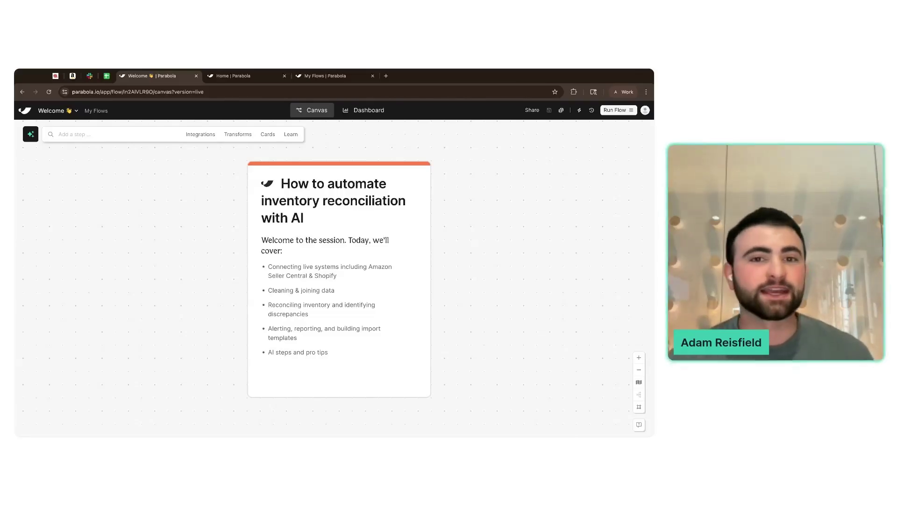
- Switch to the pinned lidlace.com tab to show the Lid Lace storefront home page
left_click(56, 76)
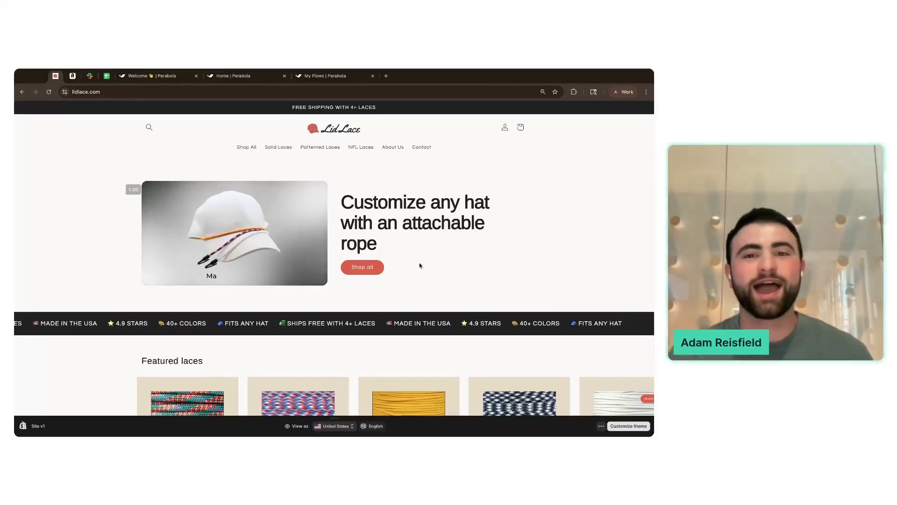
- Scroll to Featured laces and open The Gold Lace product page
scroll(419, 265, "down", 3)
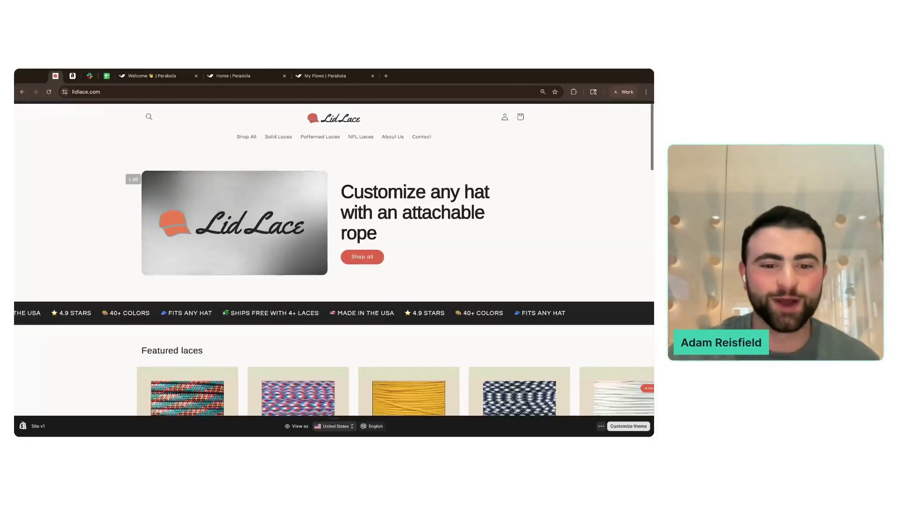
scroll(421, 257, "down", 3)
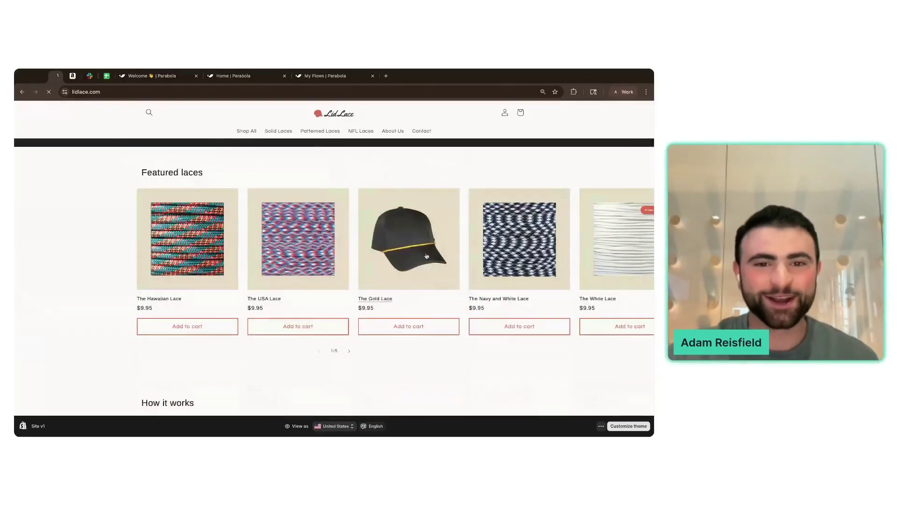
left_click(427, 256)
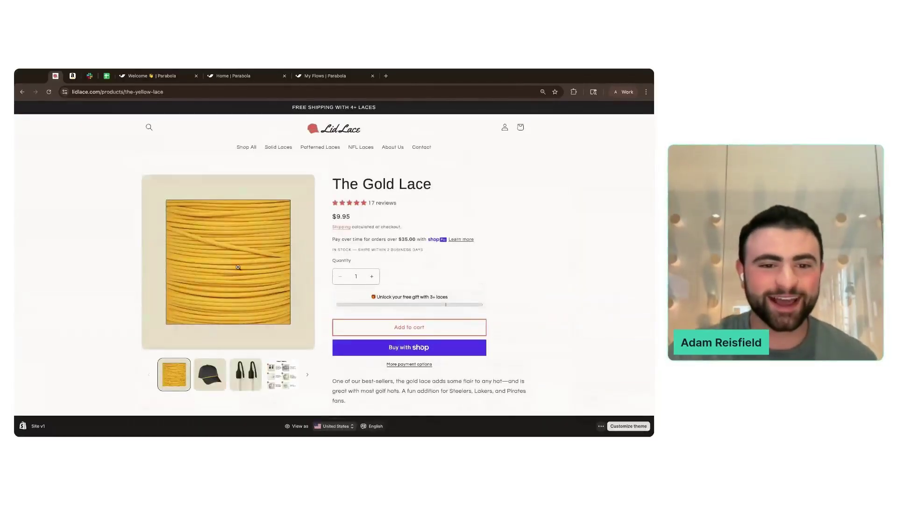
- Browse The Gold Lace photo thumbnails, then switch to the Amazon hat rope listing
scroll(240, 281, "down", 1)
left_click(245, 362)
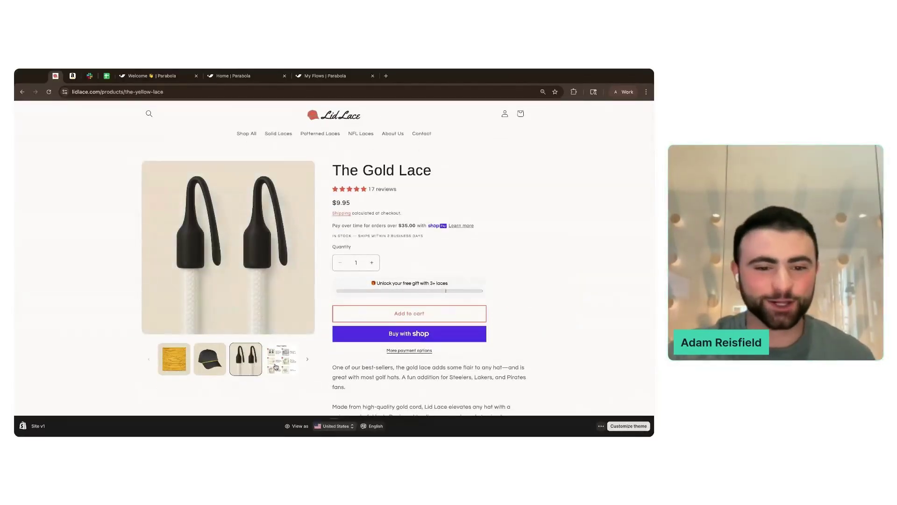
left_click(279, 367)
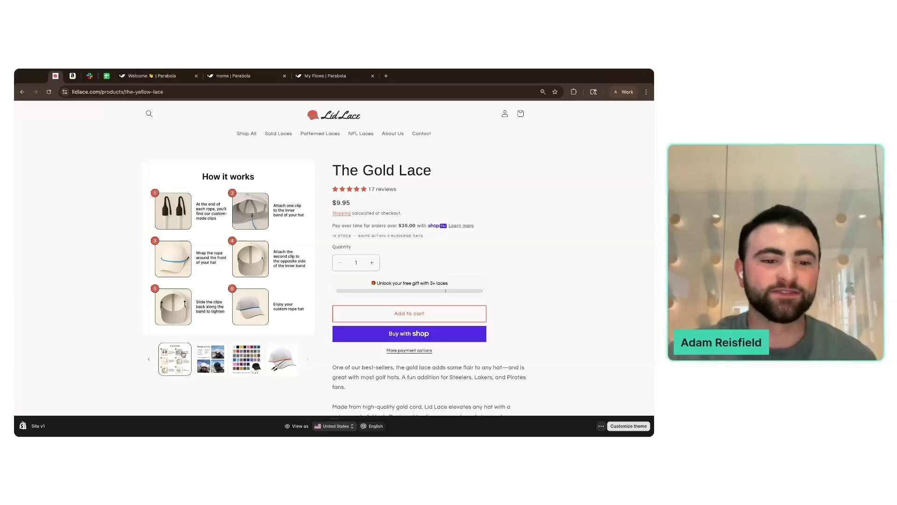
left_click(149, 359)
left_click(168, 362)
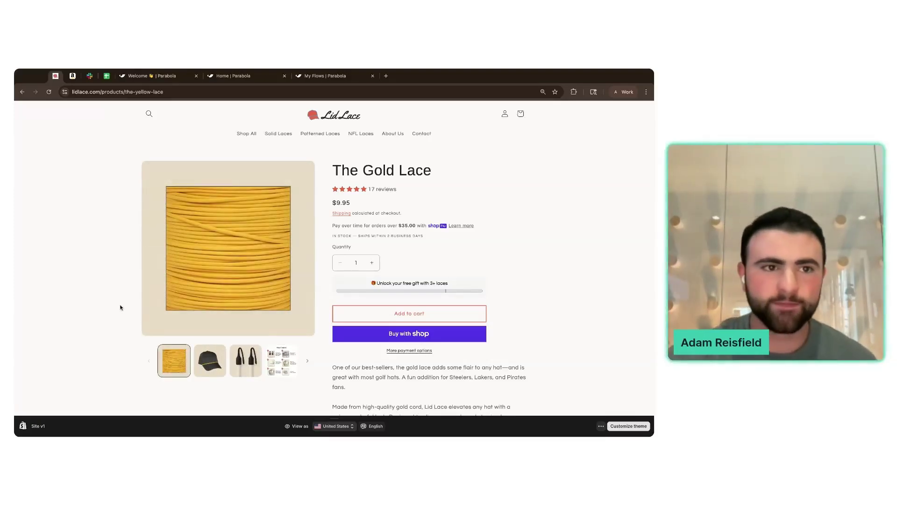
left_click(70, 77)
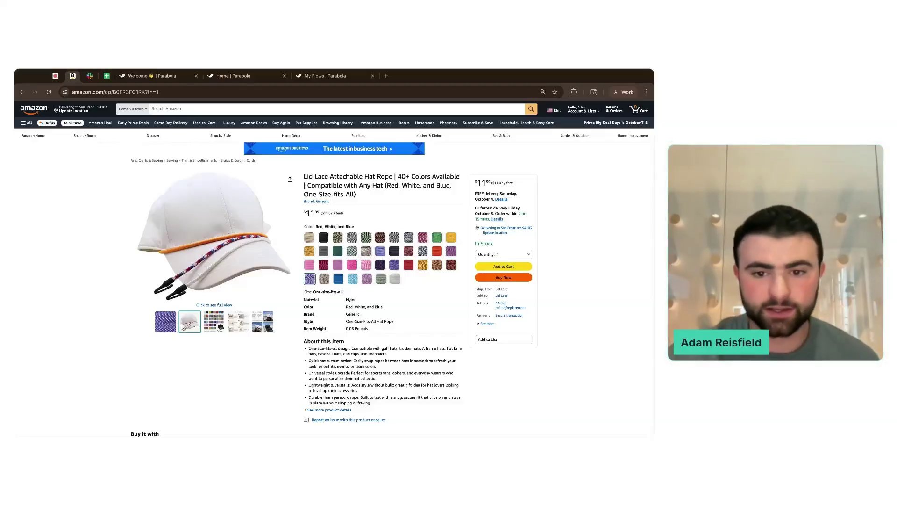
- Select the Red colour variant of the $11.99 hat rope, then return to the Parabola tab
left_click(409, 265)
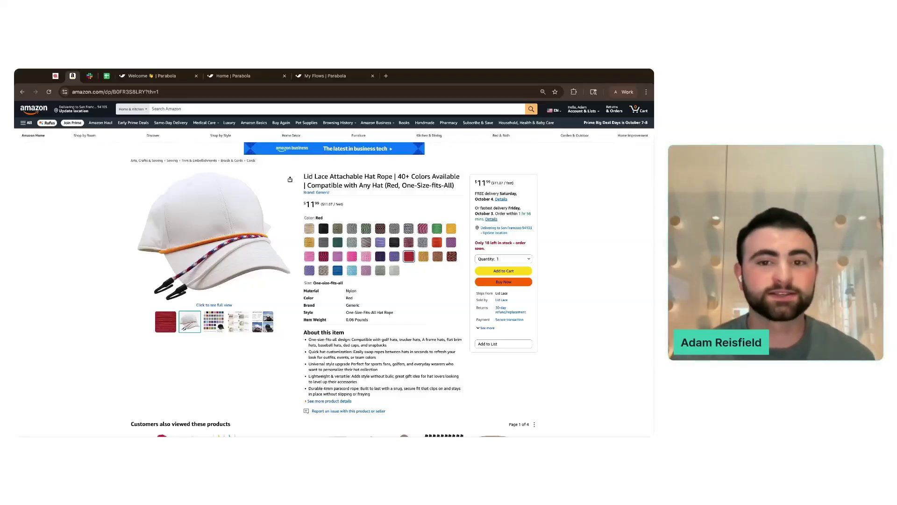
left_click(153, 77)
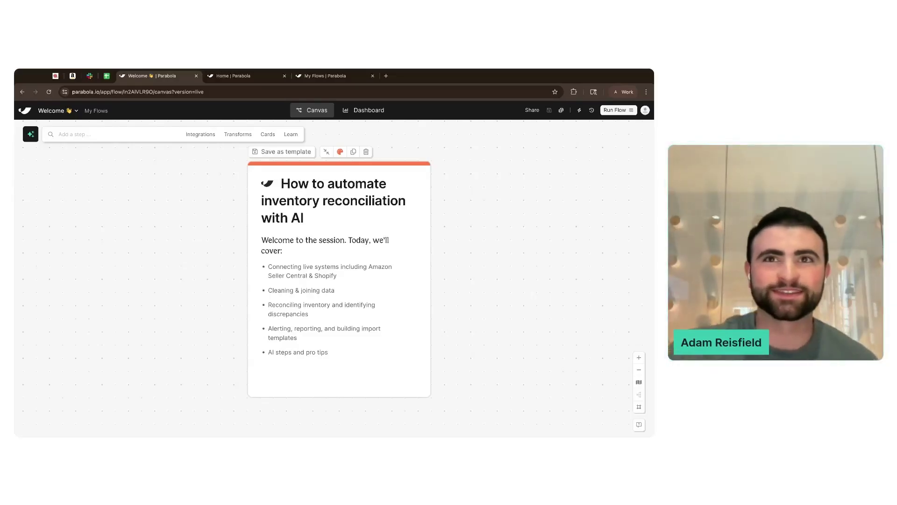
- From the Parabola home page, create a new Untitled flow and focus its build prompt
left_click(236, 76)
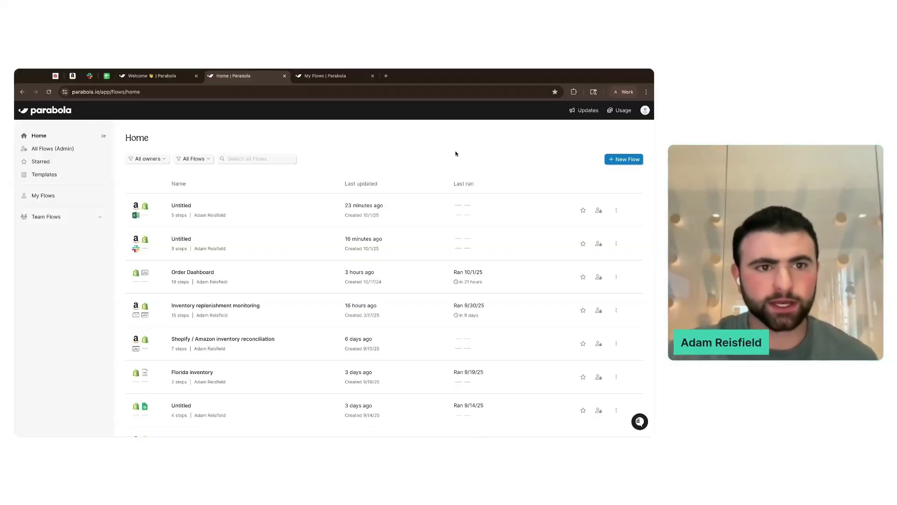
left_click(623, 159)
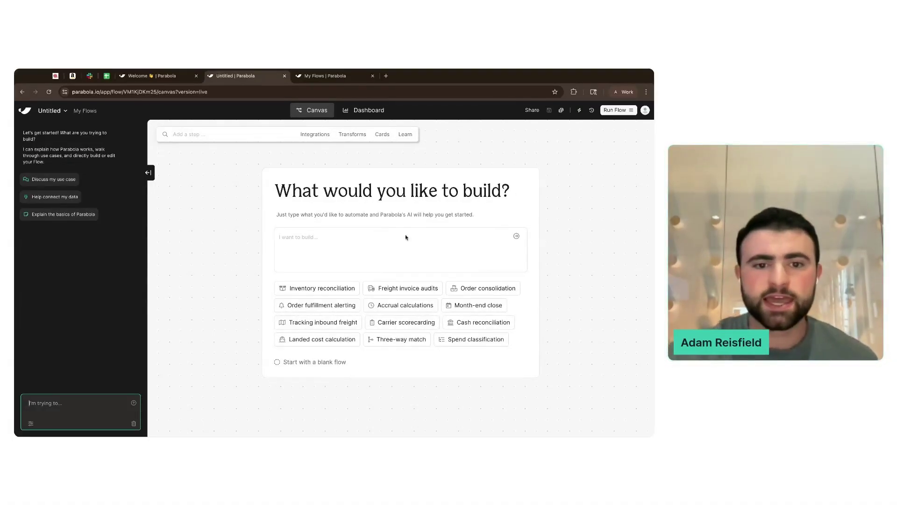
left_click(313, 239)
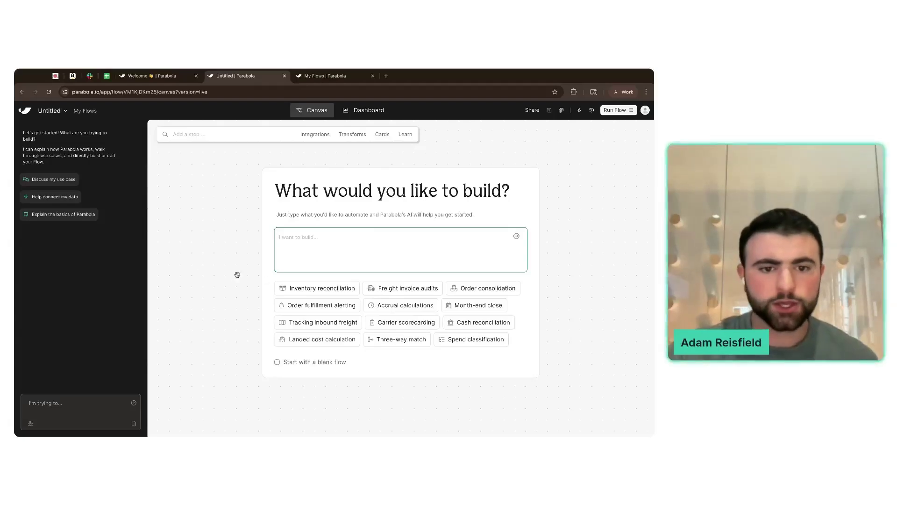
- Ask the AI for an inventory reconciliation flow using Shopify as the source, then go to My Flows
left_click(317, 292)
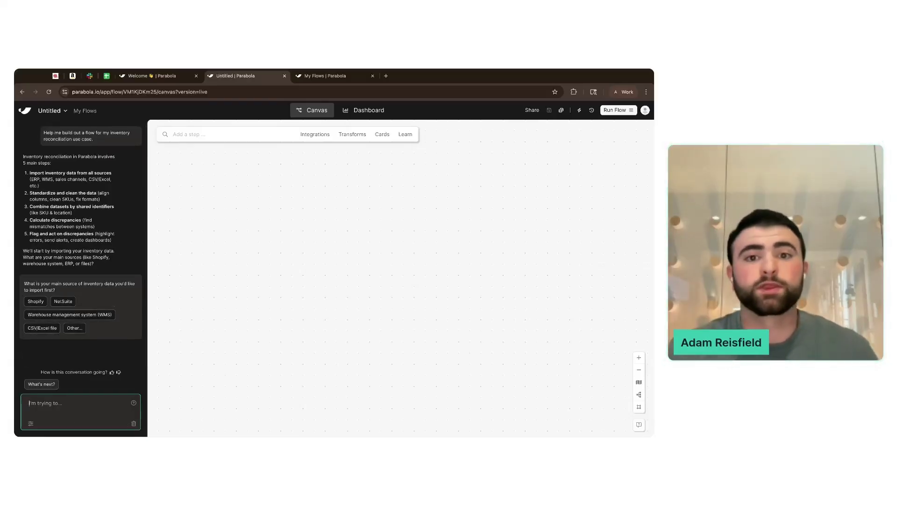
left_click(34, 302)
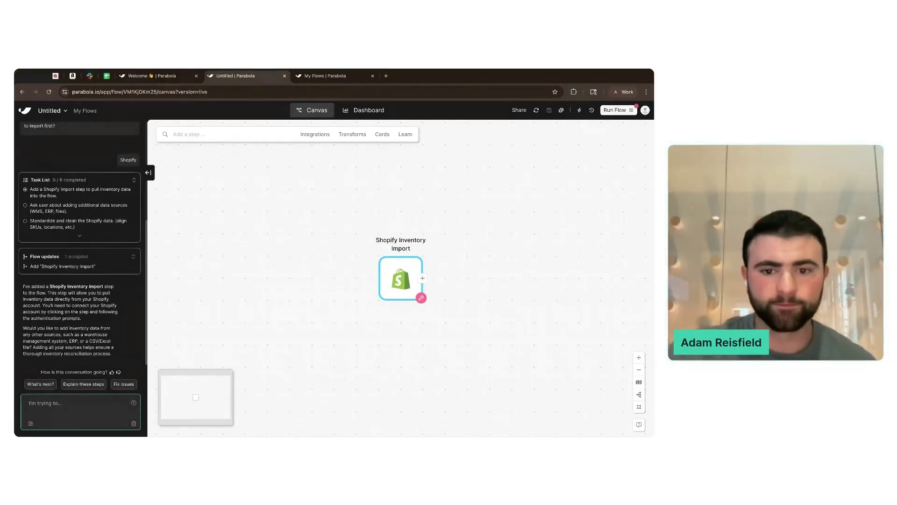
left_click(324, 75)
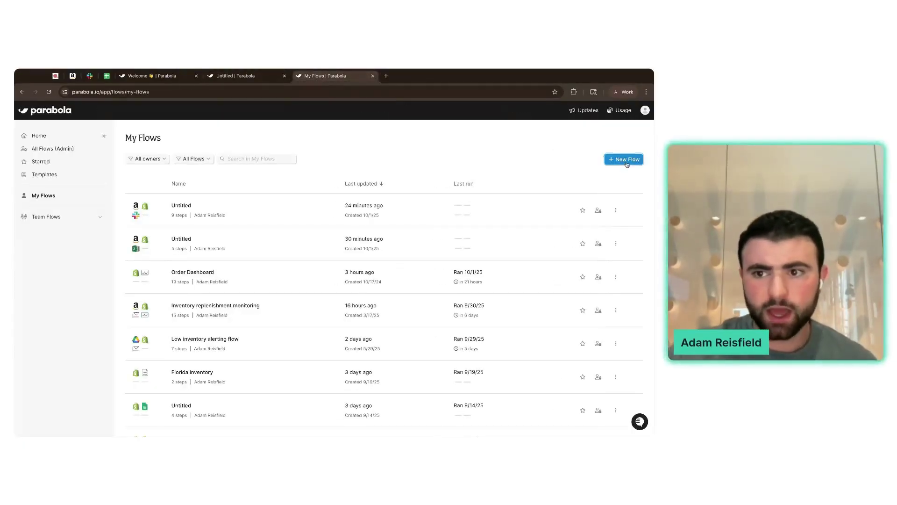
- Create a new flow, collapse the chat, and add a Pull from Shopify step from Integrations
left_click(626, 160)
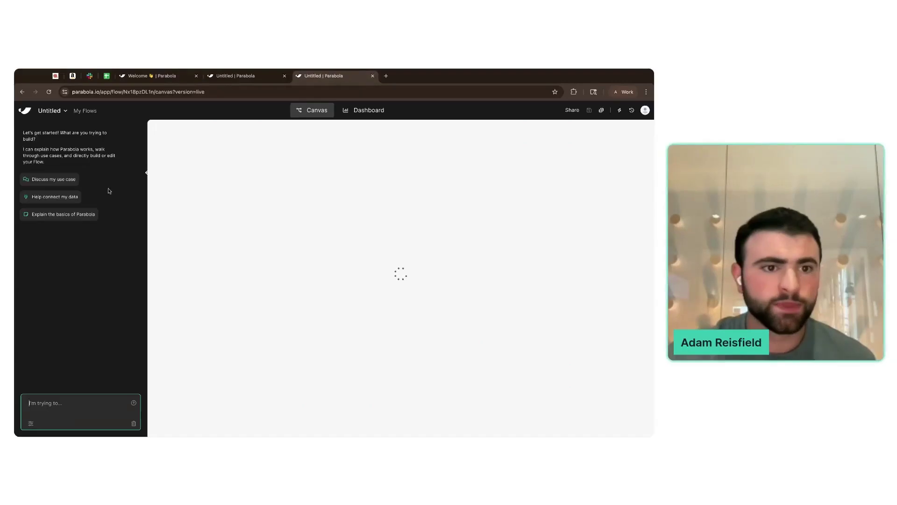
left_click(146, 173)
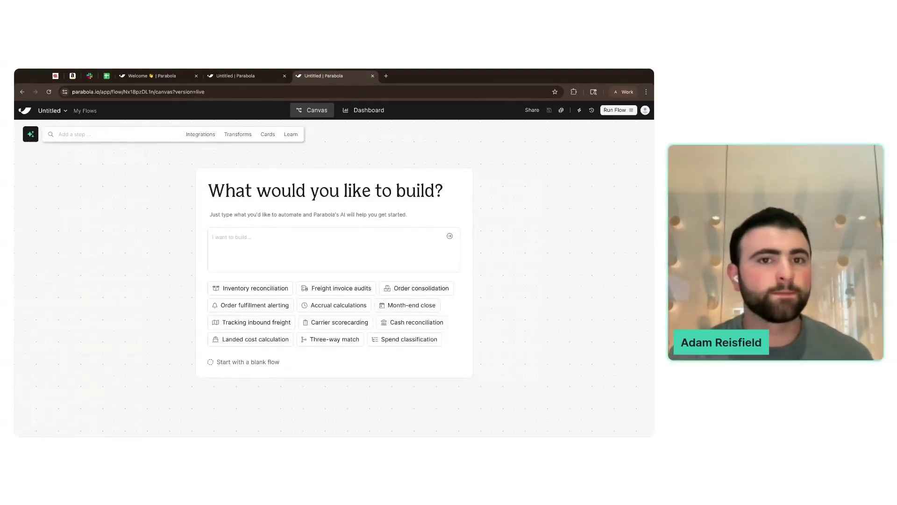
left_click(201, 136)
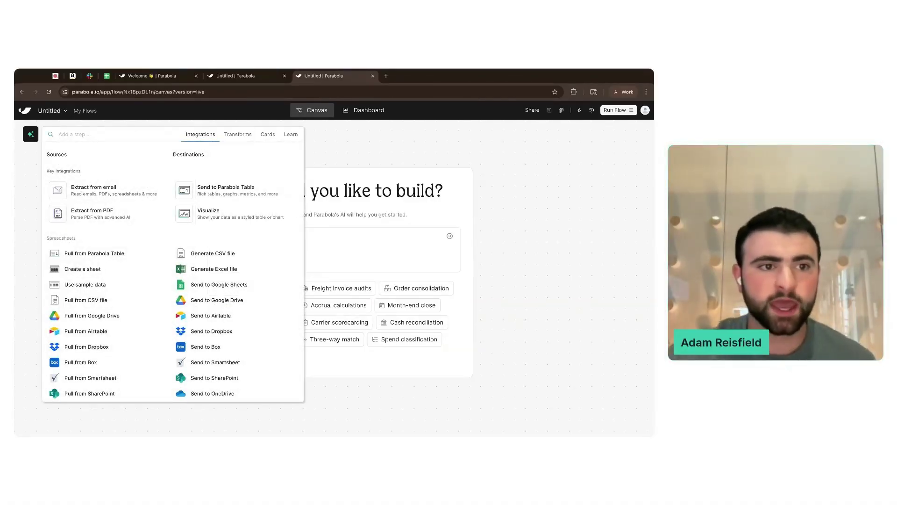
left_click(201, 137)
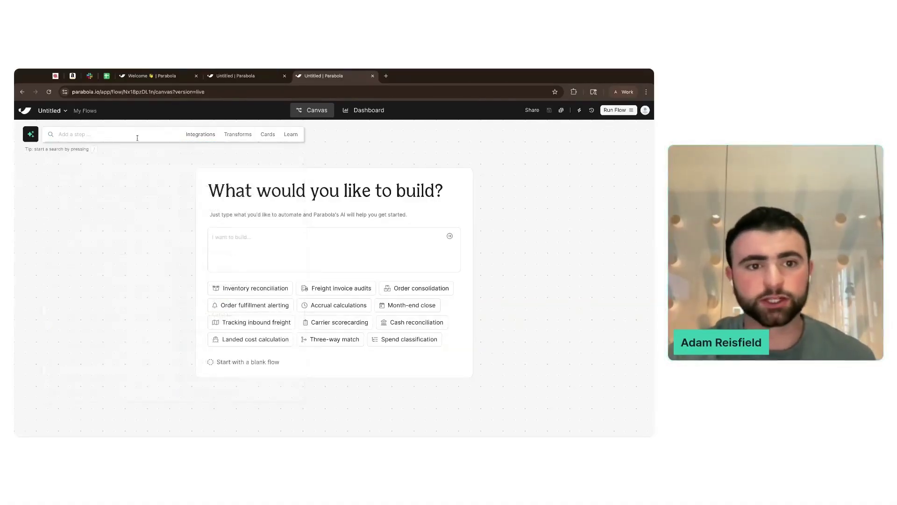
left_click(199, 140)
scroll(67, 157, "down", 15)
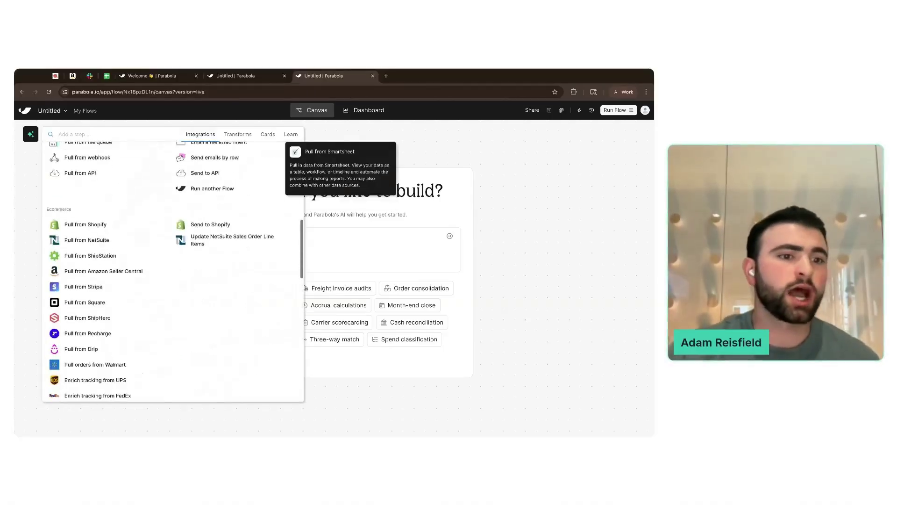
scroll(154, 187, "down", 2)
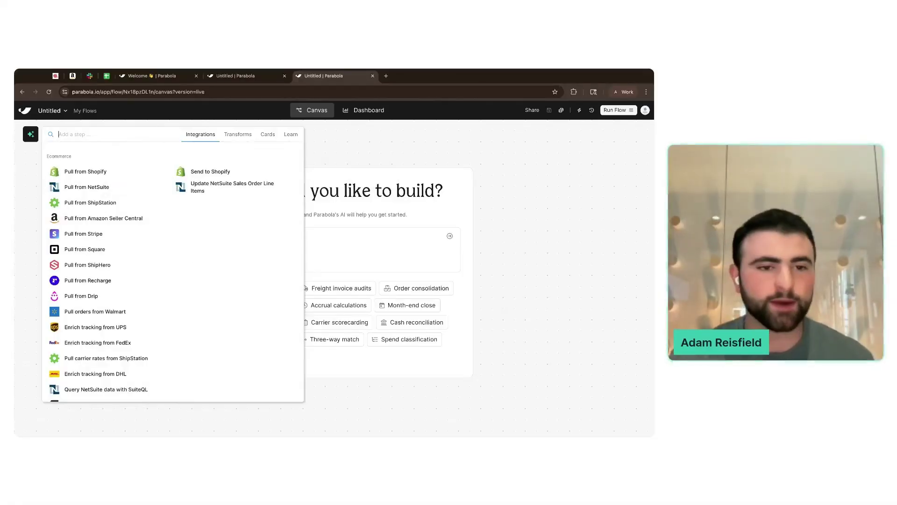
left_click(128, 174)
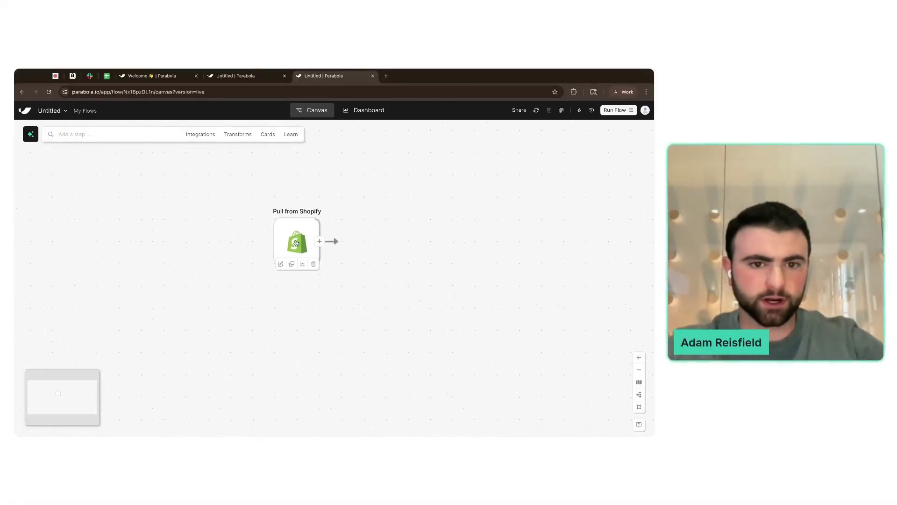
- Search 'ama' and add a Pull from Amazon Seller Central step alongside Pull from Shopify
left_click(136, 133)
type("ama")
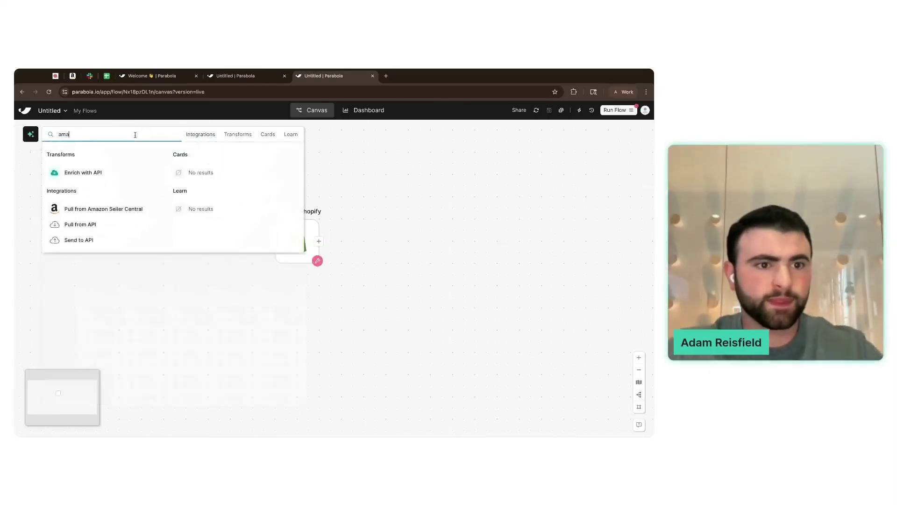
left_click(158, 213)
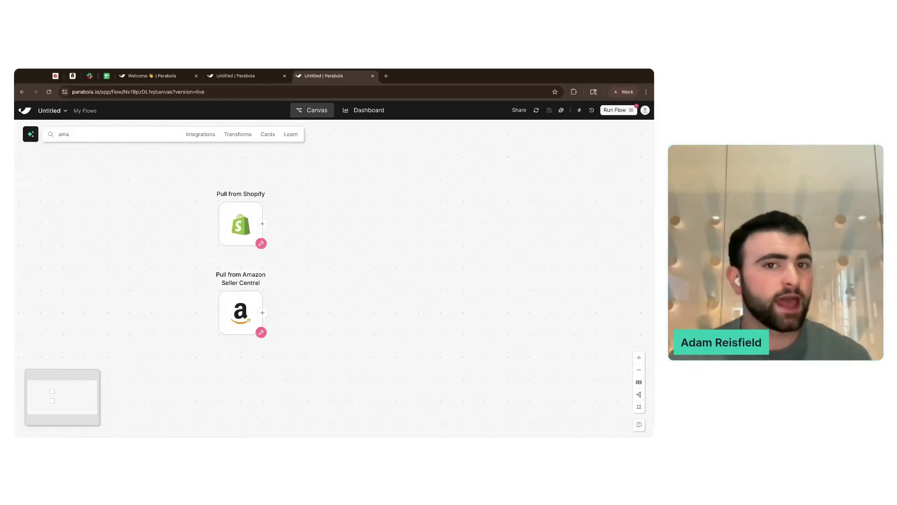
double_click(229, 219)
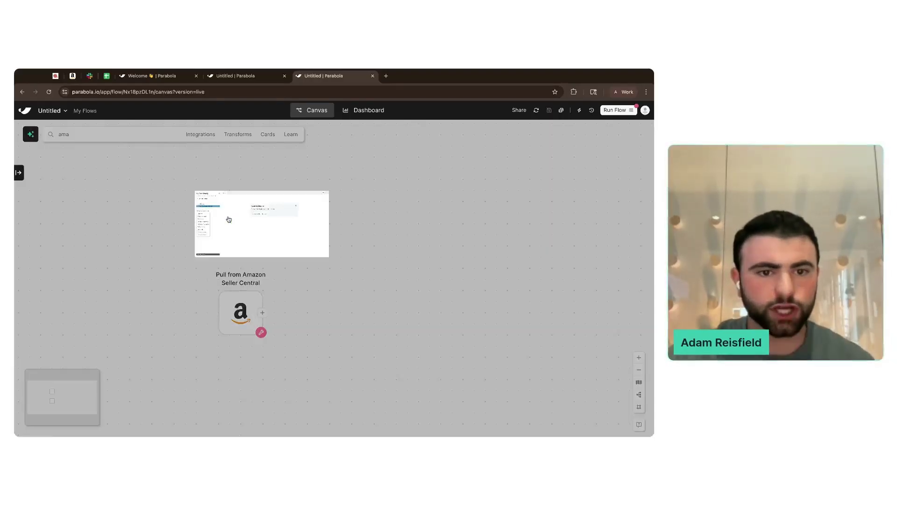
- Connect Pull from Shopify to the 'lidlac' shop and choose Product Inventory data
left_click(130, 197)
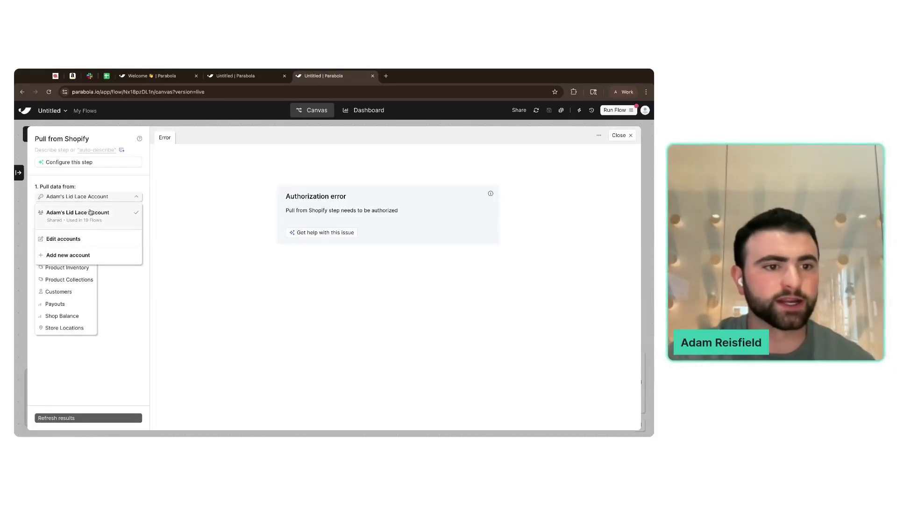
left_click(87, 256)
left_click(302, 203)
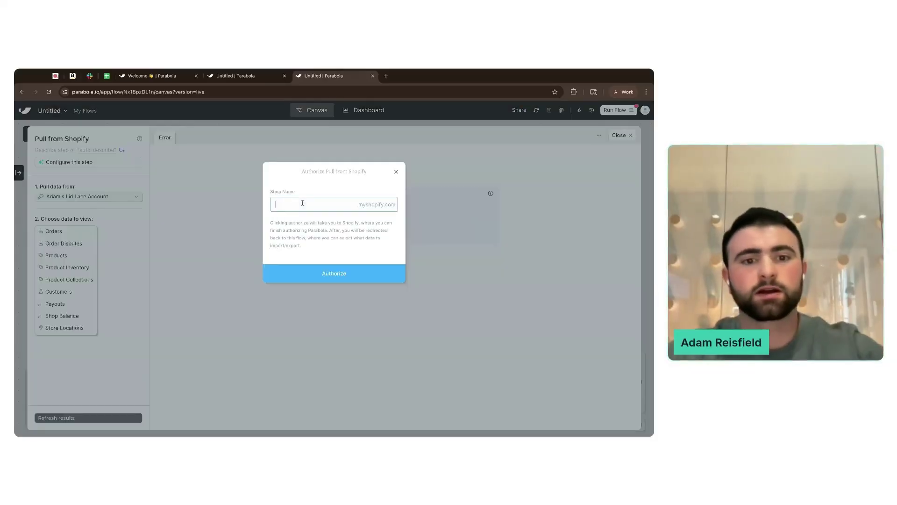
type("lidlace")
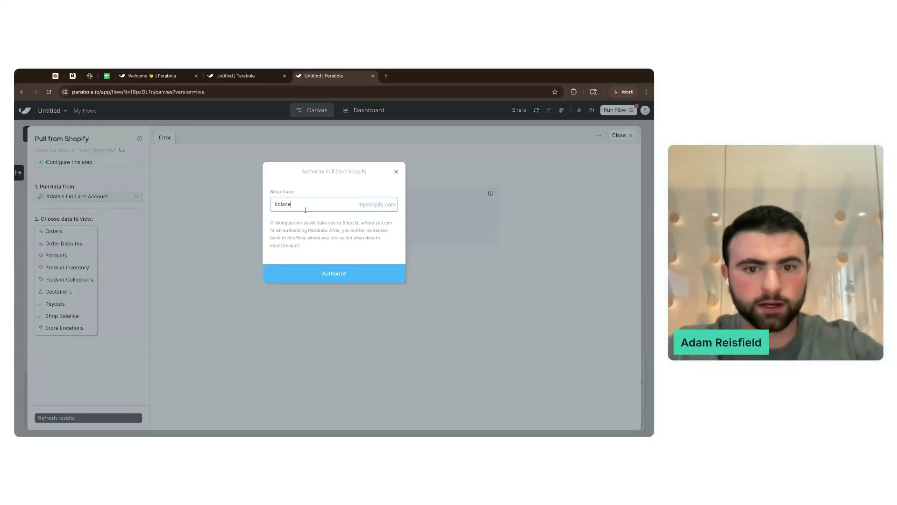
left_click(331, 273)
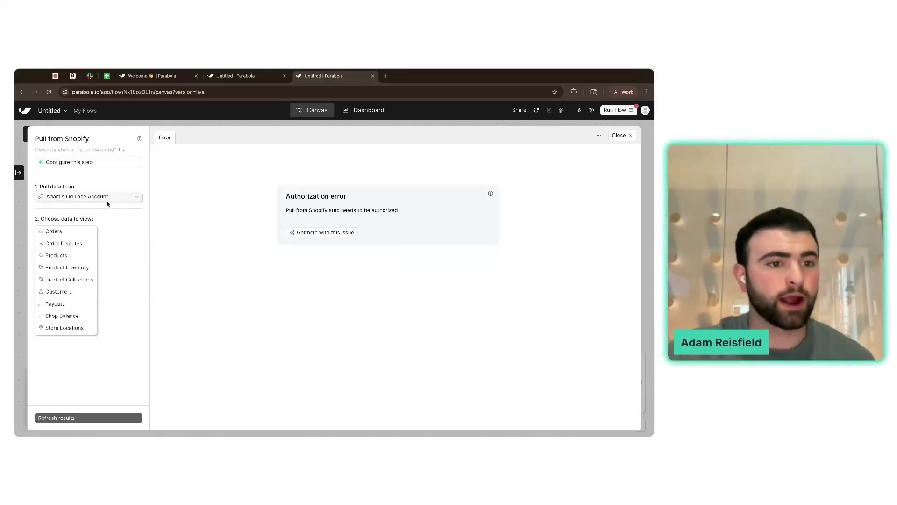
left_click(68, 270)
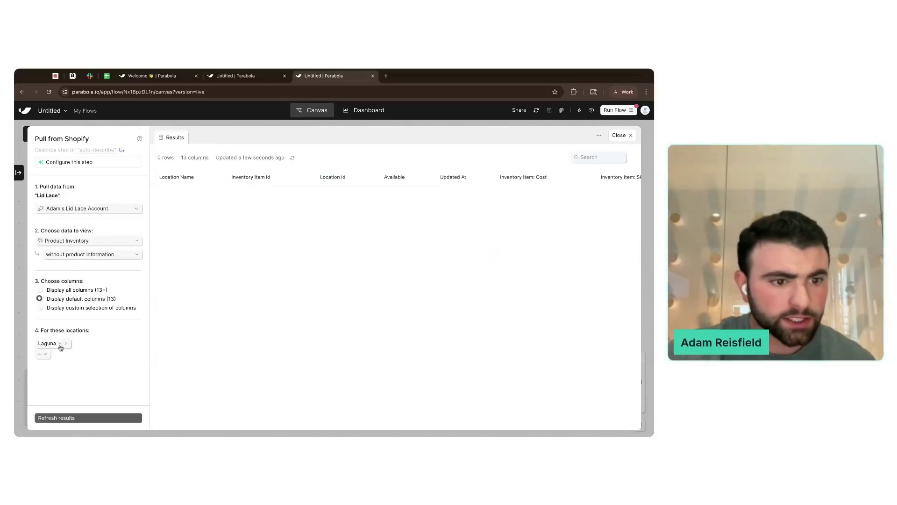
- Change the Shopify inventory location from Laguna to Washington St and refresh results
left_click(60, 346)
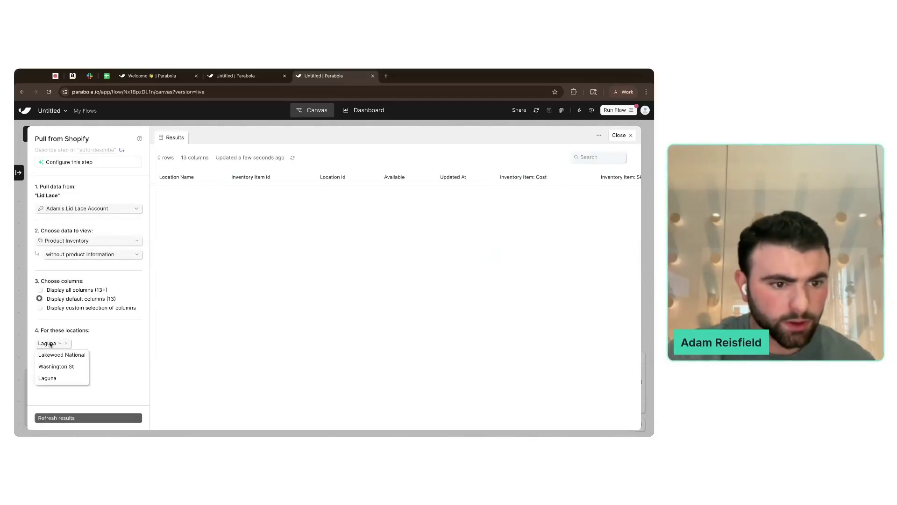
left_click(66, 371)
left_click(78, 418)
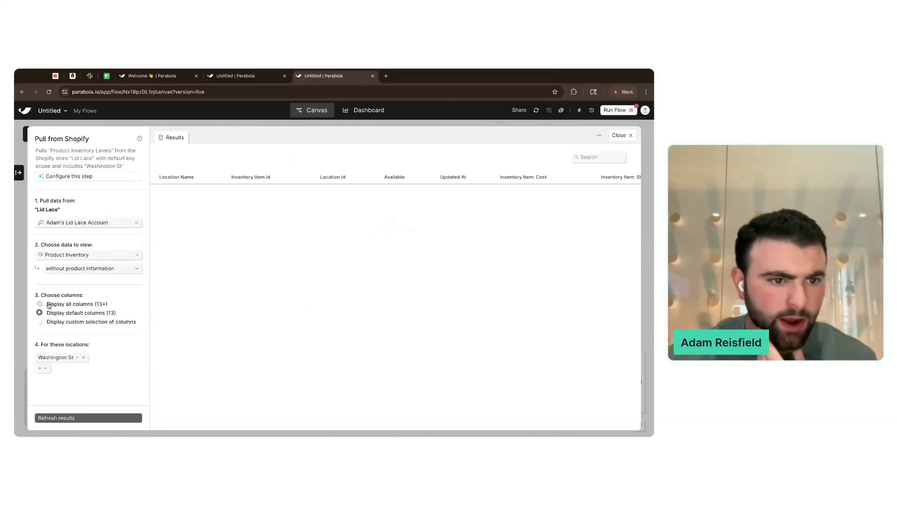
scroll(348, 305, "right", 15)
scroll(351, 307, "left", 8)
scroll(328, 277, "left", 6)
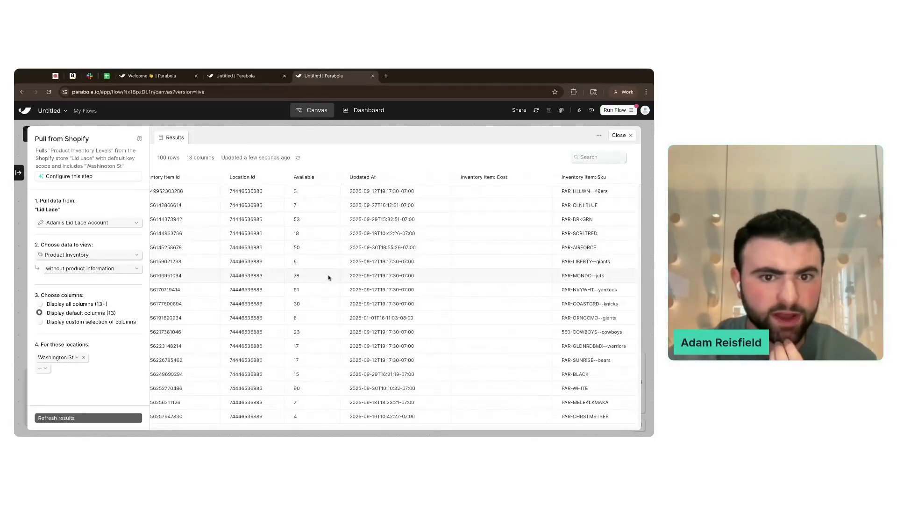
- Include product information, refresh to 100 rows and 34 columns, check the 'title' column, and close
left_click(97, 270)
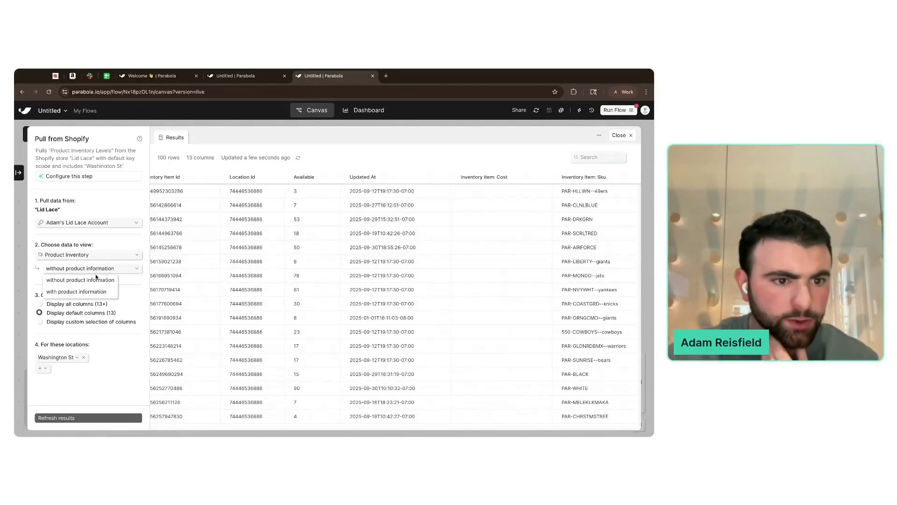
left_click(76, 292)
left_click(65, 418)
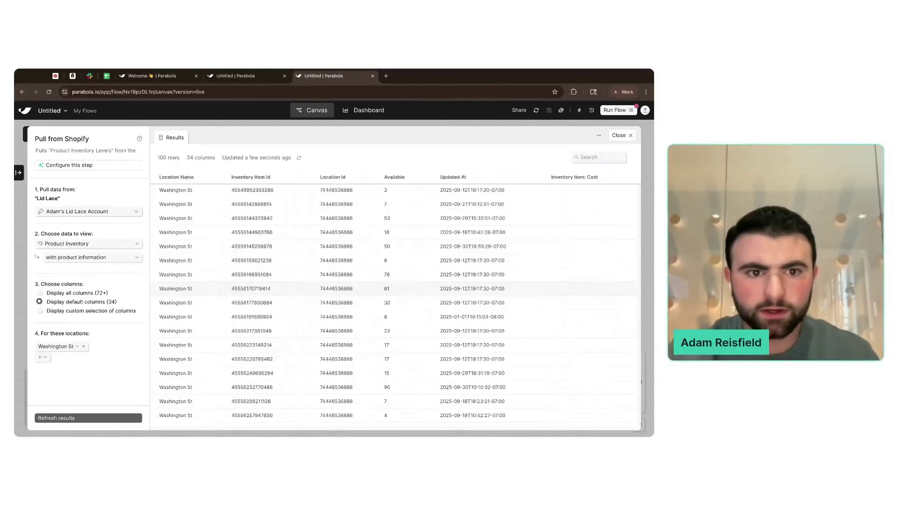
left_click(593, 157)
type("title")
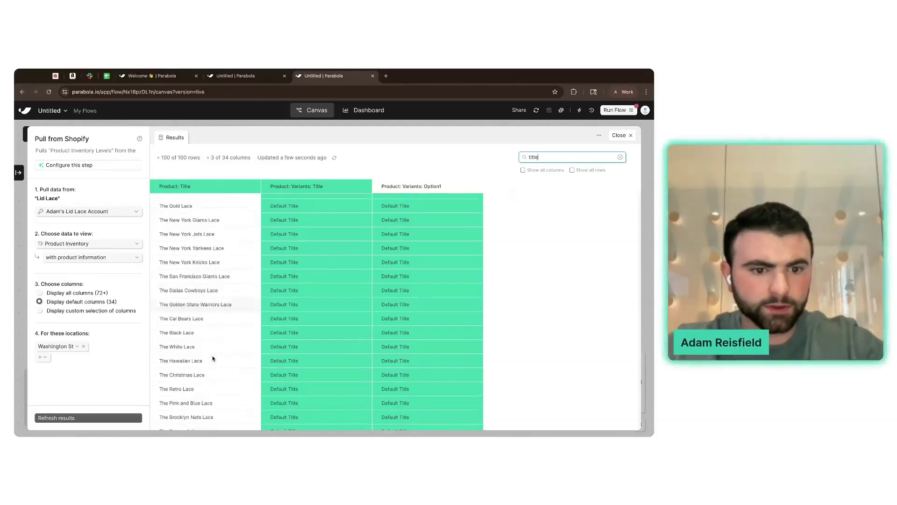
scroll(468, 206, "down", 5)
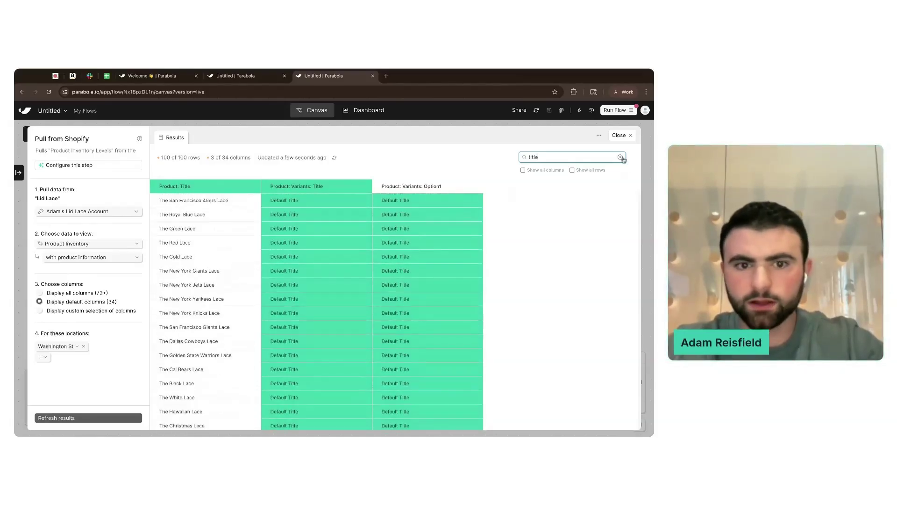
left_click(620, 157)
triple_click(187, 159)
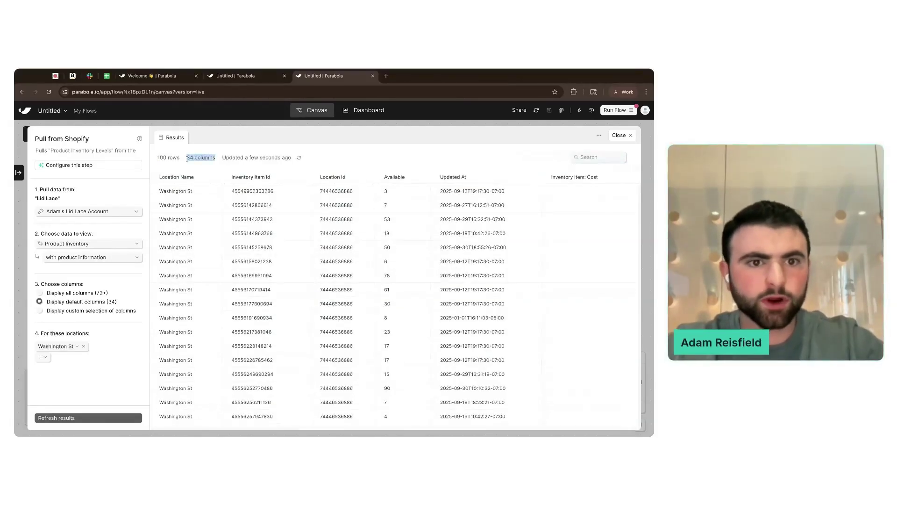
left_click(216, 162)
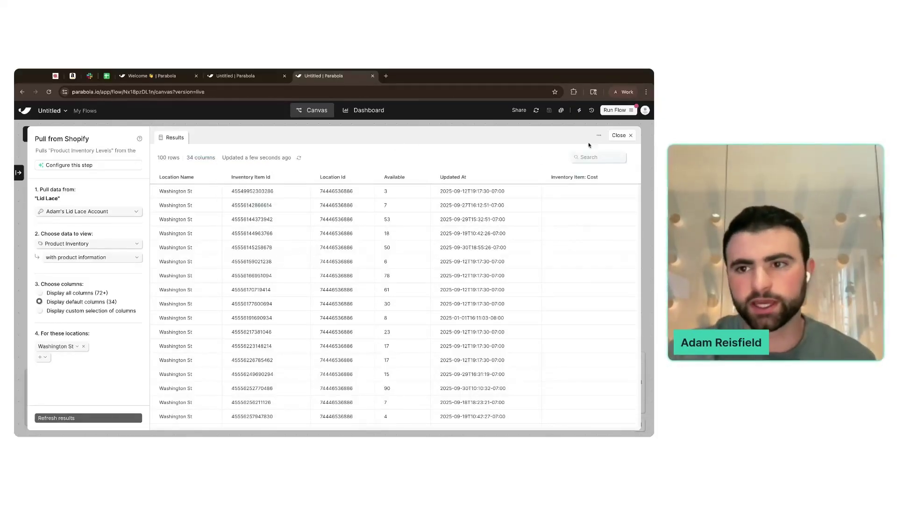
left_click(619, 137)
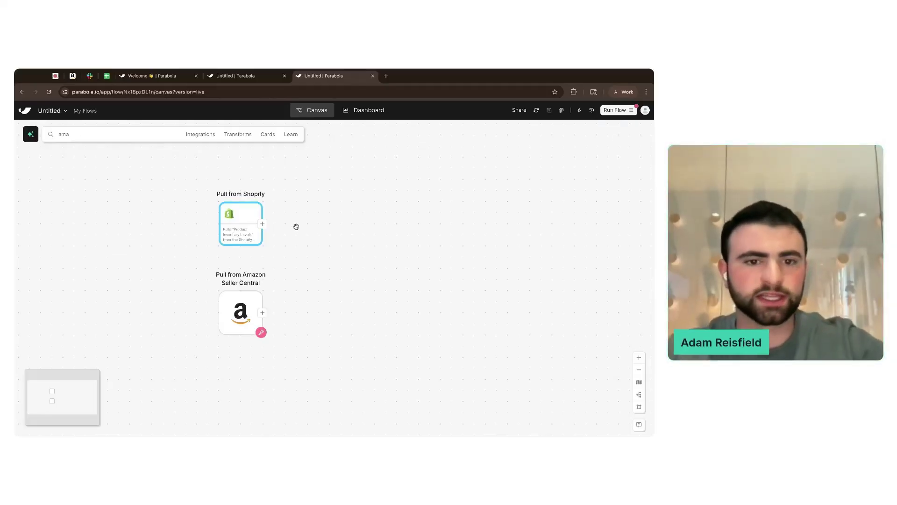
- Rename the flow to 'Inventory reconciliation'
left_click(66, 111)
left_click(67, 126)
type("Inventory reconc")
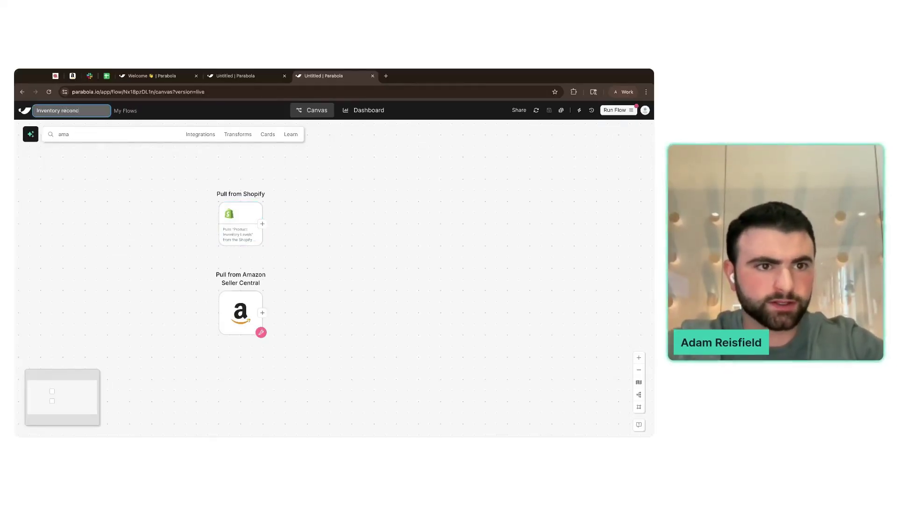
type("iliation")
key("Return")
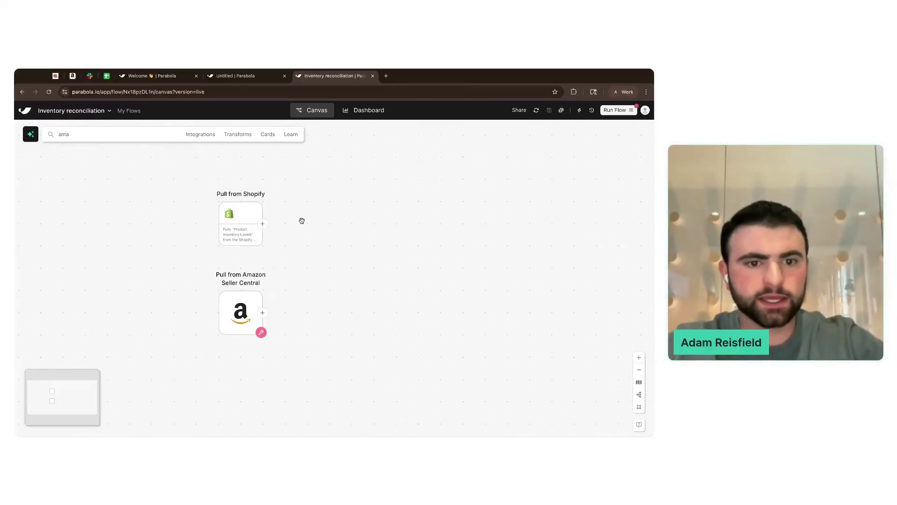
- Search 'edit' to add an Edit columns step after Pull from Shopify, then reopen the Shopify step
double_click(257, 227)
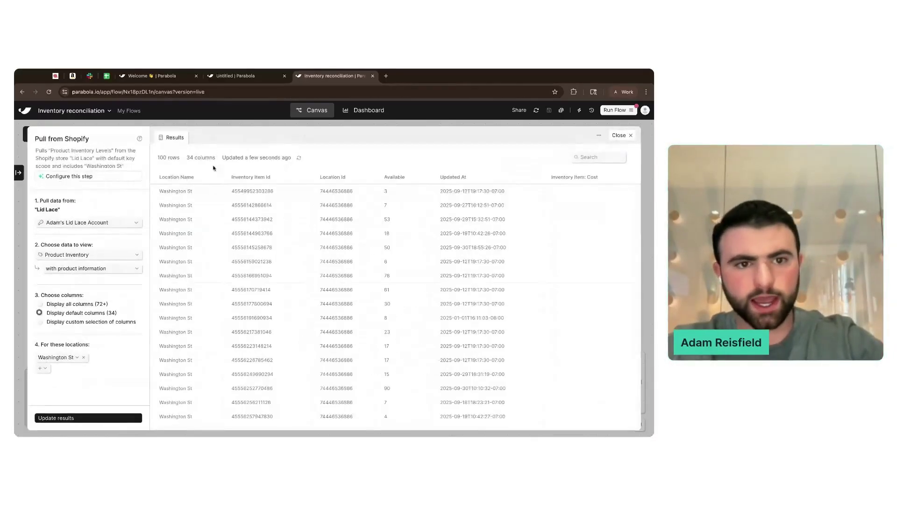
key("Escape")
left_click(372, 241)
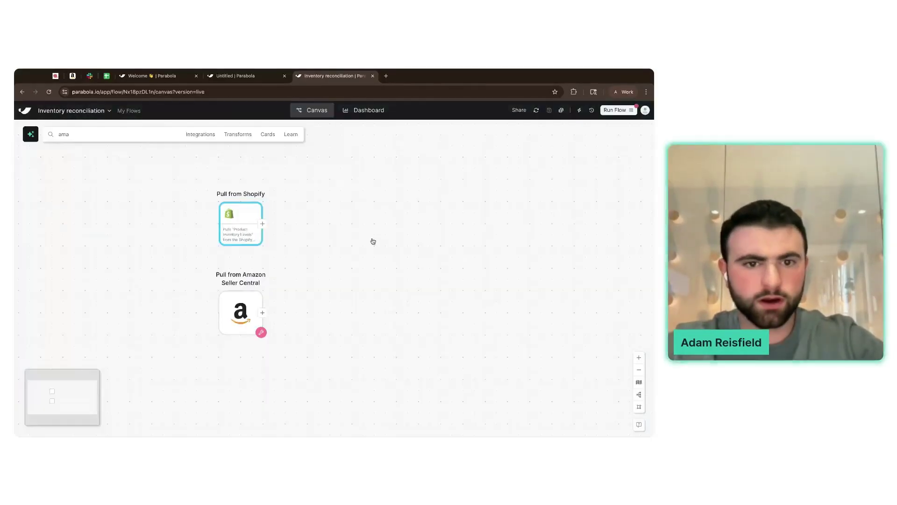
left_click(118, 132)
type("edit")
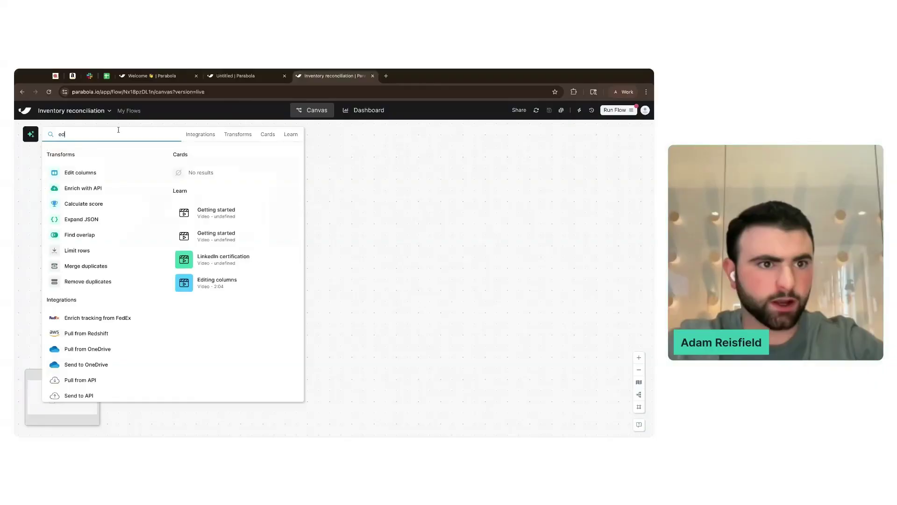
left_click(100, 173)
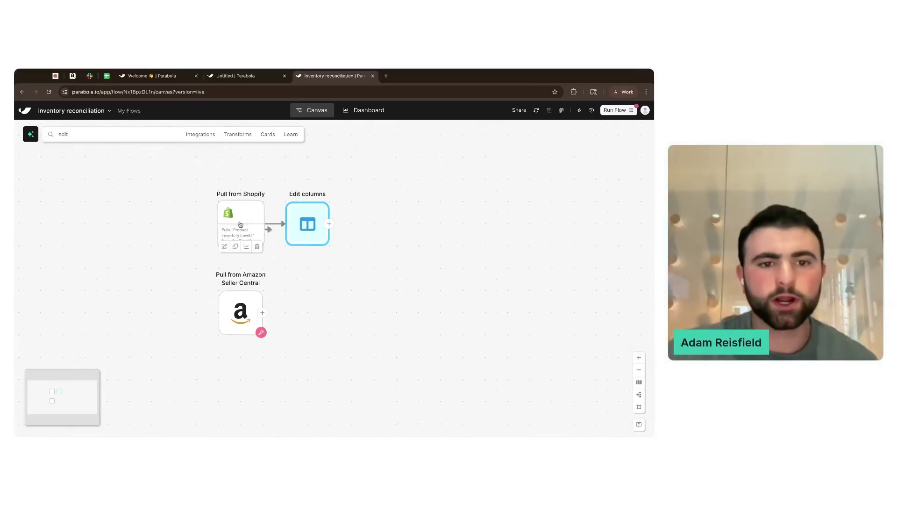
left_click(252, 229)
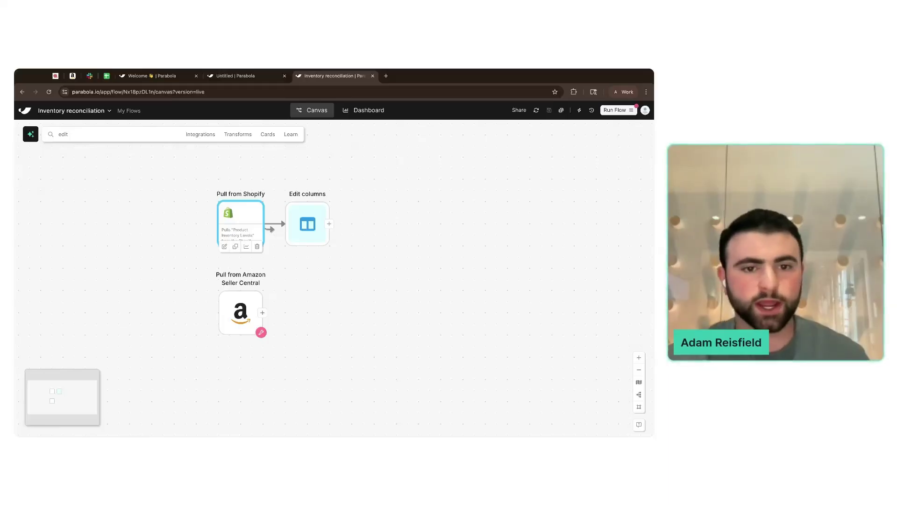
double_click(245, 220)
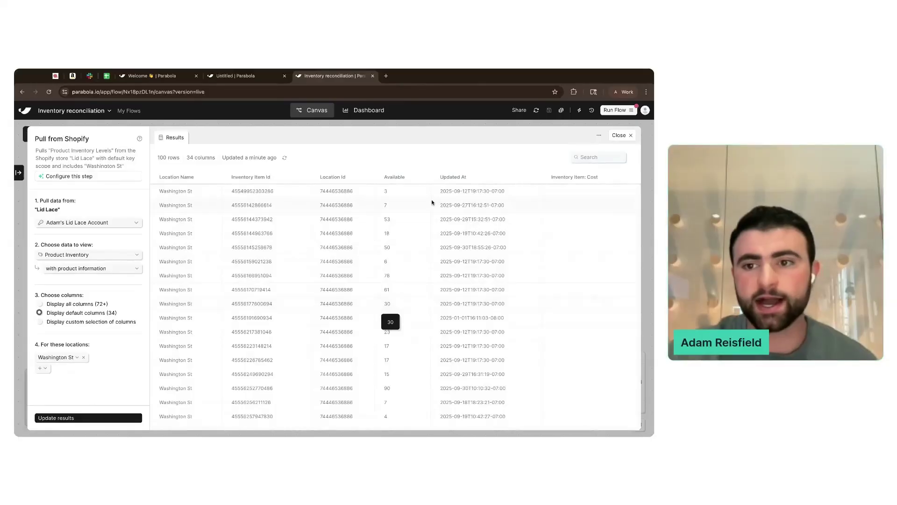
- In Edit columns, keep only the Available, Inventory Item: Sku and Product: Title columns
left_click(619, 135)
left_click(393, 243)
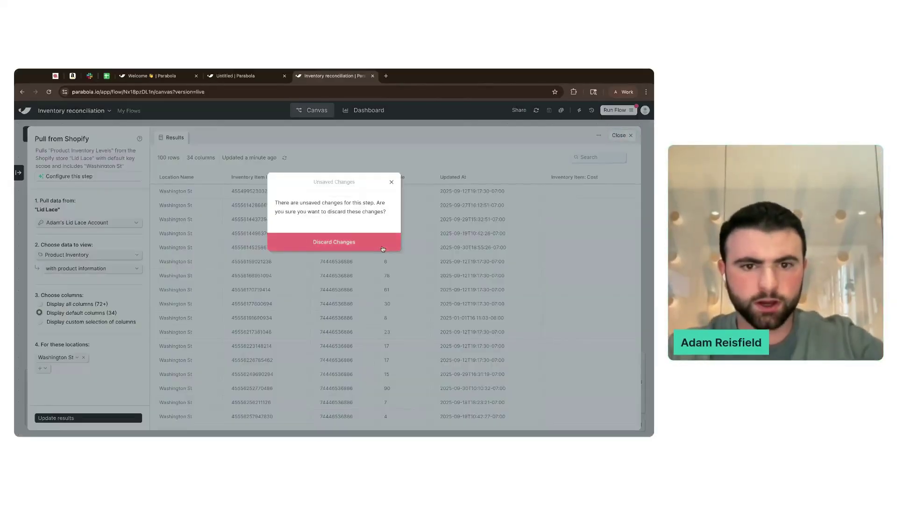
left_click(294, 221)
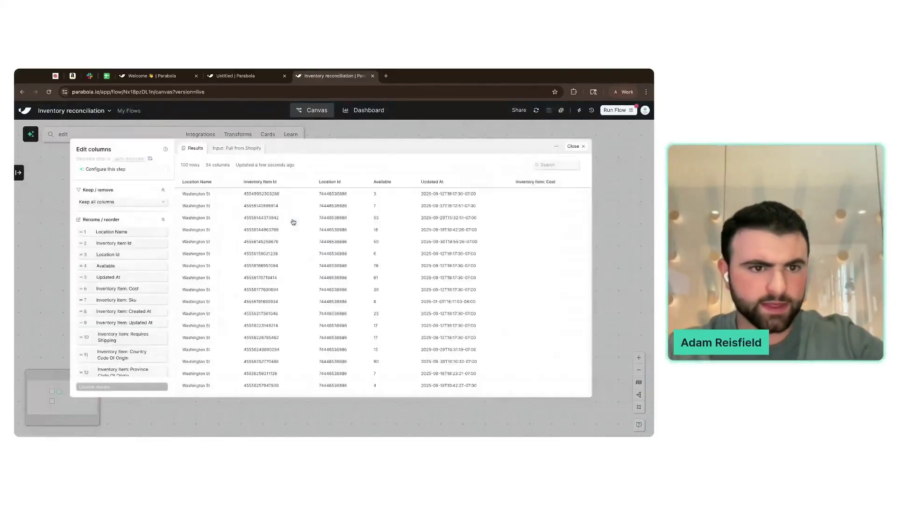
left_click(109, 202)
left_click(88, 220)
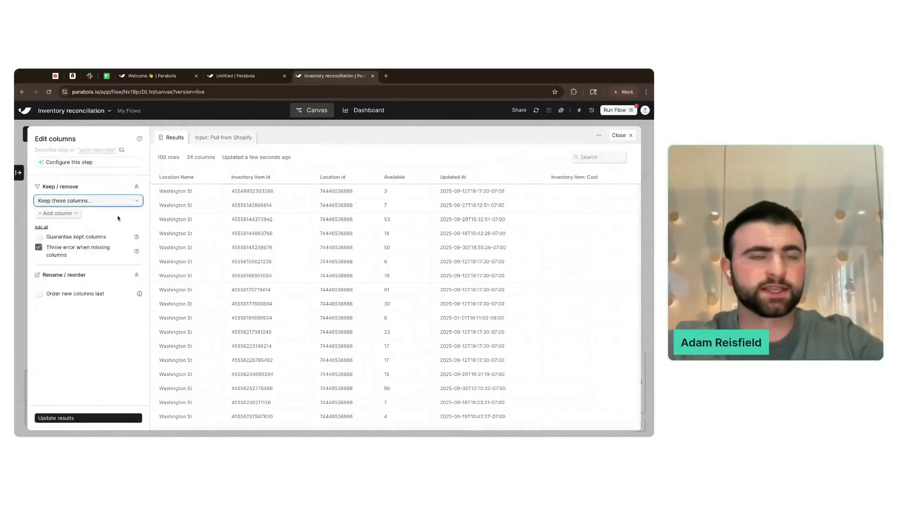
left_click(67, 214)
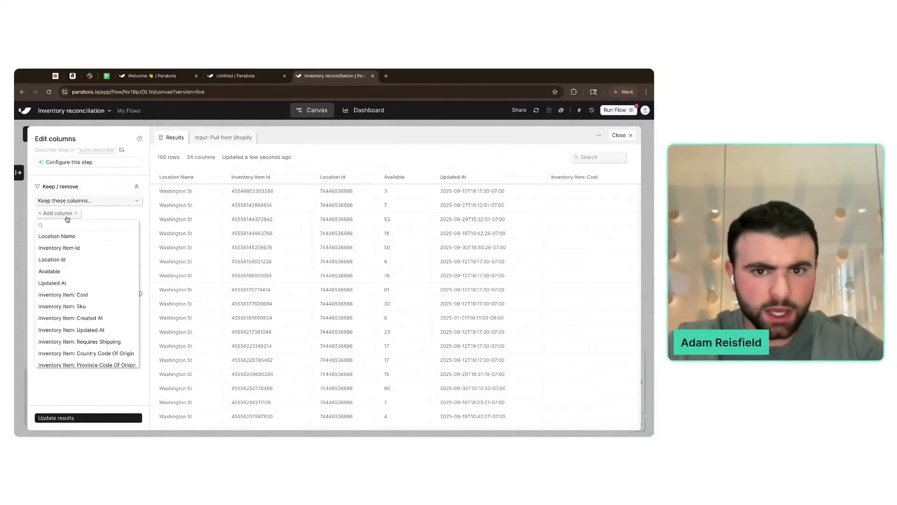
left_click(73, 272)
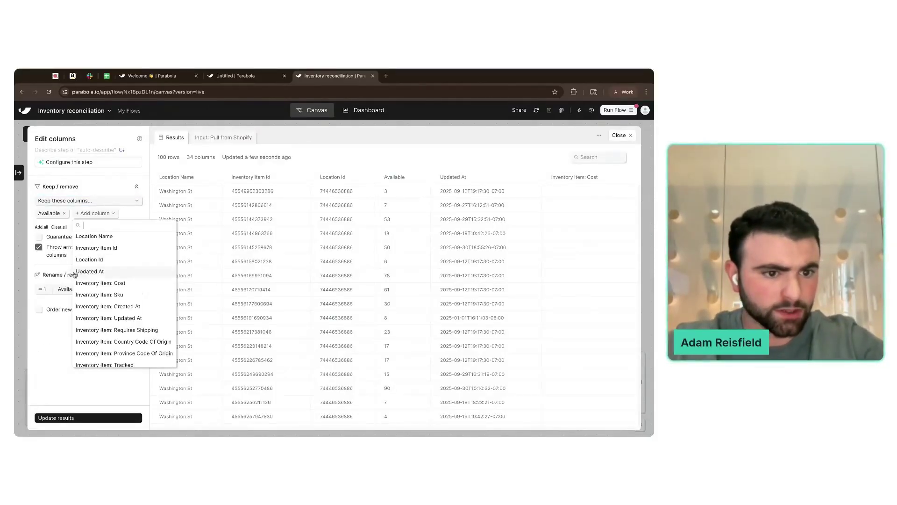
left_click(133, 294)
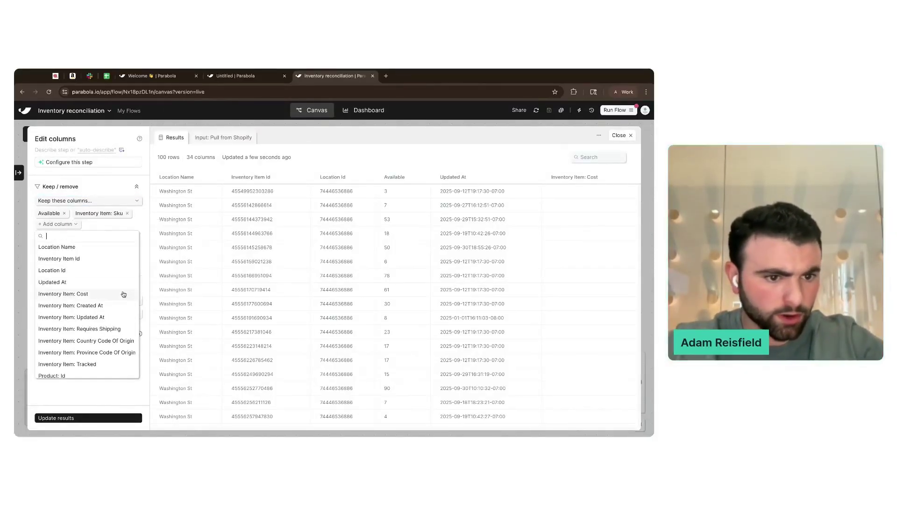
scroll(111, 290, "down", 3)
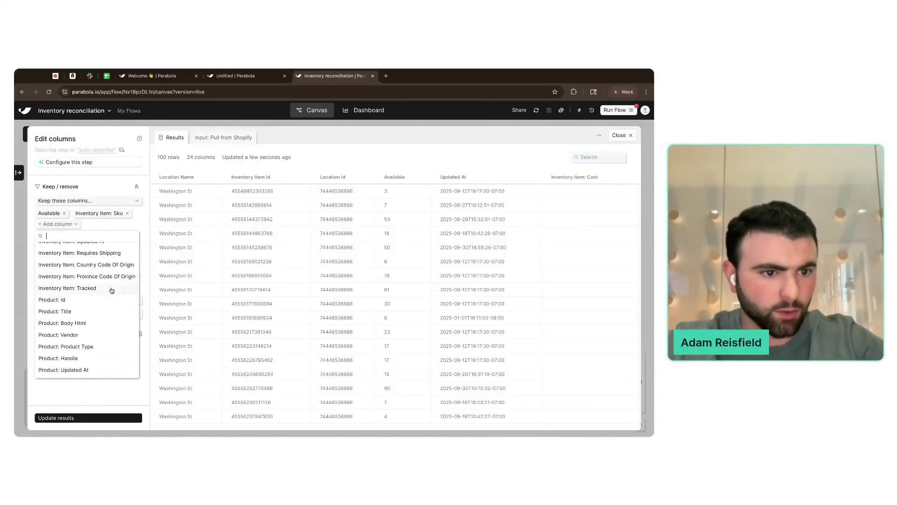
left_click(100, 311)
left_click(82, 301)
- Rename to Available (Shopify) and SKU (Shopify), put Product: Title first, update results, and close
left_click(83, 302)
left_click(82, 301)
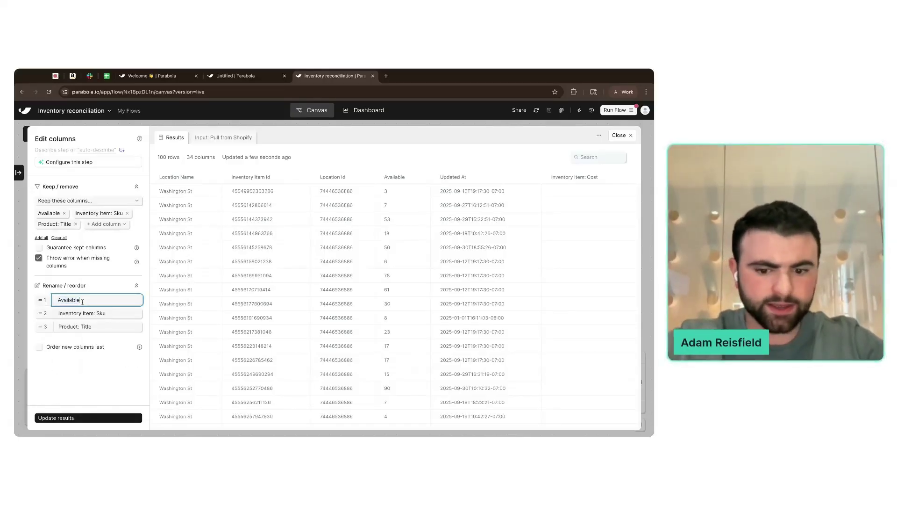
type("(Shopify")
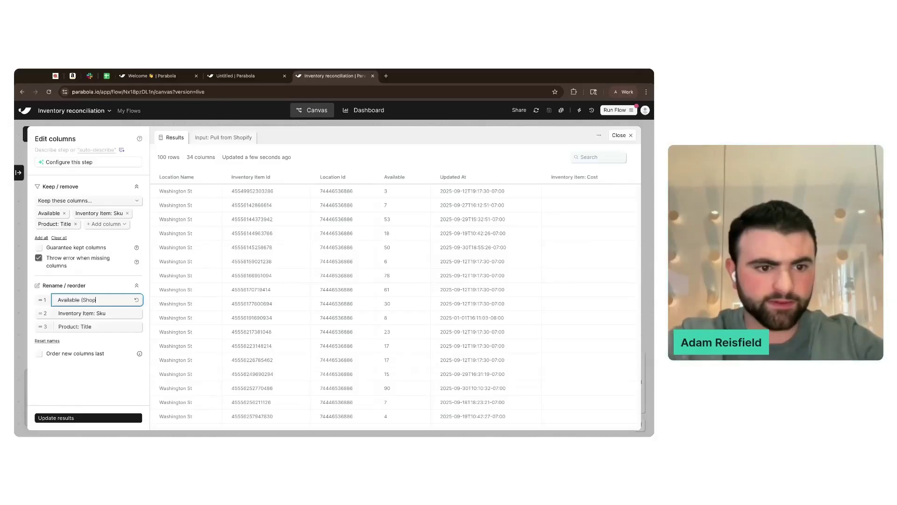
left_click(80, 301, "shift")
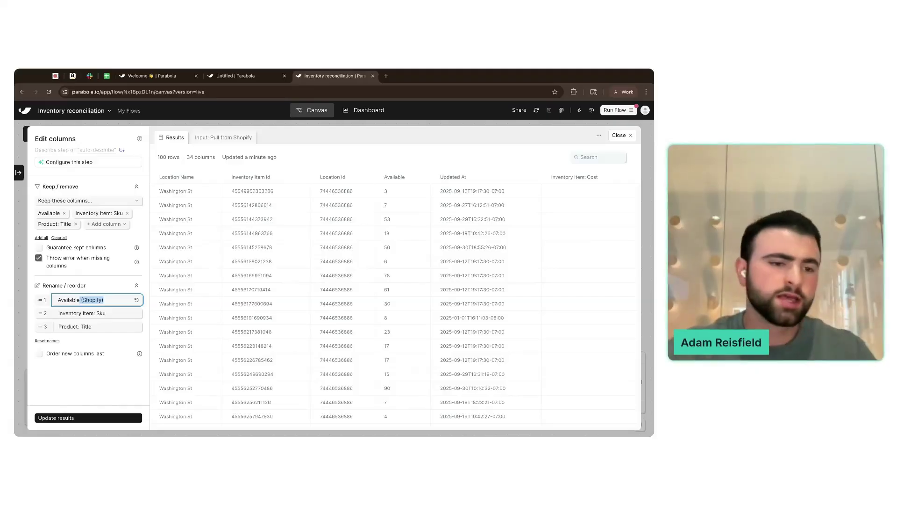
left_click(105, 313)
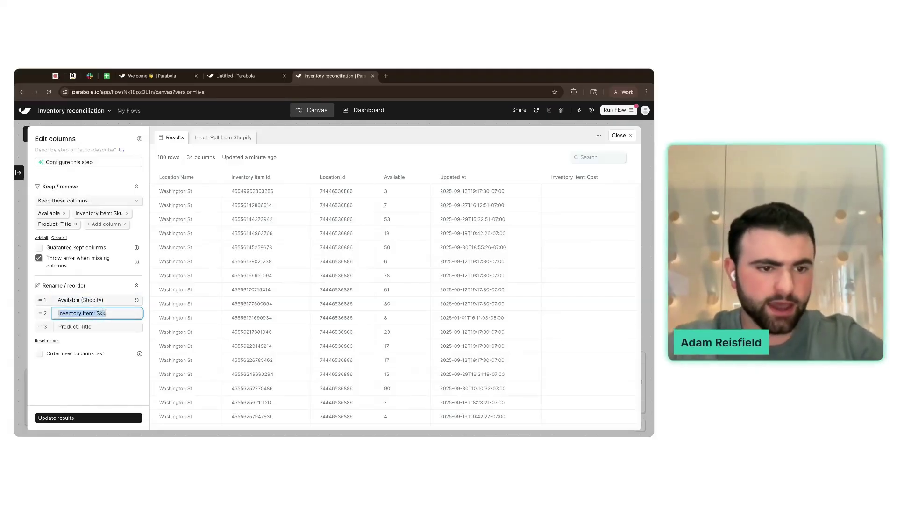
type("SKU (Shopify")
left_click(101, 326)
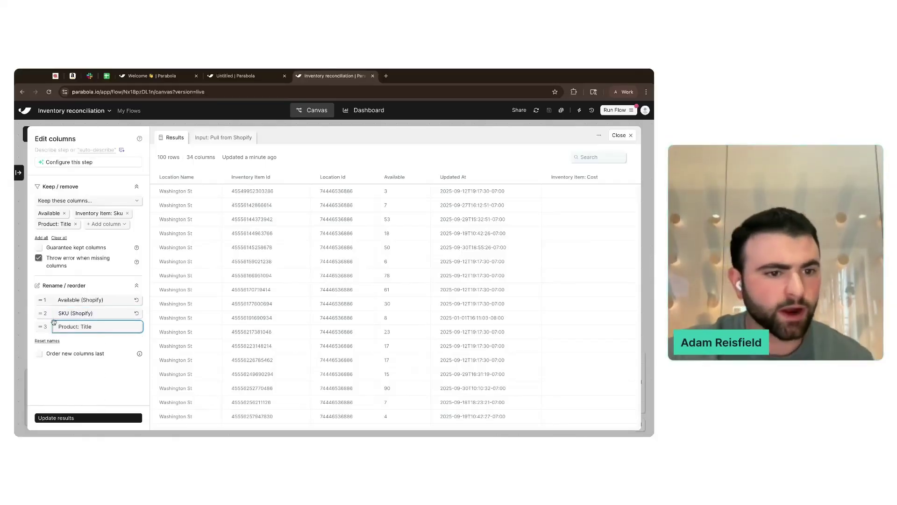
mouse_move(39, 327)
left_mouse_down()
mouse_move(39, 300)
mouse_move(38, 322)
left_mouse_up()
left_click(78, 417)
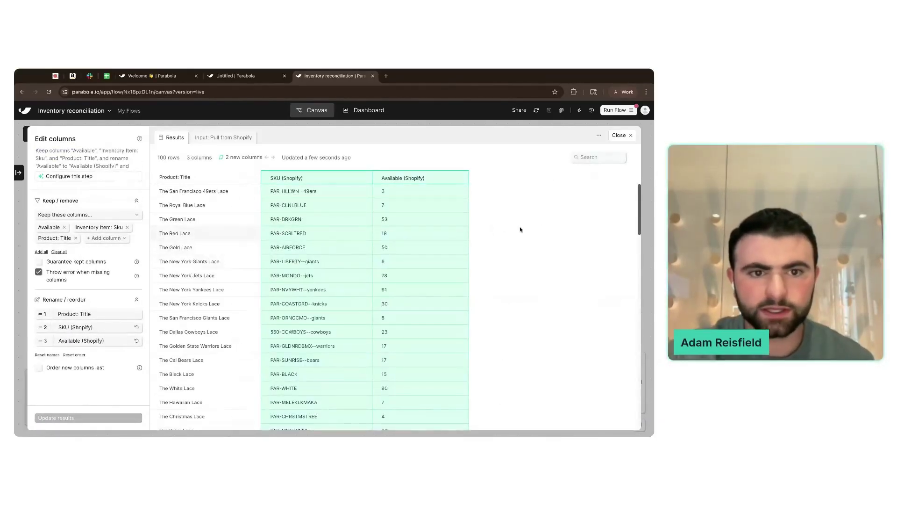
left_click(620, 135)
mouse_move(233, 297)
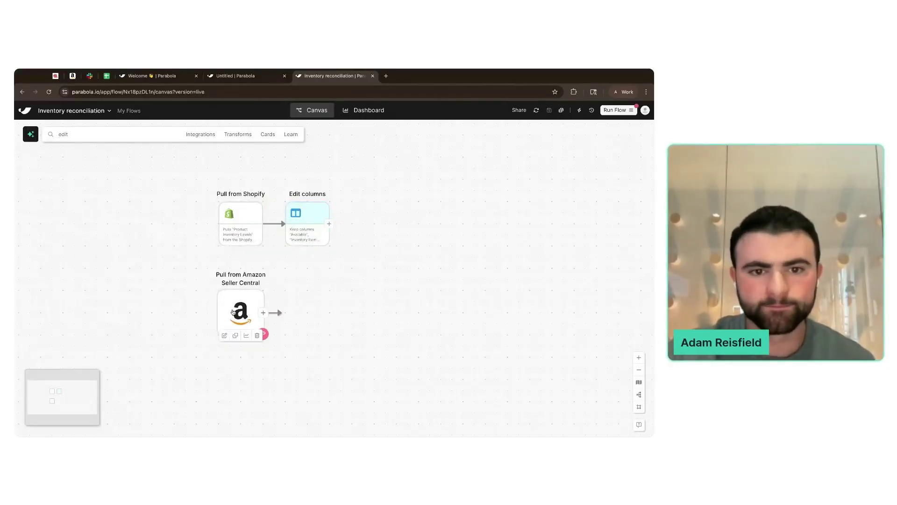
- Connect a new Amazon Seller Central account for the US marketplace
left_click(233, 312)
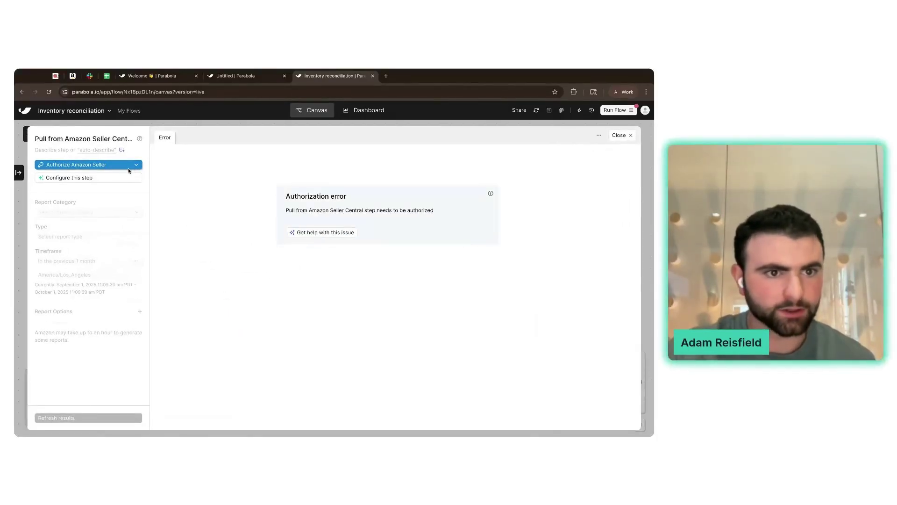
left_click(131, 166)
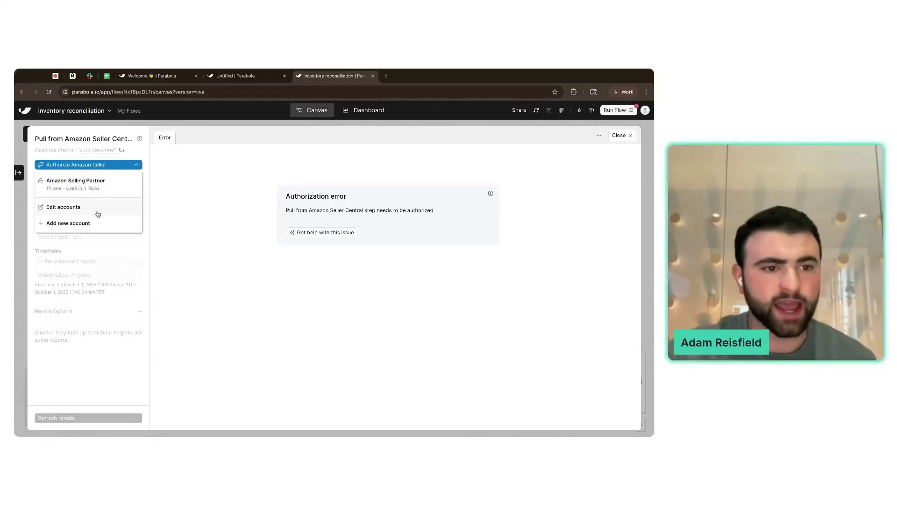
left_click(79, 224)
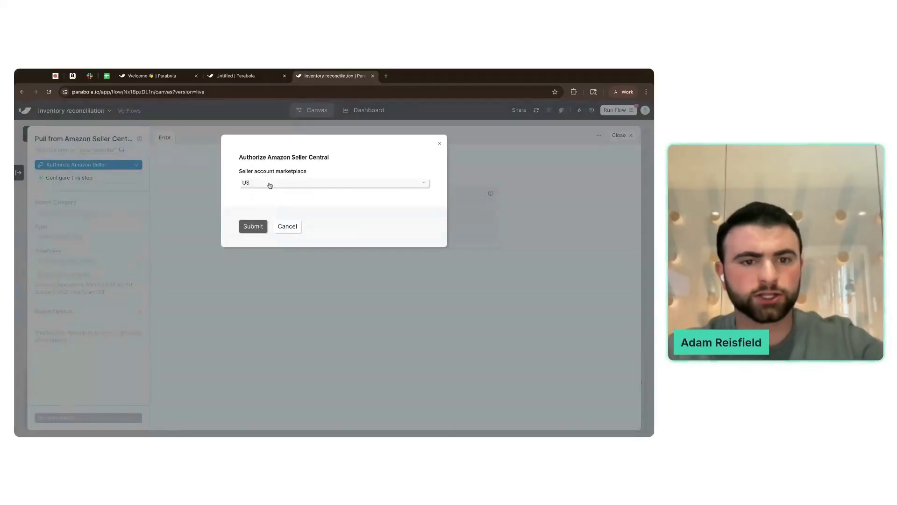
left_click(242, 231)
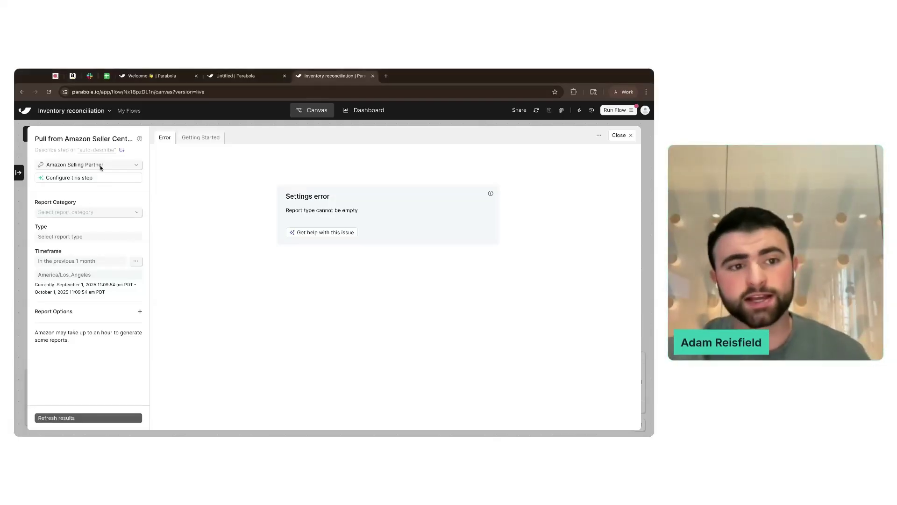
- Share the new Amazon account with the Lid Lace team with Can edit access
left_click(118, 167)
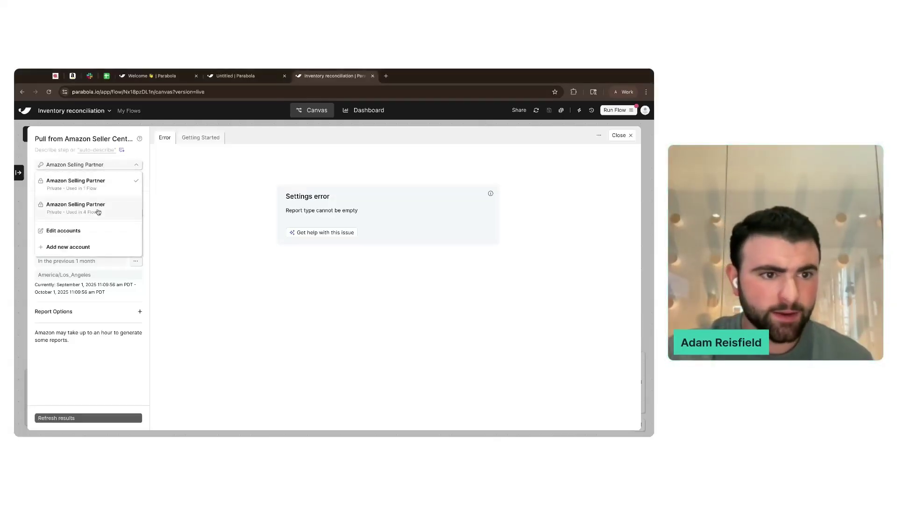
left_click(92, 231)
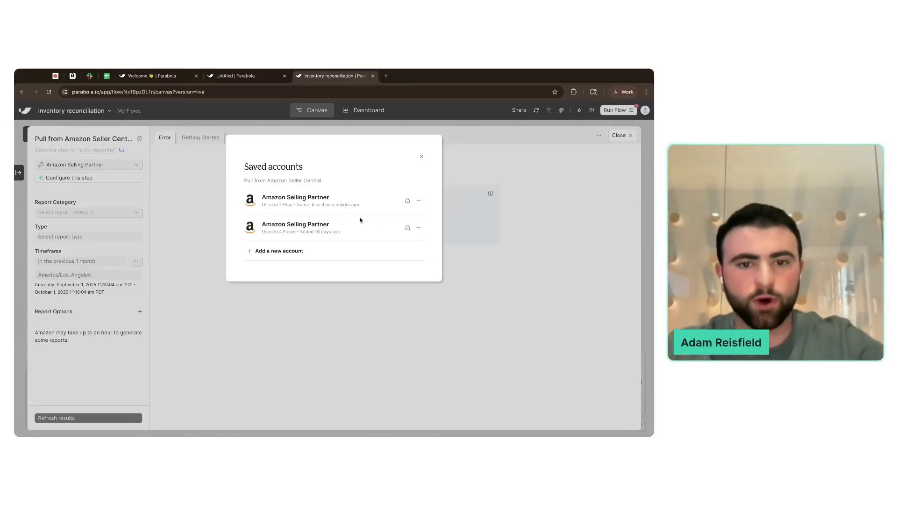
left_click_drag(297, 204, 360, 205)
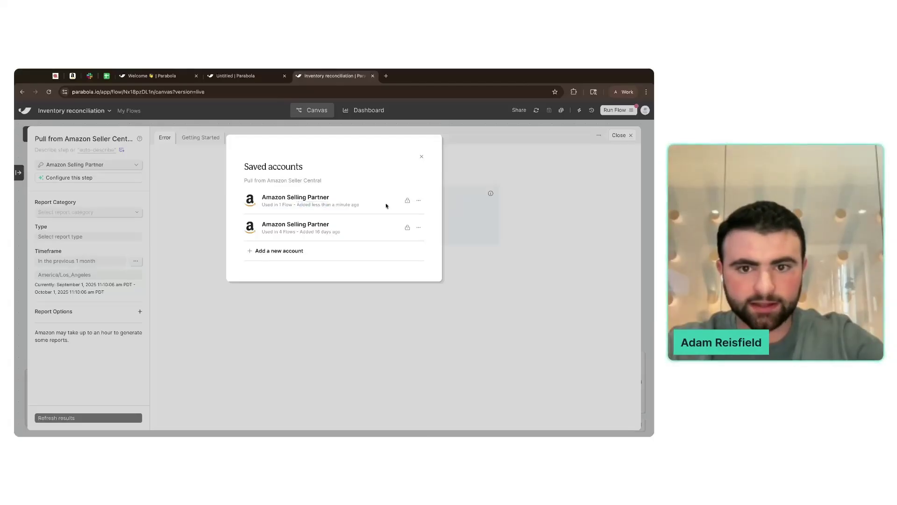
left_click(418, 201)
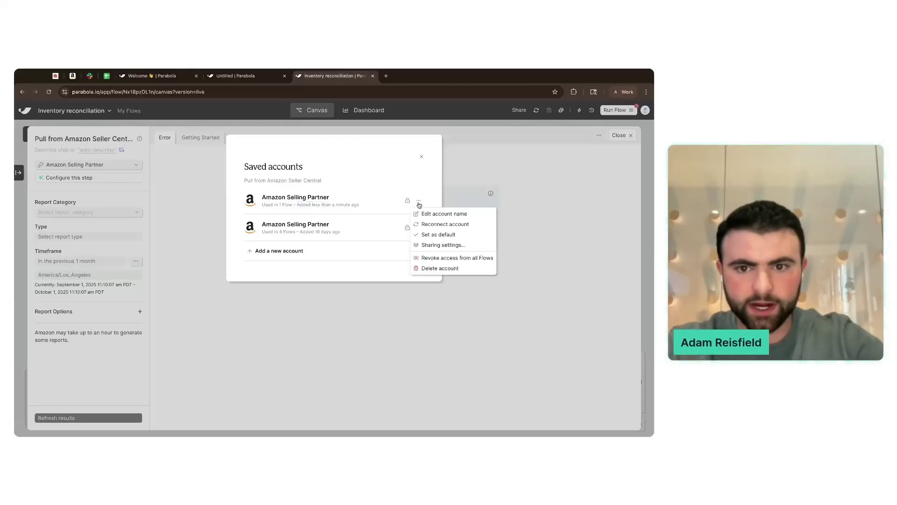
left_click(430, 246)
left_click(320, 178)
left_click(408, 194)
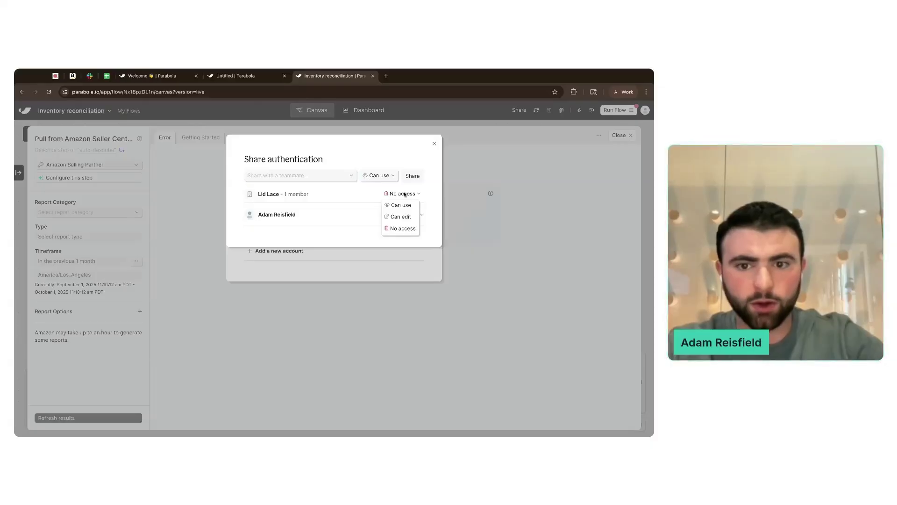
left_click(401, 215)
left_click(389, 234)
left_click(434, 144)
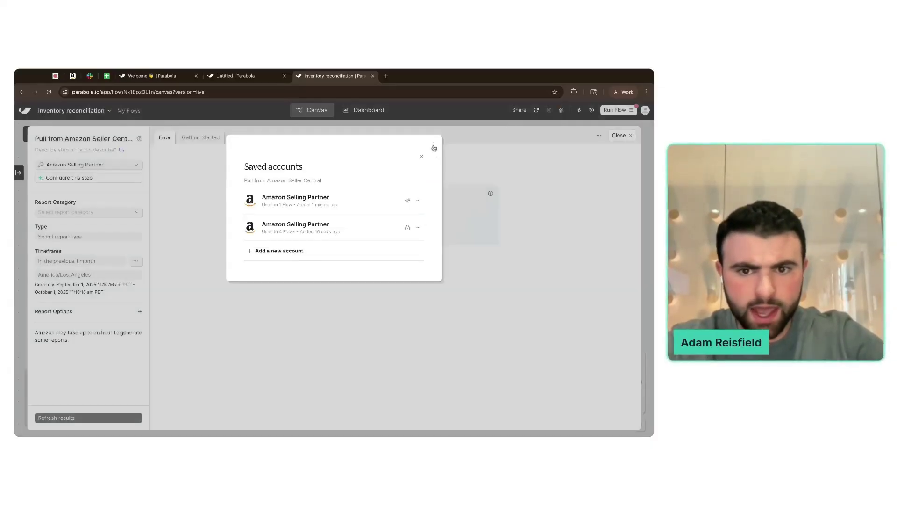
- Make the new Amazon account the default and return to the canvas
left_click(418, 200)
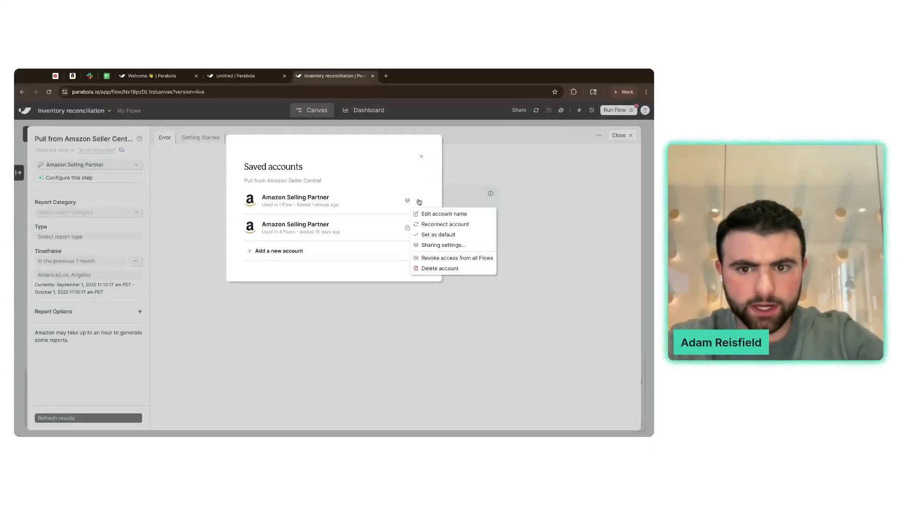
left_click(423, 234)
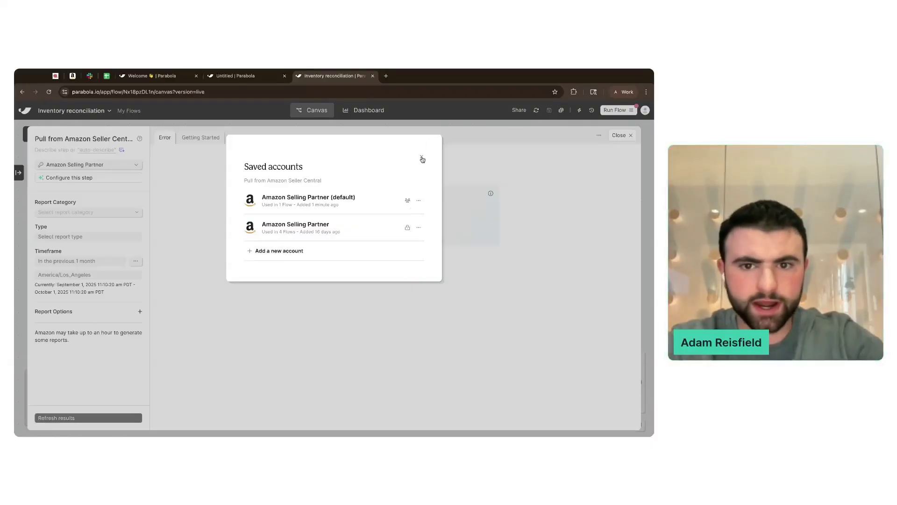
left_click(423, 159)
left_click(620, 135)
left_click(143, 136)
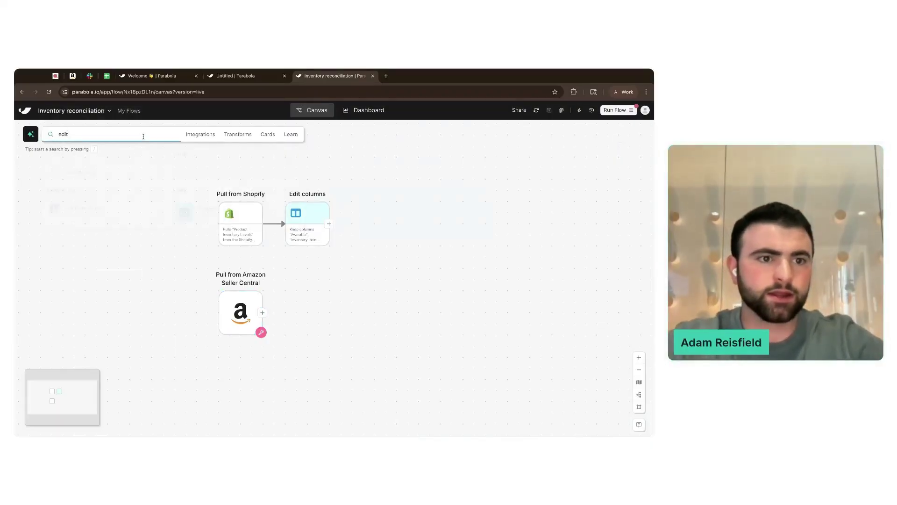
- Add a Pull from Amazon Seller Central step, then delete the duplicate
key("BackSpace")
key("BackSpace")
key("BackSpace")
key("BackSpace")
type("ama")
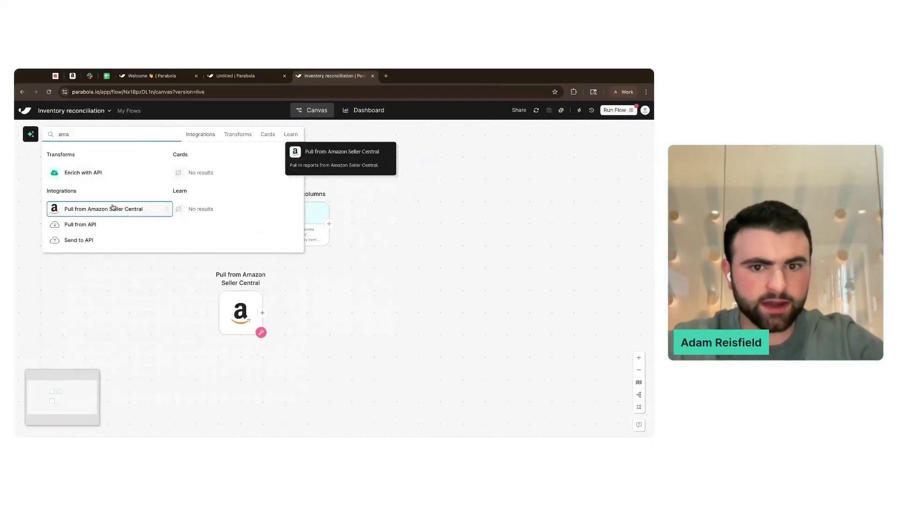
left_click(113, 208)
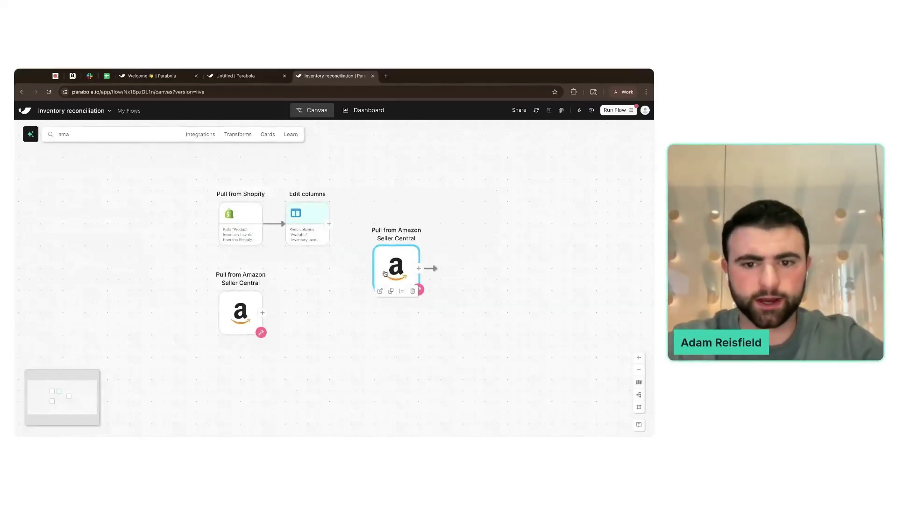
key("Delete")
- Set the original Amazon step to the Inventory category and Inventory Report, then update results
double_click(234, 307)
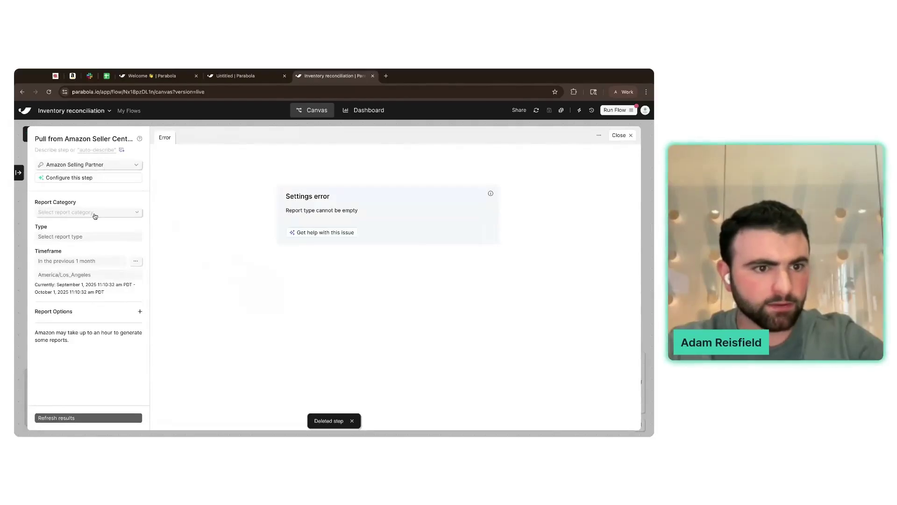
left_click(93, 213)
left_click(82, 247)
left_click(93, 237)
left_click(84, 260)
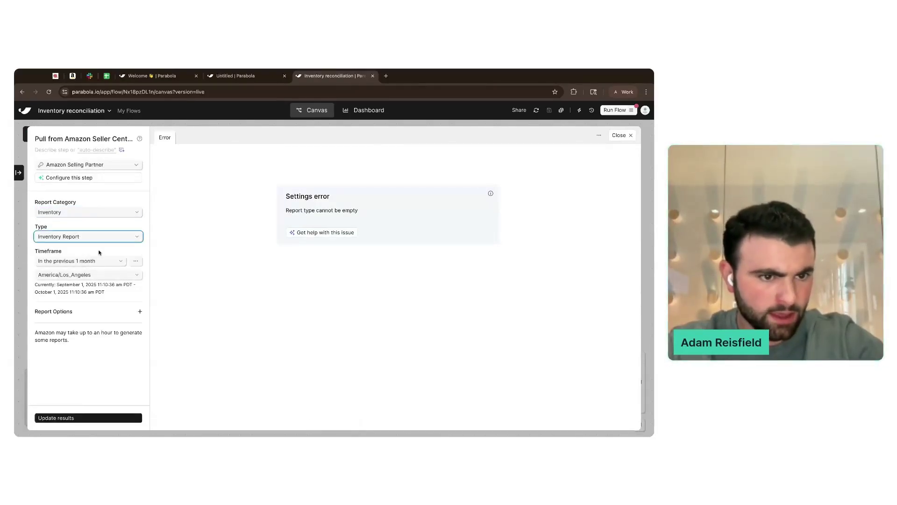
left_click(101, 418)
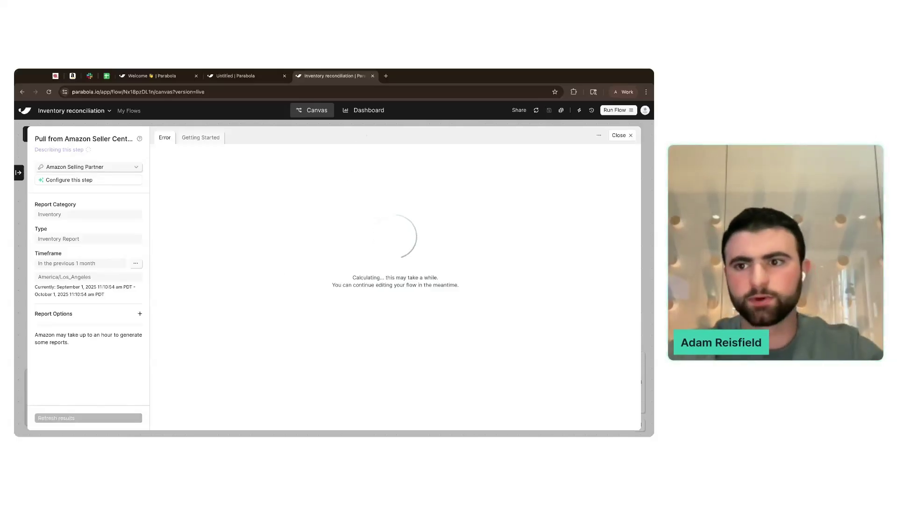
left_click(619, 140)
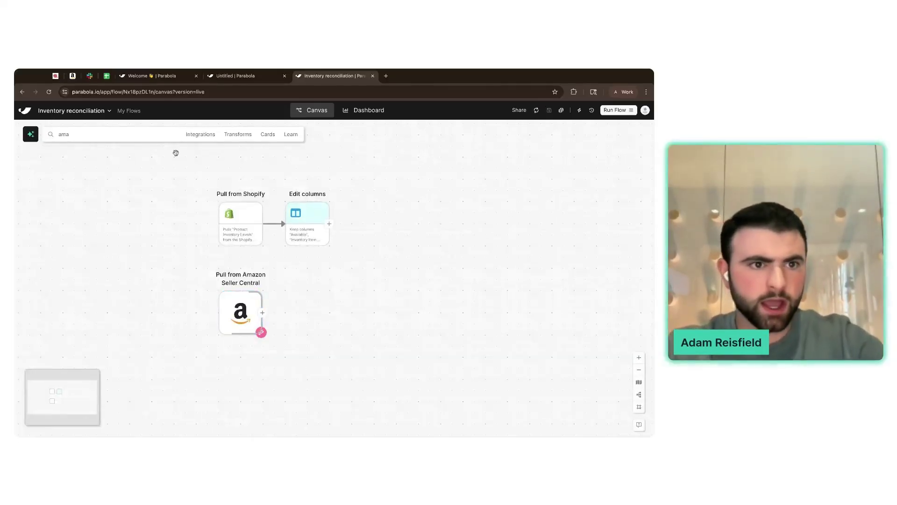
- Add an Edit columns step after the Amazon step and review the Amazon results
left_click(103, 136)
type("edit")
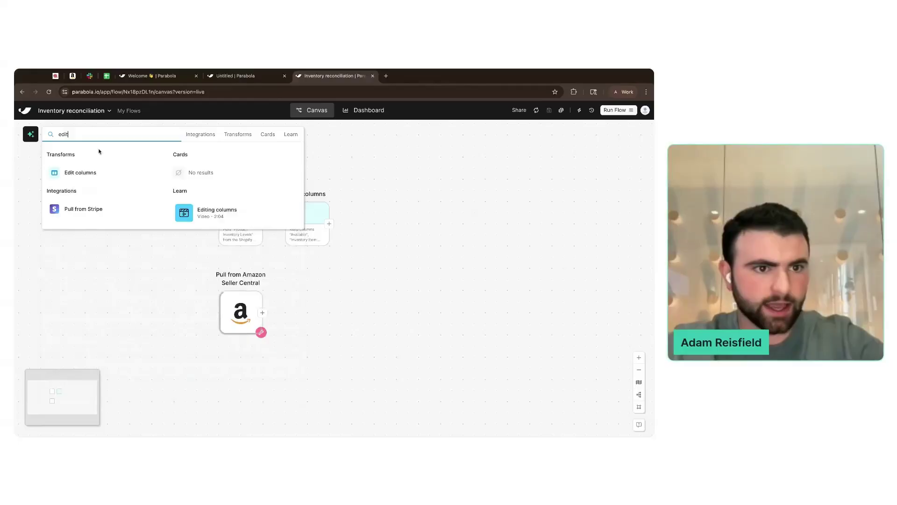
left_click(81, 172)
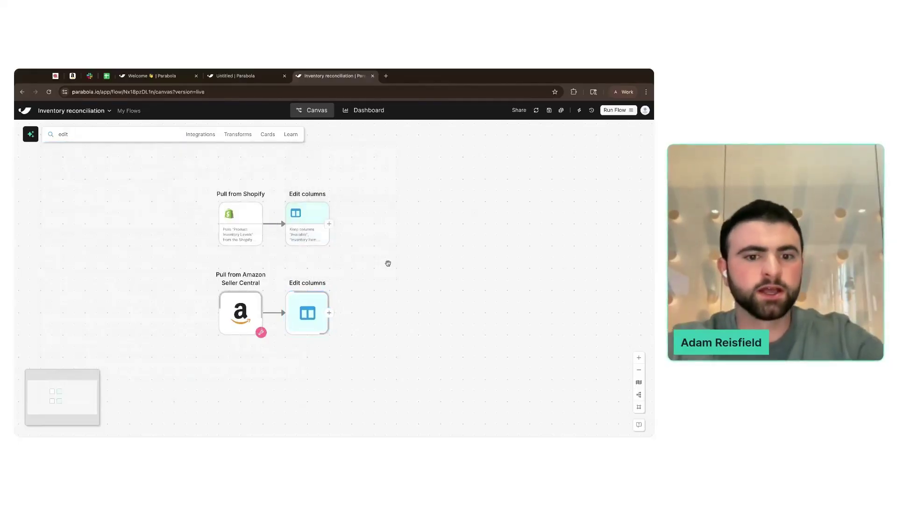
left_click(240, 311)
double_click(240, 310)
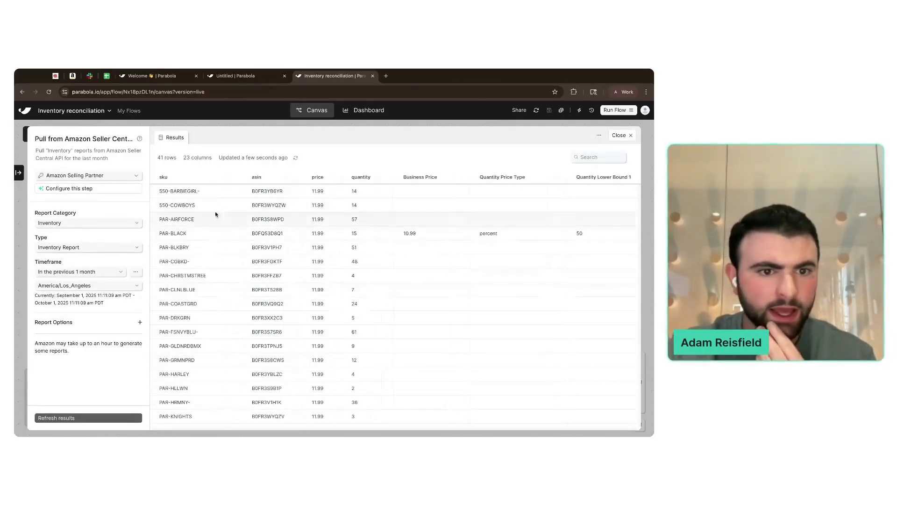
left_click(620, 135)
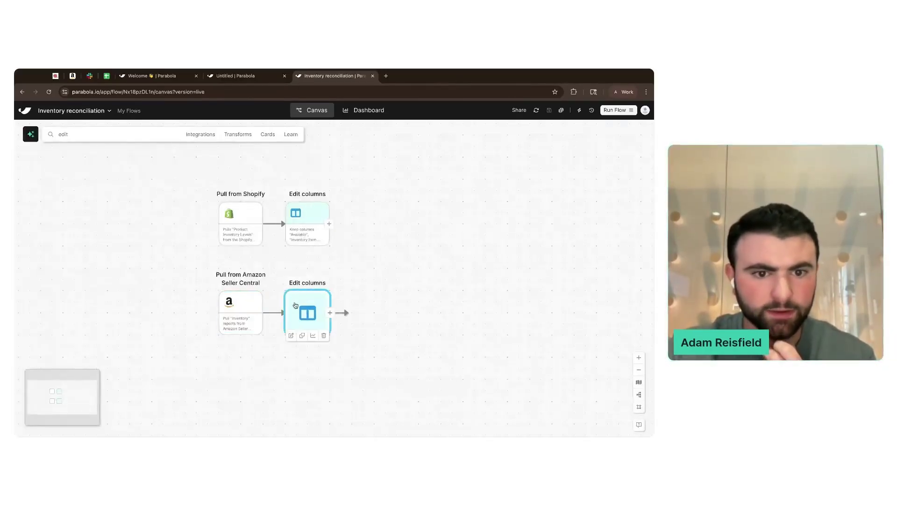
- Set the Edit columns step to keep only the sku and quantity columns
double_click(296, 305)
left_click(66, 201)
left_click(65, 223)
left_click(61, 213)
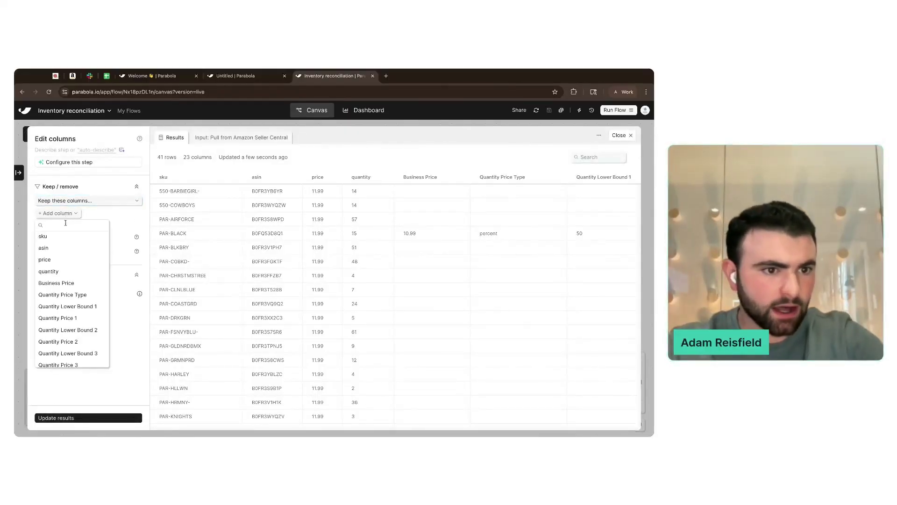
left_click(66, 237)
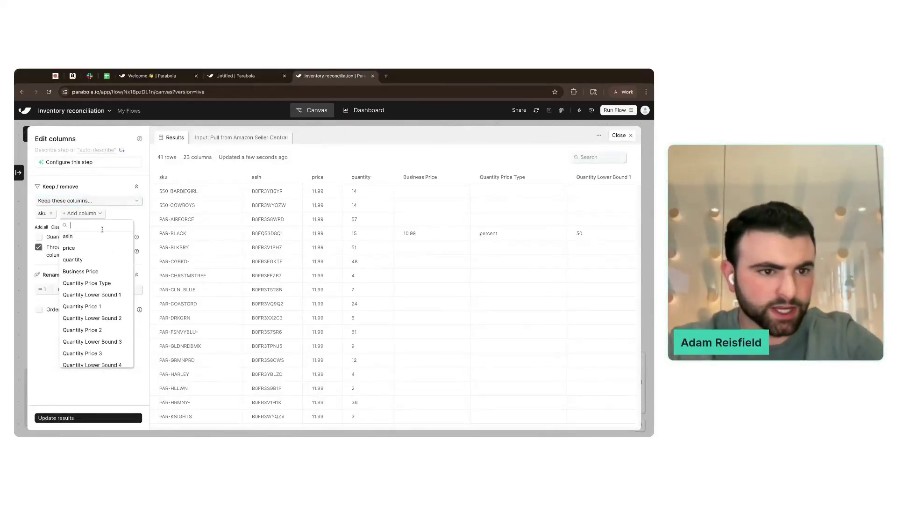
left_click(99, 262)
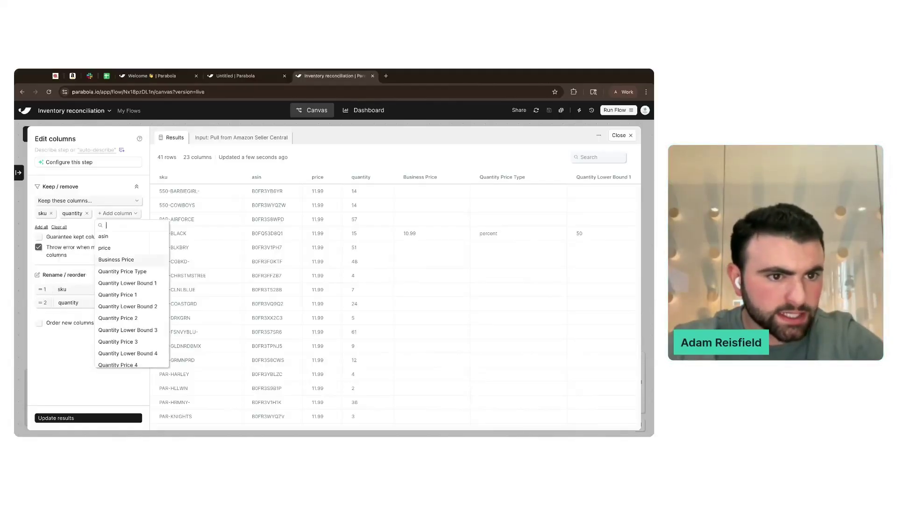
- Rename sku to 'SKU (Amazon)', retitle quantity with 'Quantity', and update results
left_click(66, 287)
left_click(86, 293)
key("BackSpace")
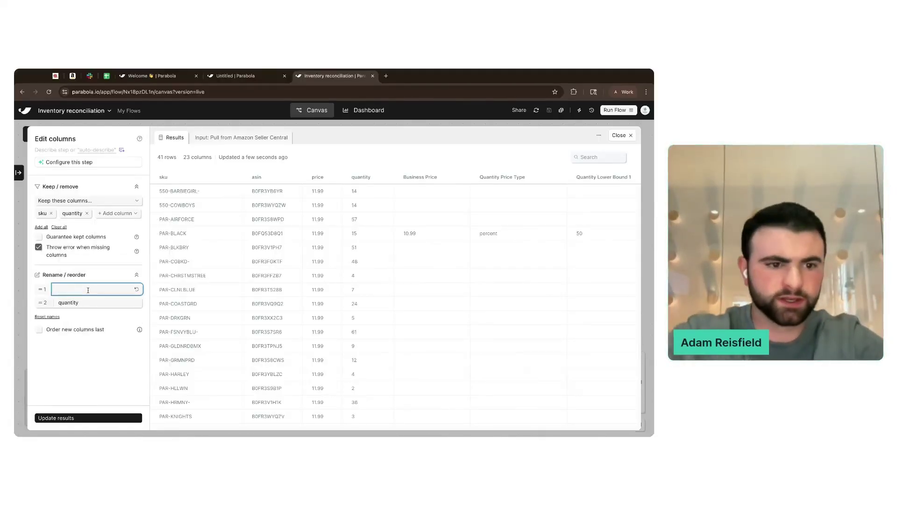
type("SKU (Amazon")
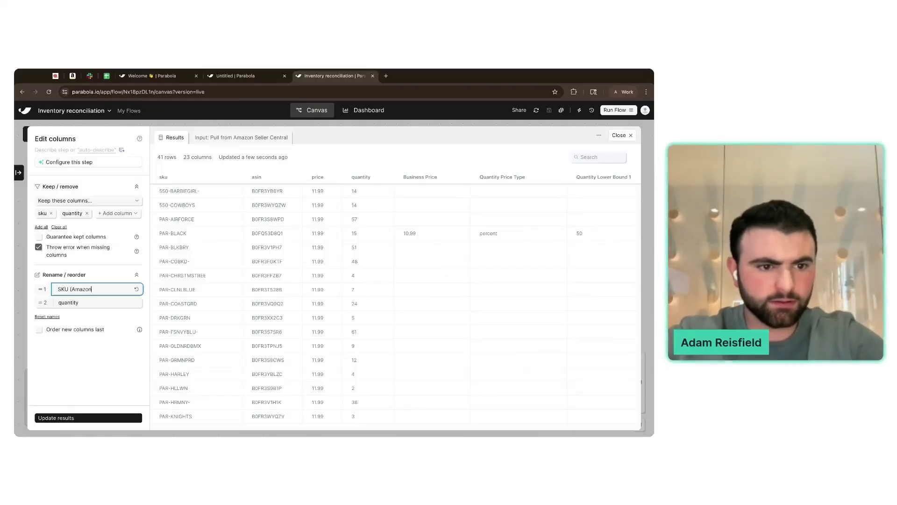
left_click(86, 304)
type("Quantity (Amazon")
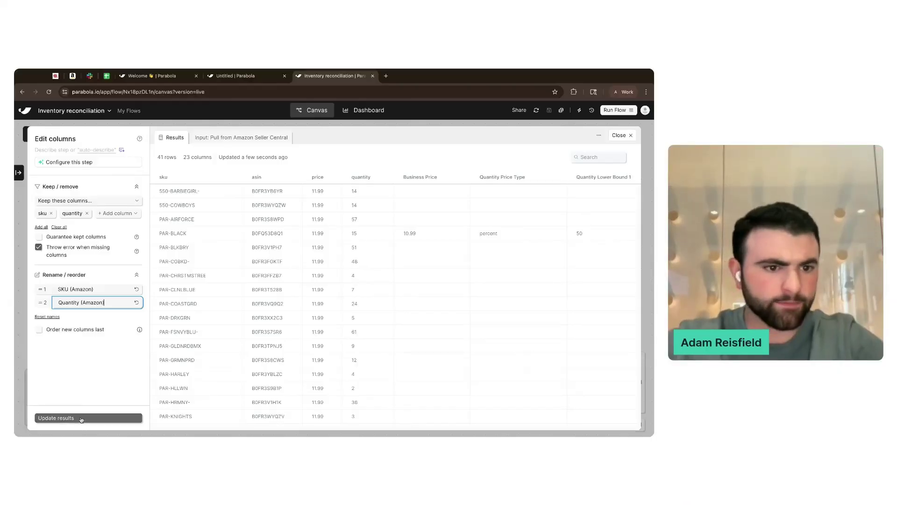
left_click(81, 418)
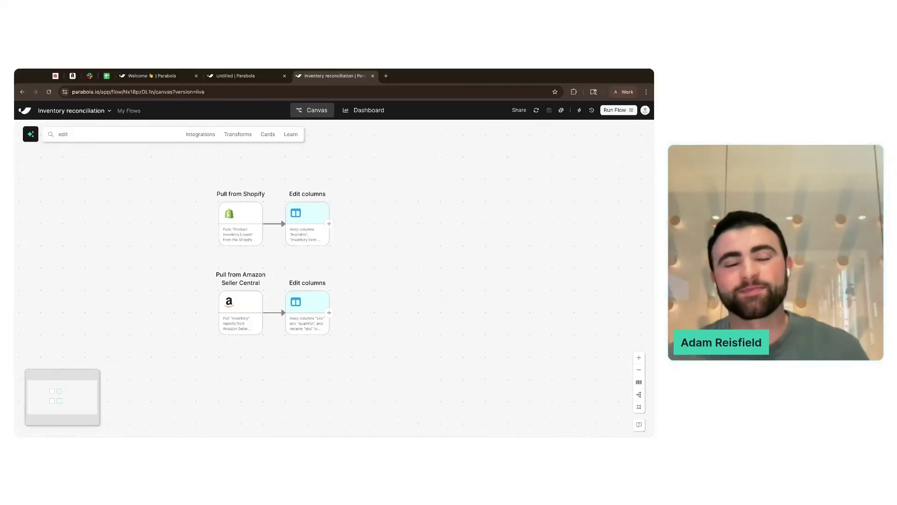
- Group the two Shopify steps into a card titled 'Pull inventory from Shopify'
scroll(375, 225, "down", 1)
scroll(375, 225, "up", 1)
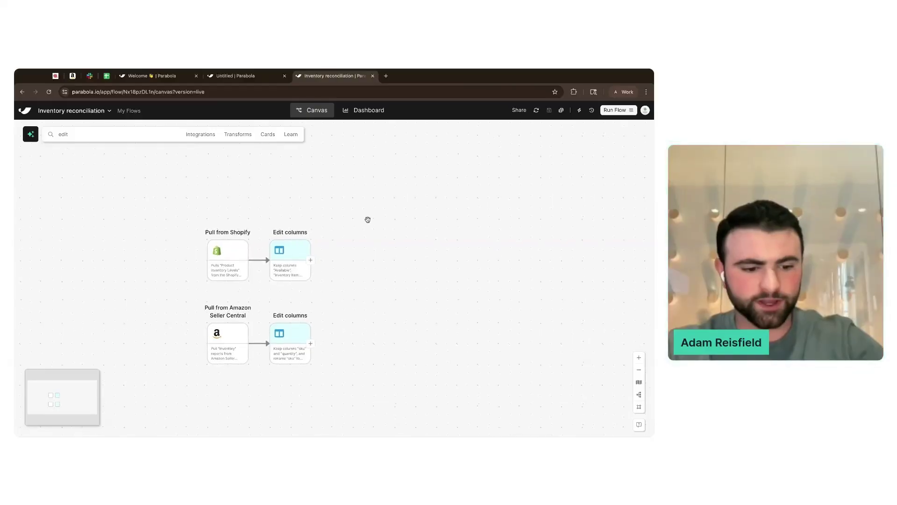
left_click_drag(158, 204, 387, 299)
left_click_drag(191, 223, 320, 283)
right_click(331, 263)
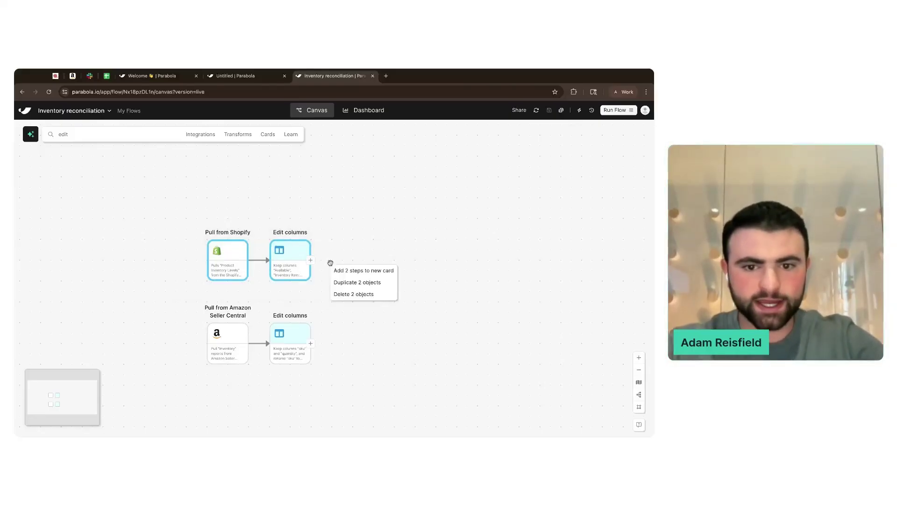
left_click(355, 272)
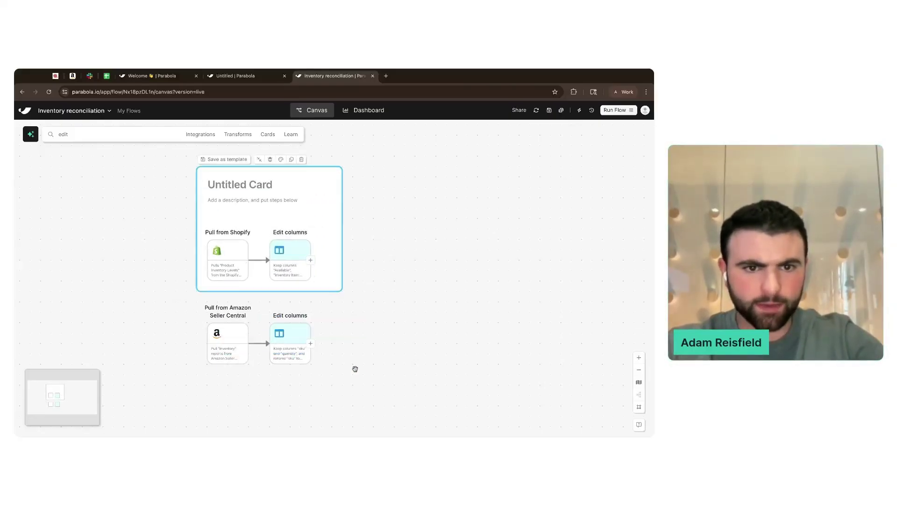
left_click(244, 184)
type("Pull ")
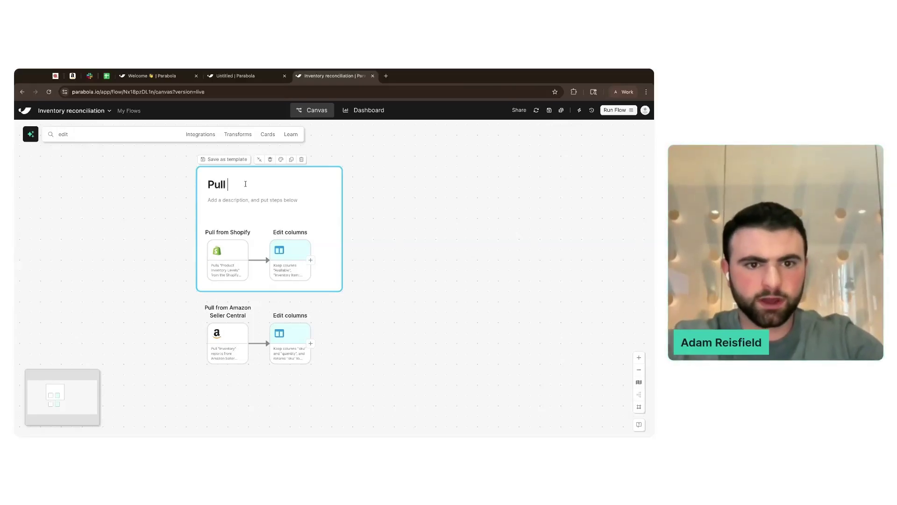
type("inventory from Shopify")
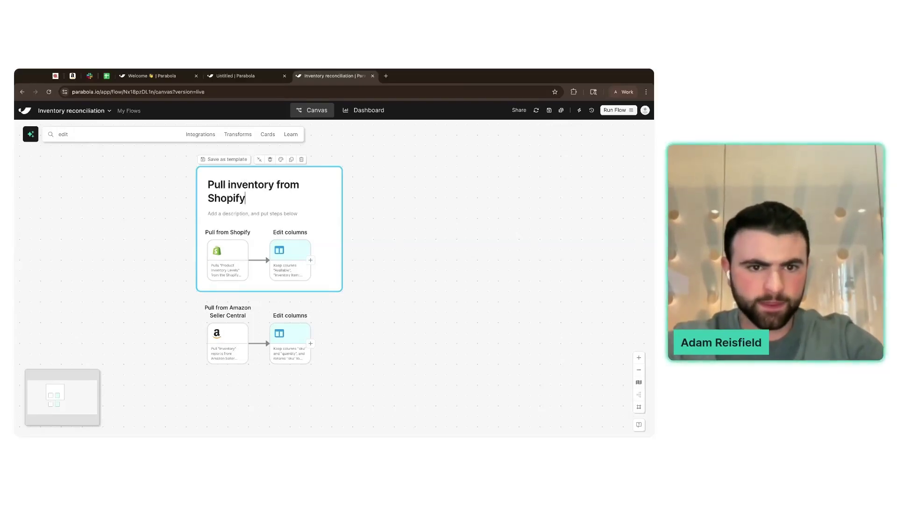
left_click(354, 270)
- Group the two Amazon steps into a card titled 'Pull inventory from Amazon'
scroll(353, 270, "down", 3)
scroll(353, 270, "down", 1)
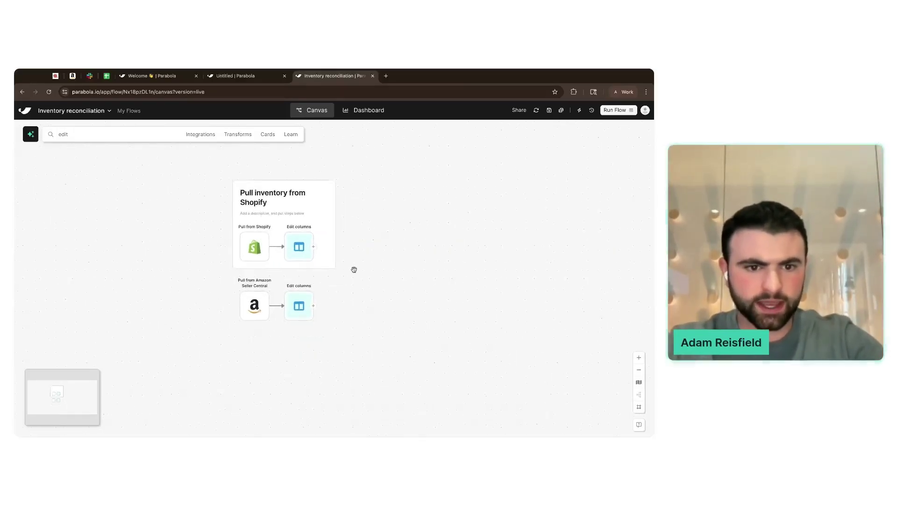
left_click_drag(199, 248, 312, 302)
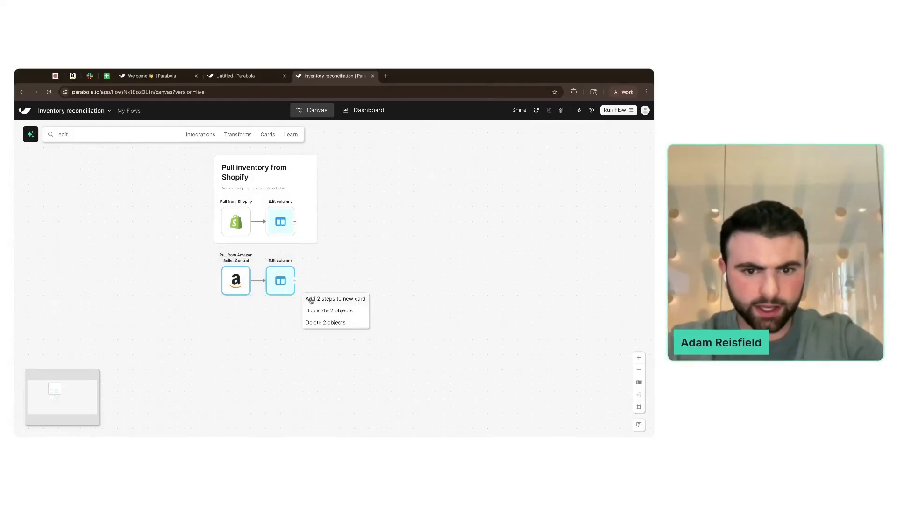
left_click(313, 302)
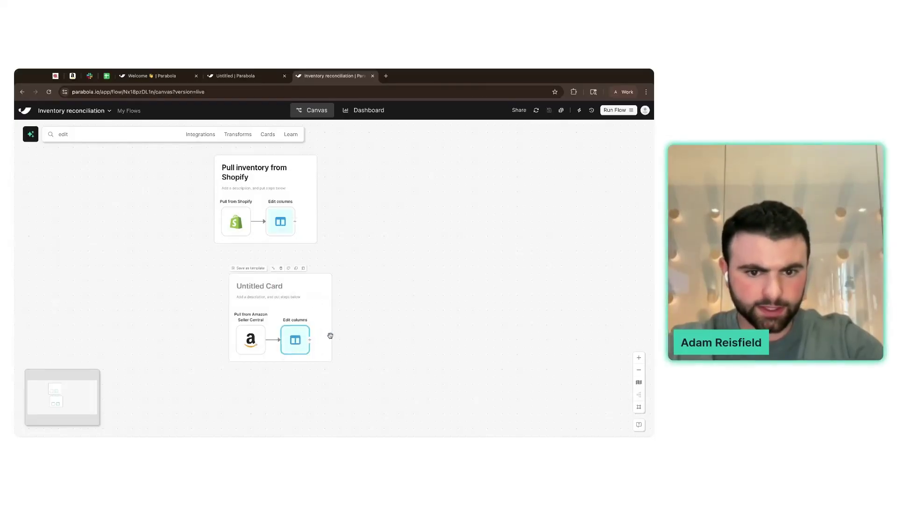
left_click(258, 287)
type("Pull ")
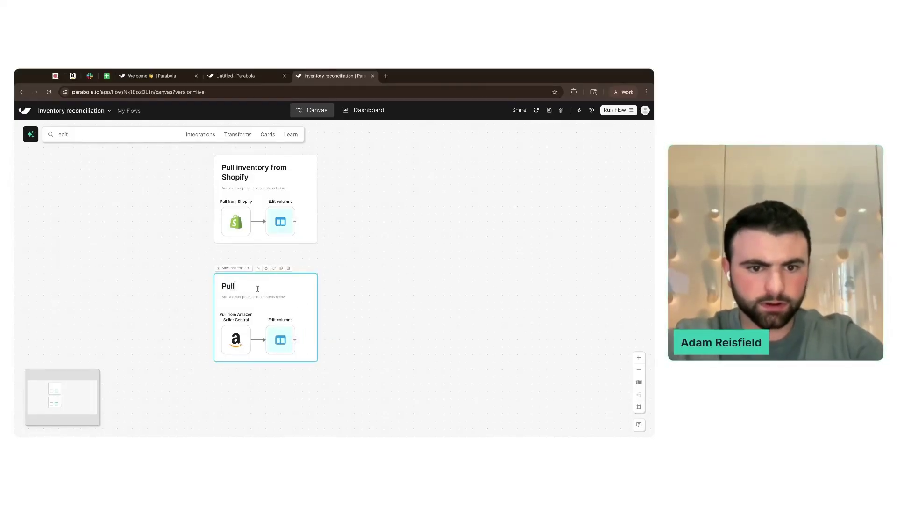
type("inven")
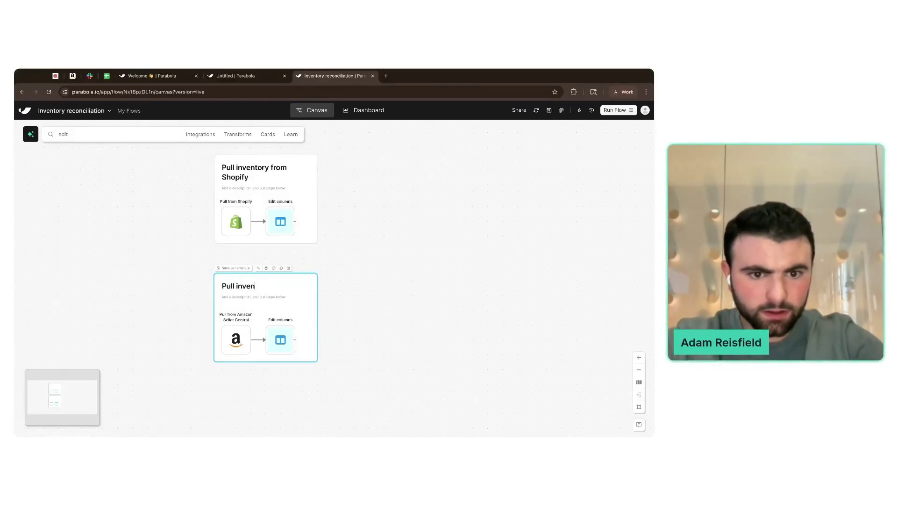
type("tory from Amazon")
- Give the Shopify card a Shopify logo icon and a green colour
left_click(343, 222)
scroll(268, 189, "up", 3)
scroll(268, 190, "up", 1)
left_click(253, 168)
left_click(207, 191)
type("shop")
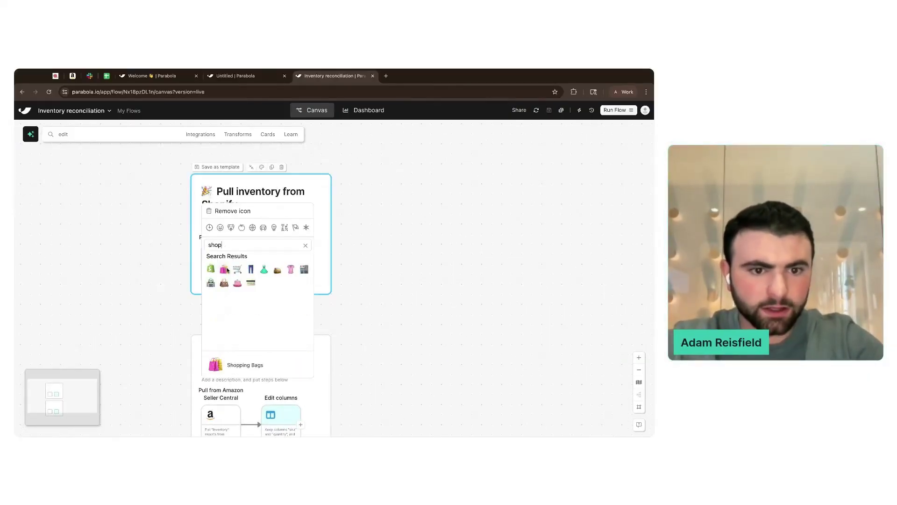
left_click(211, 266)
left_click(261, 167)
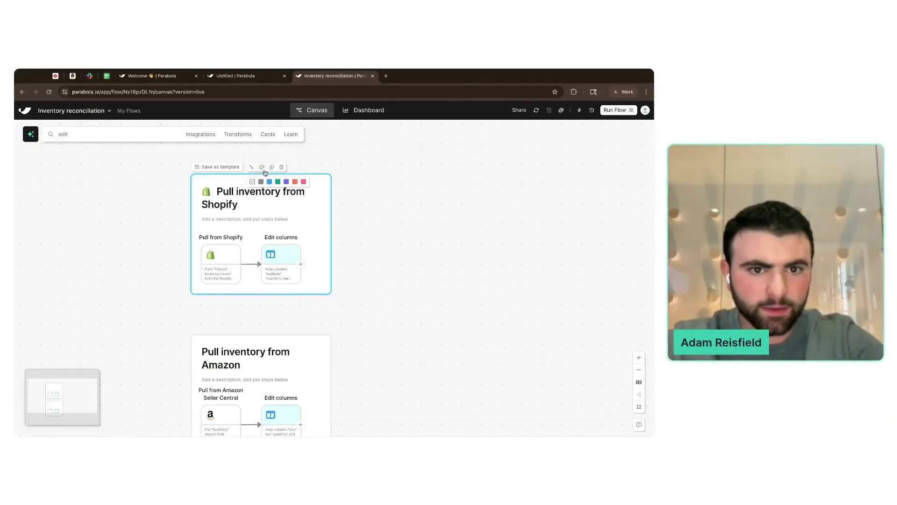
scroll(365, 303, "down", 3)
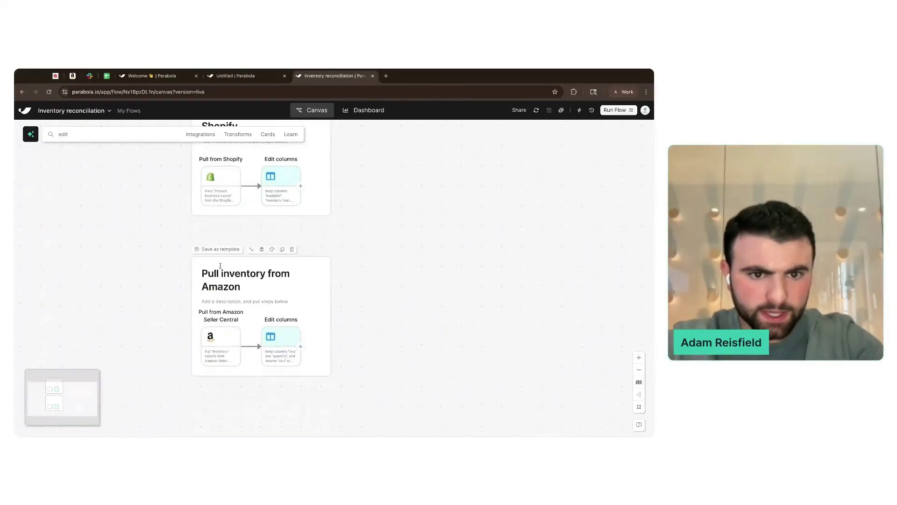
- Give the Amazon card an Amazon logo icon and an orange-red colour
left_click(262, 250)
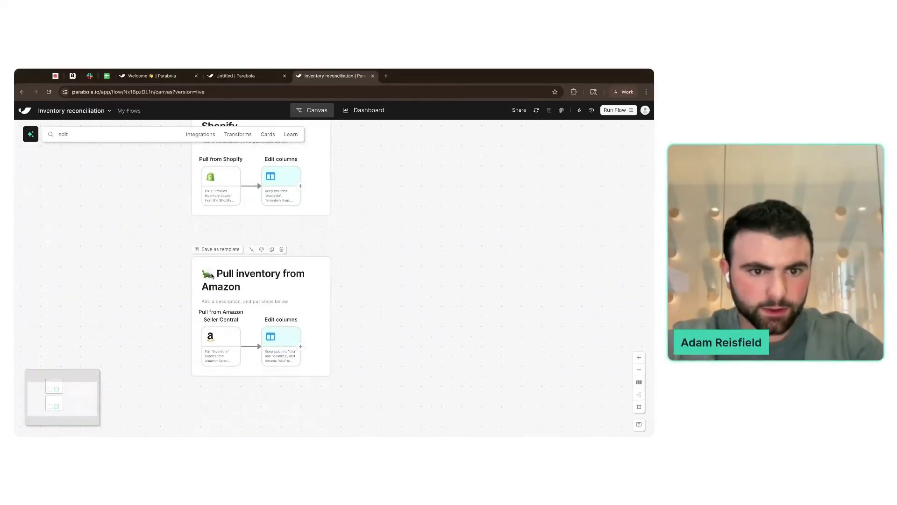
left_click(210, 274)
type("amaz")
left_click(210, 326)
left_click(261, 249)
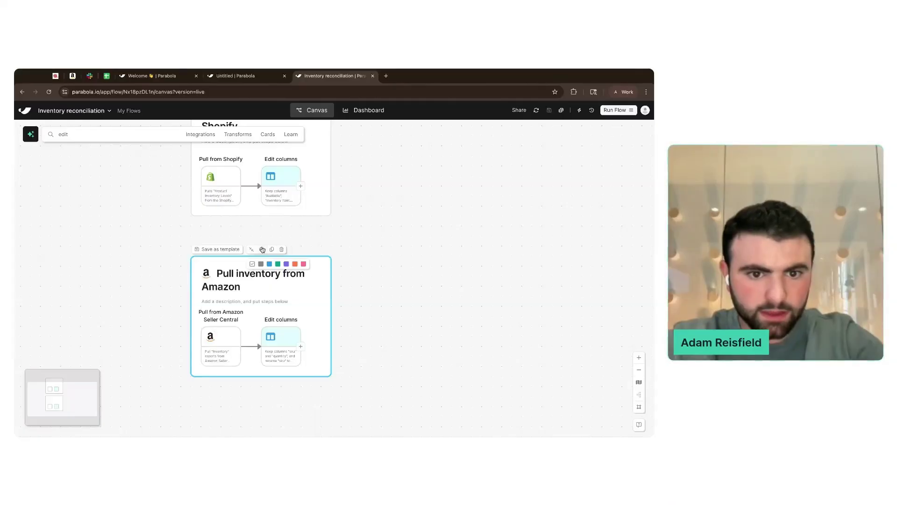
left_click(295, 263)
- Open the Shopify Edit columns step to review its 100-row, 3-column results
scroll(374, 257, "down", 3)
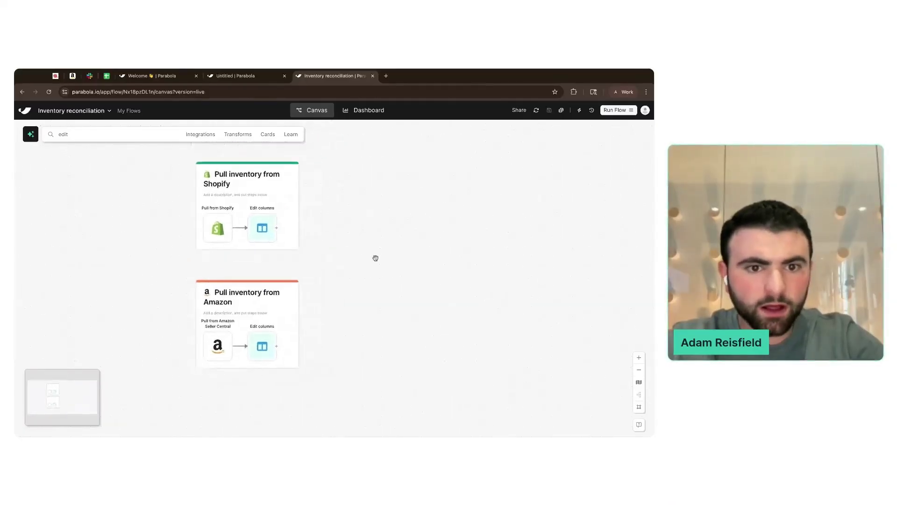
scroll(375, 258, "right", 1)
scroll(376, 258, "left", 1)
scroll(375, 258, "right", 1)
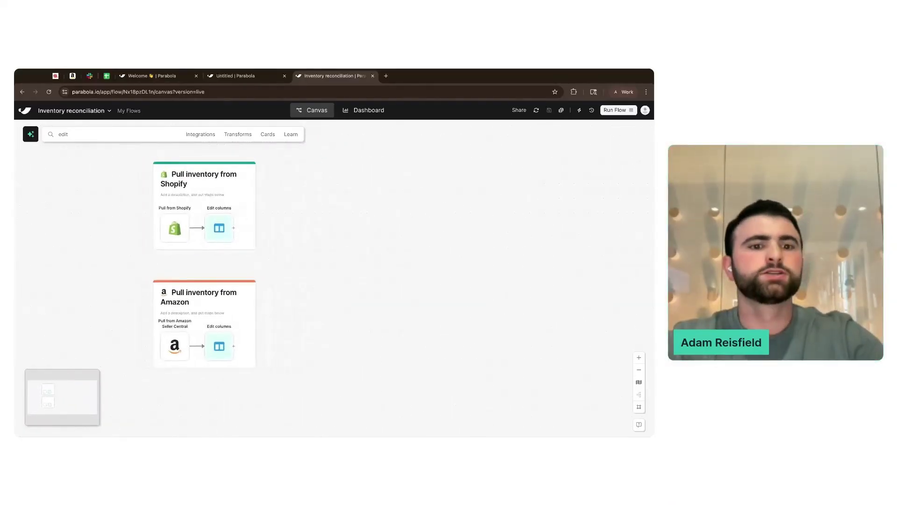
scroll(375, 258, "up", 1)
left_click(229, 247)
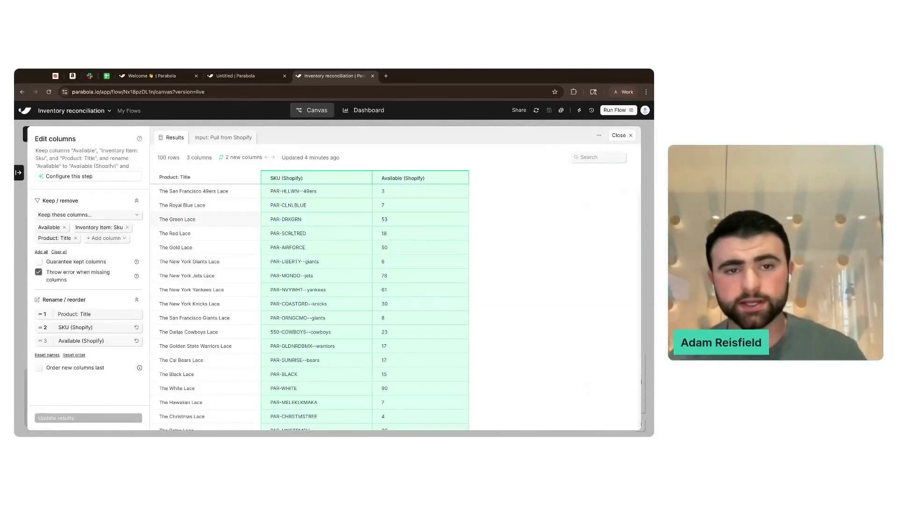
scroll(310, 308, "down", 1)
scroll(310, 308, "down", 10)
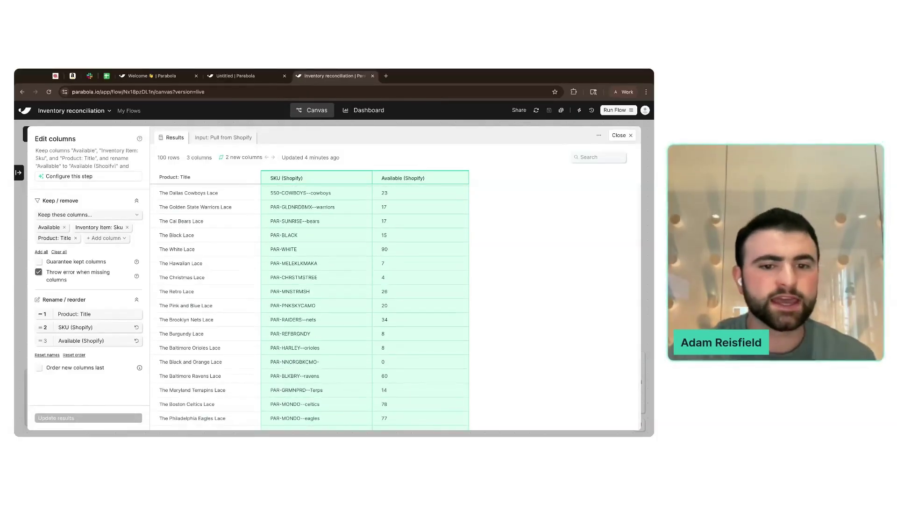
scroll(317, 224, "down", 5)
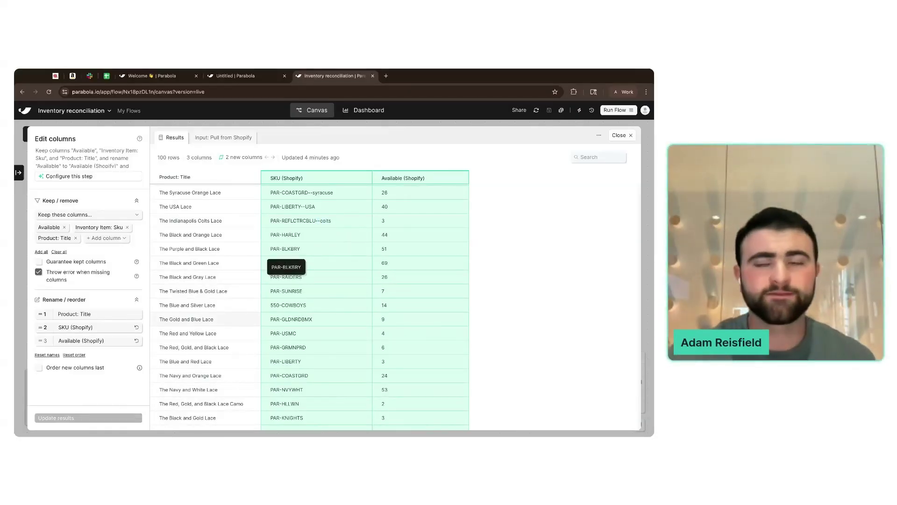
left_click(620, 135)
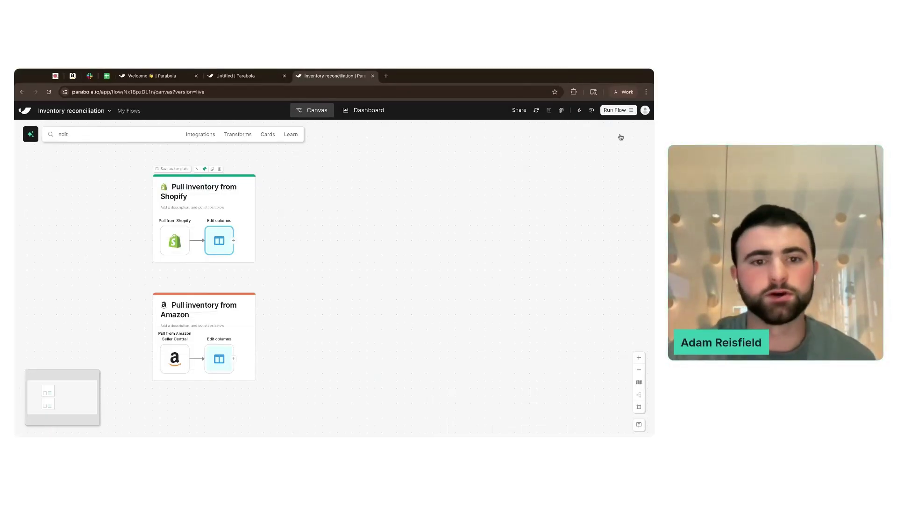
- Ask the AI assistant 'If I wanted to find and replace part of my SKU, how do I do it?'
left_click(236, 135)
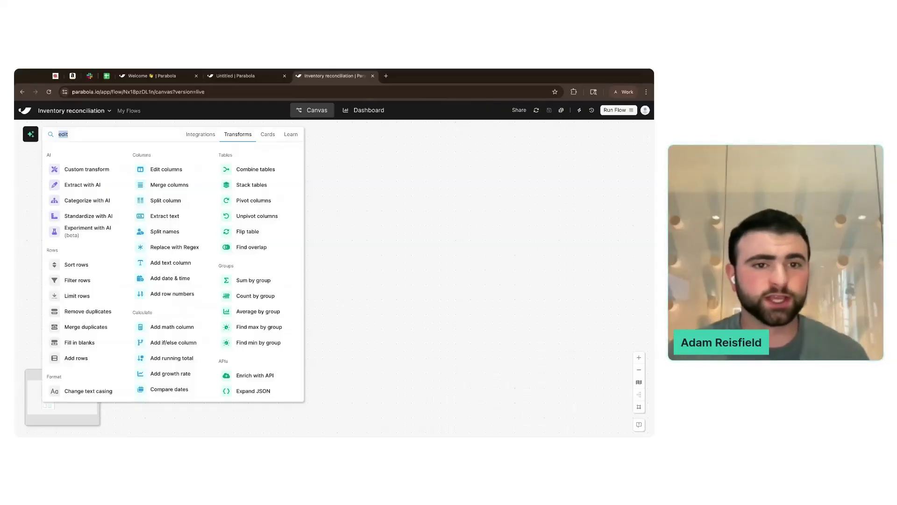
scroll(214, 275, "down", 2)
left_click(384, 262)
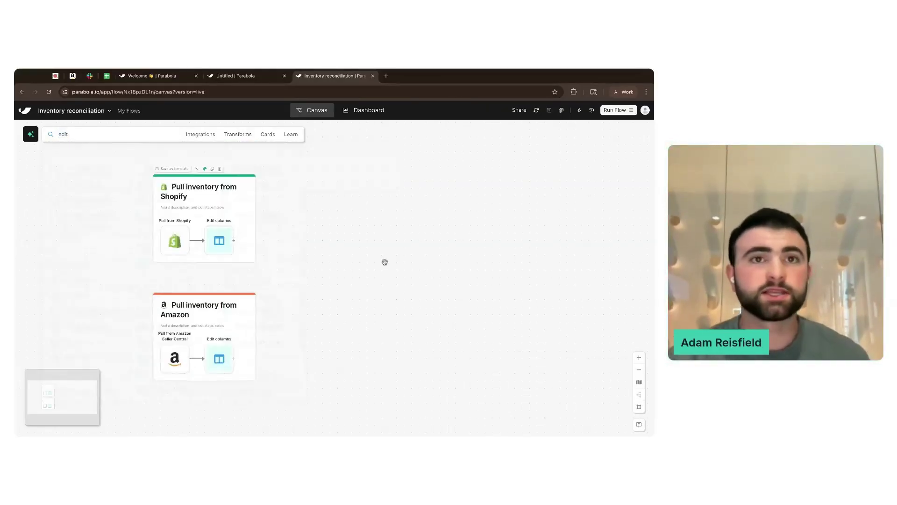
left_click(29, 136)
left_click(83, 398)
type("If I wanted to")
type(" find and replace ")
type("part of m")
type("y SKU, how do ")
type("I do")
type(" it?")
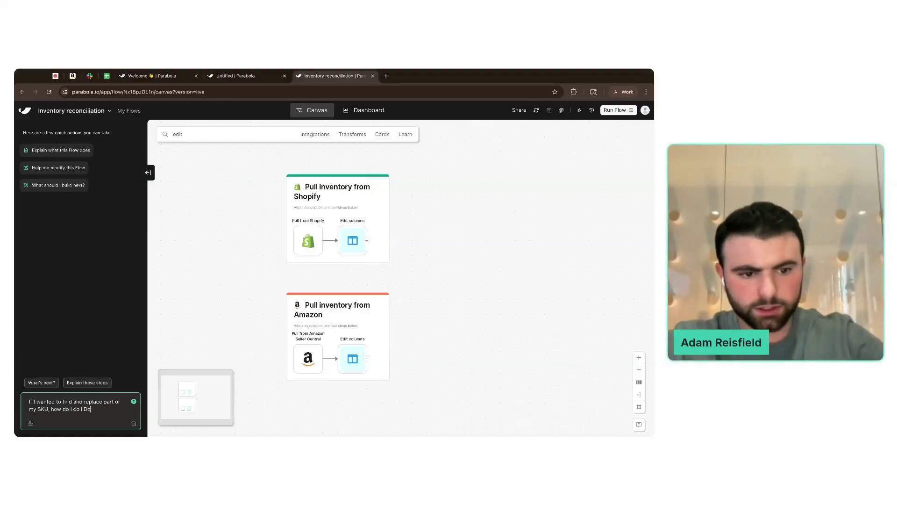
key("Return")
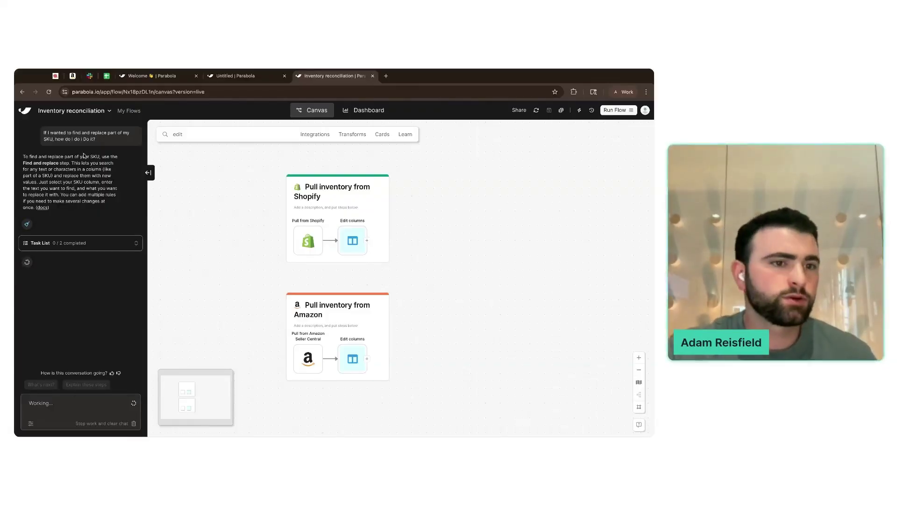
- Read through the assistant's answer and expand its task list
left_click_drag(22, 156, 112, 176)
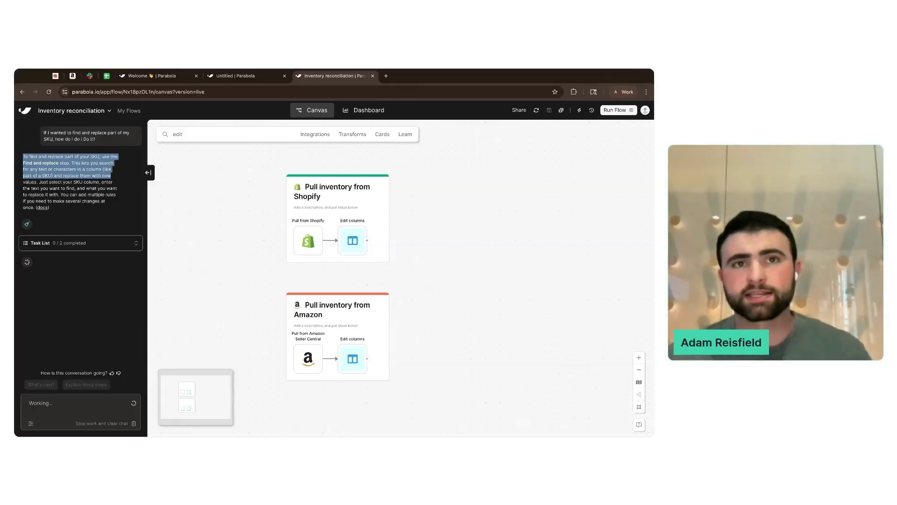
left_click(108, 166)
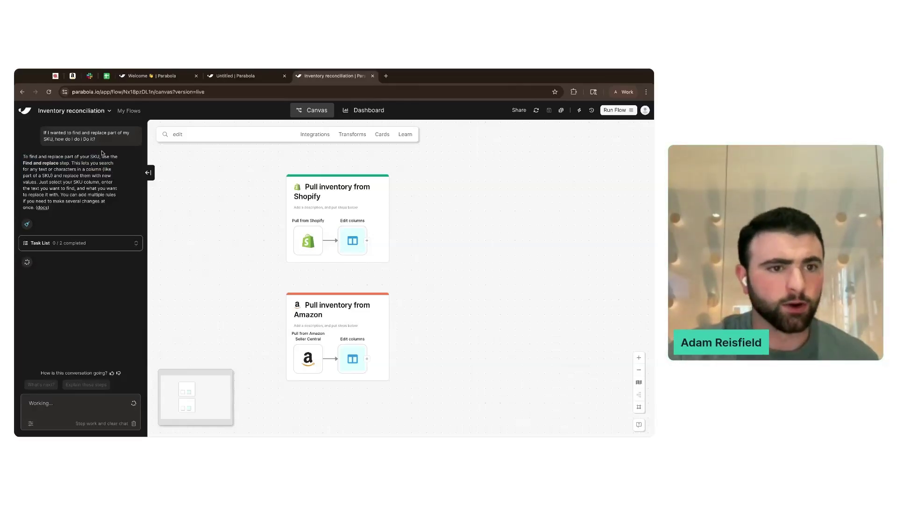
left_click_drag(102, 152, 114, 163)
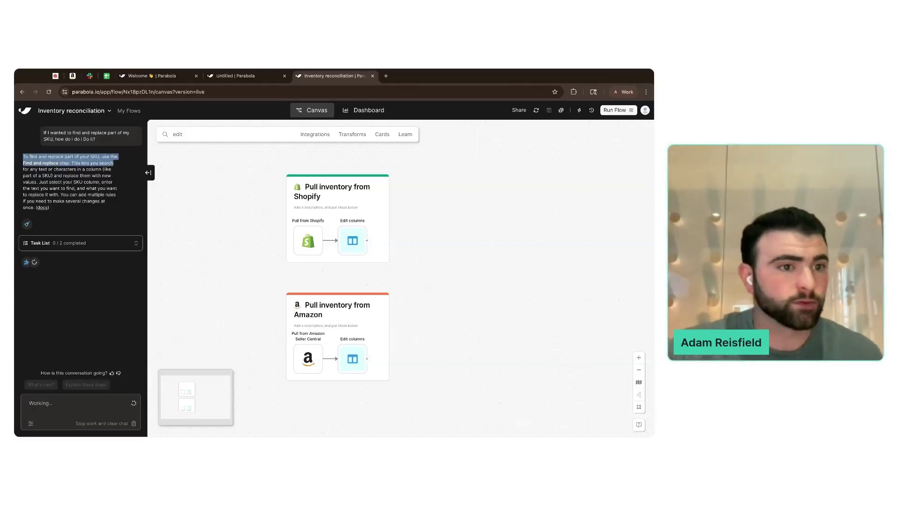
left_click_drag(113, 163, 49, 207)
left_click(63, 214)
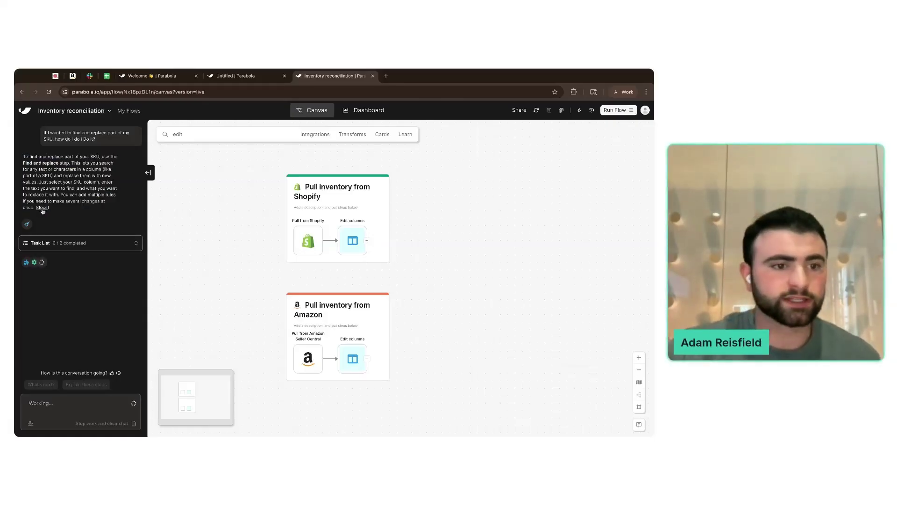
left_click(87, 245)
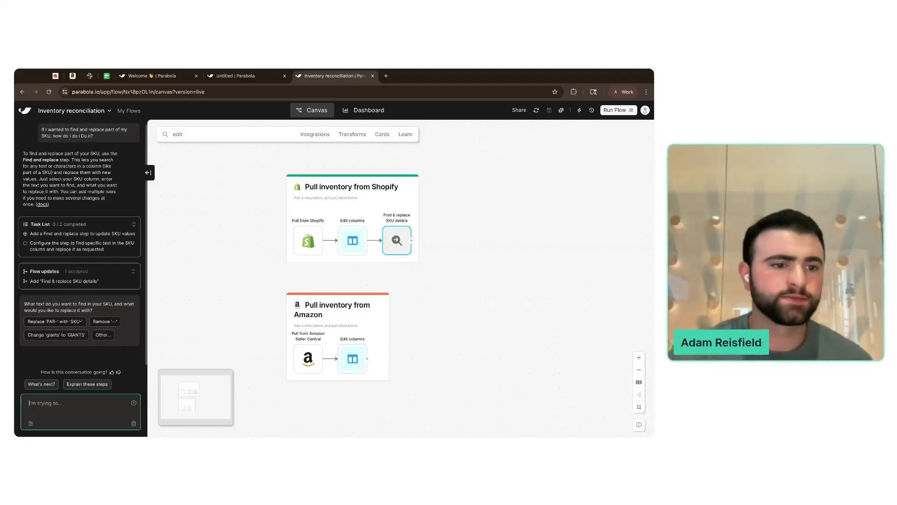
- Inspect the Find & replace SKU details step's settings, then delete the step
left_click(53, 300)
triple_click(48, 299)
triple_click(48, 300)
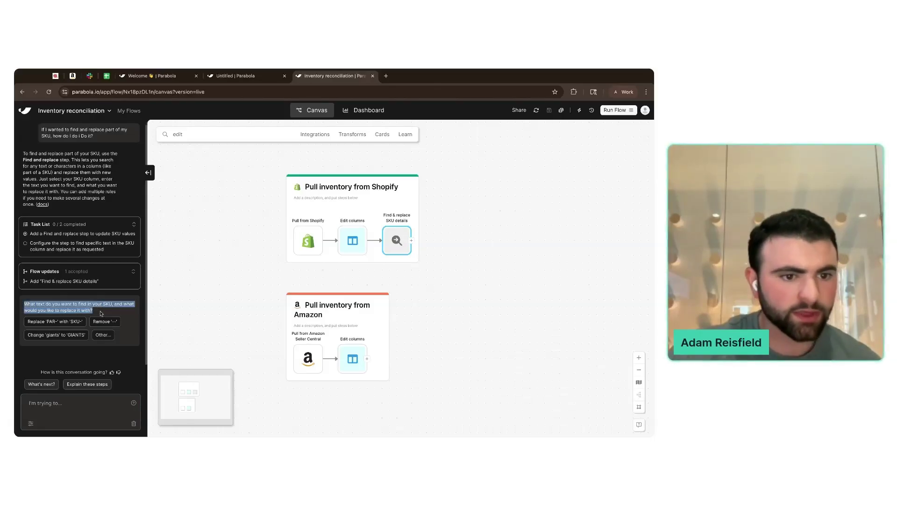
left_click(395, 239)
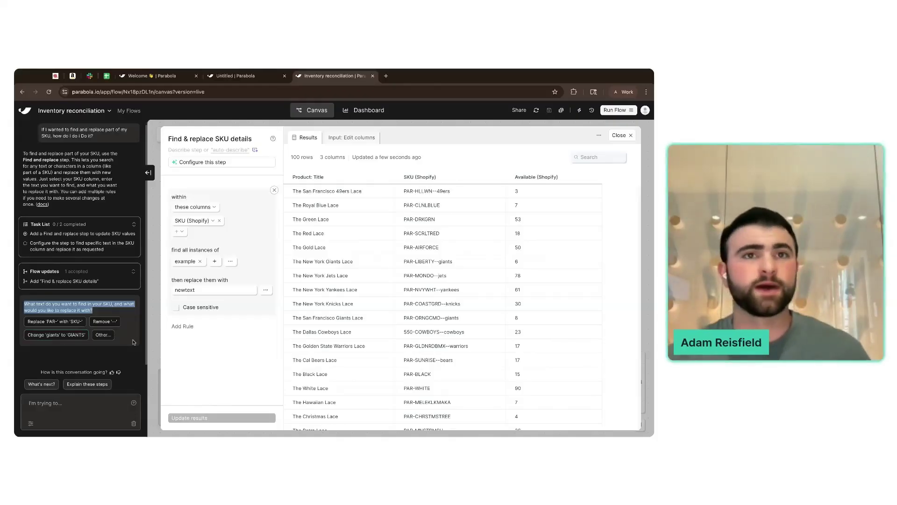
left_click(78, 398)
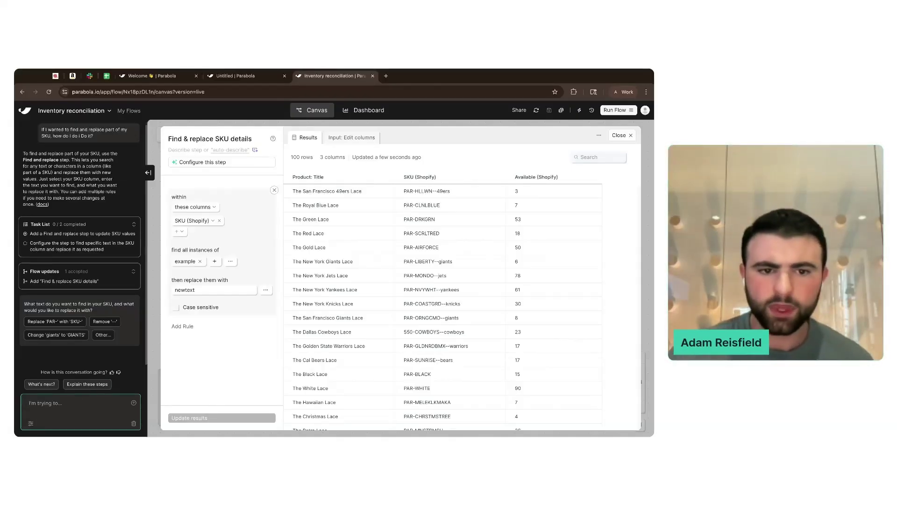
left_click(620, 135)
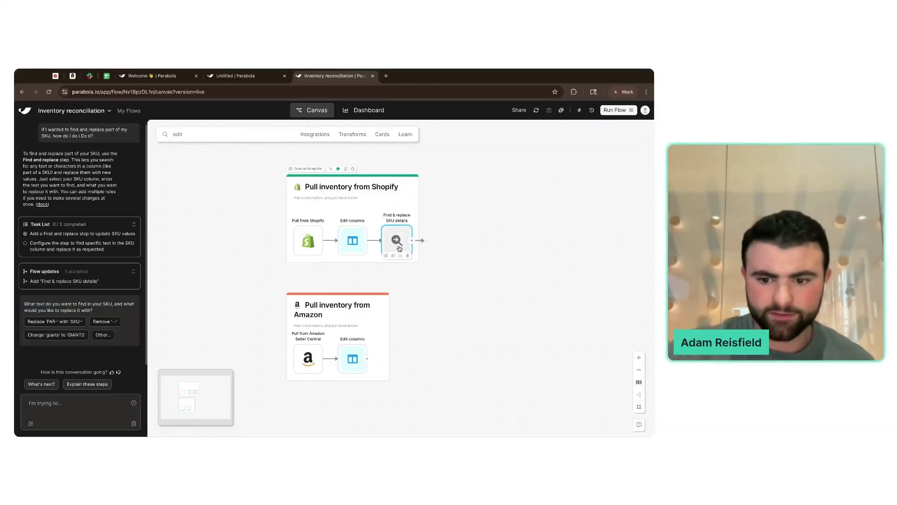
key("Delete")
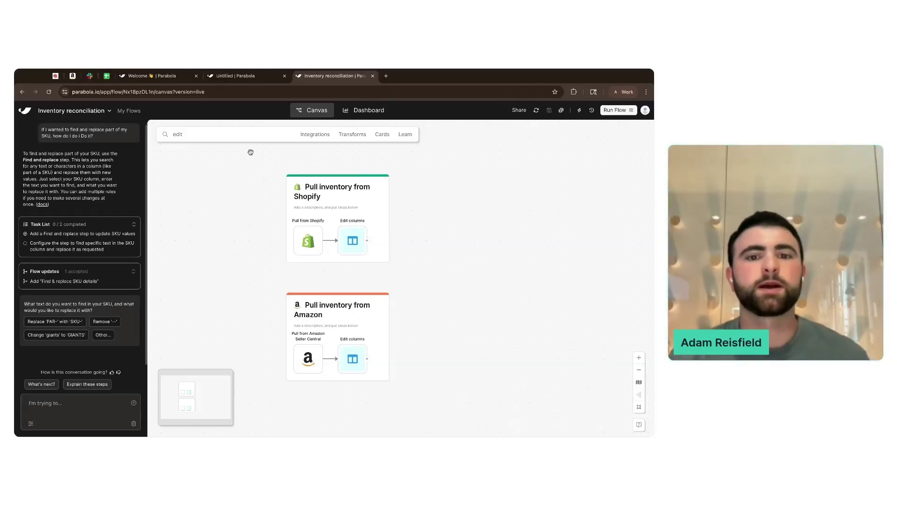
- Add a Stack tables step fed by the Amazon and Shopify Edit columns outputs, and open its results
left_click(344, 136)
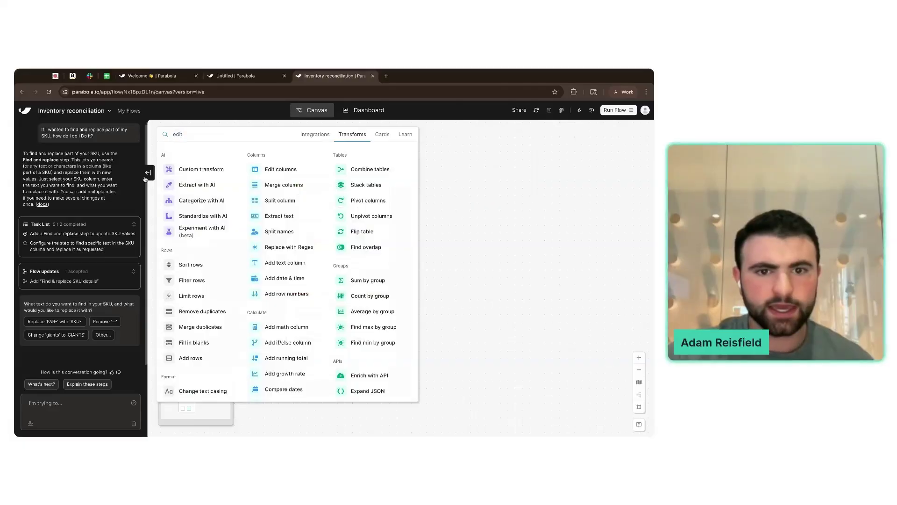
left_click(148, 173)
double_click(218, 156)
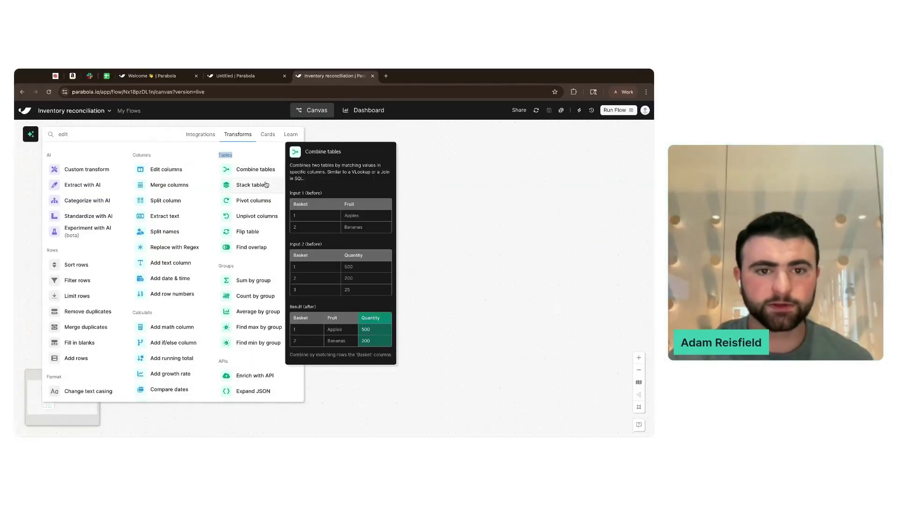
mouse_move(276, 184)
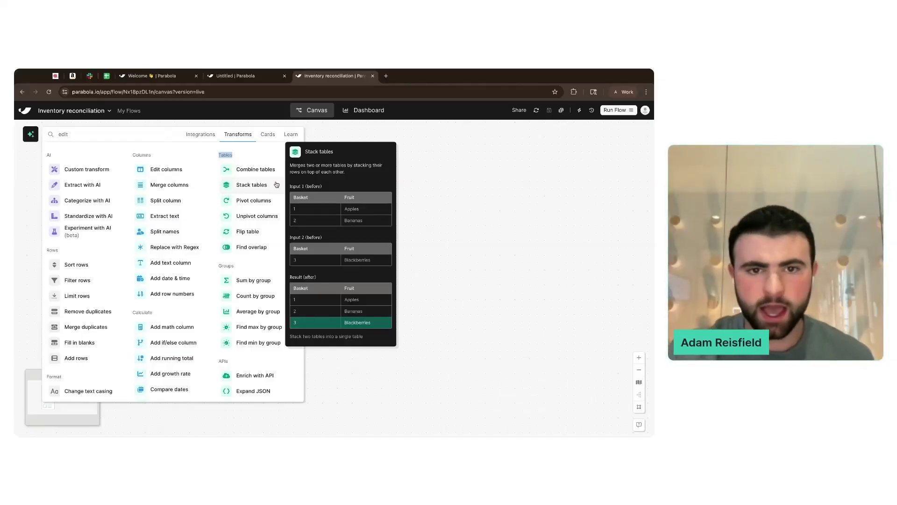
left_click(276, 184)
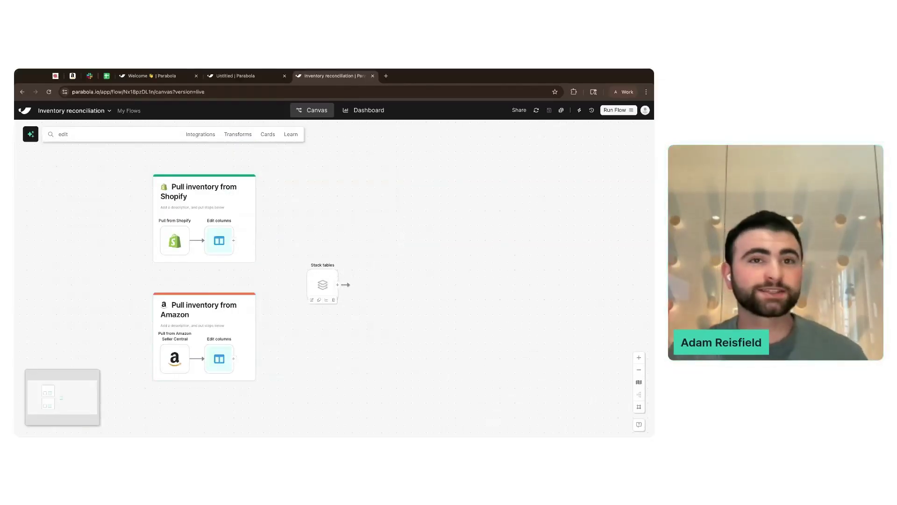
left_click_drag(234, 359, 322, 284)
left_click_drag(240, 238, 321, 284)
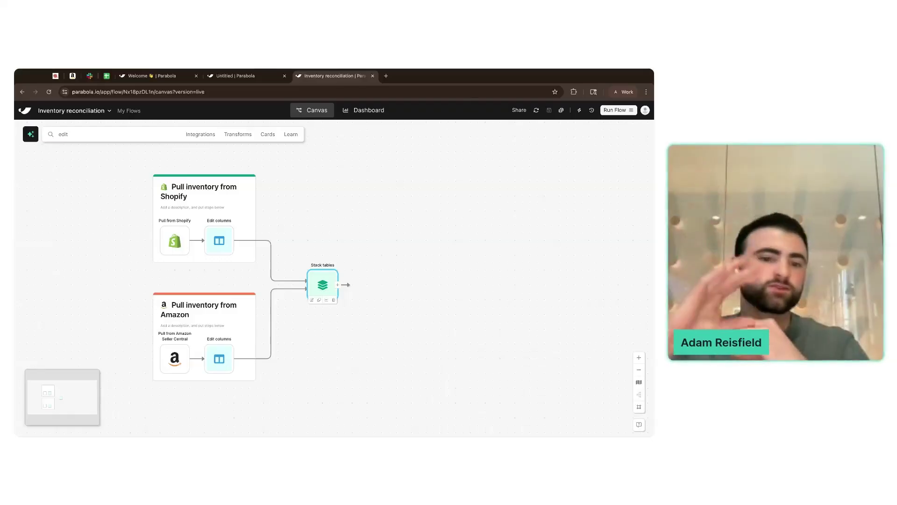
double_click(323, 284)
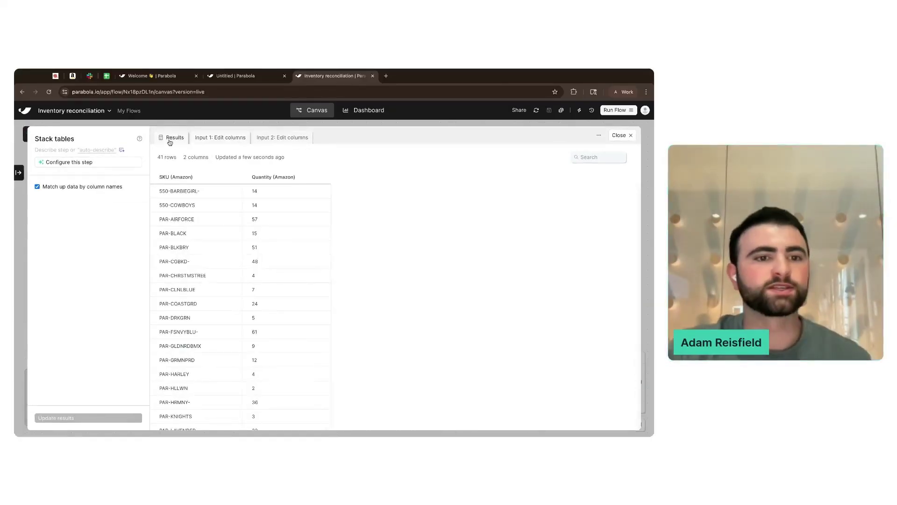
- Compare the Stack tables inputs: 41-row Amazon table versus 100-row Shopify table
triple_click(158, 178)
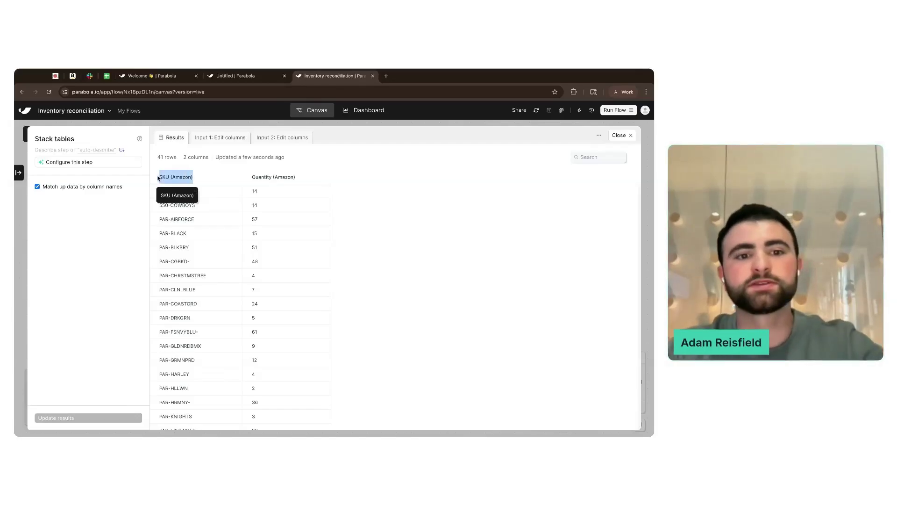
left_click(198, 178)
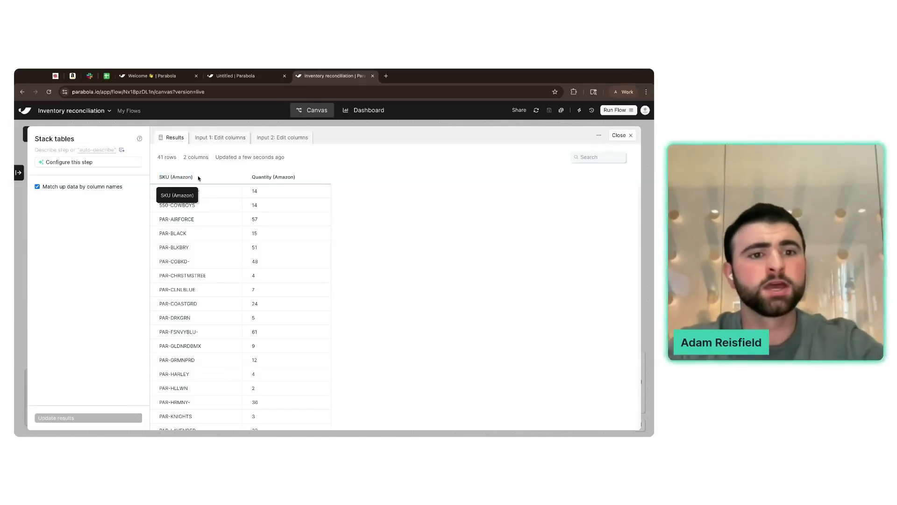
triple_click(156, 177)
left_click_drag(182, 182, 185, 163)
left_click(226, 142)
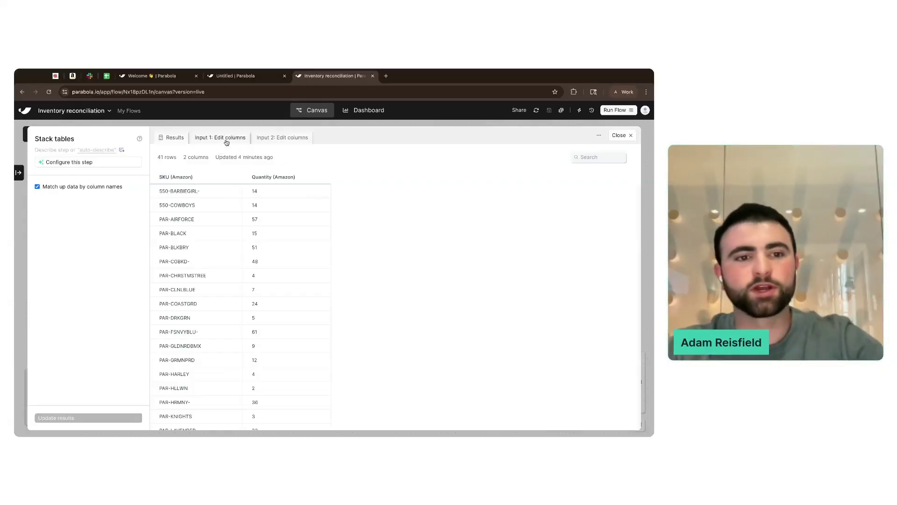
triple_click(157, 159)
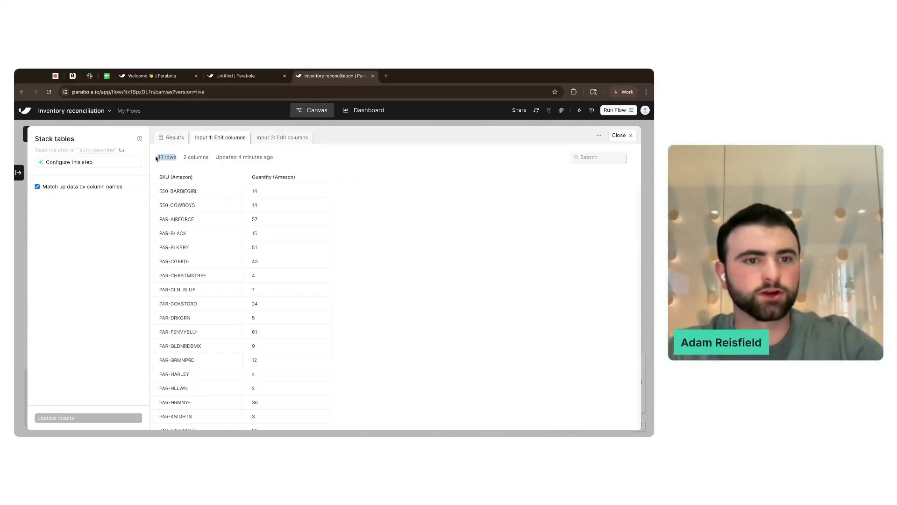
left_click(287, 140)
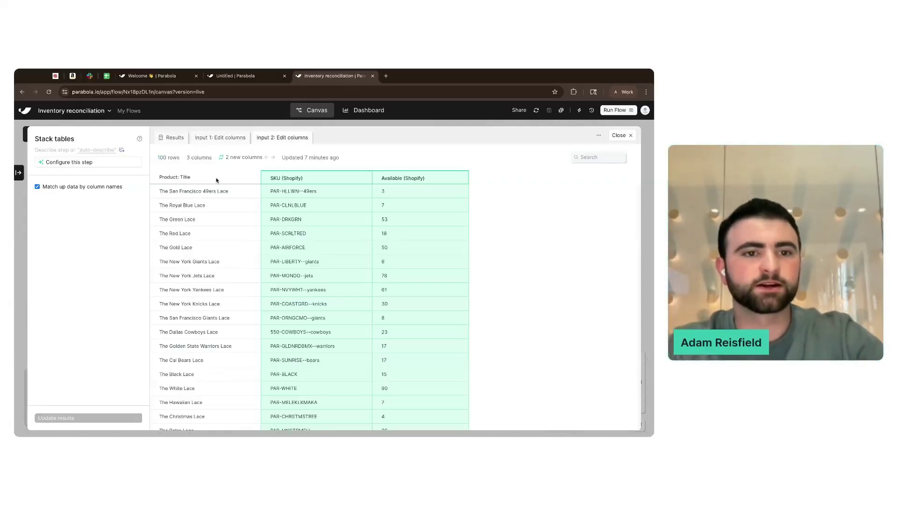
triple_click(152, 162)
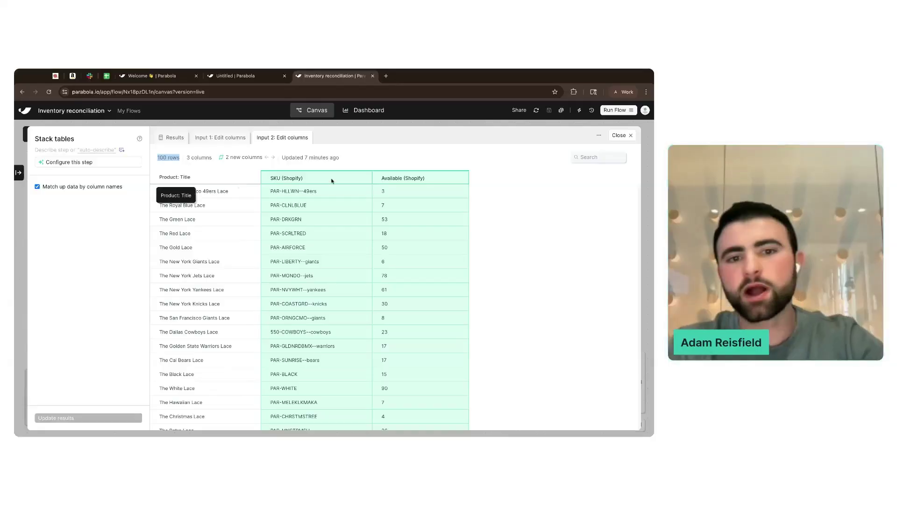
- Turn off matching by column names and rerun Stack tables for 141 rows, then return to canvas
left_click(219, 138)
left_click(172, 138)
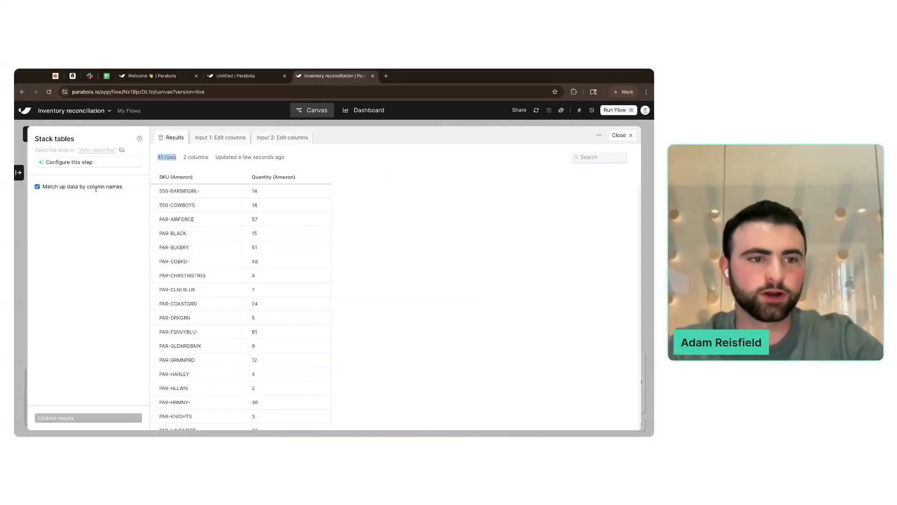
left_click(44, 188)
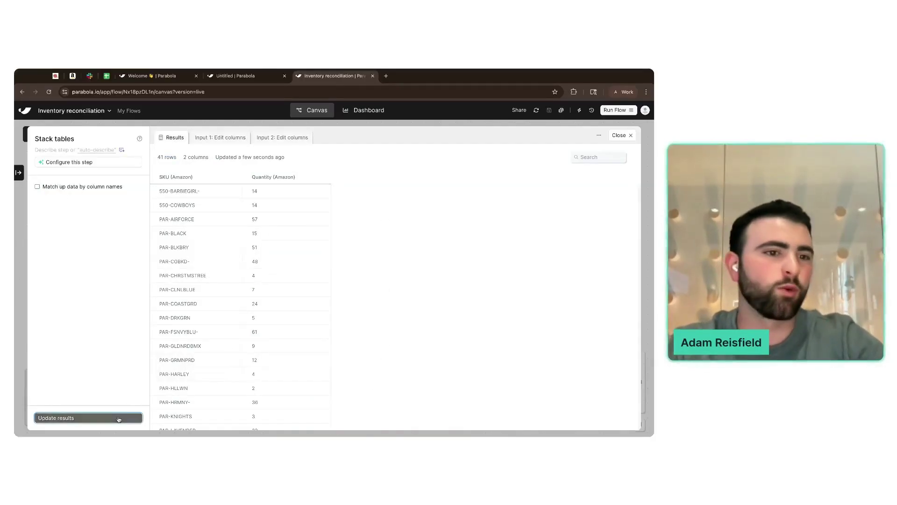
left_click(117, 418)
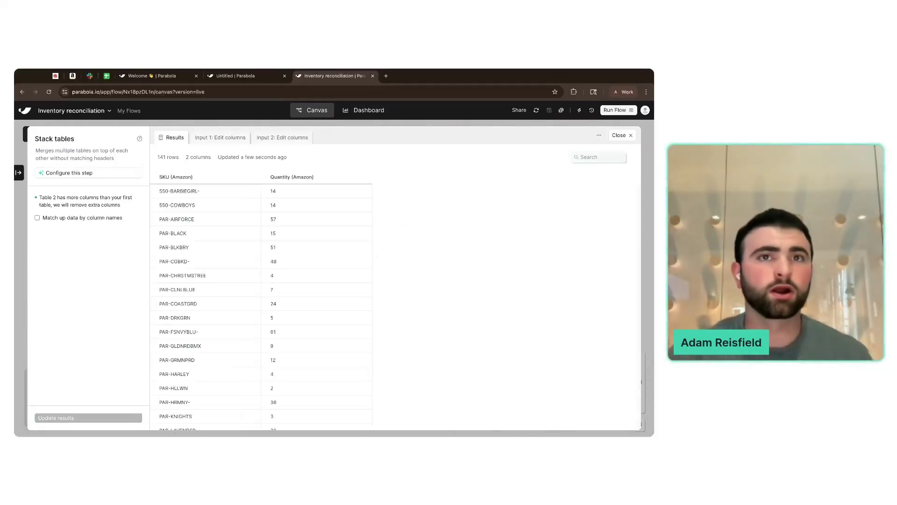
triple_click(156, 161)
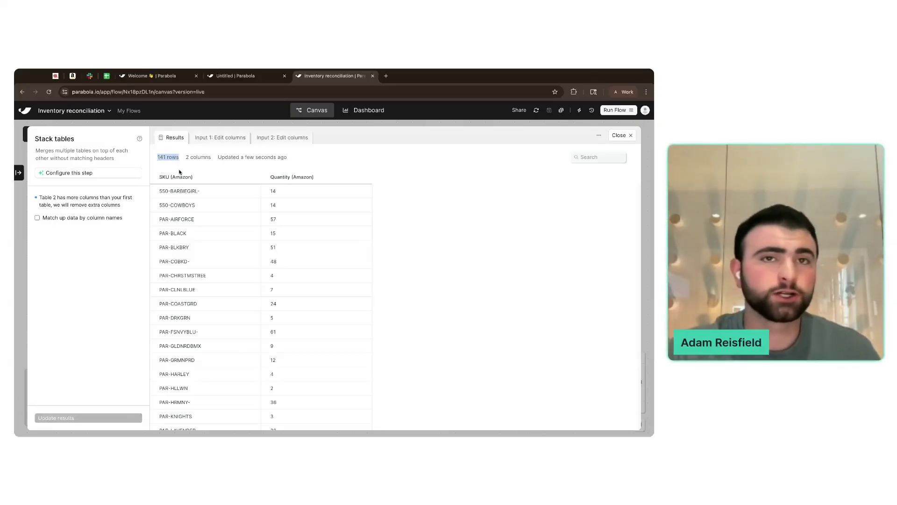
scroll(252, 286, "down", 15)
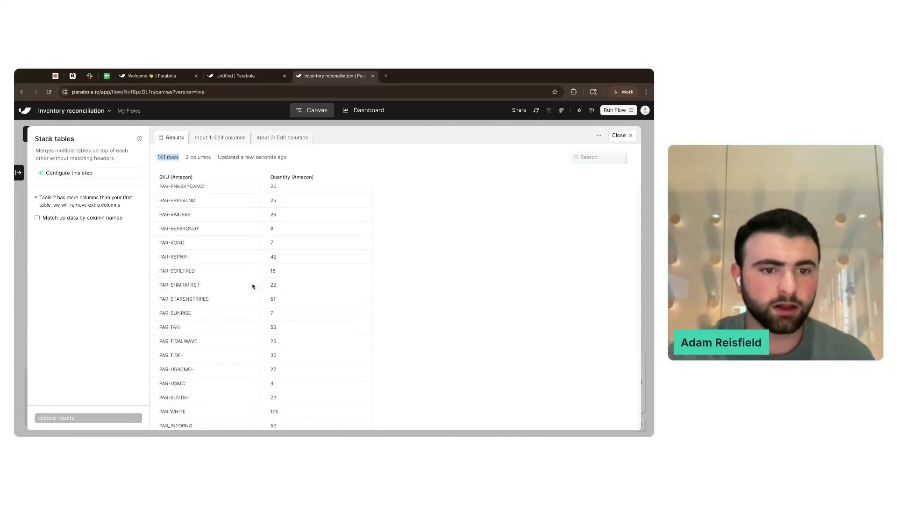
scroll(253, 287, "down", 10)
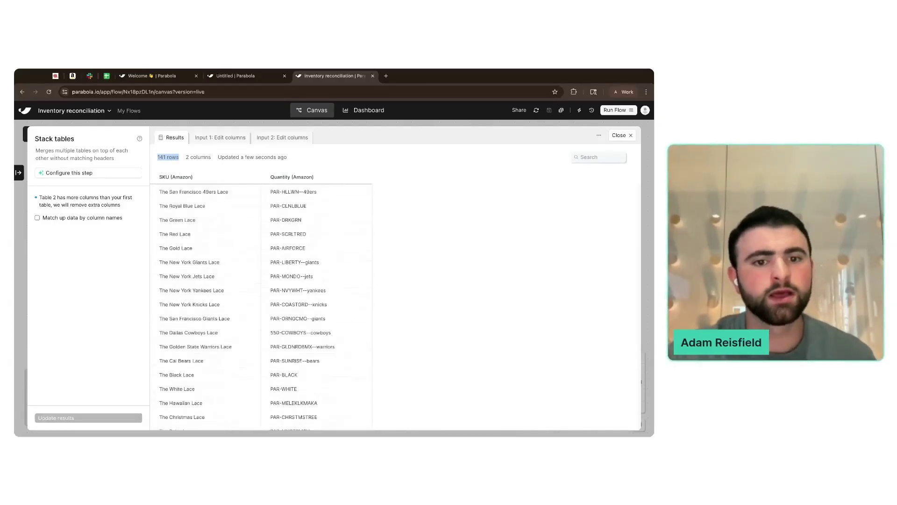
scroll(253, 287, "up", 3)
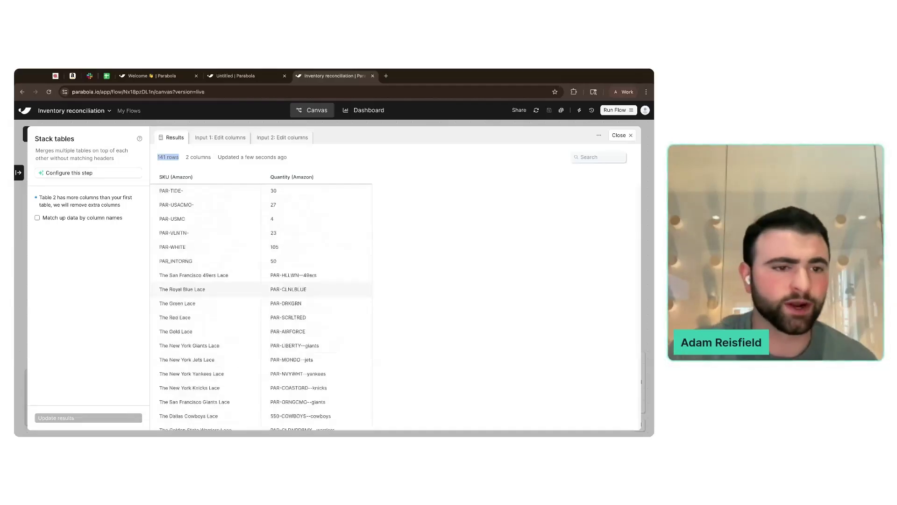
left_click(20, 283)
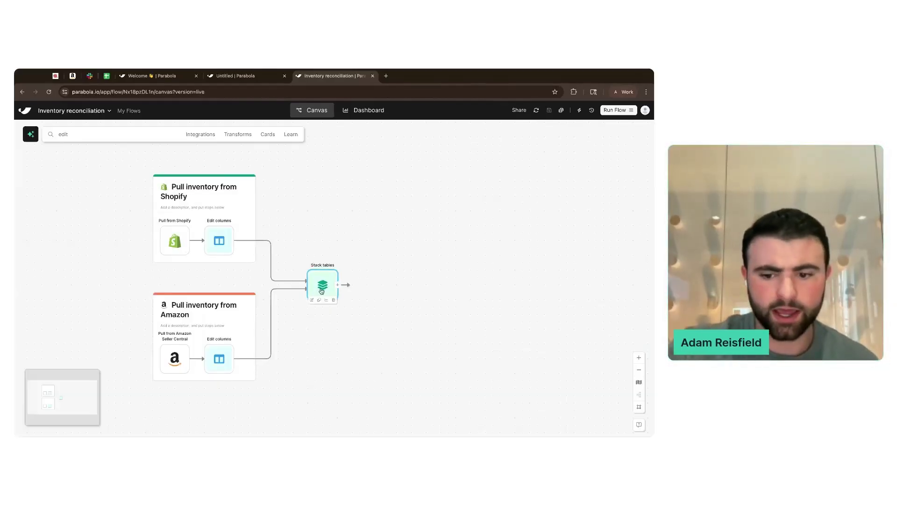
- Swap Stack tables for a Combine tables step fed by the Amazon and Shopify Edit columns steps
key("BackSpace")
left_click(124, 134)
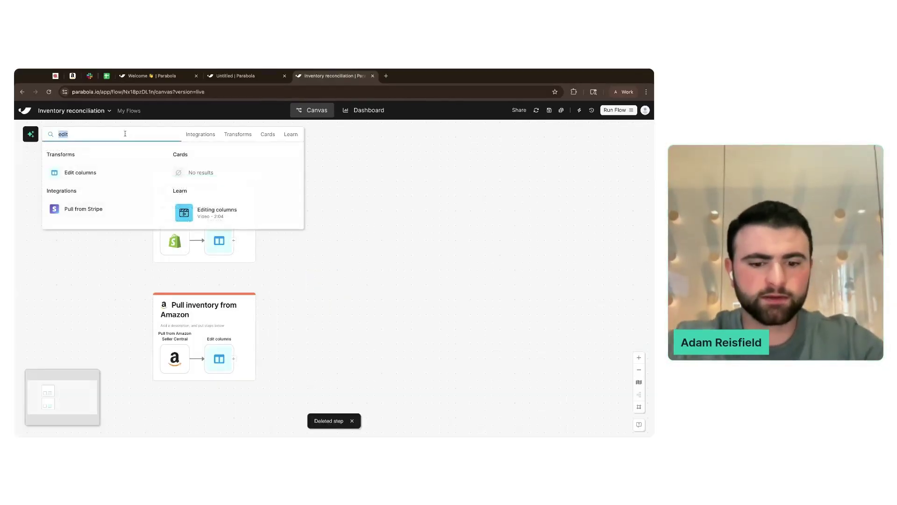
key("ctrl+a")
type("combine")
mouse_move(99, 175)
left_click_drag(98, 174, 271, 271)
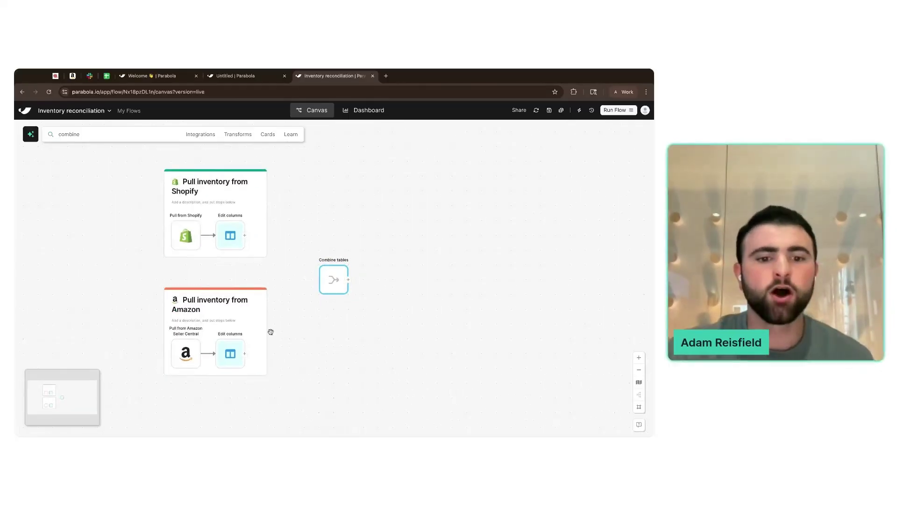
left_click_drag(244, 353, 328, 279)
left_click_drag(253, 236, 329, 279)
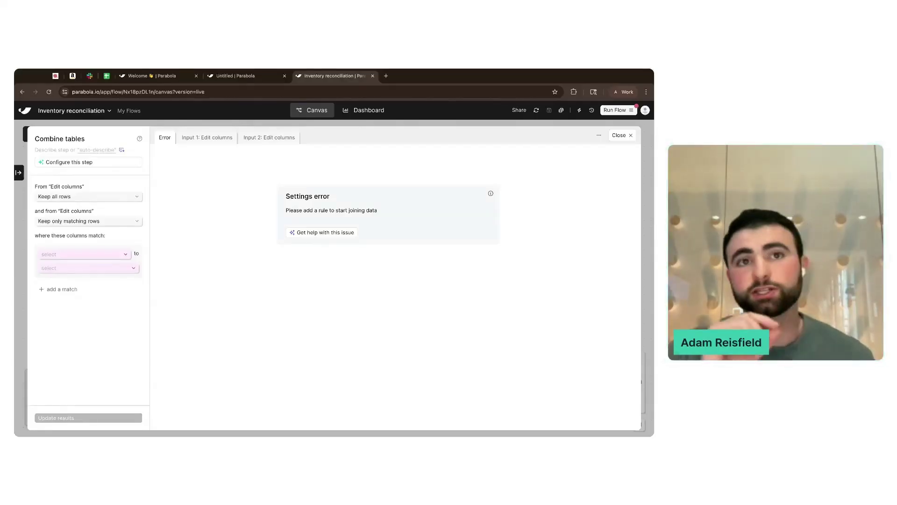
- Match SKU (Amazon) to SKU (Shopify) in Combine tables, yielding 41 joined rows across 4 columns
left_click(209, 138)
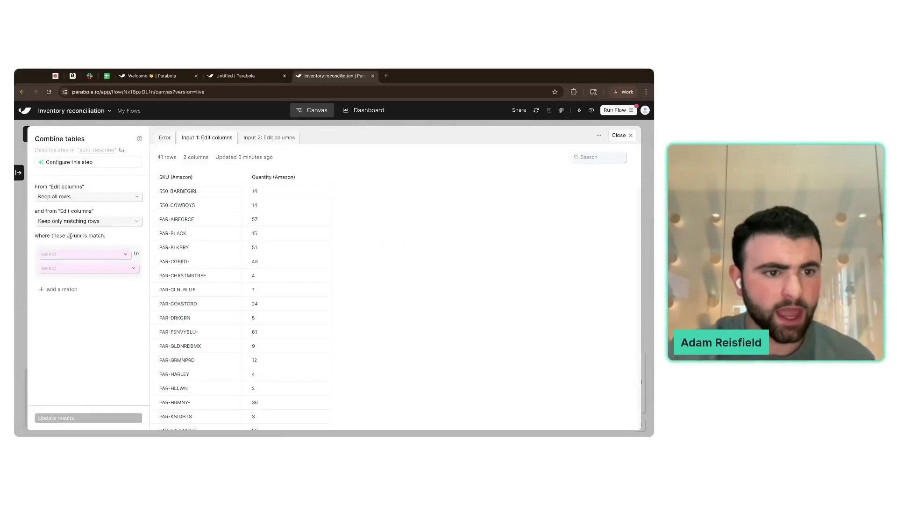
left_click(64, 254)
left_click(49, 268)
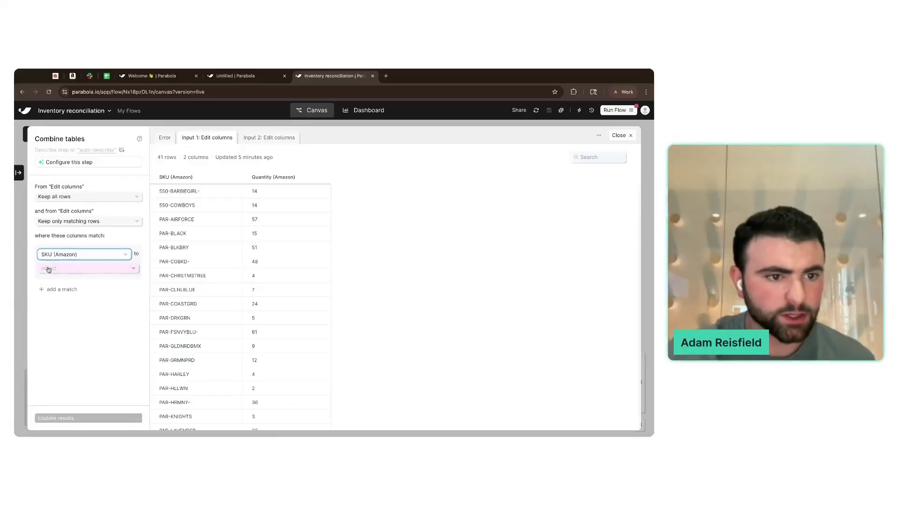
left_click(125, 269)
left_click(75, 292)
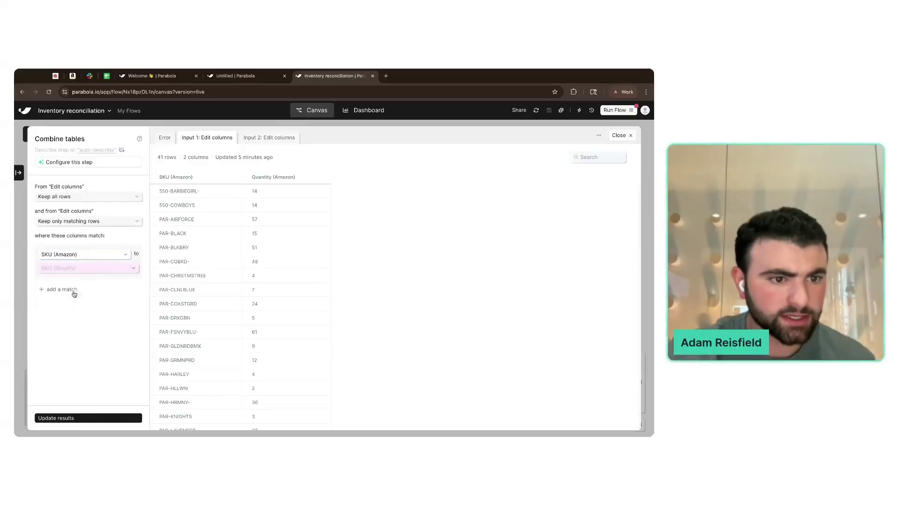
left_click(104, 419)
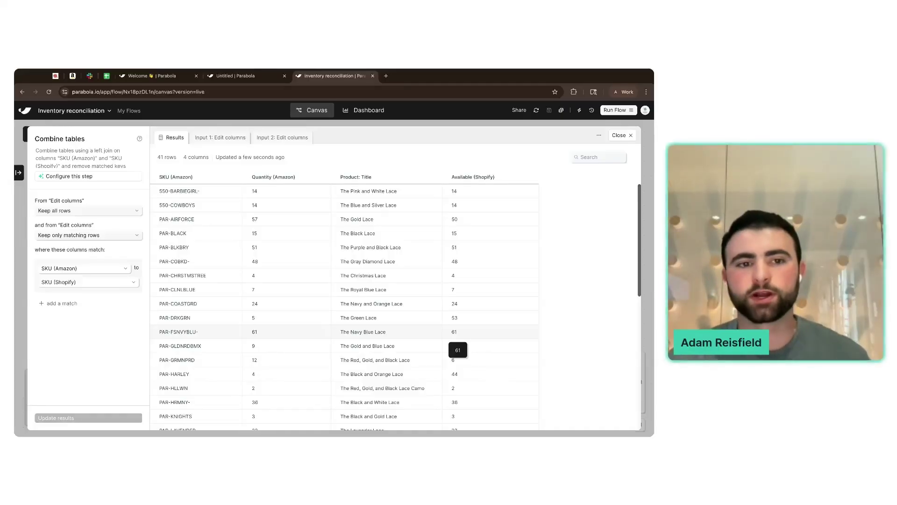
left_click(621, 135)
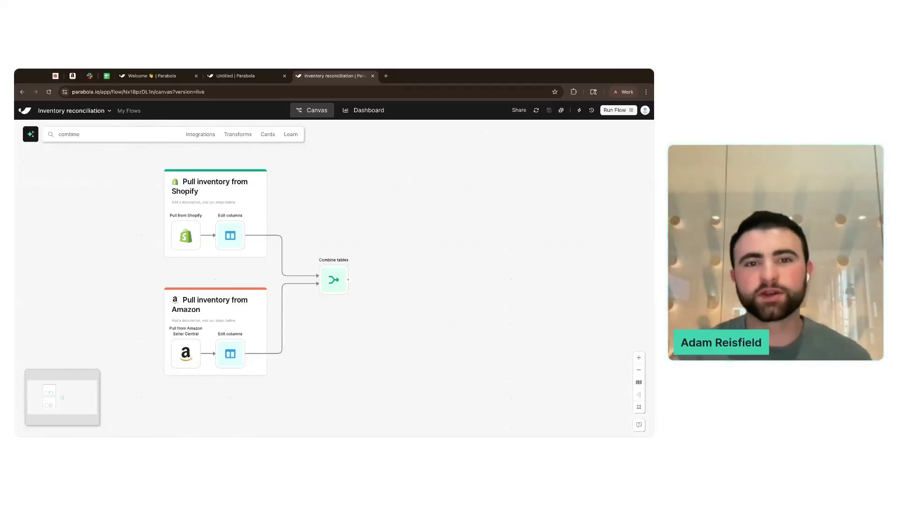
- Search the Lid Lace storefront for 'thick', view The Silver Extra-Thick Lace ($9.95), then return to the flow
left_click(55, 76)
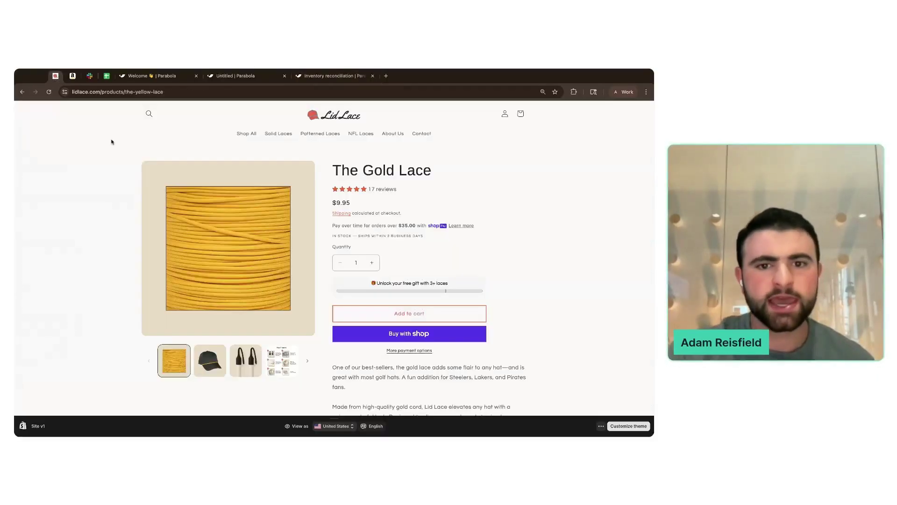
left_click(245, 134)
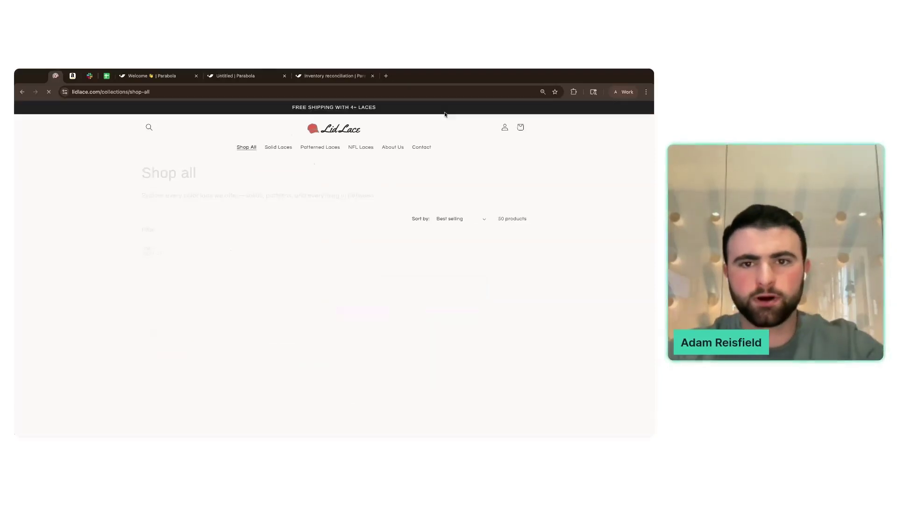
left_click(150, 130)
type("thick")
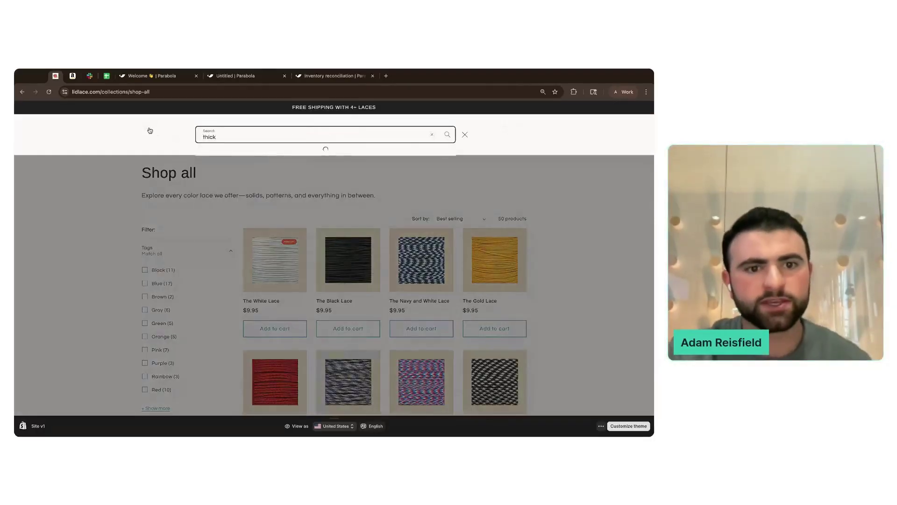
left_click(363, 169)
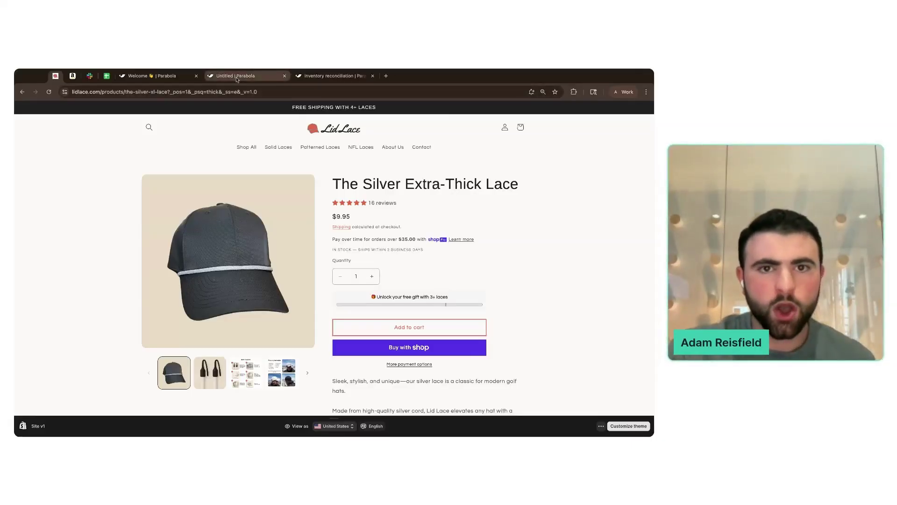
left_click_drag(319, 76, 255, 78)
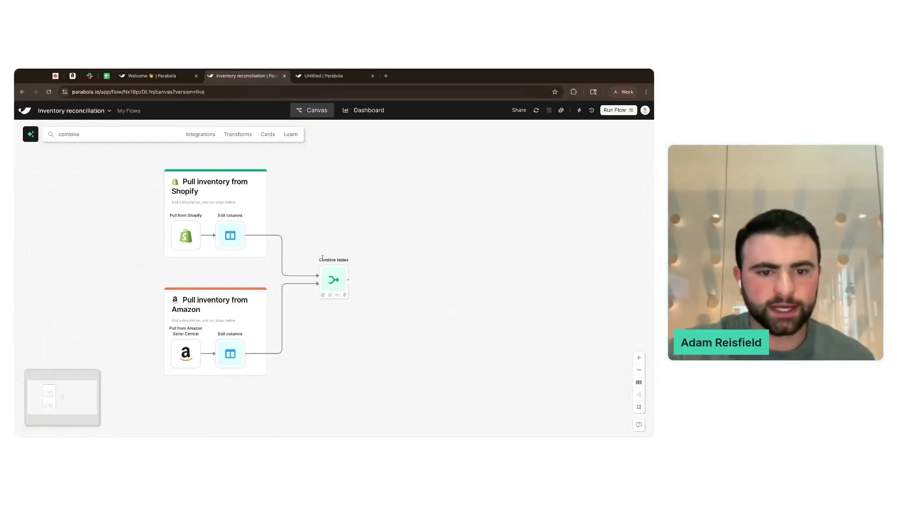
- Rename the Amazon card's Edit columns step to 'Edit columns: Amazon'
double_click(339, 275)
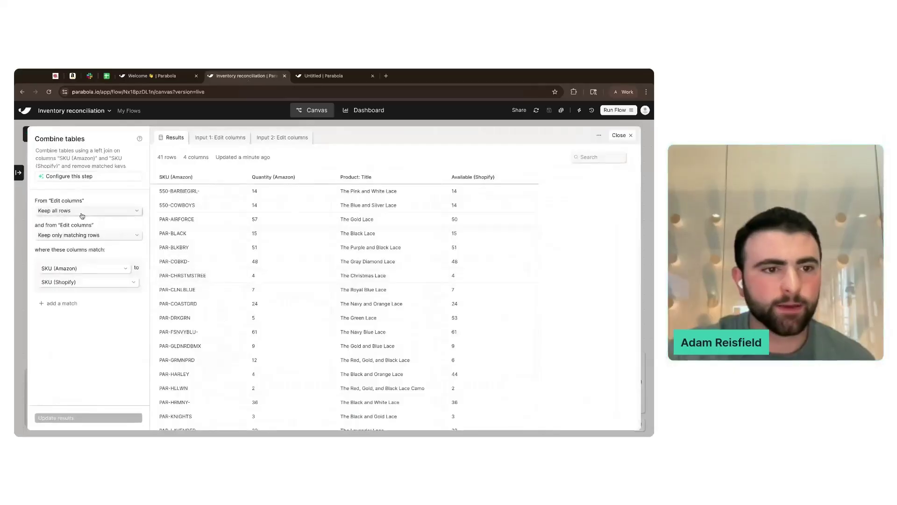
left_click(20, 256)
left_click(236, 334)
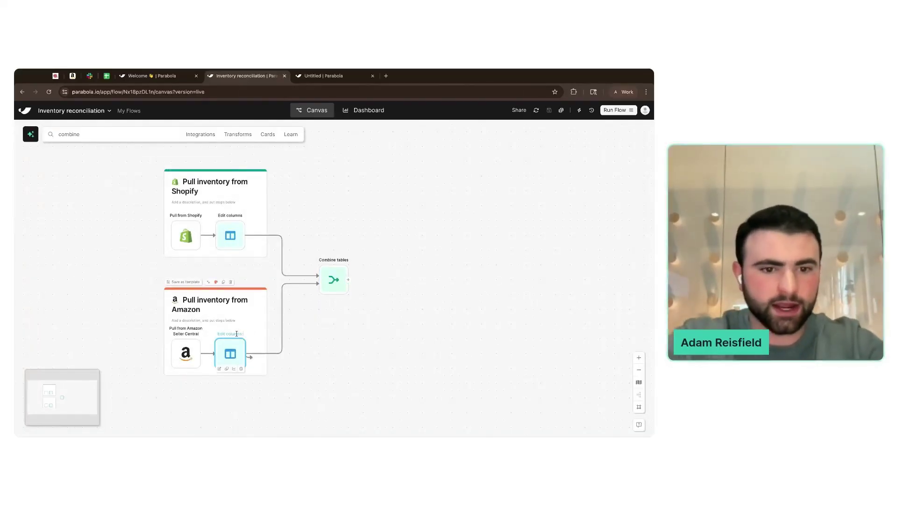
type(": Amazon")
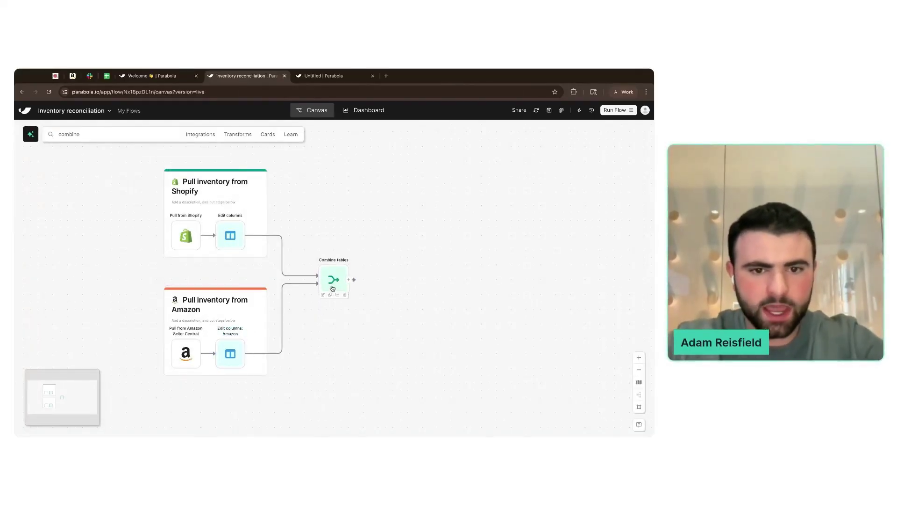
double_click(334, 280)
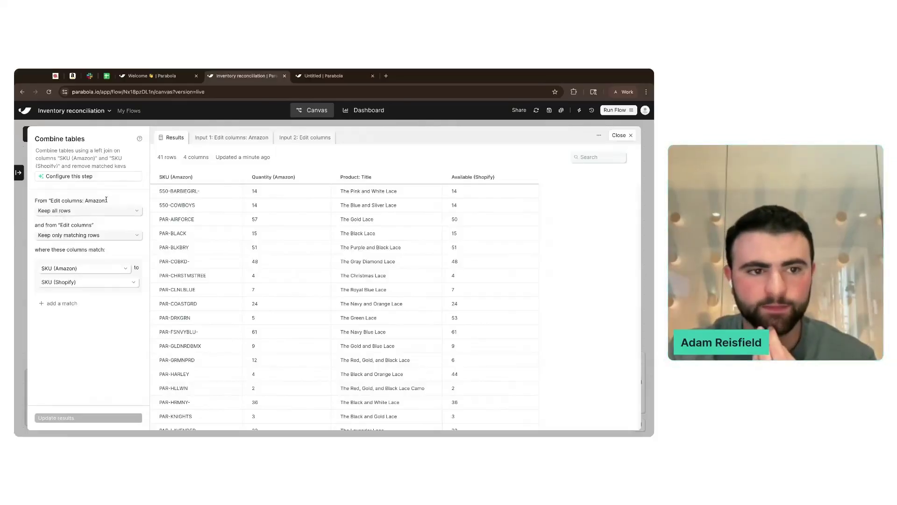
- Review the Combine tables Amazon input (41 rows), Shopify input and joined results
left_click_drag(58, 225, 93, 224)
left_click(58, 225)
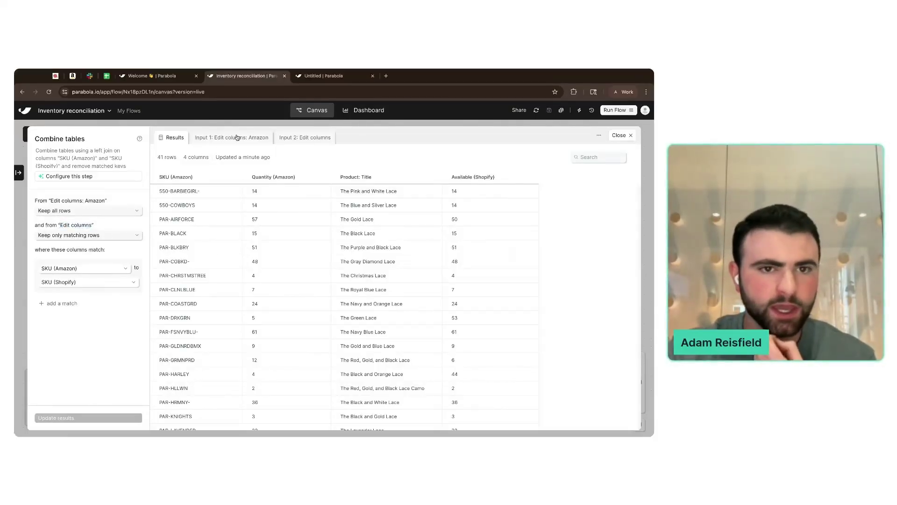
left_click(236, 137)
left_click_drag(177, 157, 152, 161)
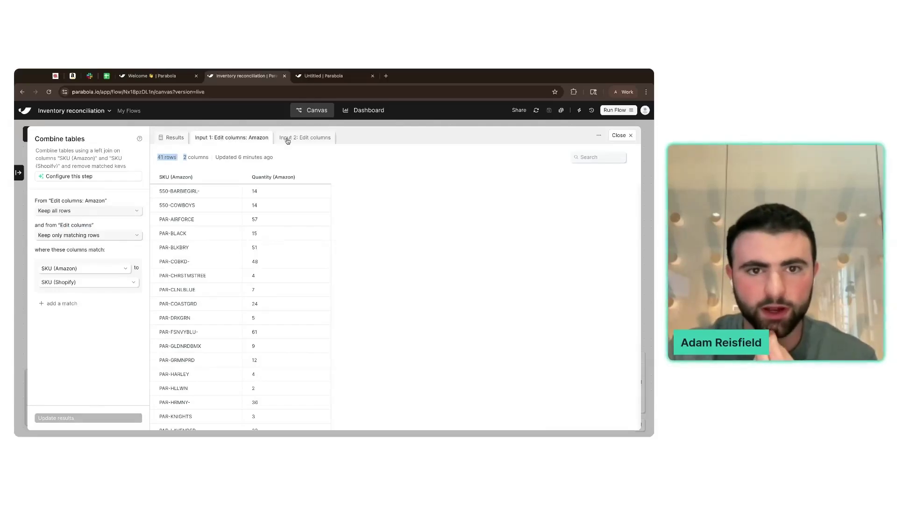
left_click(288, 140)
left_click(173, 144)
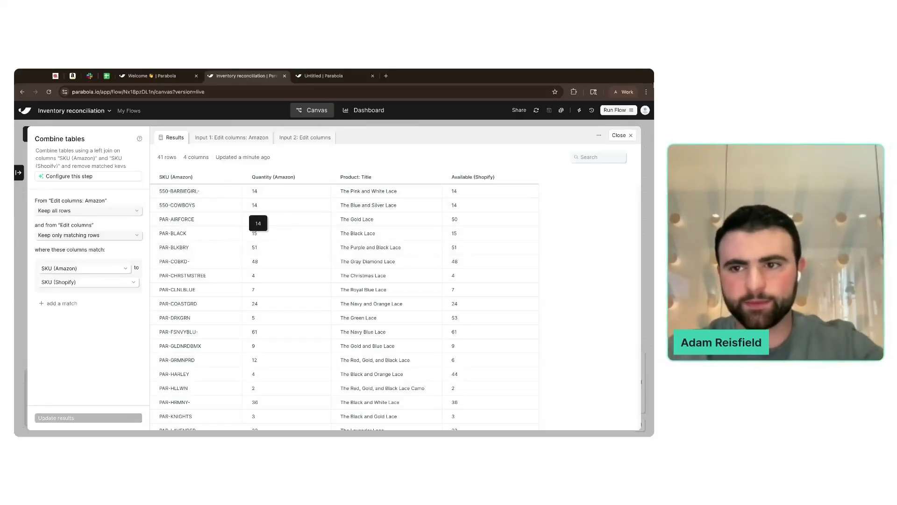
left_click(619, 135)
- Add an Edit columns step after Combine tables
left_click(136, 134)
type("edit")
left_click_drag(80, 173, 381, 280)
left_click(380, 281)
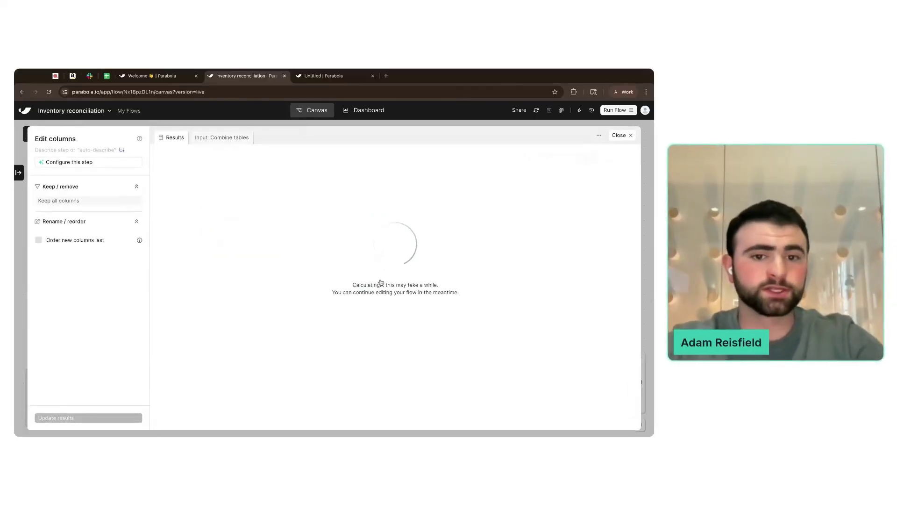
- Move Product: Title to the first column and rename SKU (Amazon) to SKU
left_click_drag(40, 263, 111, 252)
key("BackSpace")
left_click(114, 262)
left_click(119, 276)
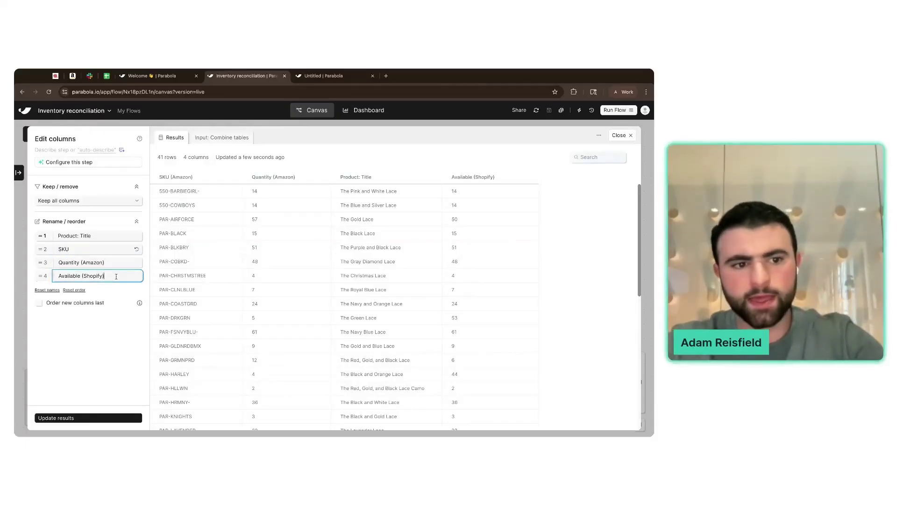
left_click(124, 418)
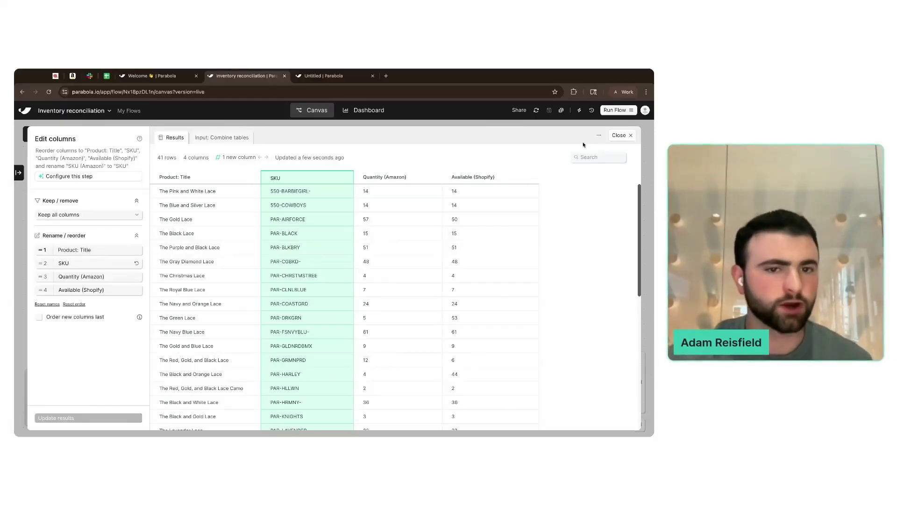
left_click(629, 139)
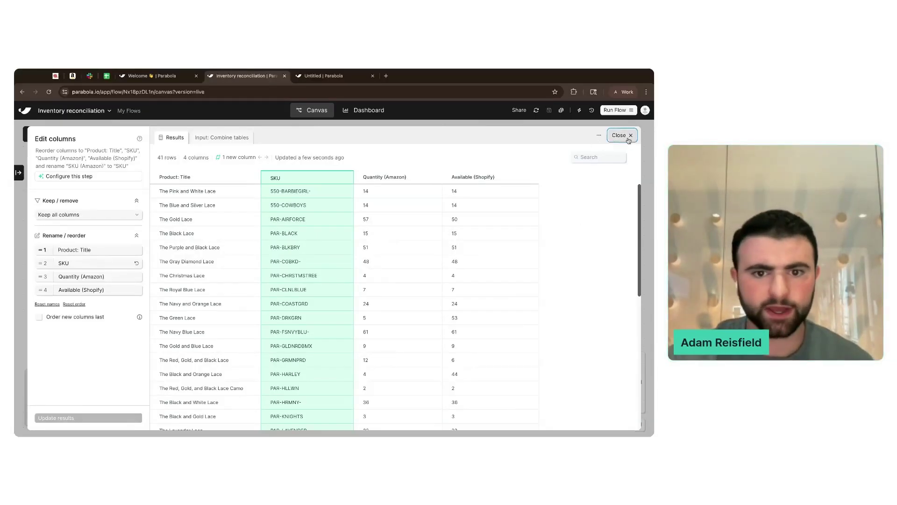
scroll(450, 281, "up", 2)
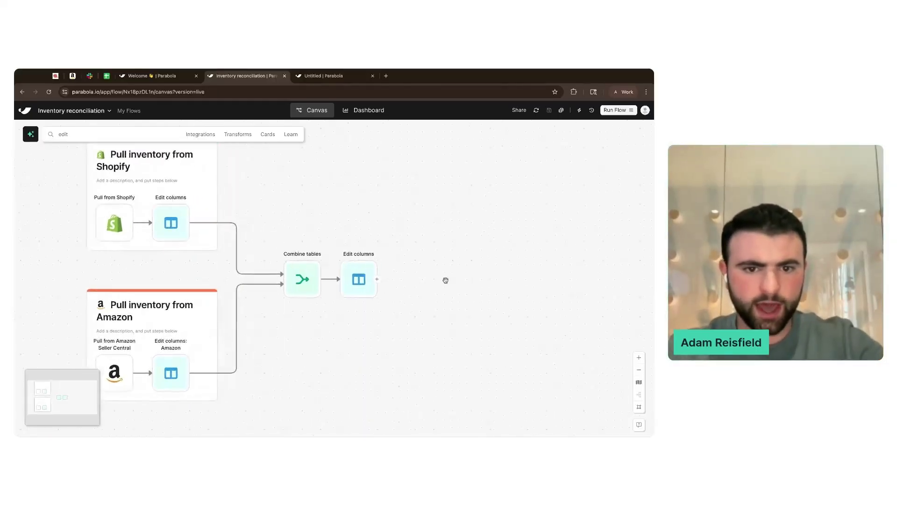
- Wrap Combine tables and Edit columns in a new card titled 'Join and identify discrepancies'
left_click_drag(258, 226, 481, 388)
right_click(387, 326)
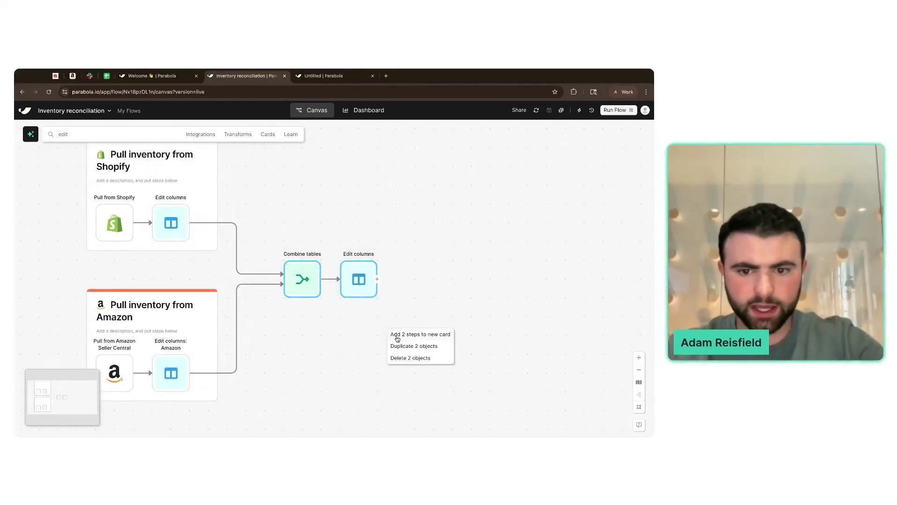
left_click(397, 339)
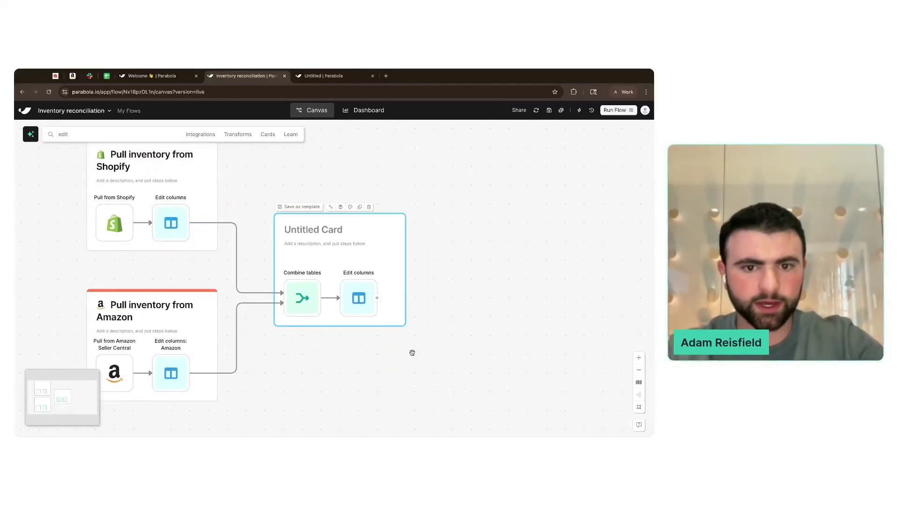
left_click(315, 229)
type("Join and identify discrepancies")
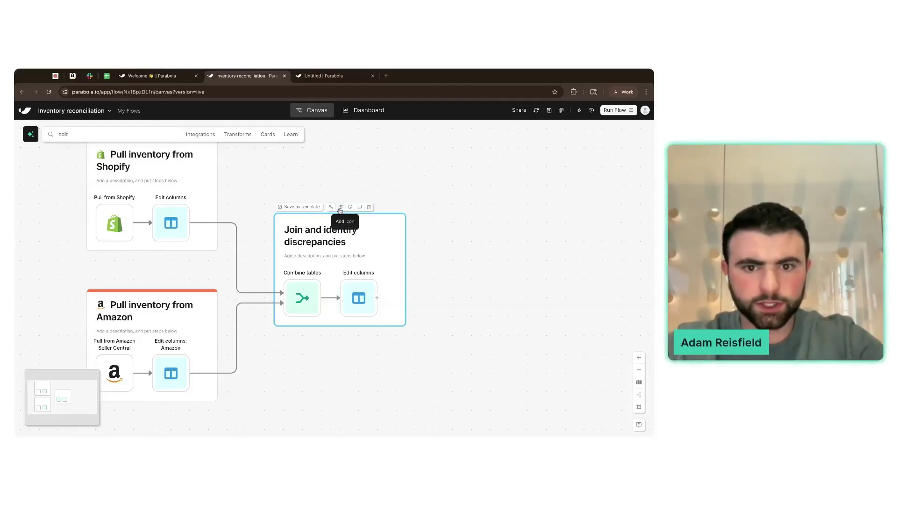
- Give the card an emoji icon, remove the accidental duplicate card, and colour it purple
left_click(340, 209)
left_click(350, 206)
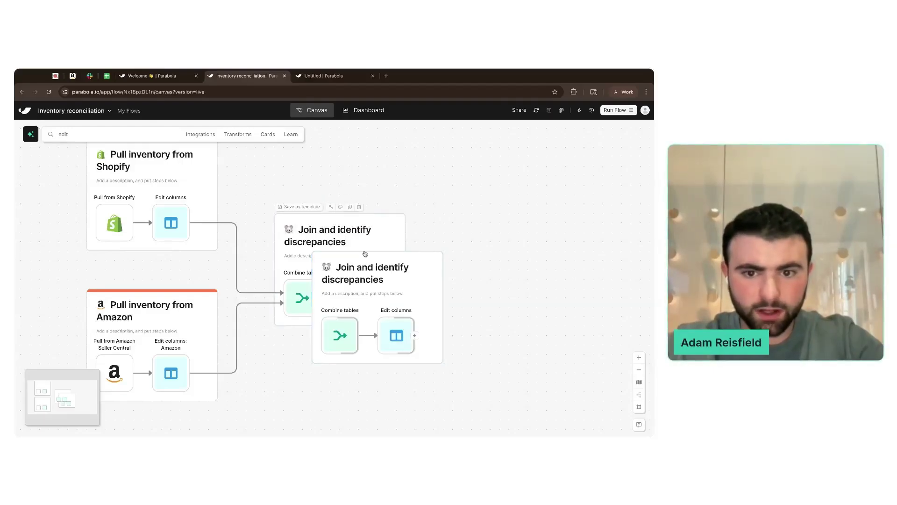
key("BackSpace")
left_click(341, 208)
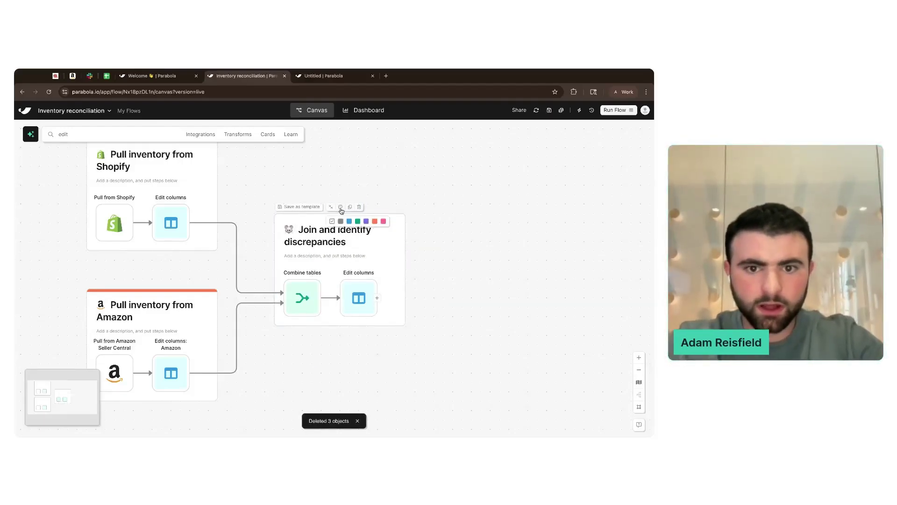
left_click(366, 221)
scroll(458, 266, "down", 1)
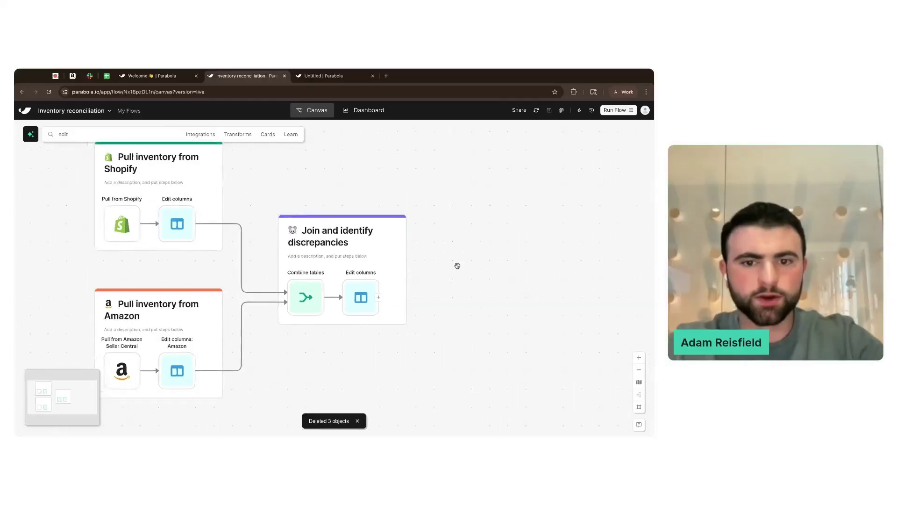
- Ask the AI assistant to 'Calculate inventory discrepancies' for the flow
left_click(31, 139)
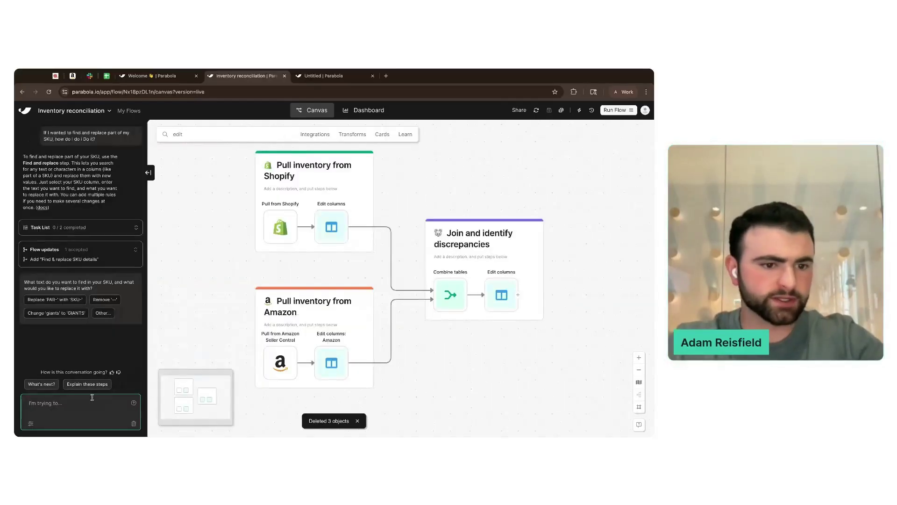
type("Calculate inventory discrepancies")
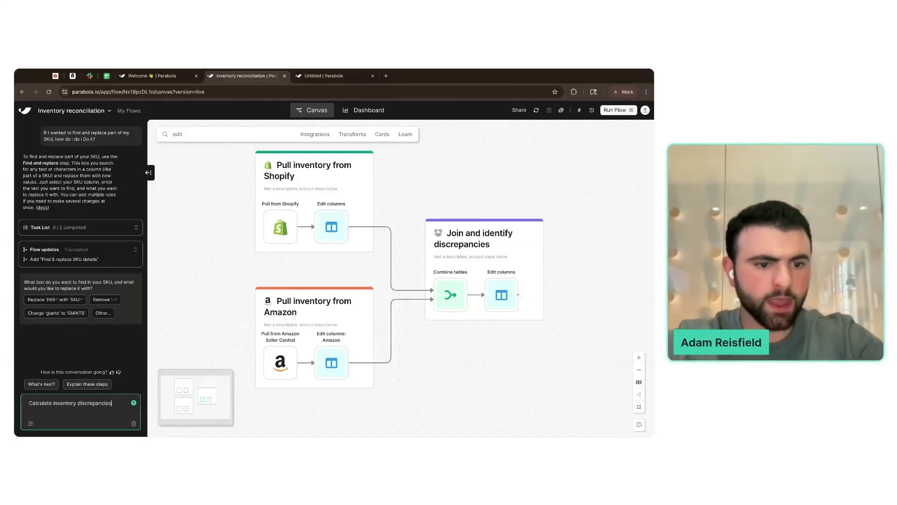
key("Return")
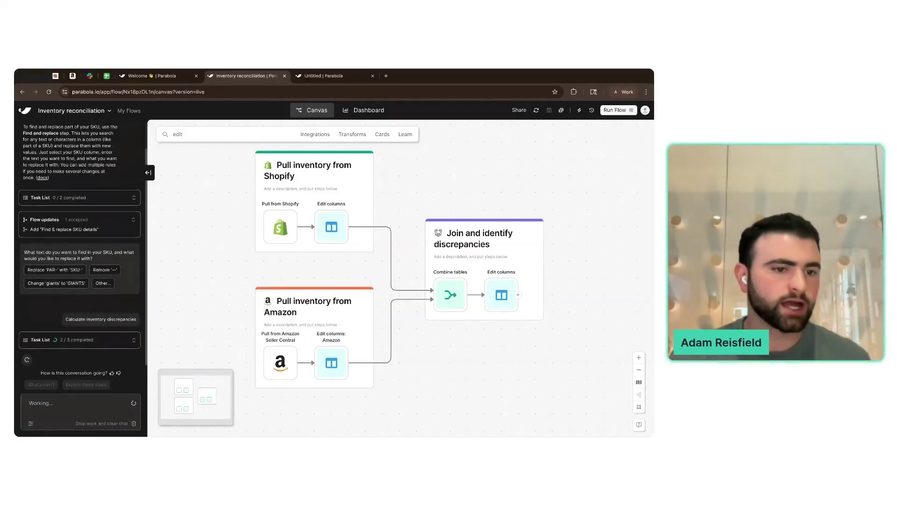
left_click(386, 76)
- Search the web for 'use cases parabola' and open the Inventory Reconciliation use-case page
type("use")
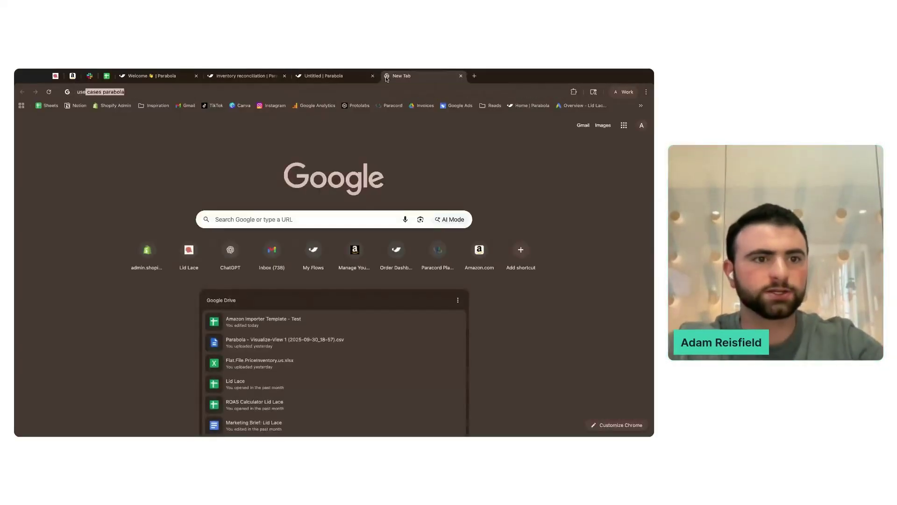
key("Return")
left_click(166, 183)
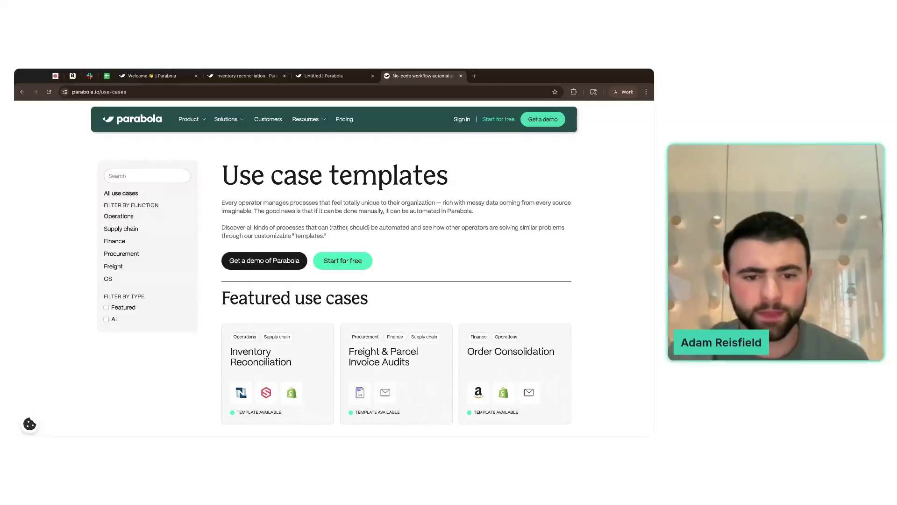
scroll(286, 204, "down", 2)
scroll(286, 204, "up", 1)
left_click(147, 177)
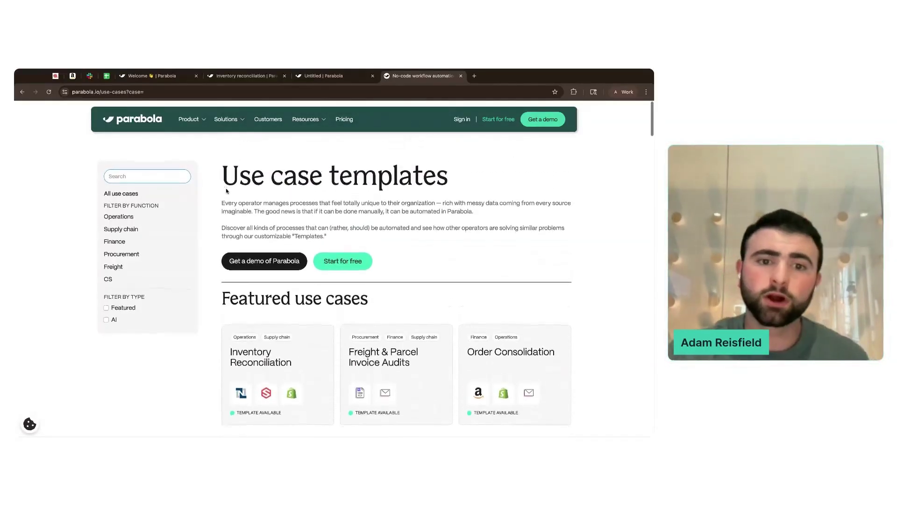
scroll(252, 215, "down", 3)
left_click(261, 225)
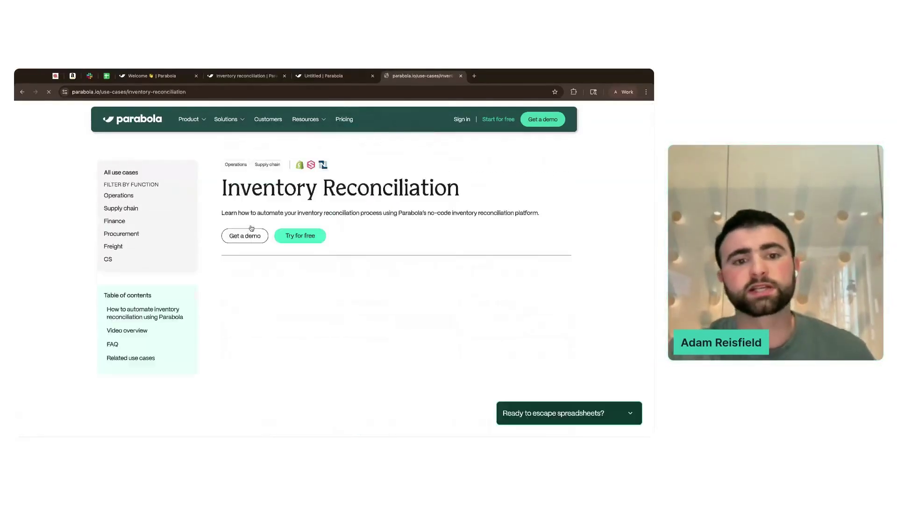
- Read through the use case's steps, then return to the Inventory reconciliation flow
scroll(365, 231, "down", 1)
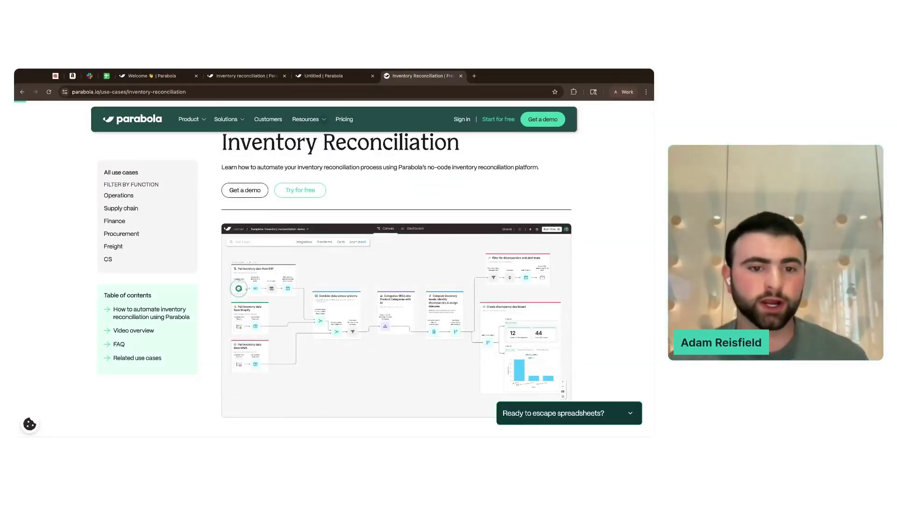
scroll(287, 233, "down", 2)
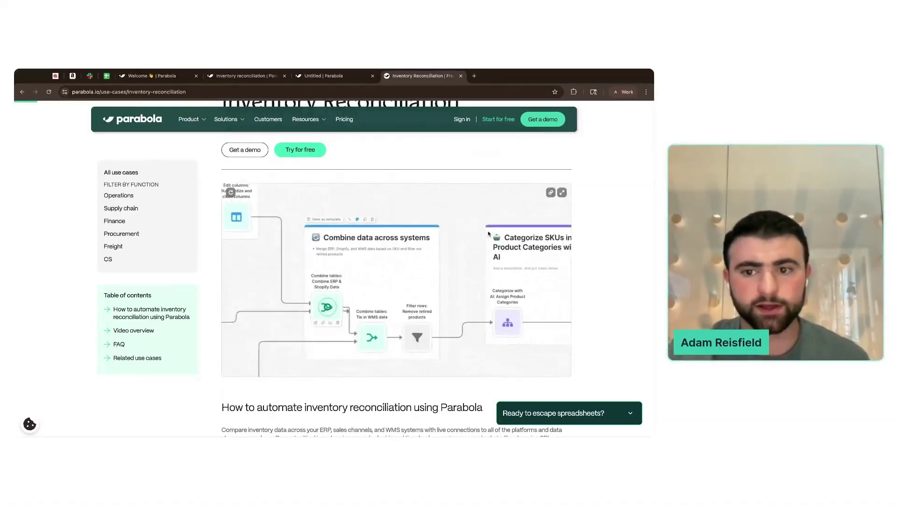
scroll(631, 227, "down", 5)
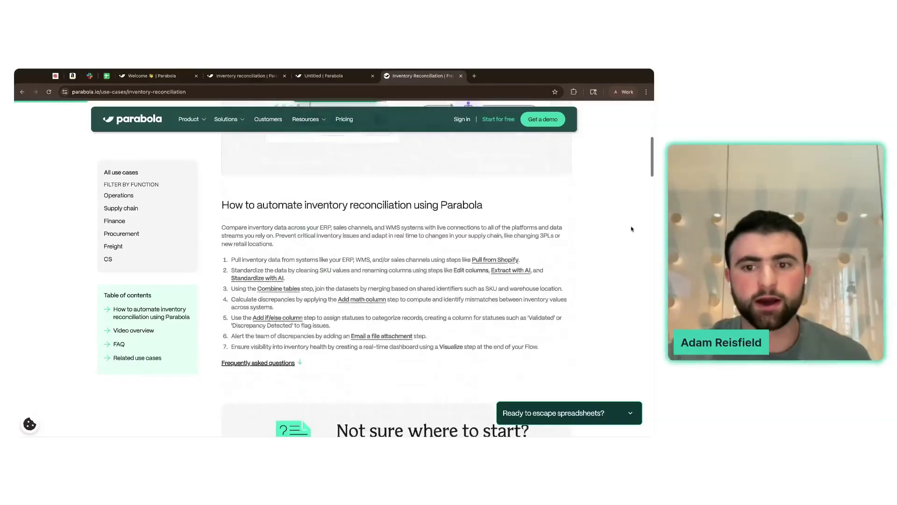
scroll(631, 229, "down", 1)
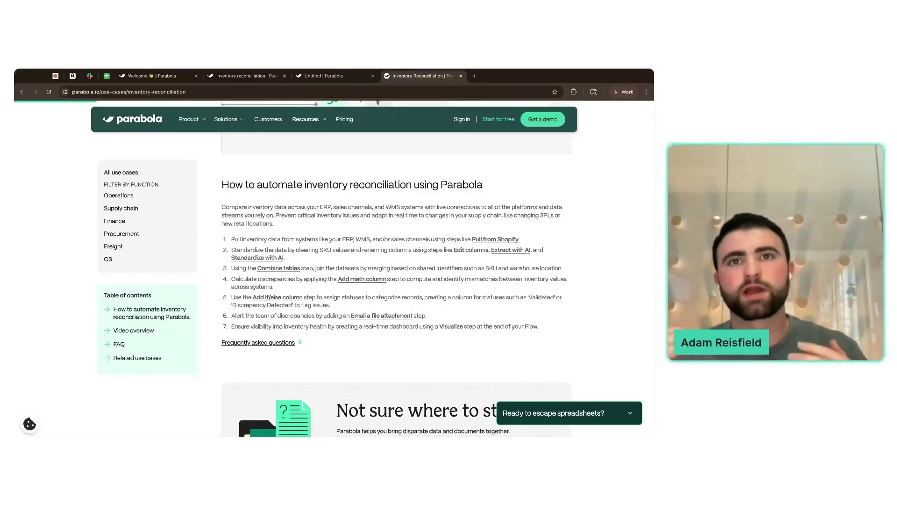
left_click(245, 76)
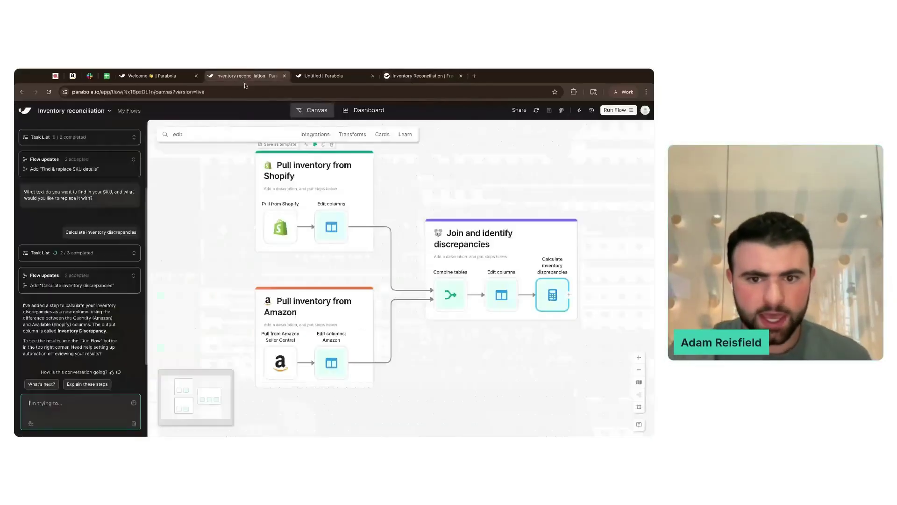
- Check the assistant's task list, then open Calculate inventory discrepancies to see the Inventory Discrepancy column
scroll(383, 261, "down", 2)
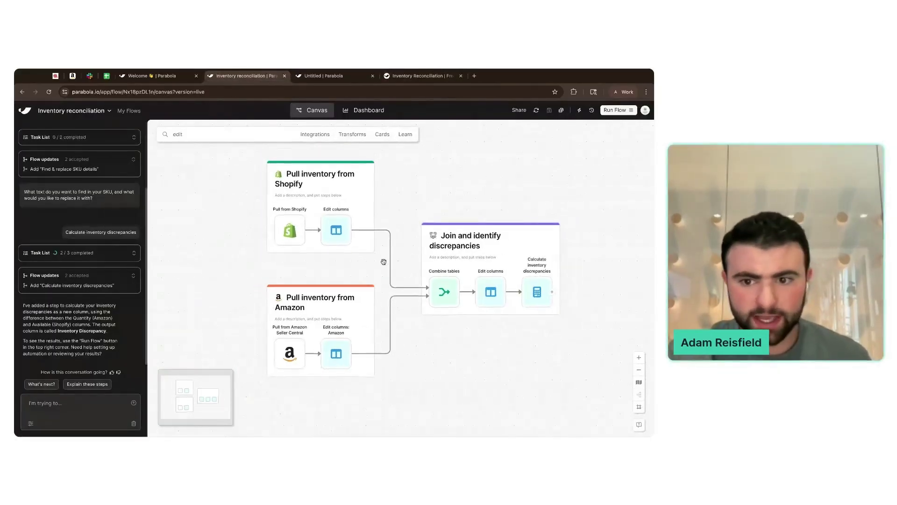
scroll(383, 261, "right", 1)
left_click(490, 294)
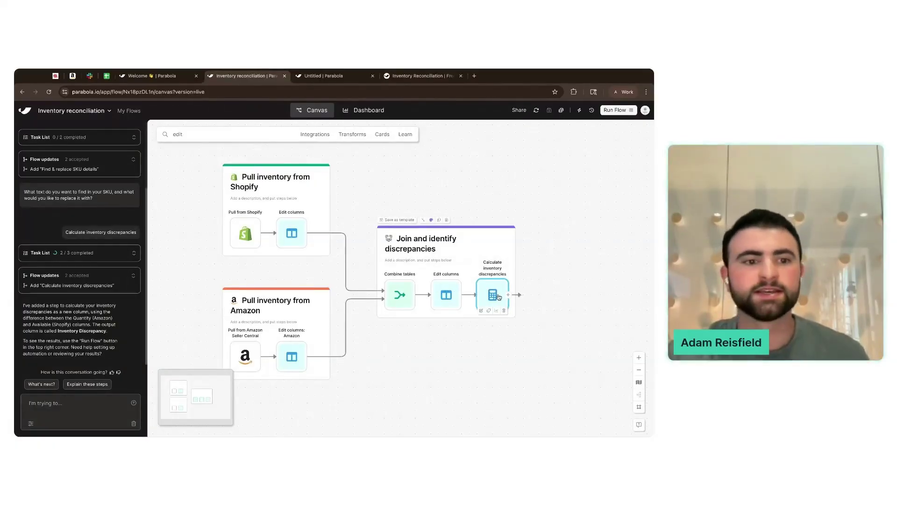
left_click(132, 255)
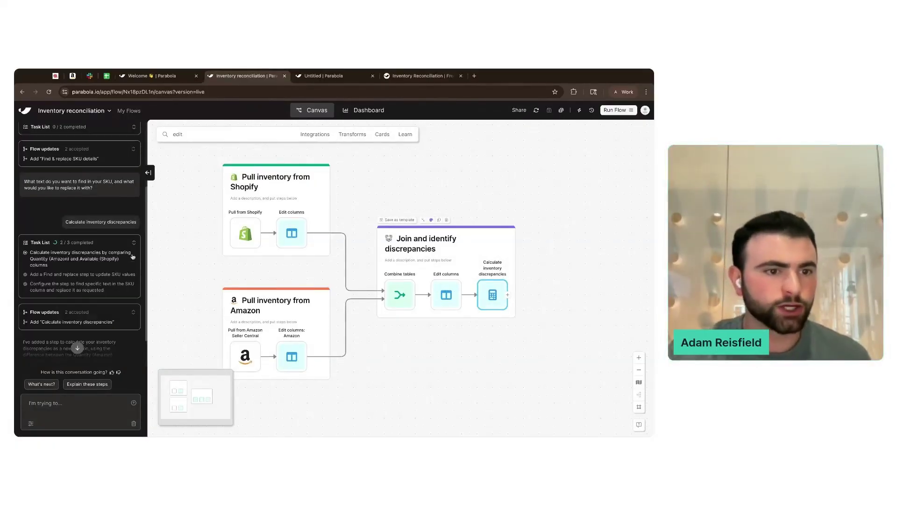
scroll(133, 256, "down", 2)
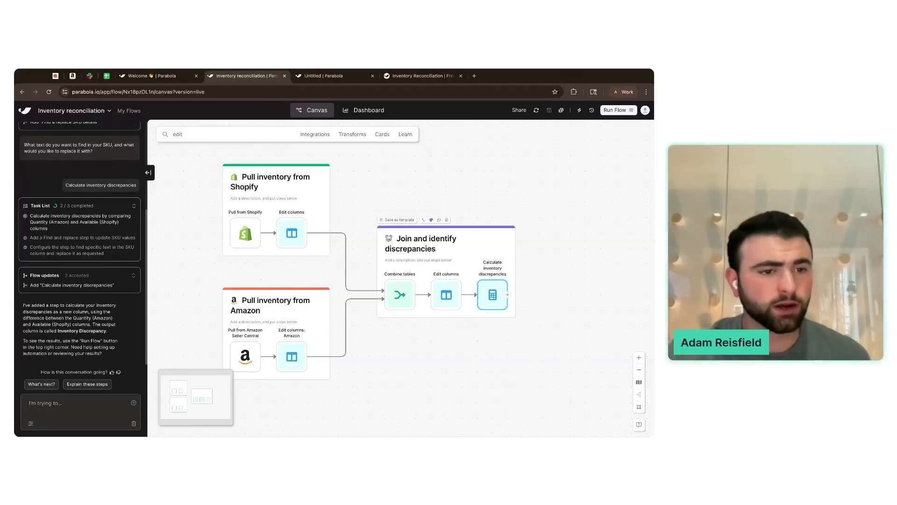
left_click_drag(34, 287, 115, 286)
left_click(108, 268)
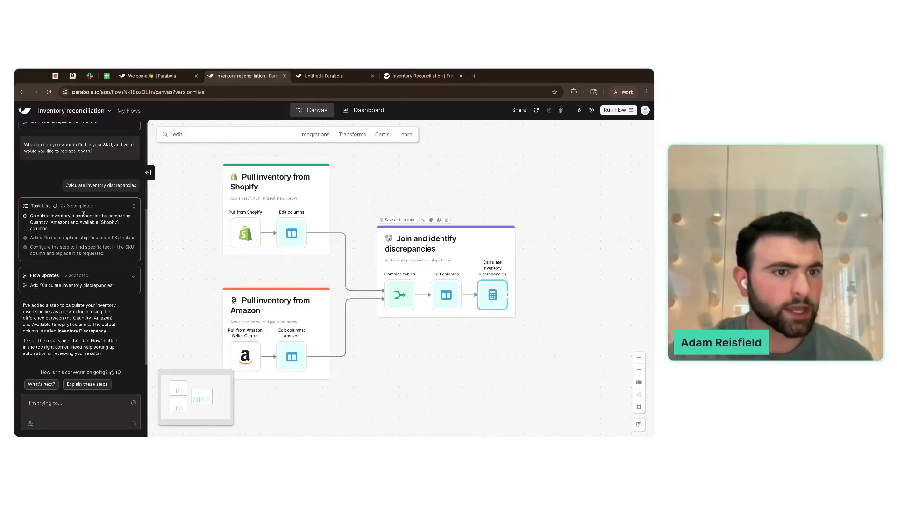
left_click(493, 295)
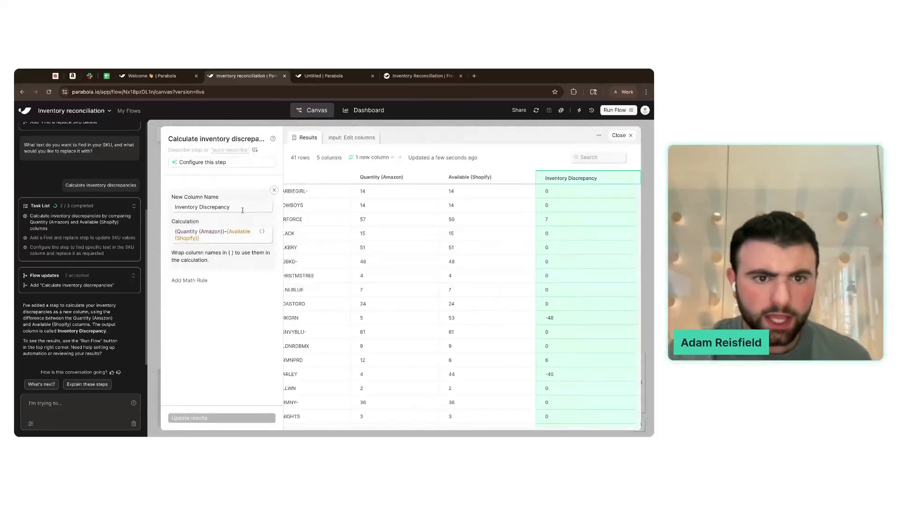
left_click(243, 210)
left_click(379, 248)
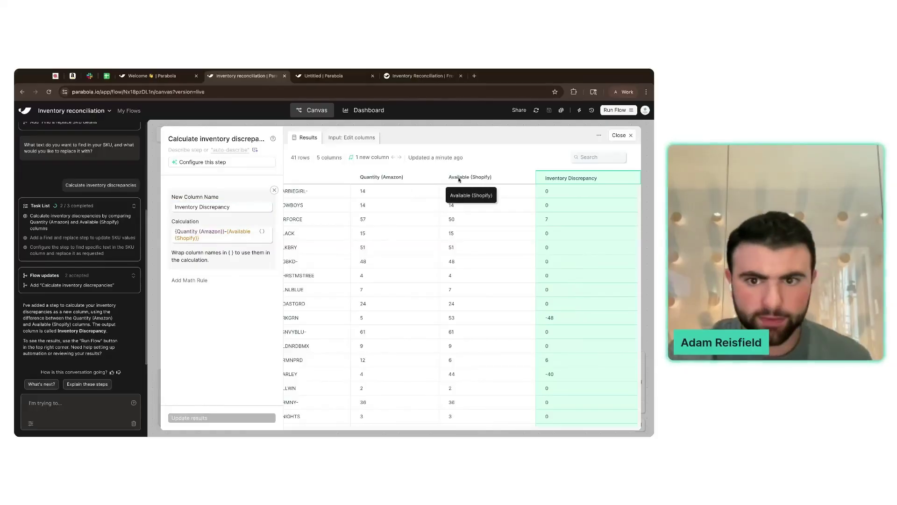
left_click(550, 376)
scroll(551, 380, "down", 3)
scroll(550, 380, "down", 10)
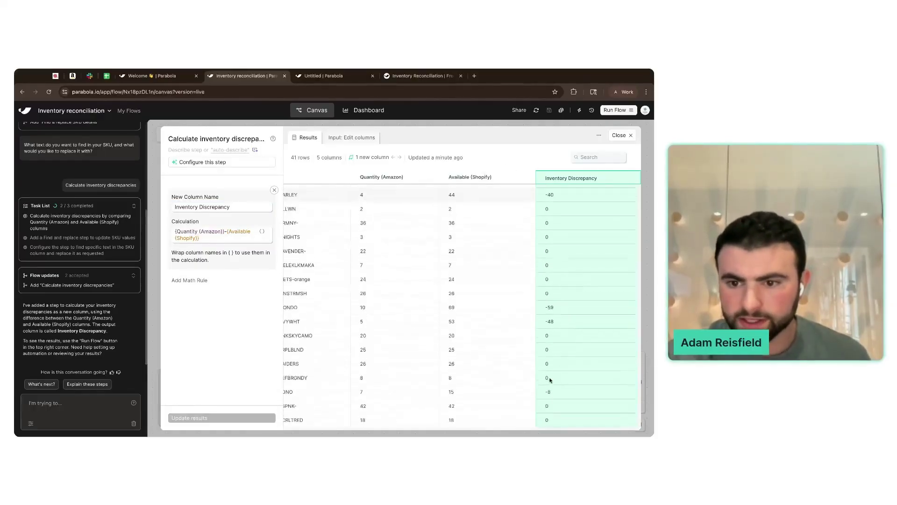
scroll(579, 325, "up", 6)
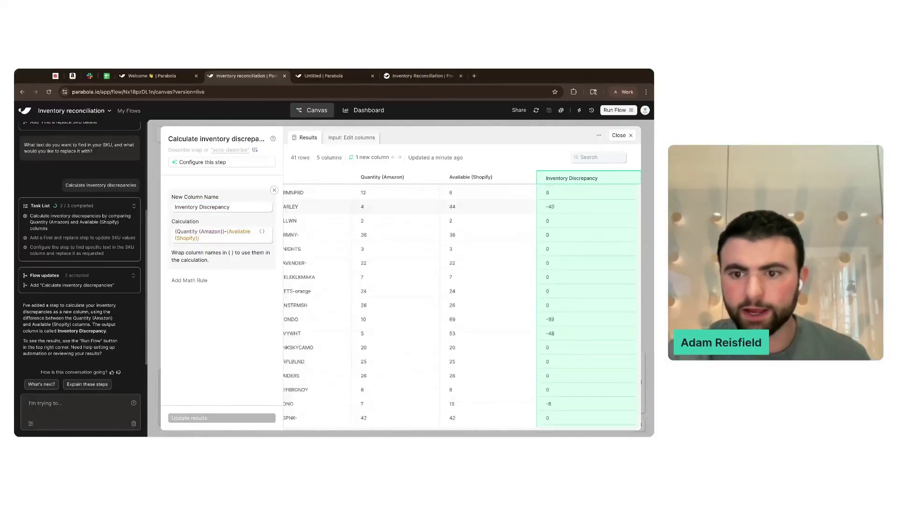
scroll(578, 325, "down", 1)
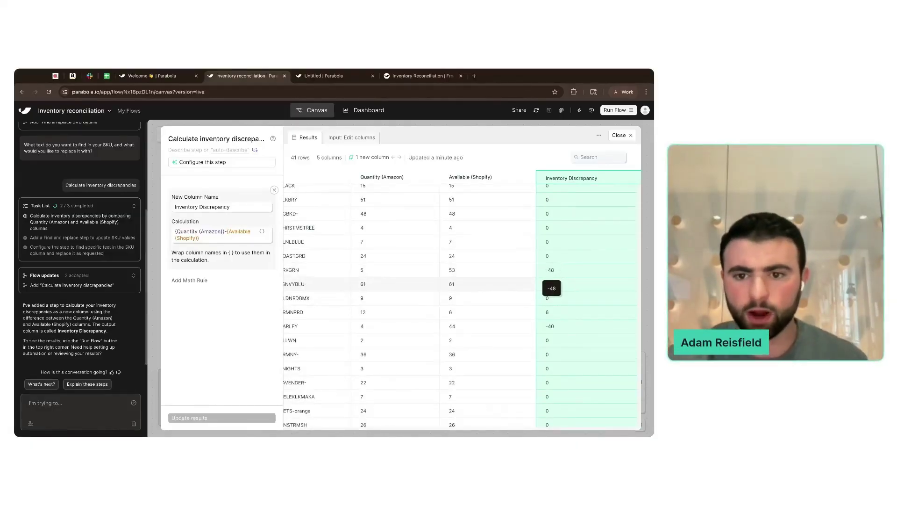
scroll(439, 266, "left", 5)
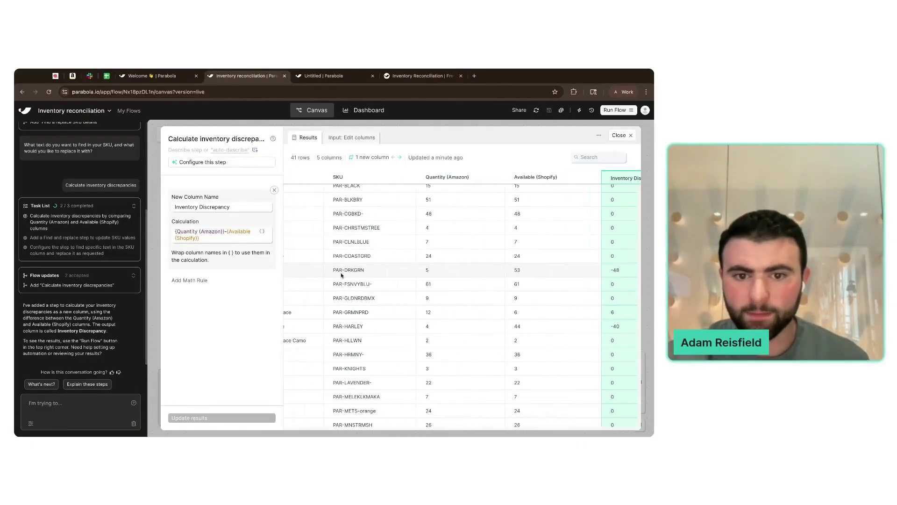
left_click(150, 172)
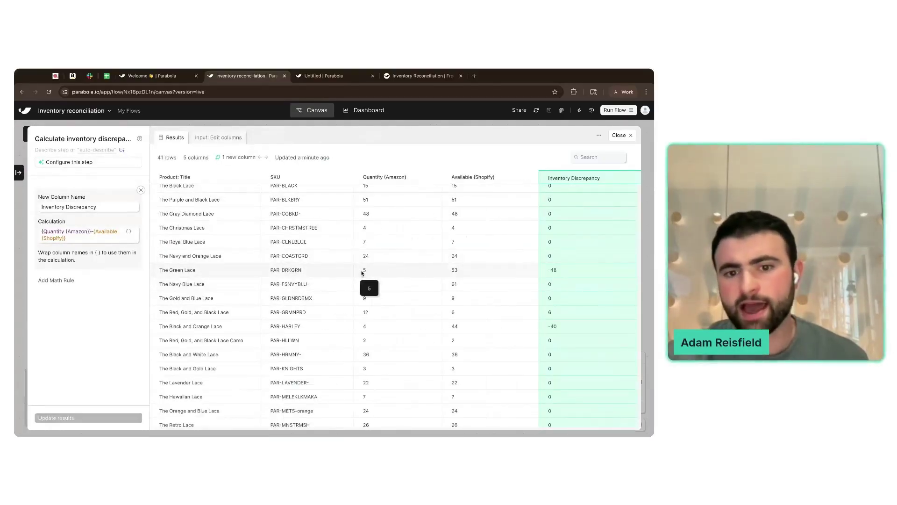
left_click_drag(450, 270, 467, 273)
left_click(468, 272)
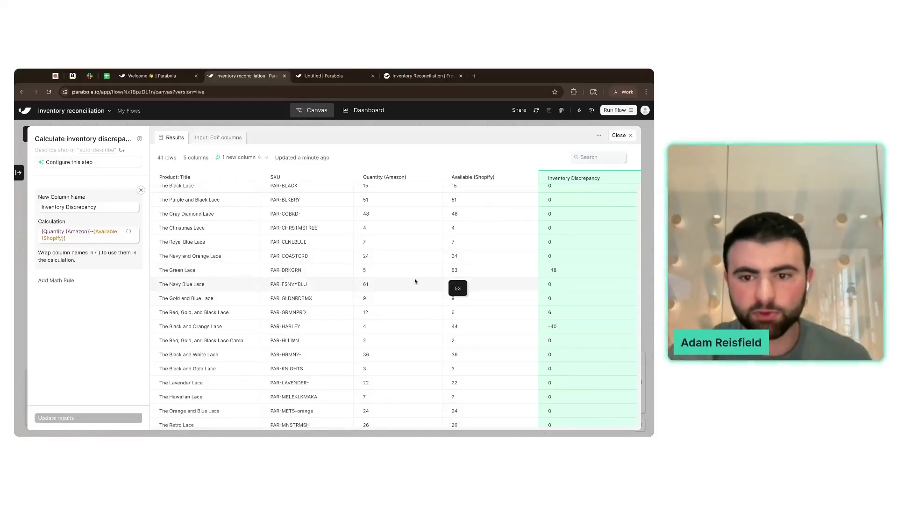
left_click_drag(553, 271, 546, 272)
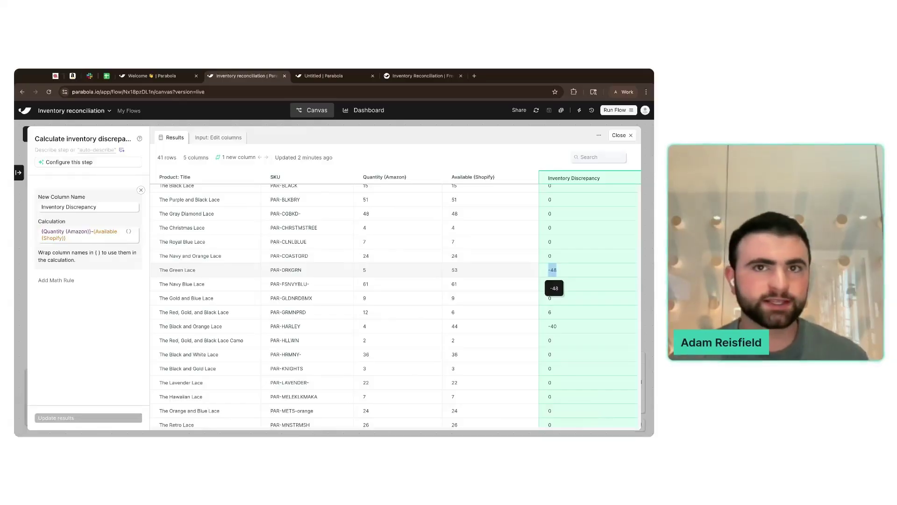
- Close the discrepancy results and reread the earlier find-and-replace question in the AI chat
left_click(619, 135)
scroll(447, 268, "left", 1)
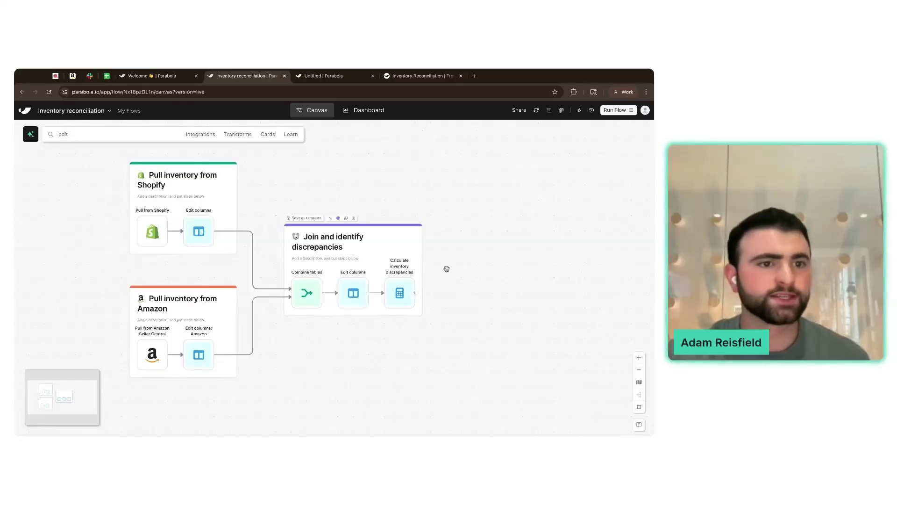
left_click(31, 134)
scroll(84, 210, "up", 2)
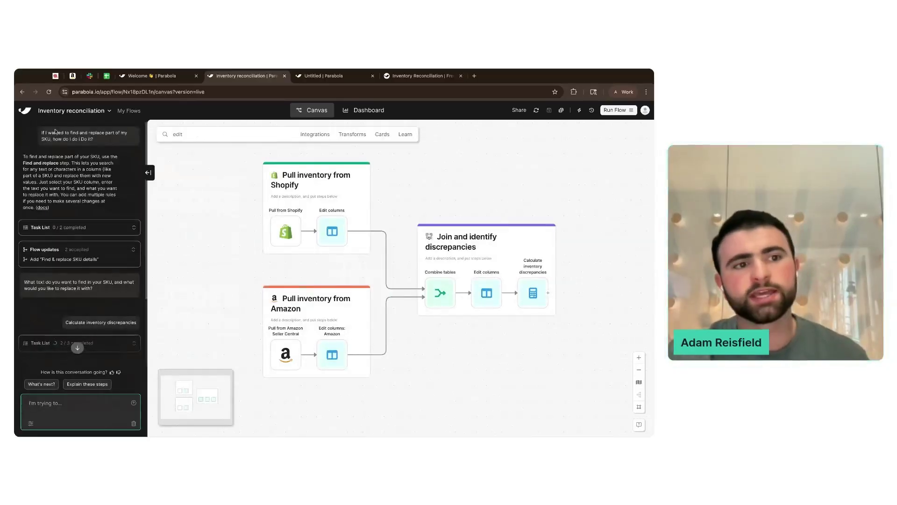
triple_click(41, 132)
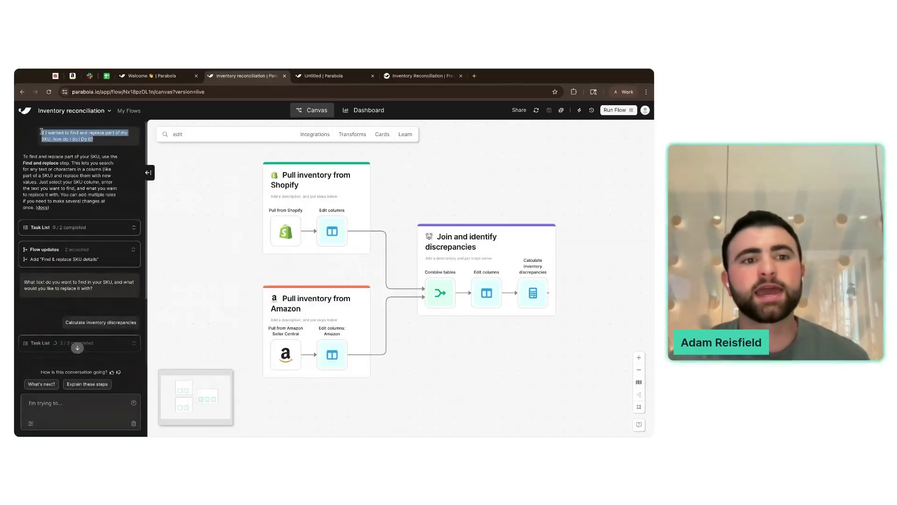
left_click(106, 148)
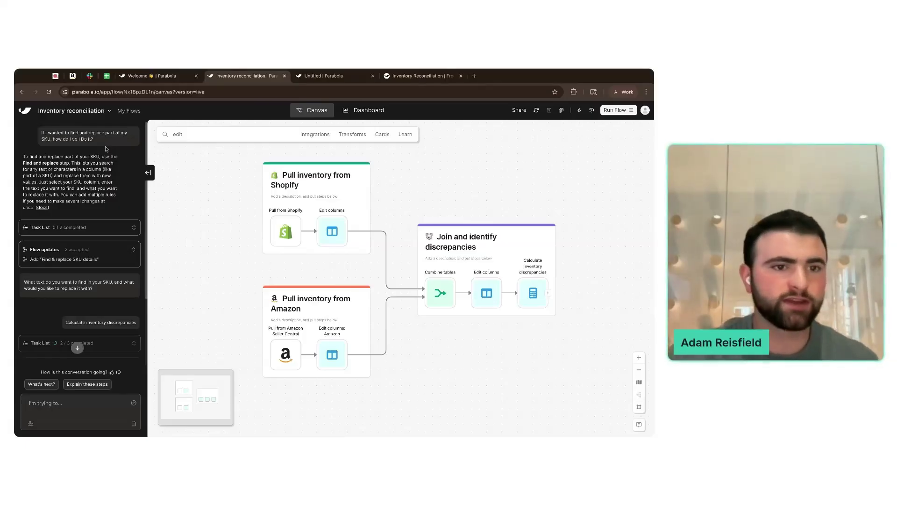
left_click(147, 173)
- Add a Find & replace step on the Shopify columns, inspect its settings, then delete it
left_click(154, 134)
type("find")
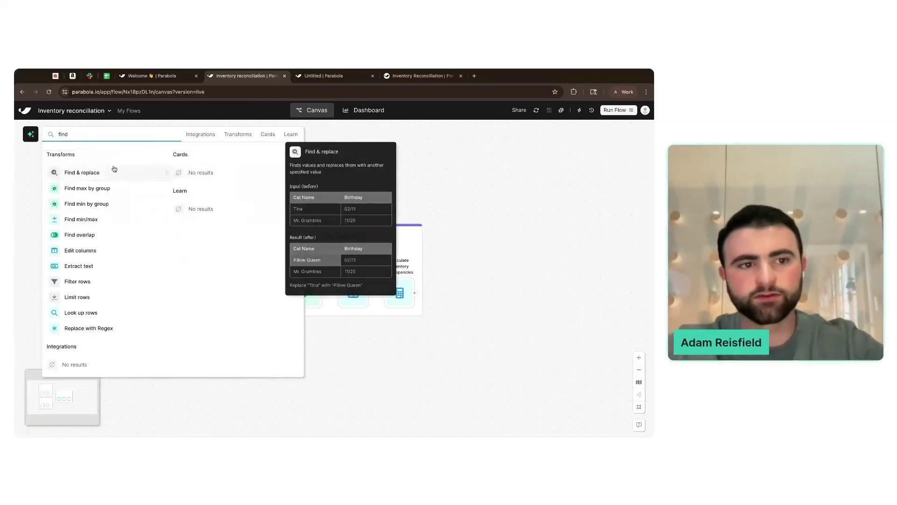
left_click_drag(114, 168, 276, 184)
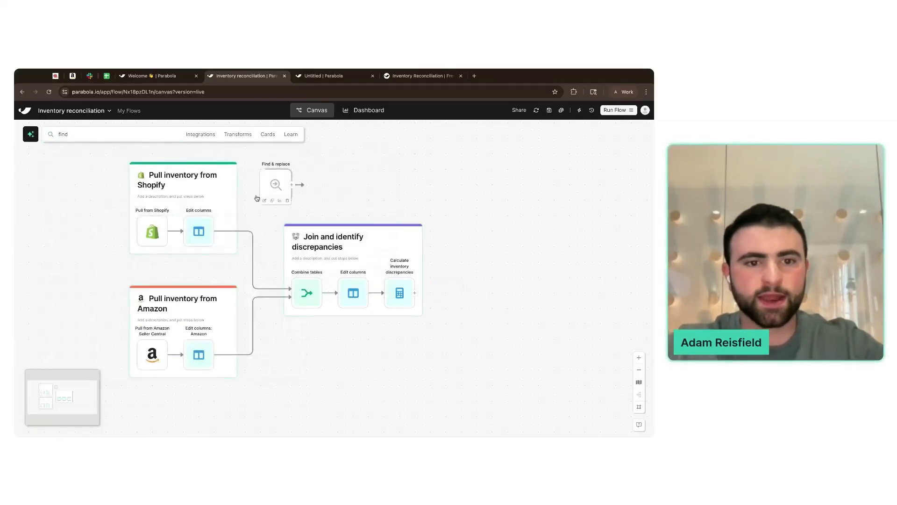
double_click(276, 184)
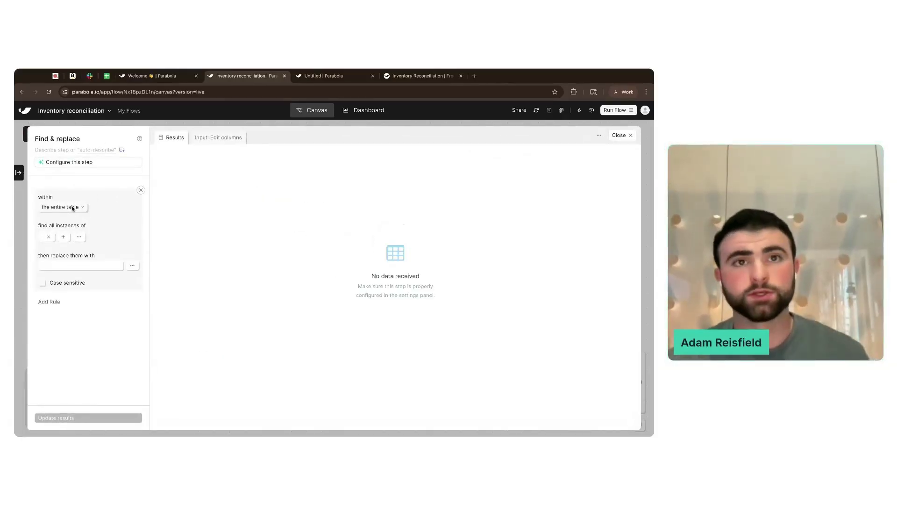
left_click(201, 137)
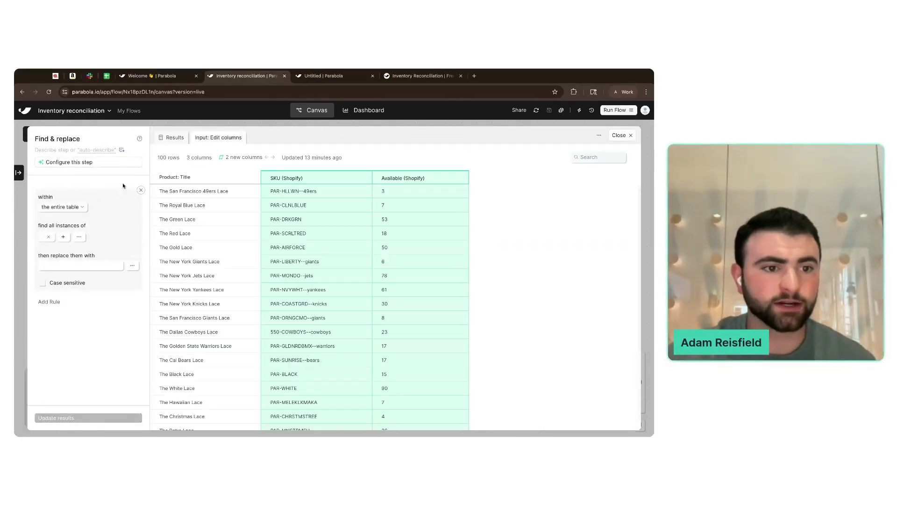
left_click(44, 236)
left_click(79, 266)
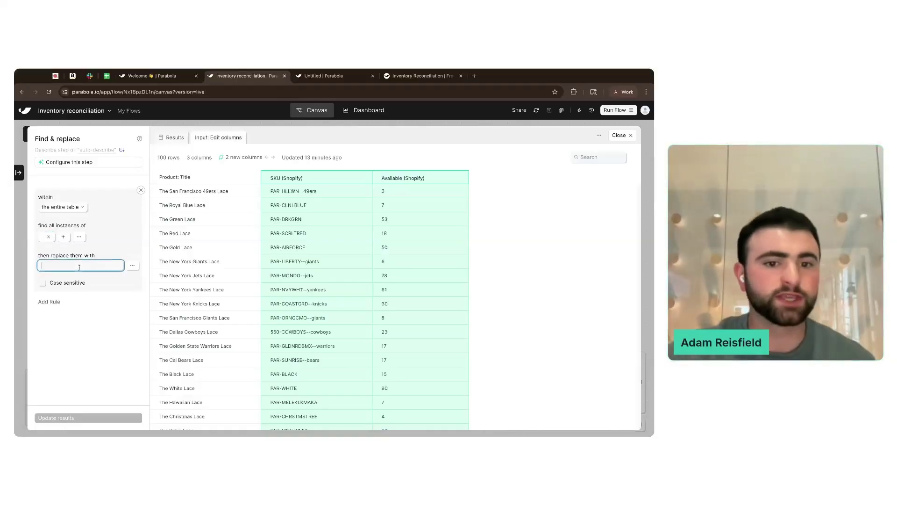
left_click(18, 271)
key("Delete")
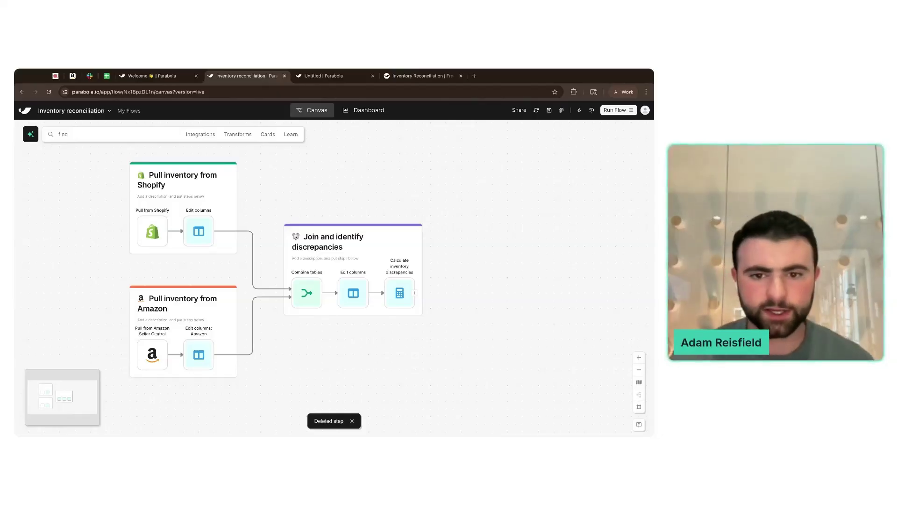
- Review the Calculate inventory discrepancies results, then search the step finder for 'if'
left_click(400, 292)
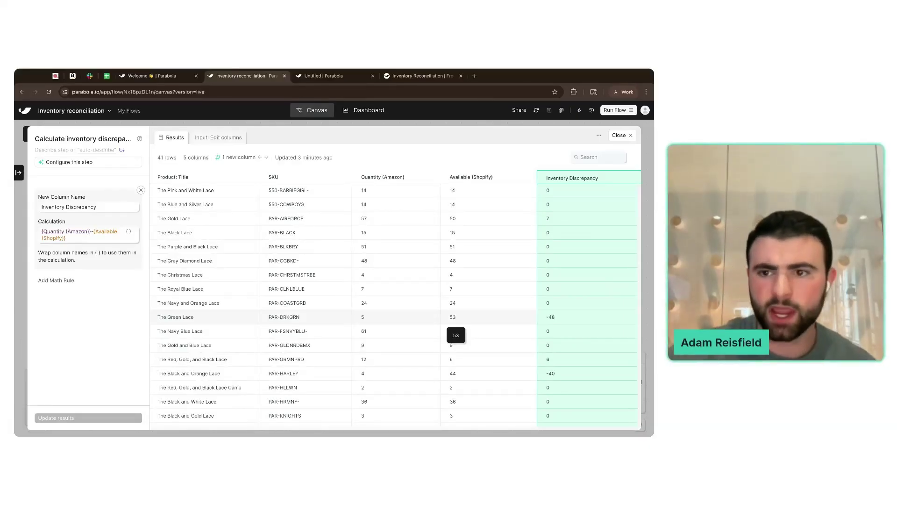
left_click(618, 135)
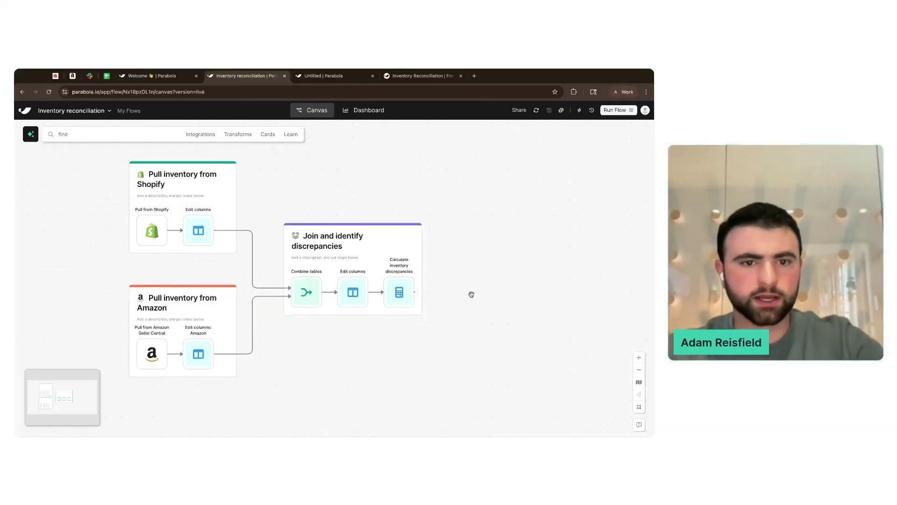
left_click(117, 134)
type("i")
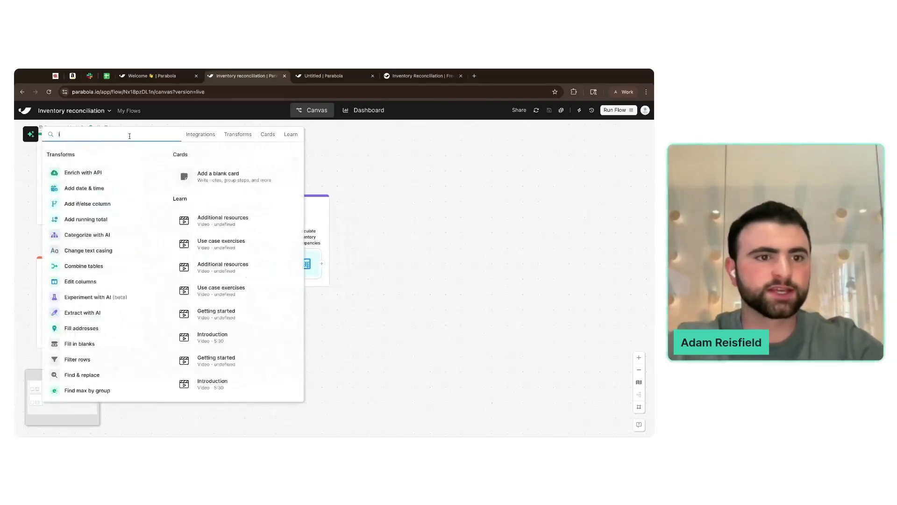
type("f")
mouse_move(135, 173)
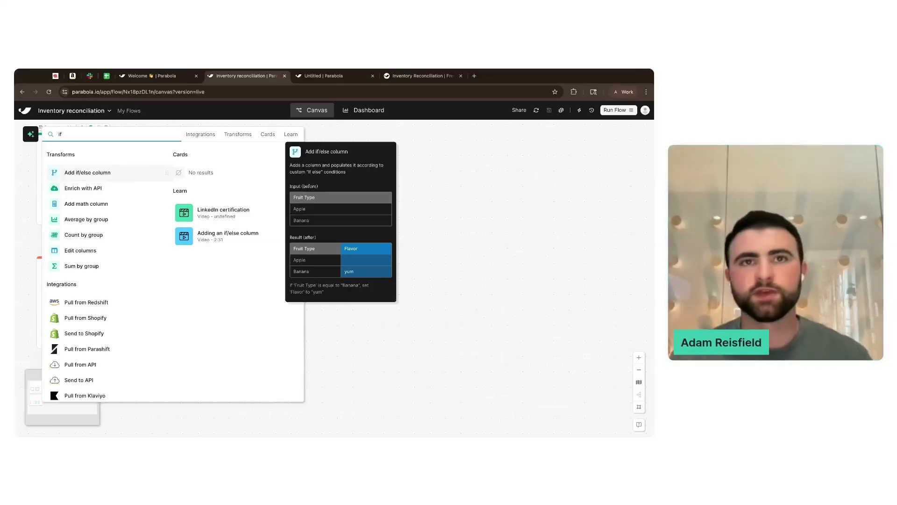
- Search 'custom' and append a Custom transform after the discrepancy calculation, recentring the flow
key("BackSpace")
key("BackSpace")
type("custom")
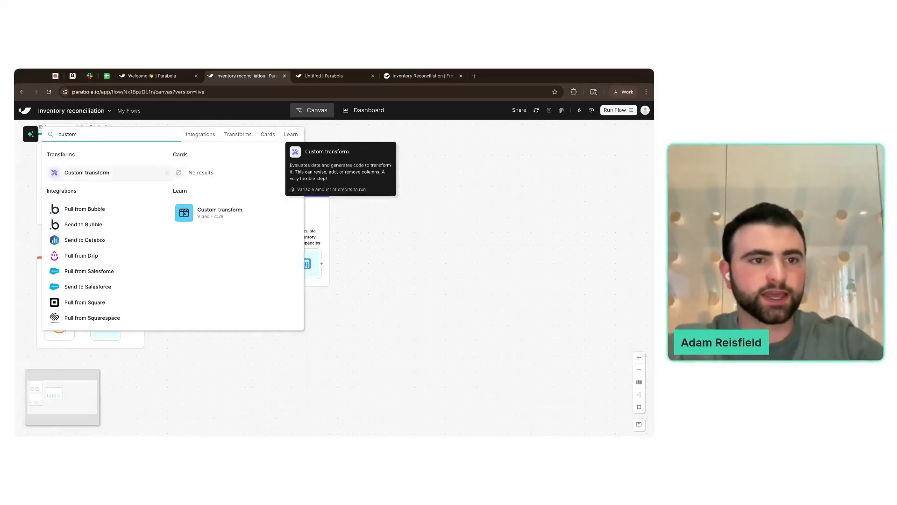
left_click(113, 174)
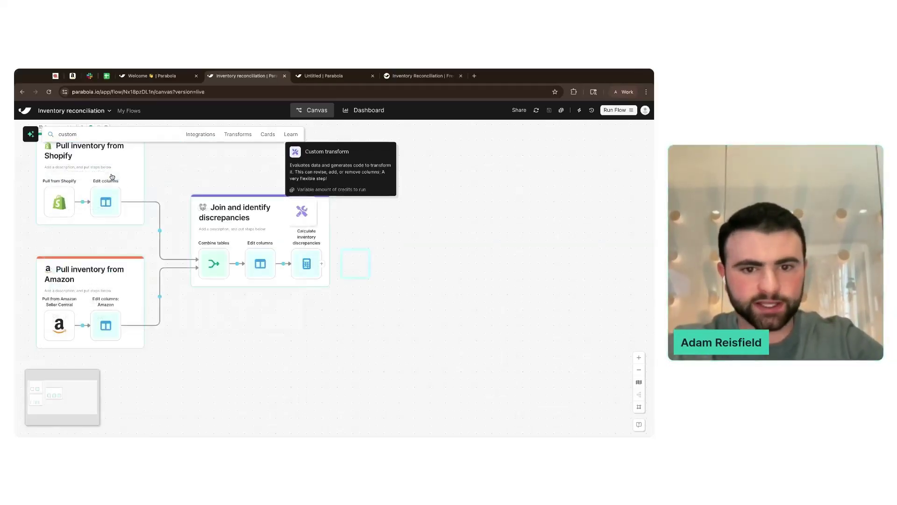
left_click_drag(428, 262, 473, 293)
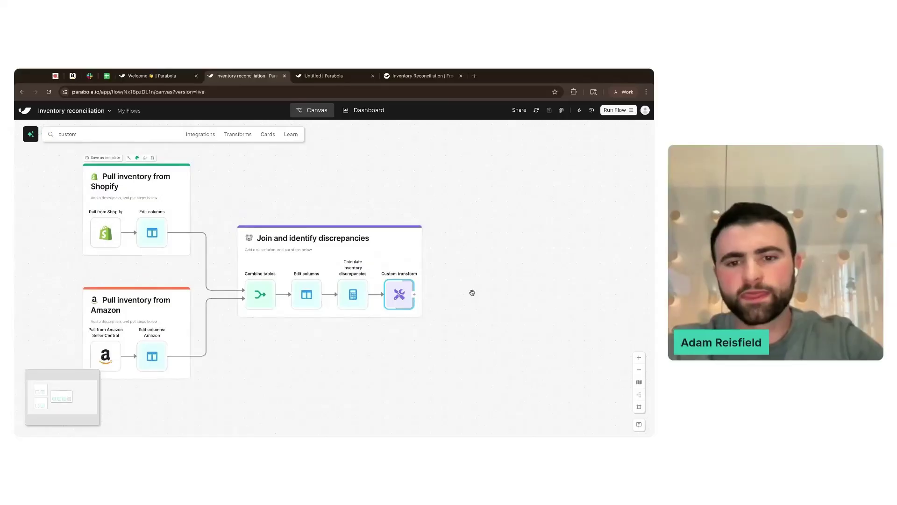
- Instruct the Custom transform: 'Assign an inventory discrepancy status based on the "Inventory Discrepancy" column', then optimize the prompt
left_click(400, 295)
left_click(108, 203)
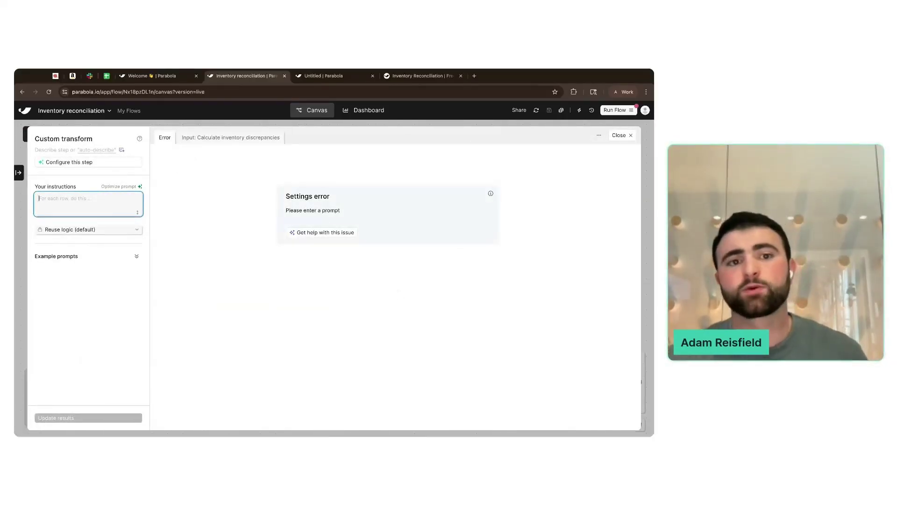
left_click(205, 138)
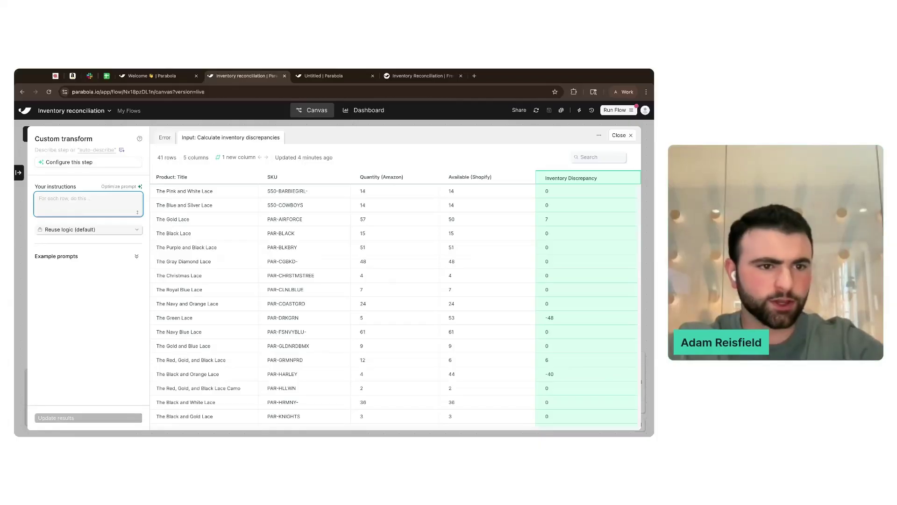
type("Assign ")
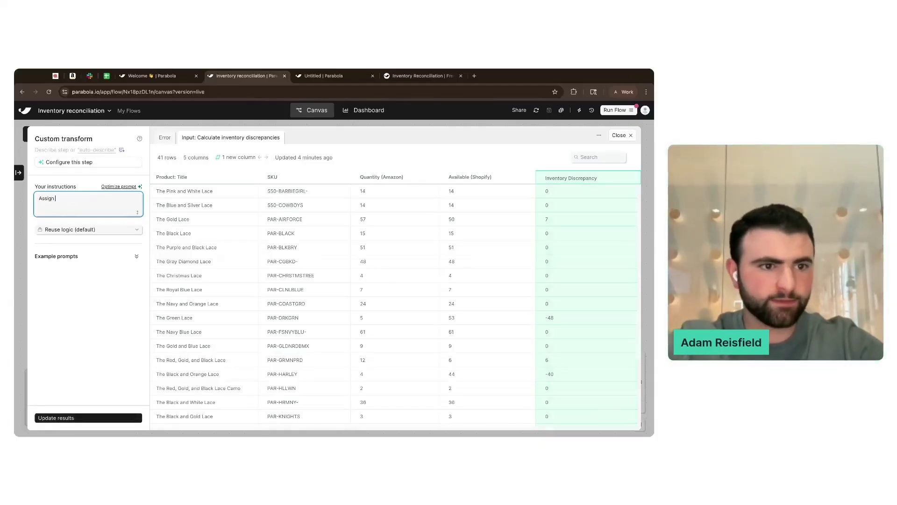
type("an inventory d")
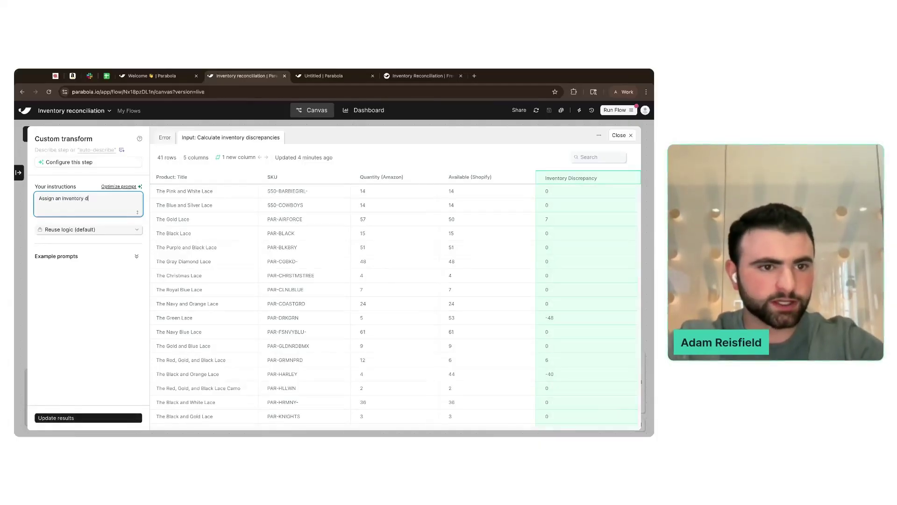
type("iscrepancy status based")
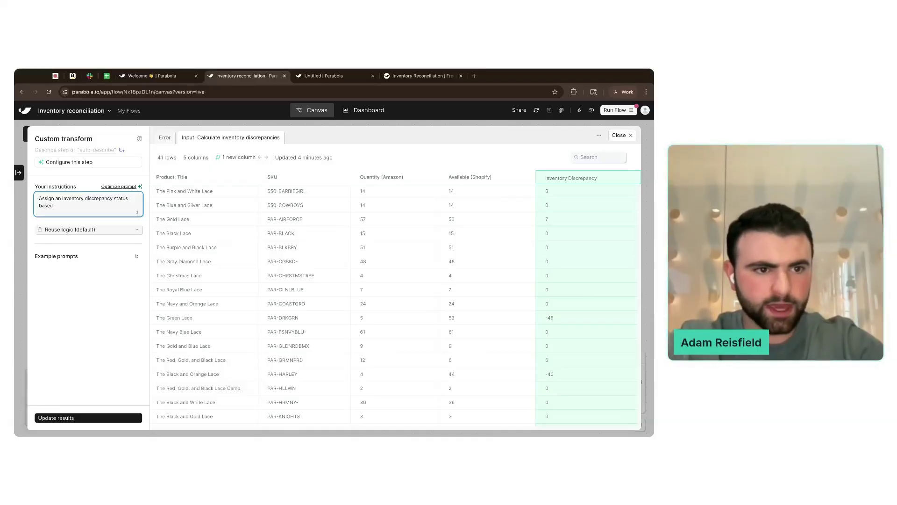
type(" on the ")
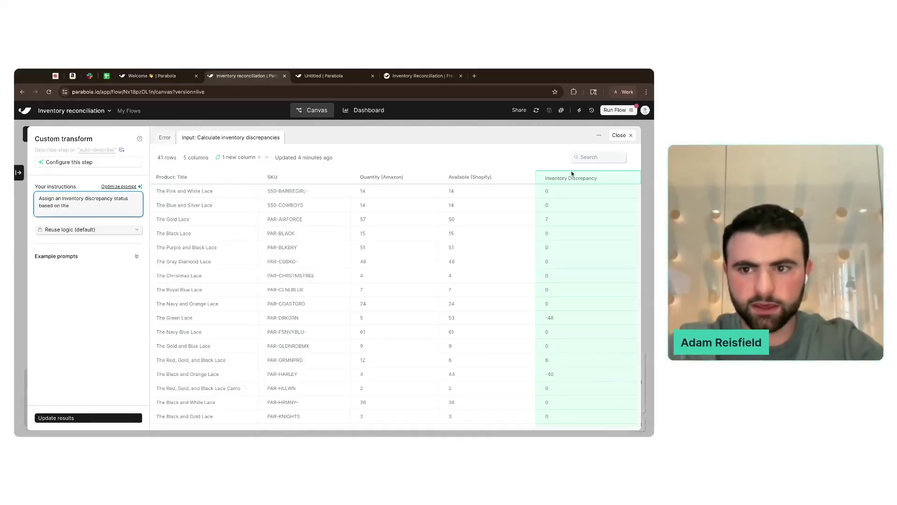
type("\"Inventory Discrepancy")
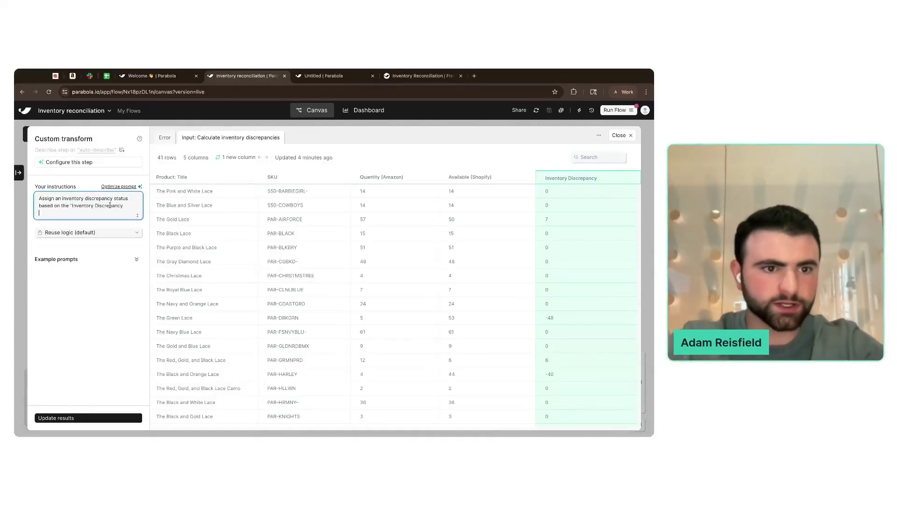
type("\" column")
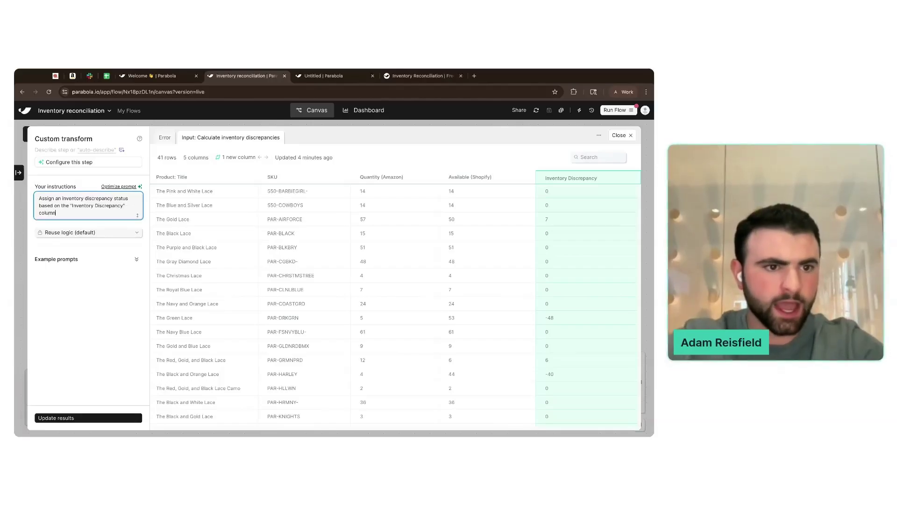
left_click(126, 186)
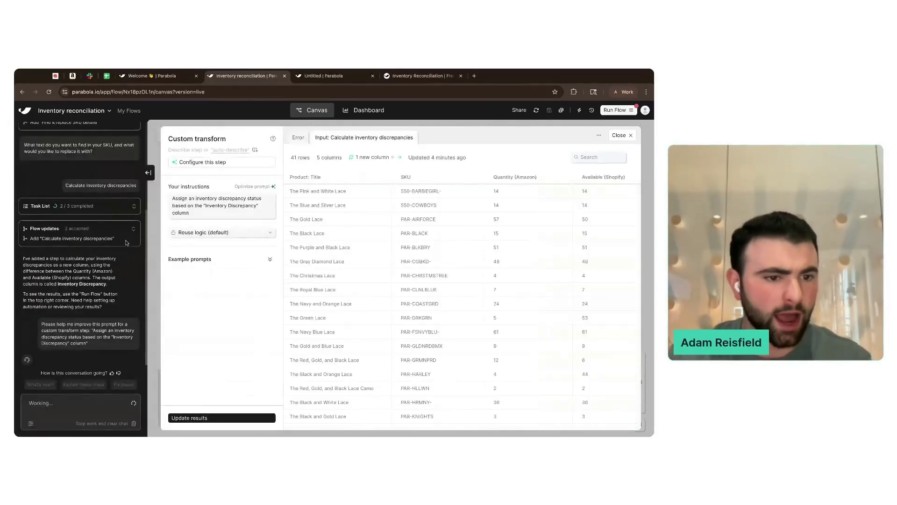
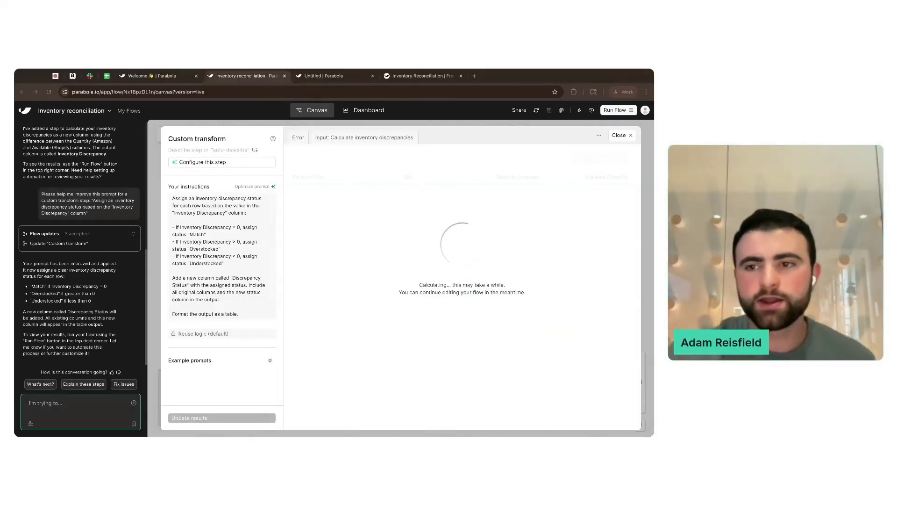
- Close the Custom transform panel and go back to the canvas step search box
left_click(623, 134)
left_click(206, 135)
type("custom")
key("BackSpace")
key("BackSpace")
key("BackSpace")
key("BackSpace")
key("BackSpace")
key("BackSpace")
type("stand")
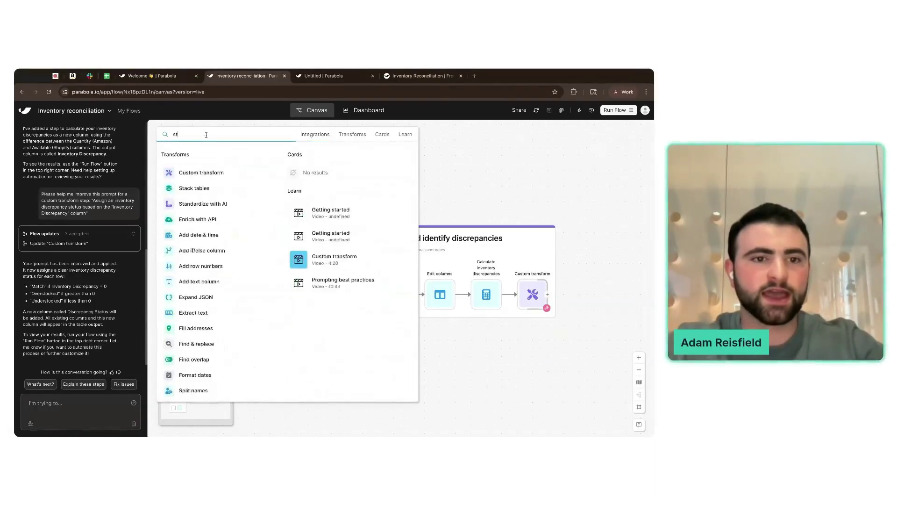
mouse_move(240, 176)
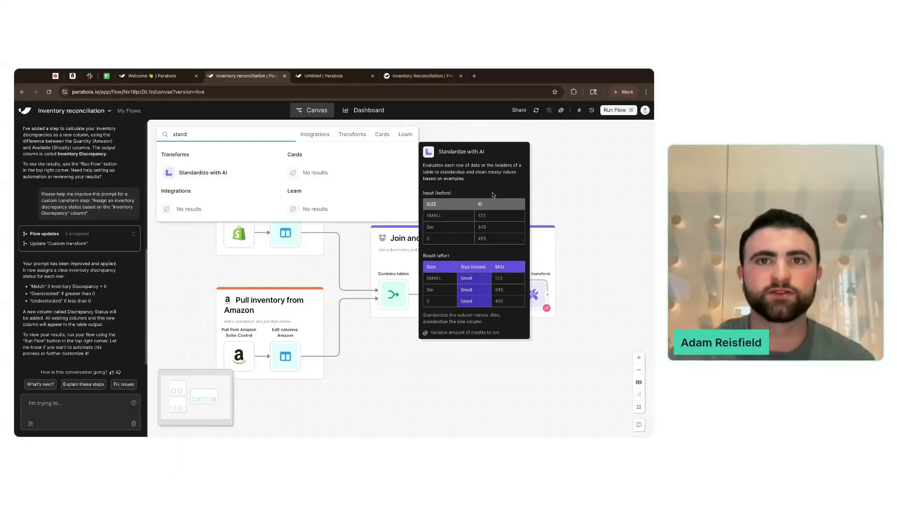
left_click(555, 179)
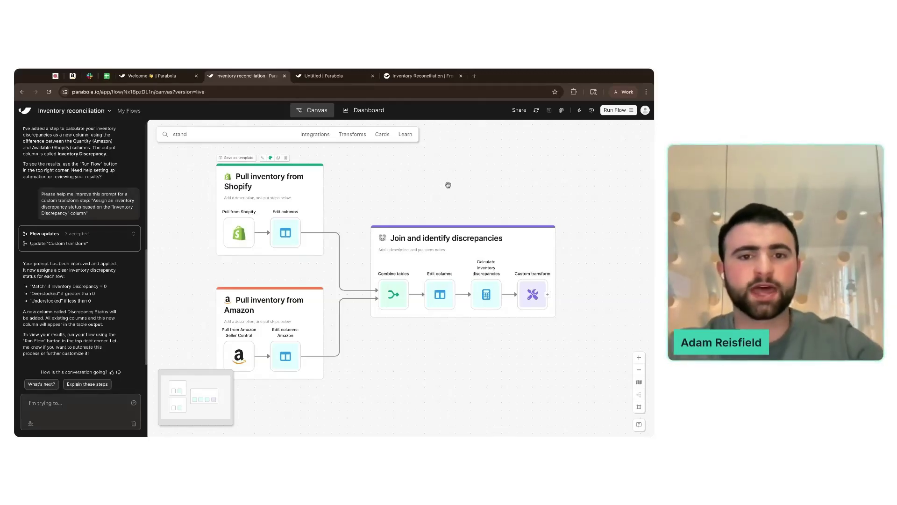
left_click(200, 133)
type("if")
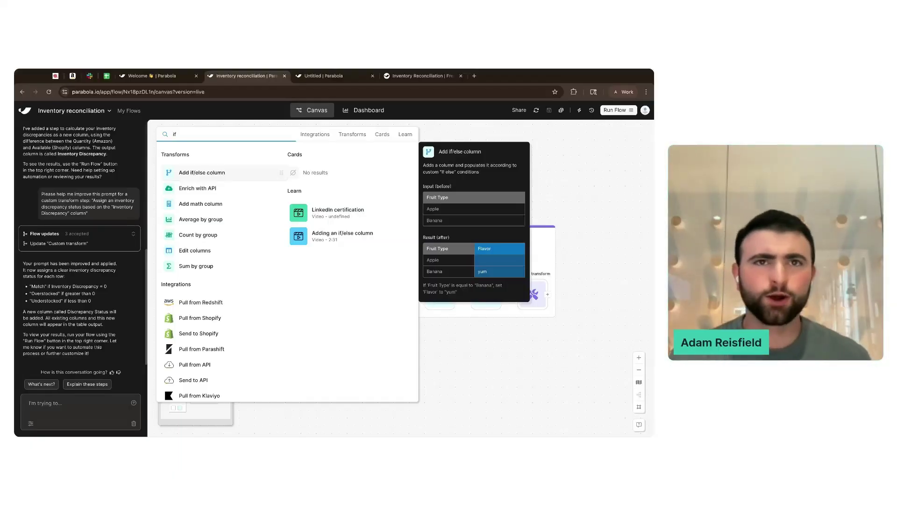
left_click(492, 390)
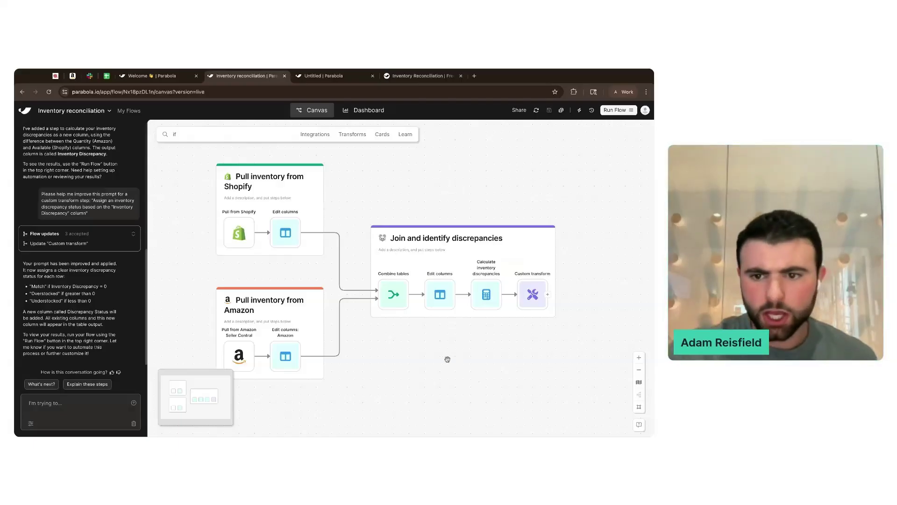
scroll(491, 360, "right", 2)
scroll(497, 360, "right", 2)
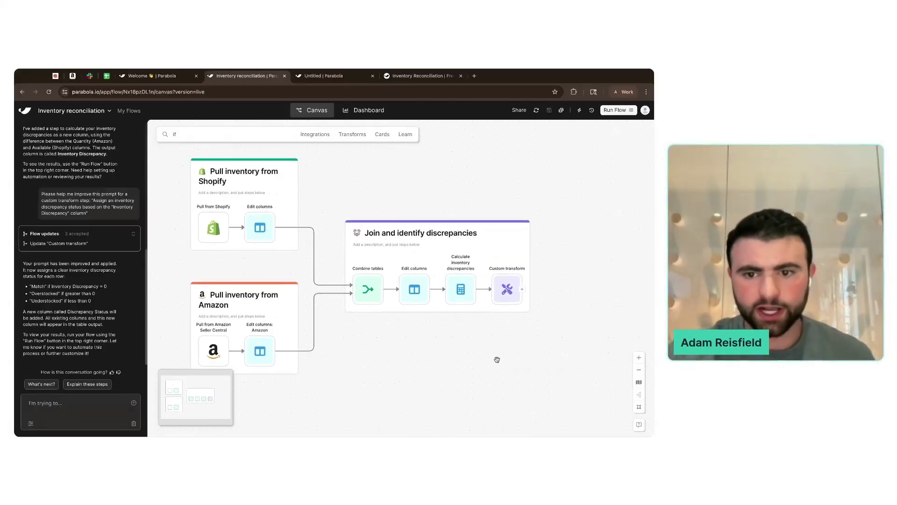
- Reopen the Custom transform and prefix Match, Overstocked, Understocked with 🟢, ⬆️, ⬇️ in its instructions
left_click(500, 281)
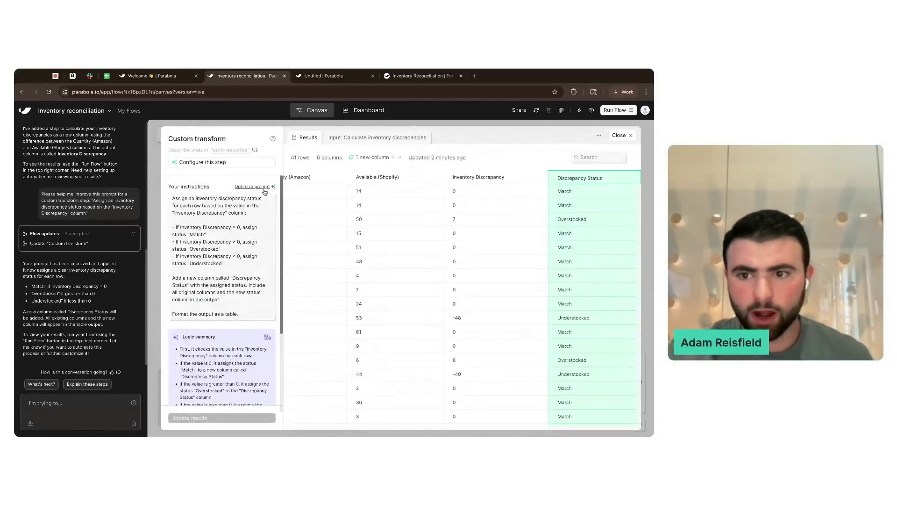
left_click_drag(173, 199, 246, 213)
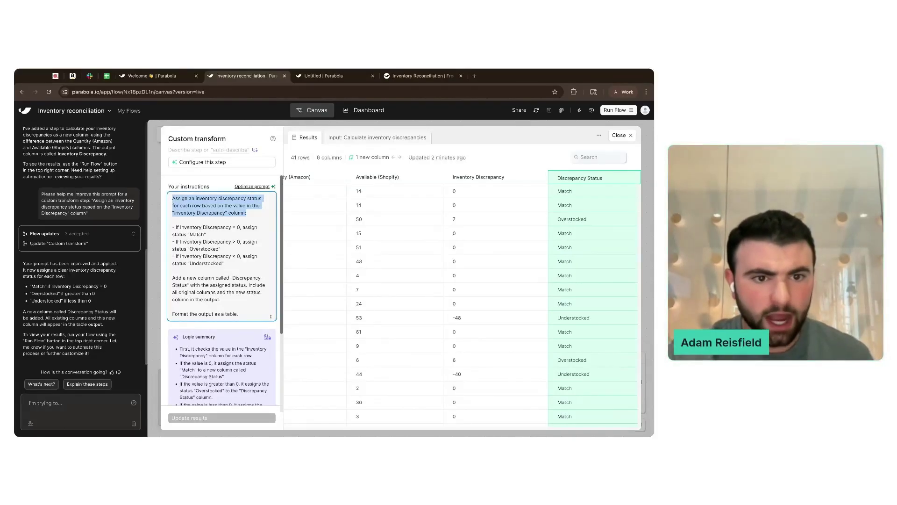
left_click_drag(247, 213, 206, 235)
left_click(206, 234)
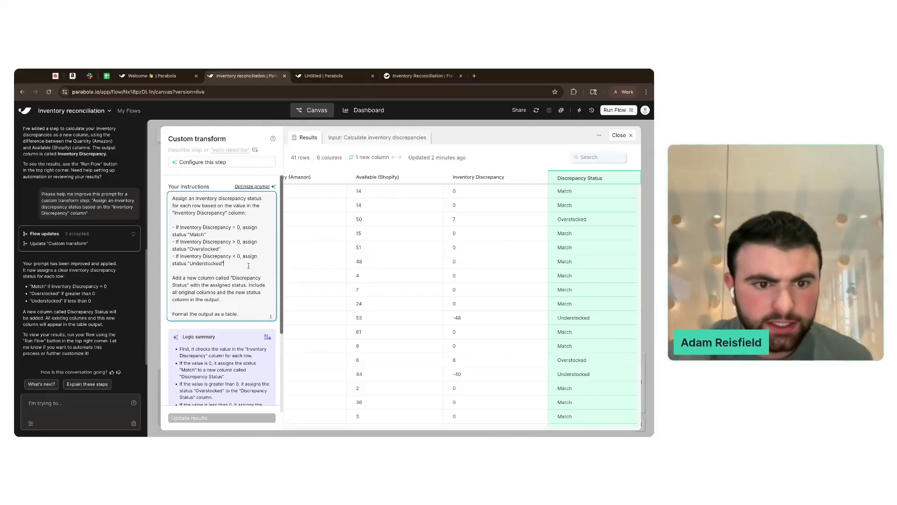
left_click_drag(247, 269, 239, 314)
left_click(239, 314)
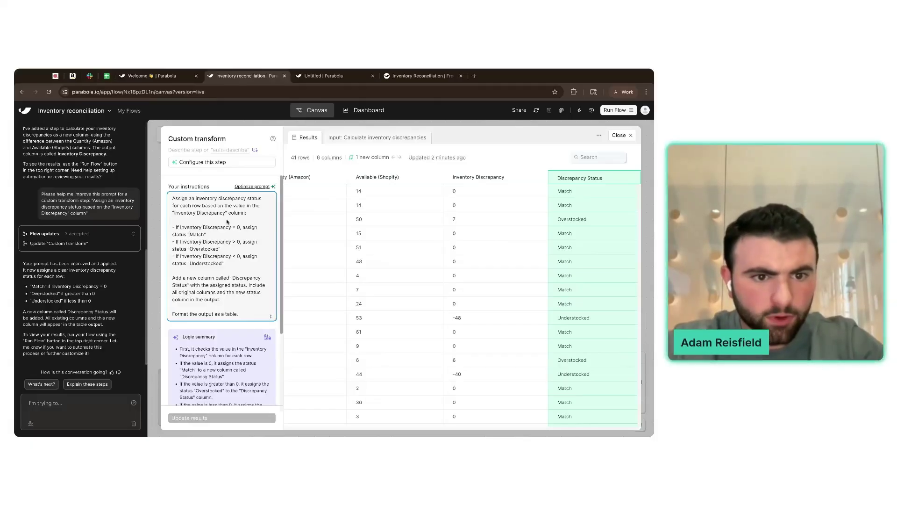
type("🟢 ")
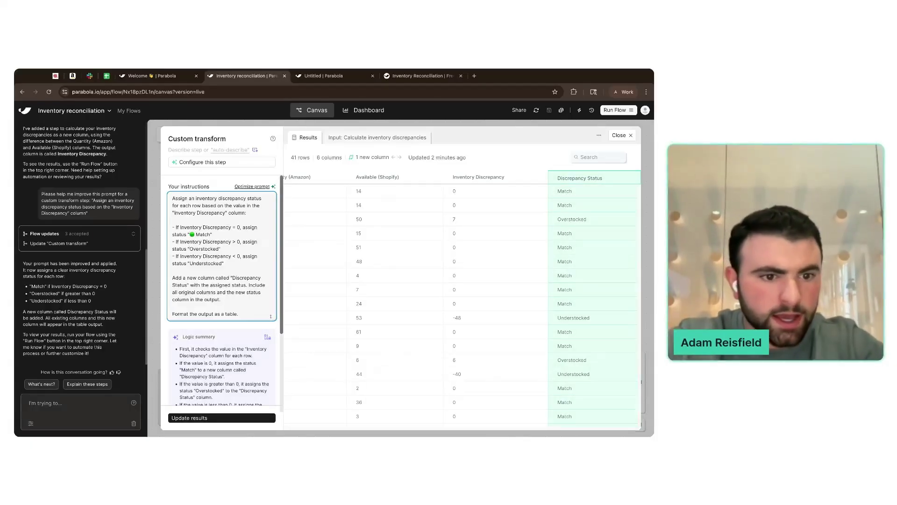
type("⬆️ ")
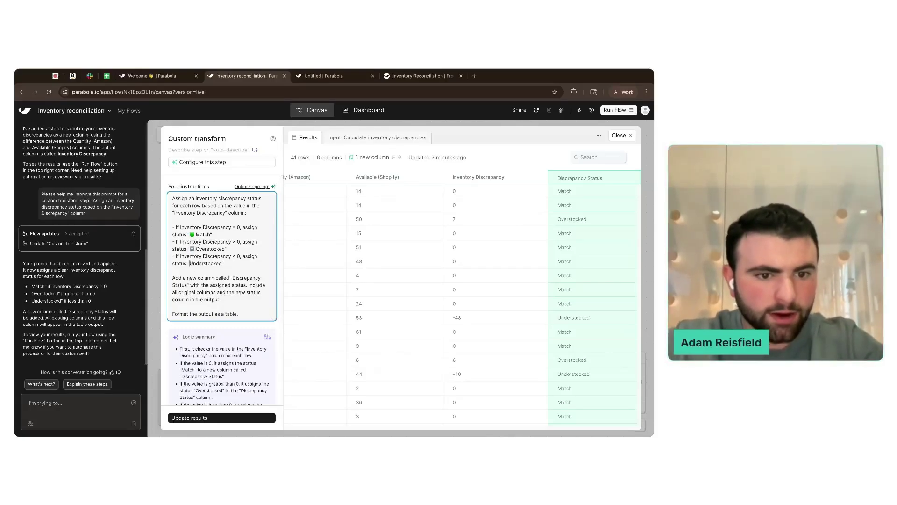
type("⬇️")
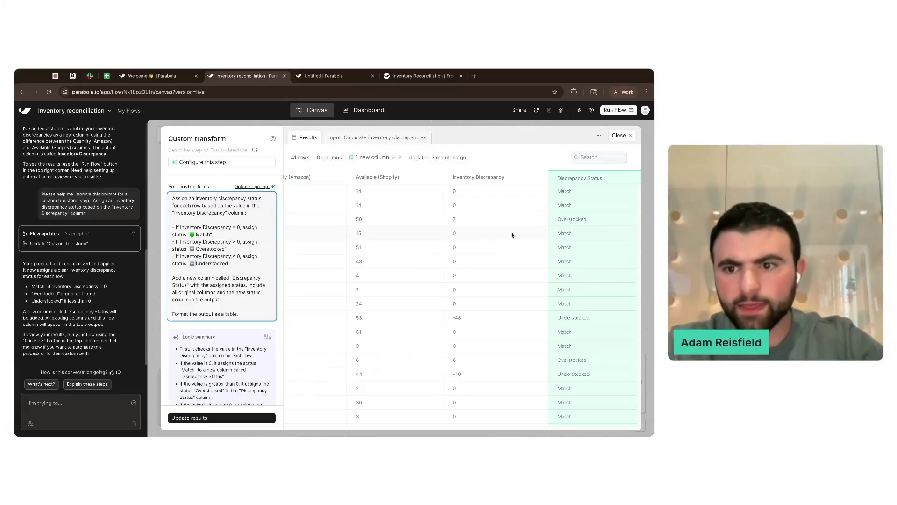
- Check the result values, then rerun the Custom transform with the emoji-tagged instructions
left_click(512, 235)
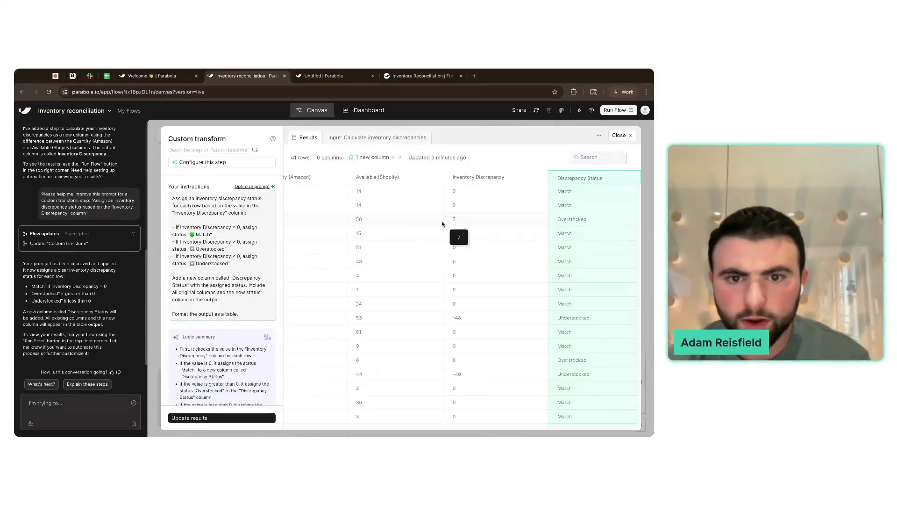
scroll(444, 224, "left", 2)
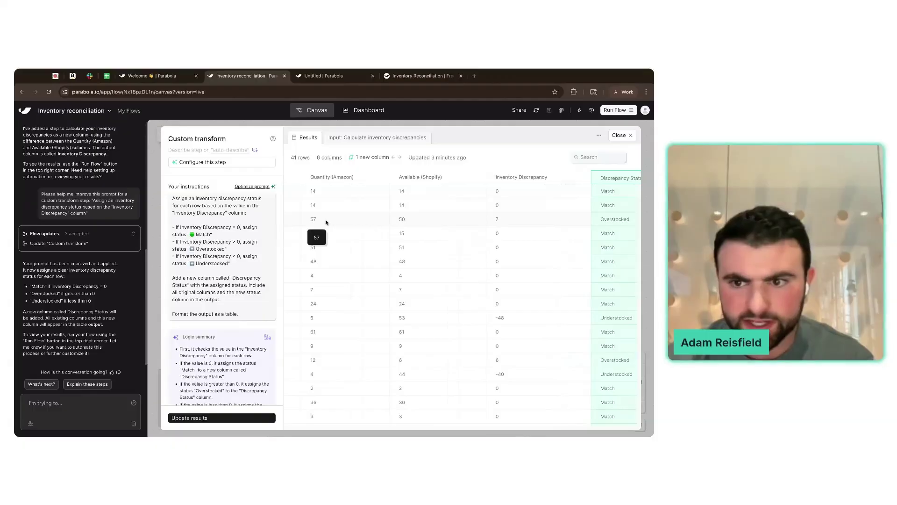
scroll(326, 222, "right", 1)
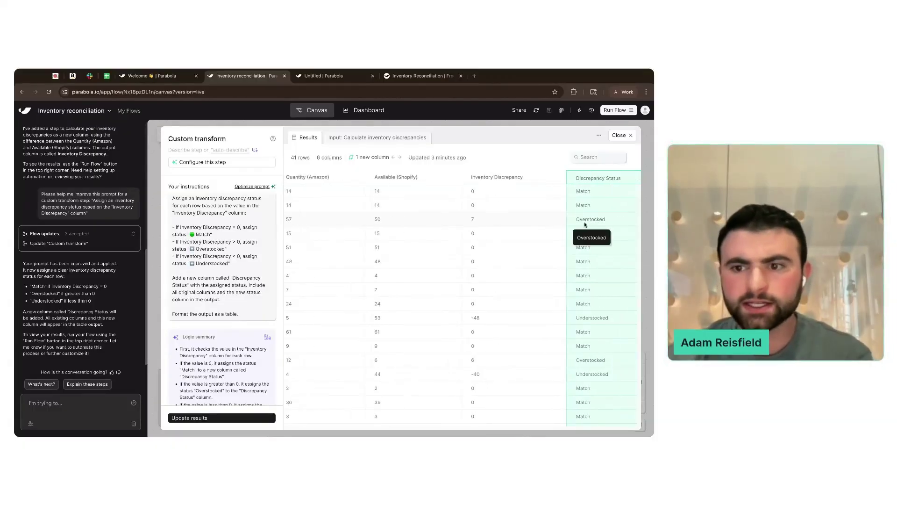
scroll(585, 224, "right", 1)
left_click(211, 264)
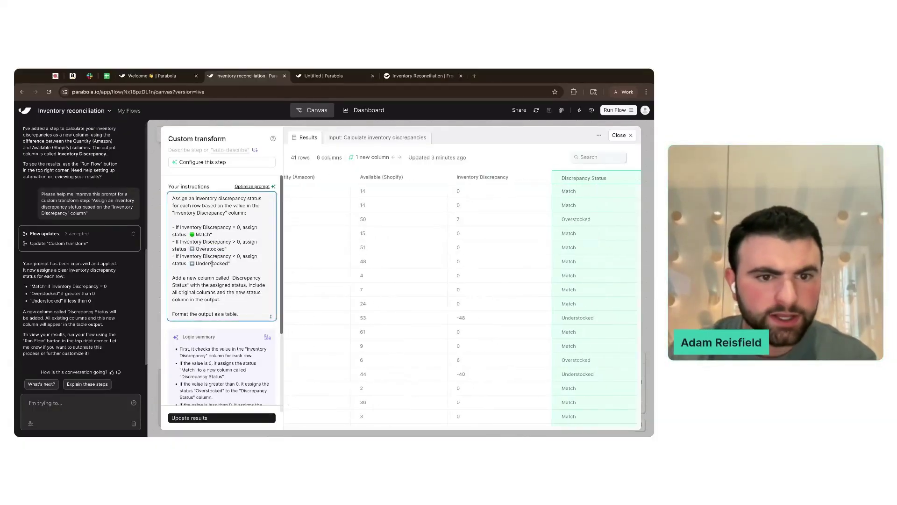
scroll(214, 333, "down", 1)
left_click(213, 419)
scroll(214, 356, "down", 2)
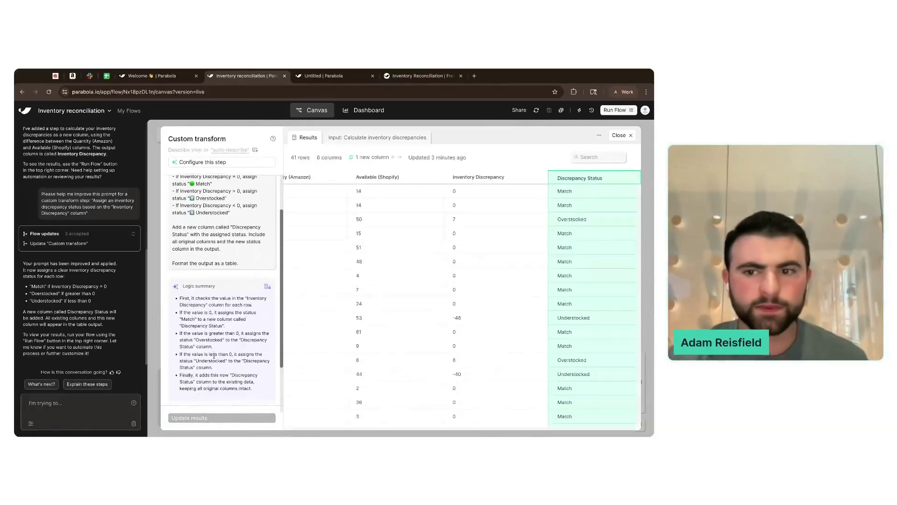
scroll(214, 356, "down", 1)
left_click_drag(182, 266, 218, 270)
left_click(220, 270)
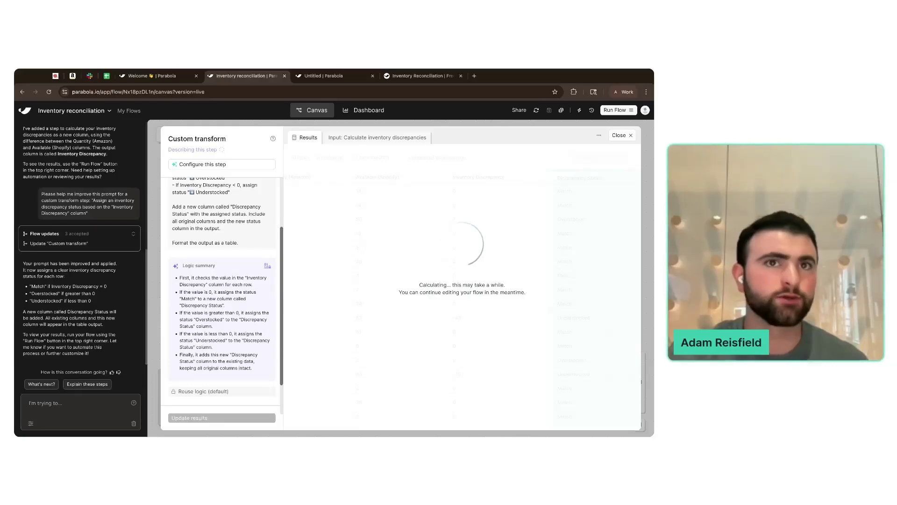
- Review the Logic summary and emoji-tagged Discrepancy Status values, then close the Custom transform
left_click_drag(179, 277, 225, 305)
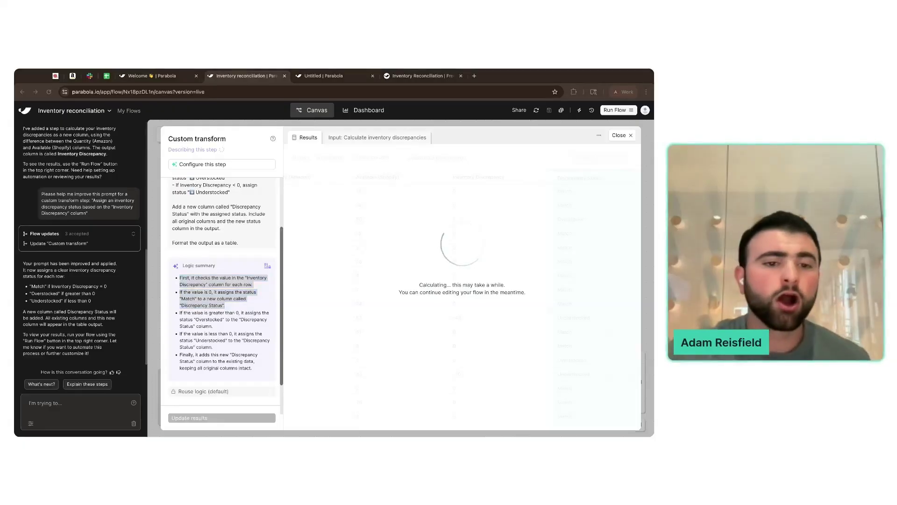
left_click_drag(231, 306, 224, 262)
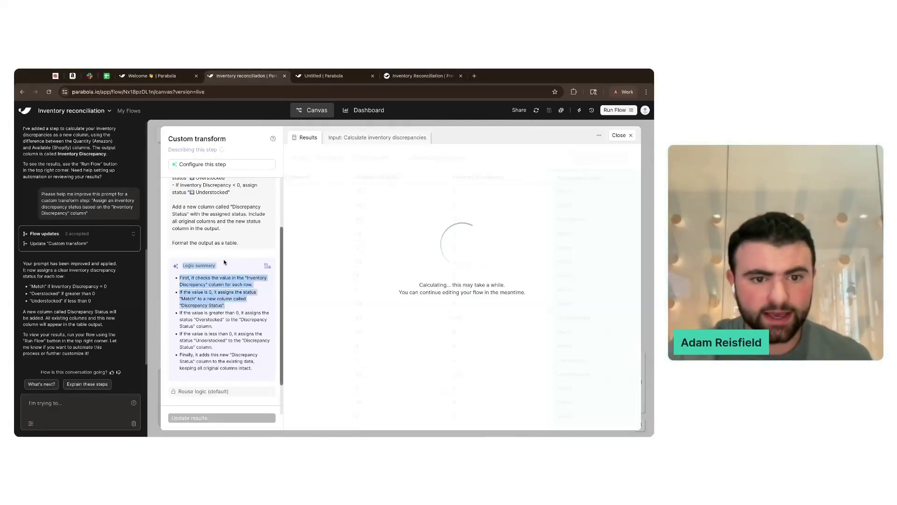
left_click(224, 263)
scroll(224, 262, "up", 3)
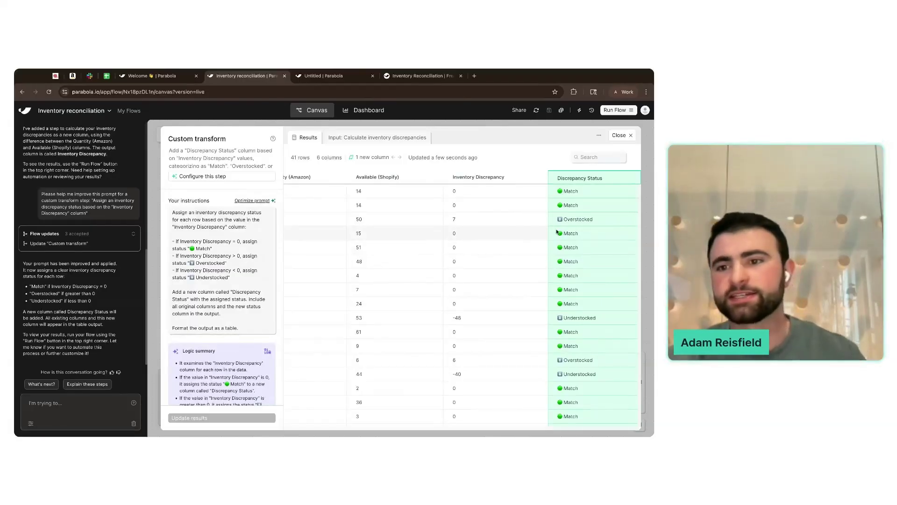
scroll(593, 364, "down", 5)
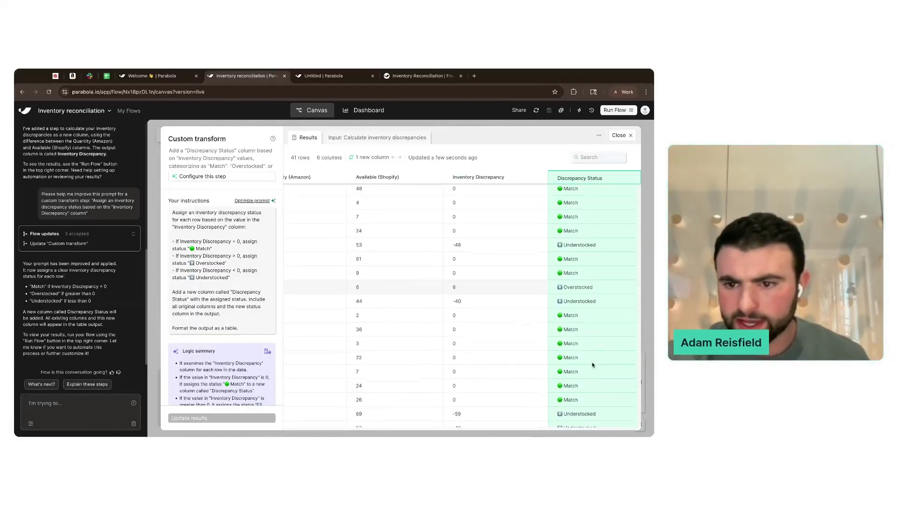
scroll(592, 360, "up", 5)
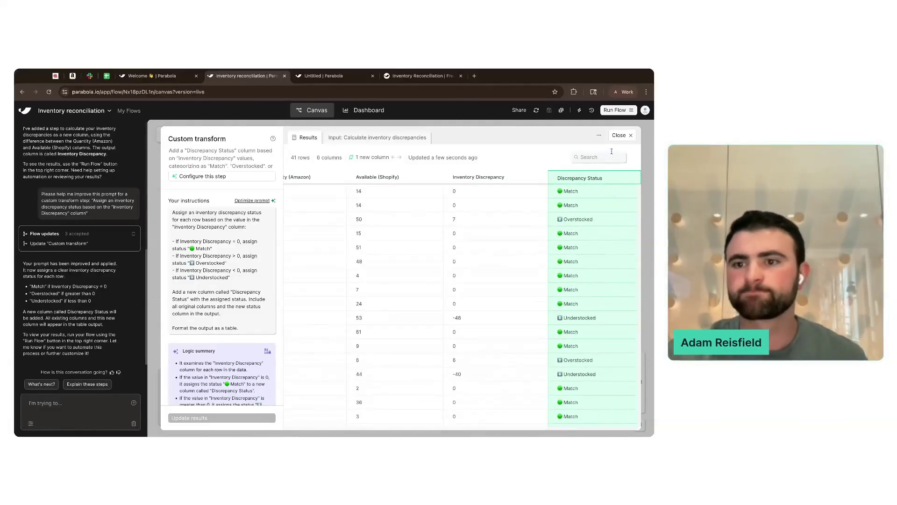
left_click(620, 135)
scroll(583, 271, "down", 2)
scroll(582, 272, "right", 2)
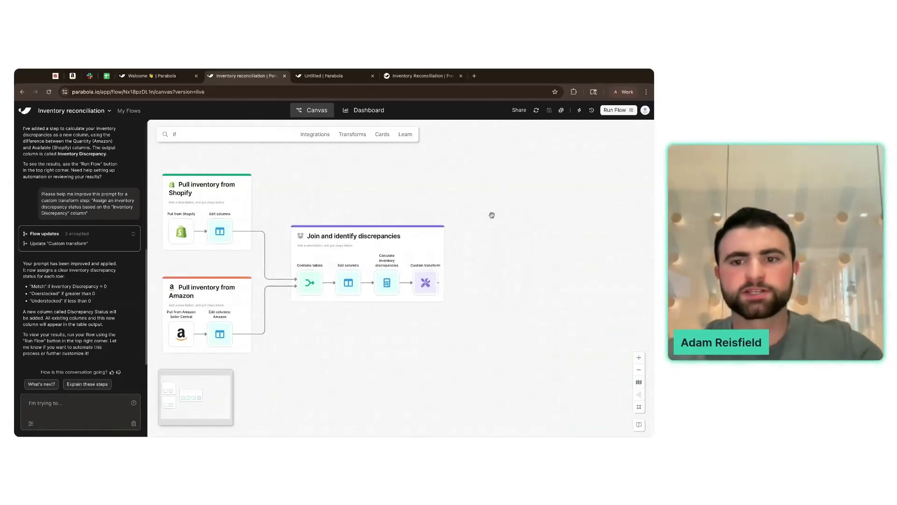
- Create an empty Untitled Card beside Join and identify discrepancies and bring up the step list
double_click(400, 222)
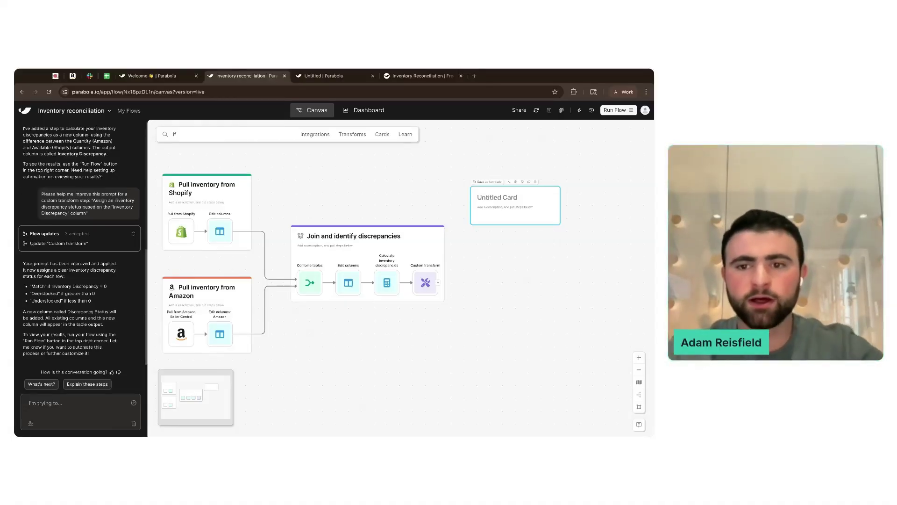
scroll(508, 221, "up", 5)
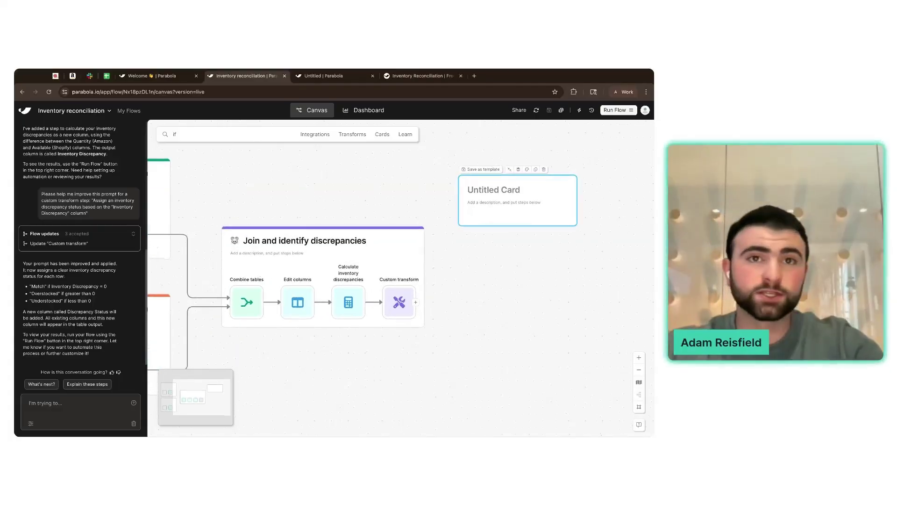
scroll(367, 286, "up", 1)
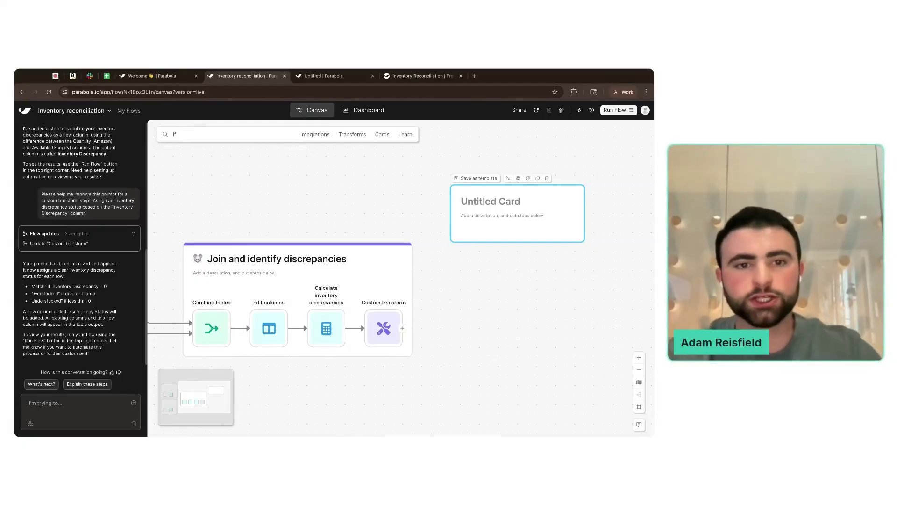
left_click(220, 136)
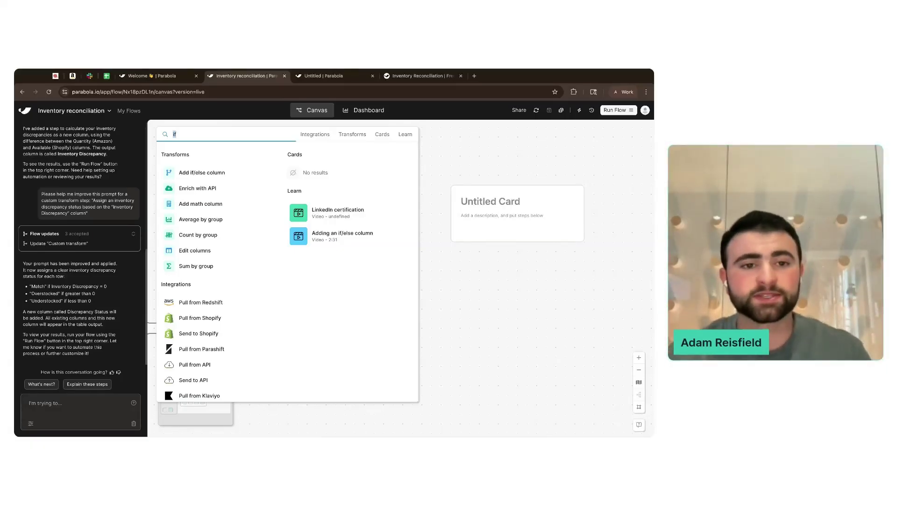
- Add a Filter rows step inside the Untitled Card
type("filter")
left_click(203, 176)
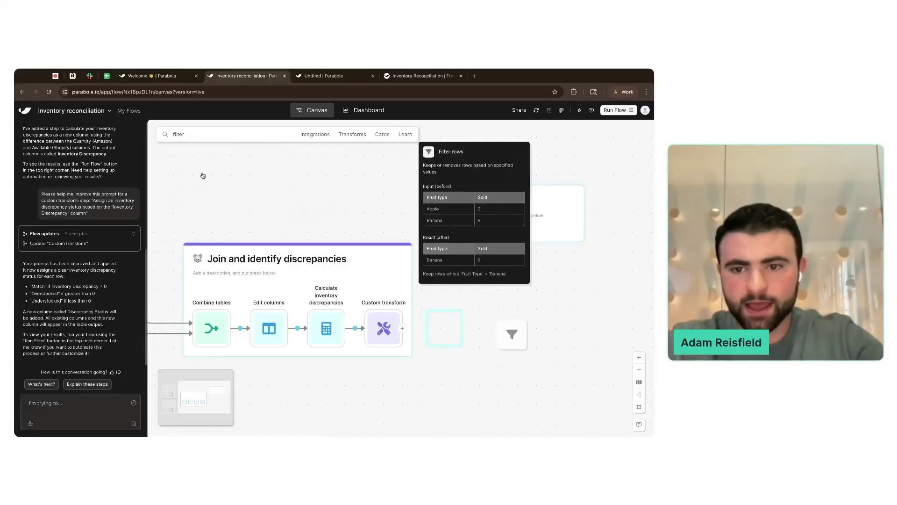
left_click_drag(498, 290, 477, 261)
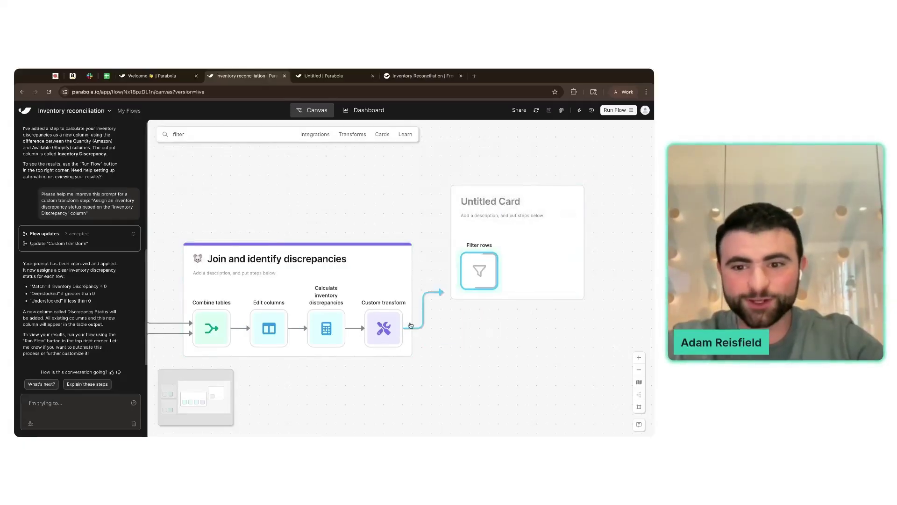
left_click(479, 271)
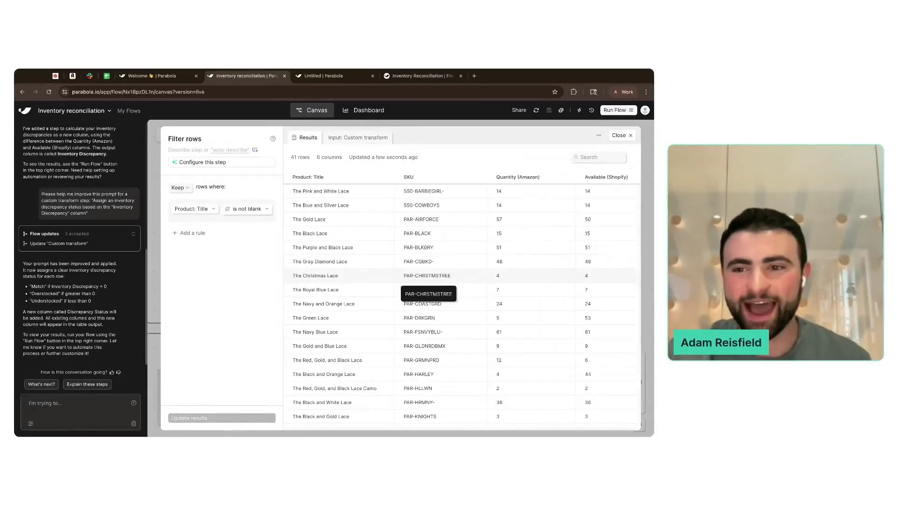
- Filter to rows where Inventory Discrepancy is not equal to 0, leaving 10 rows
scroll(449, 275, "right", 1)
left_click(203, 210)
left_click(217, 279)
left_click(233, 224)
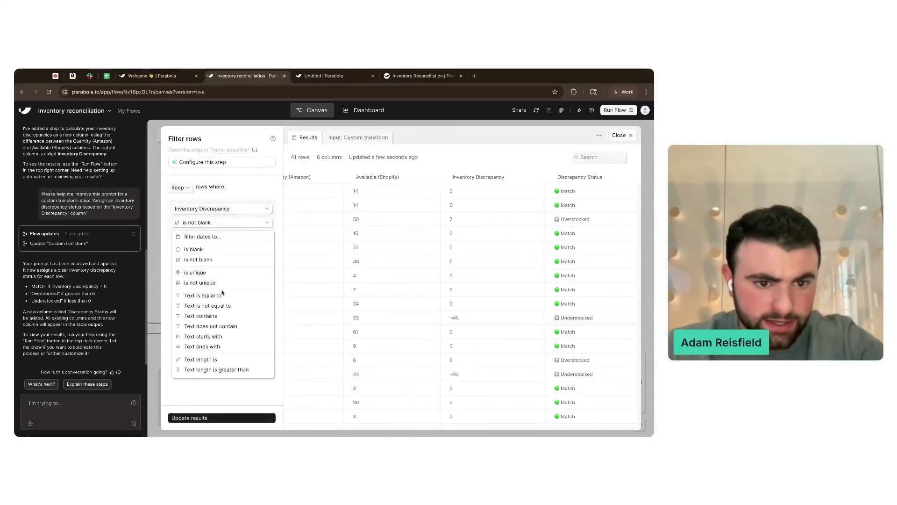
scroll(226, 327, "down", 1)
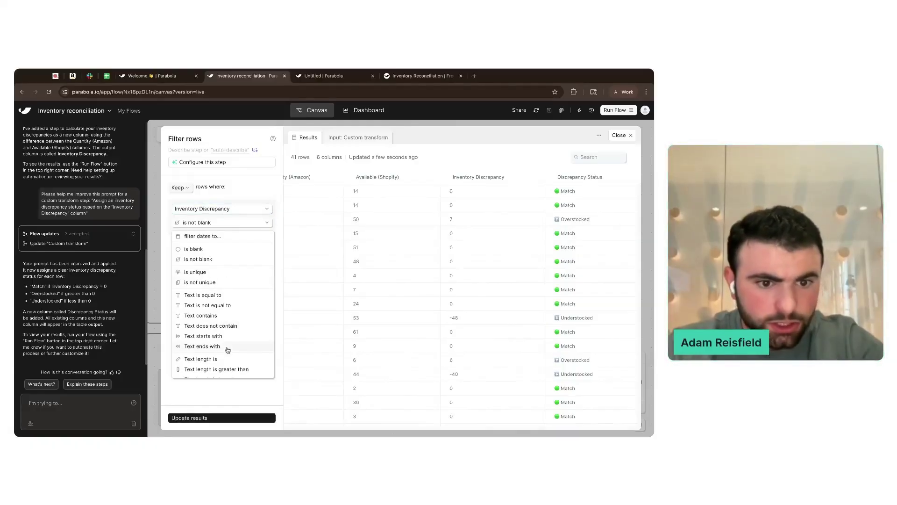
left_click(226, 300)
type("0")
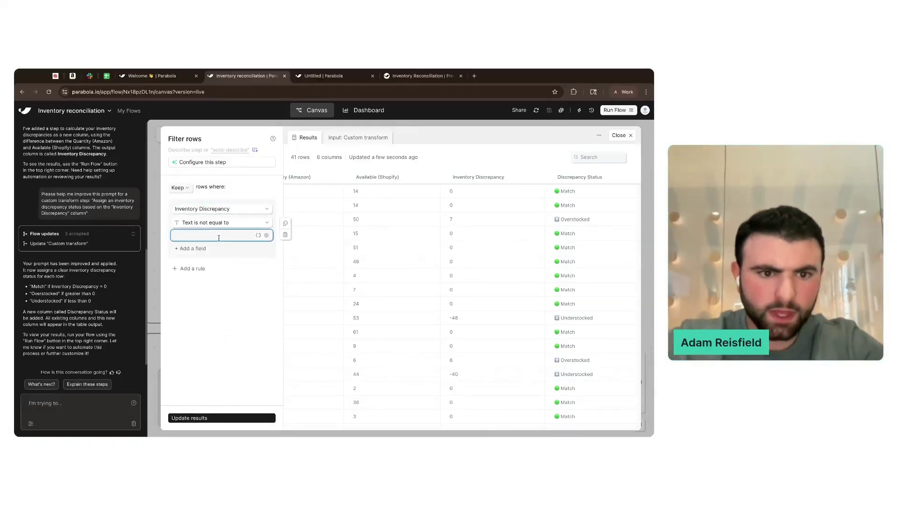
left_click(221, 419)
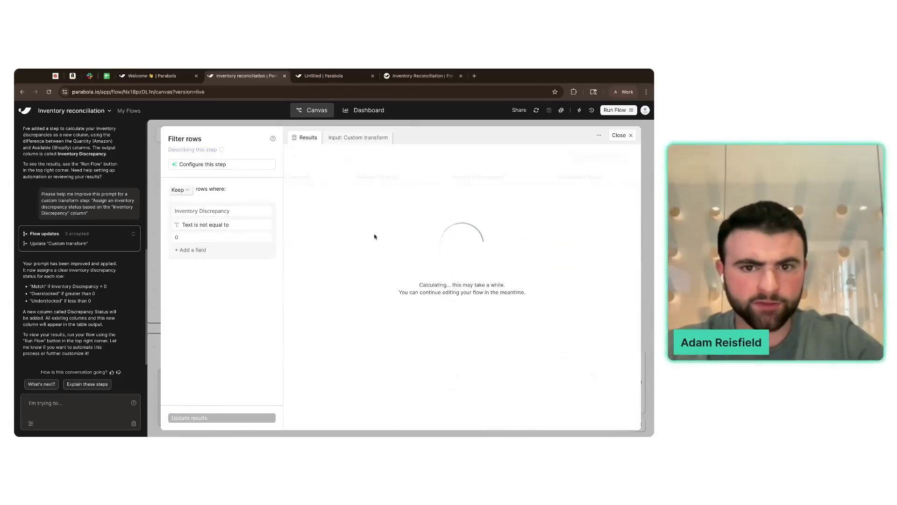
scroll(387, 242, "right", 2)
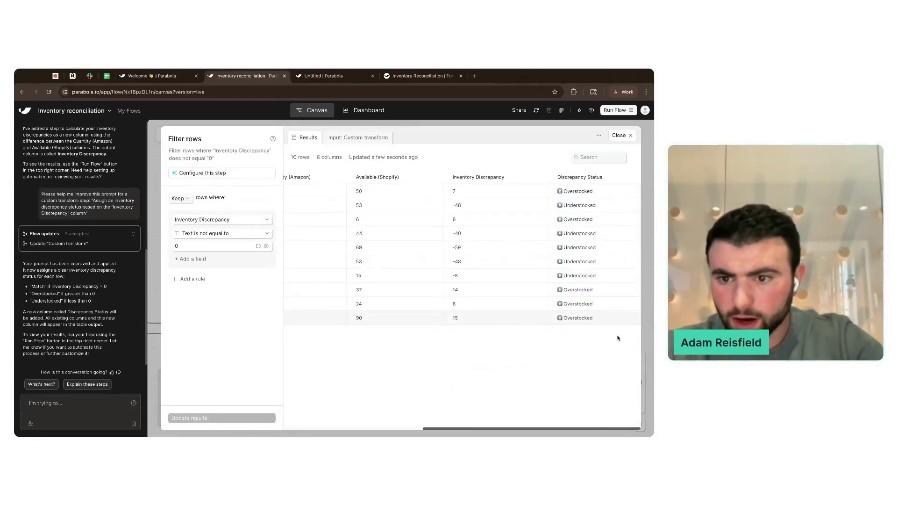
scroll(464, 359, "left", 5)
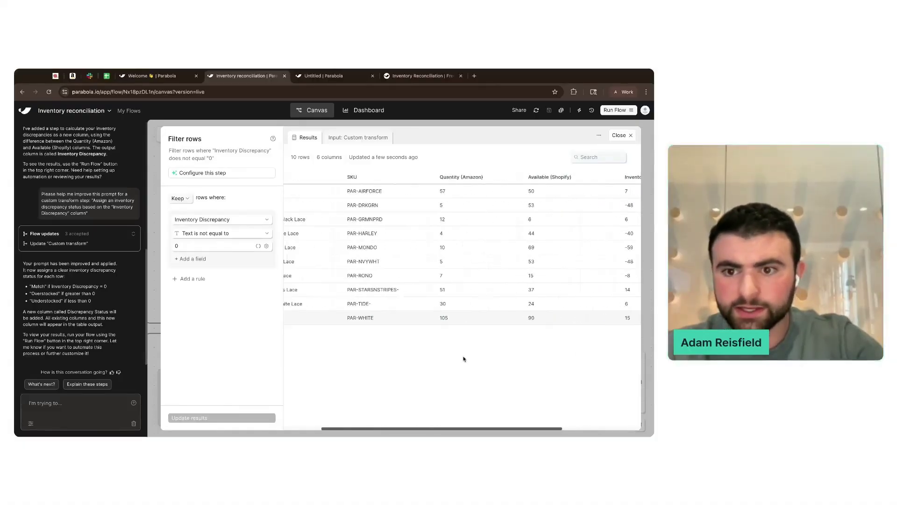
scroll(465, 359, "right", 5)
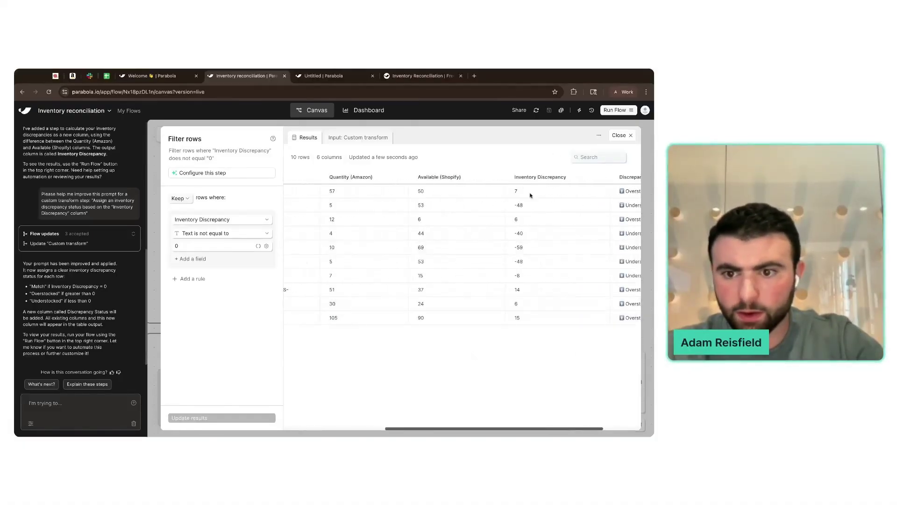
left_click(619, 135)
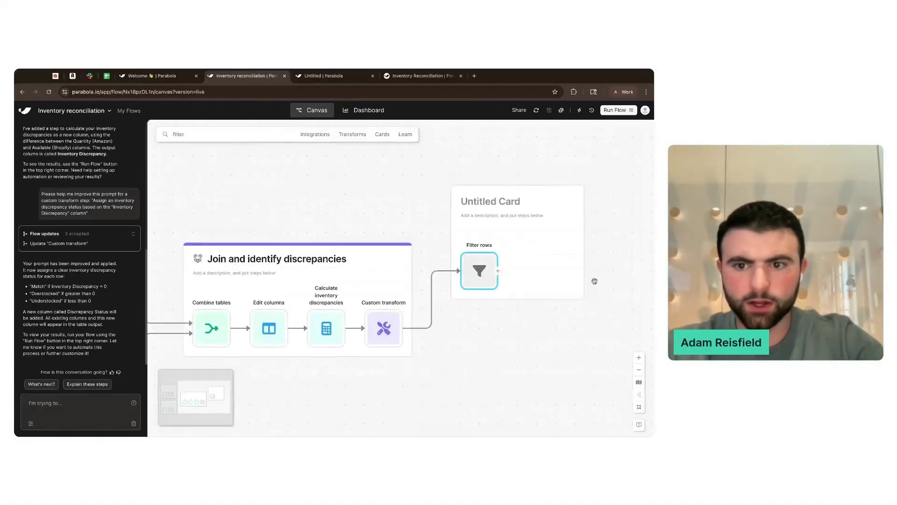
- Rename the Untitled Card to 'Alert team of discrepancies'
scroll(621, 282, "right", 5)
left_click(277, 197)
type("Al")
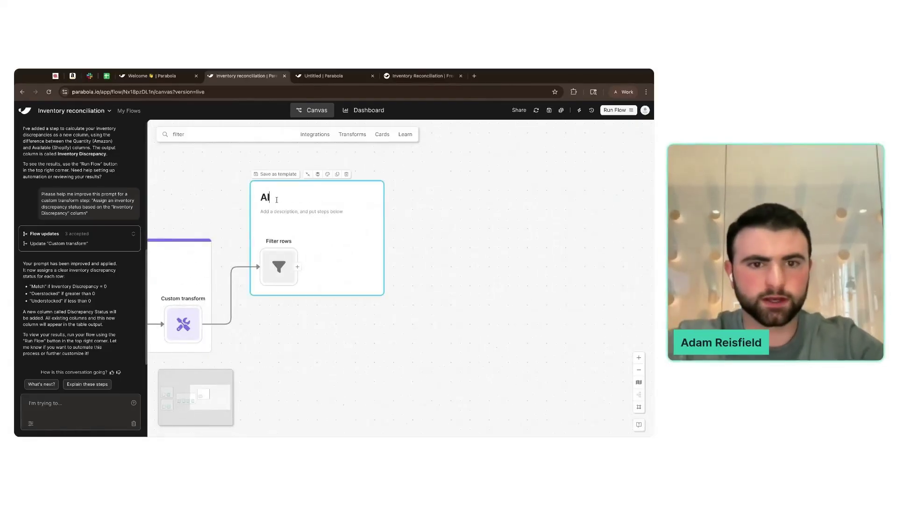
type("ert team of dis")
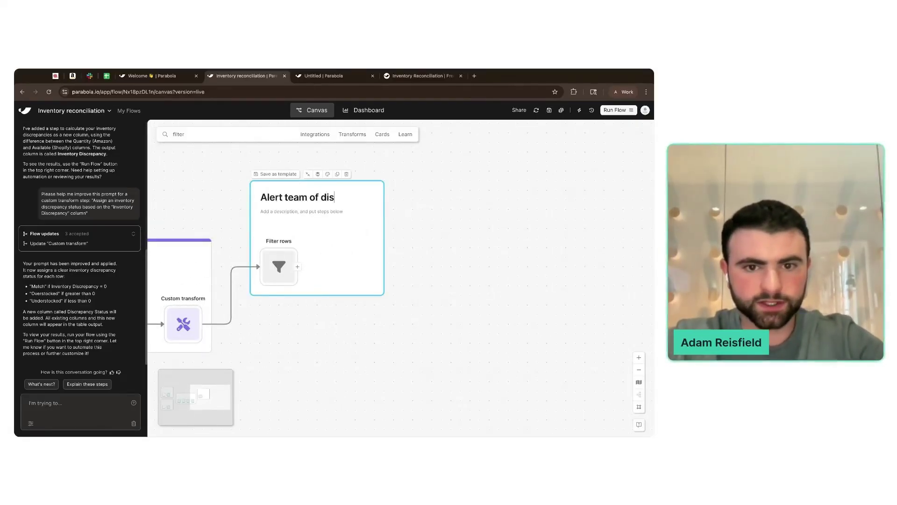
type("crepancies")
- Give the card a siren icon from an 'alert' search and a pink colour
left_click(318, 174)
left_click(266, 197)
type("alert")
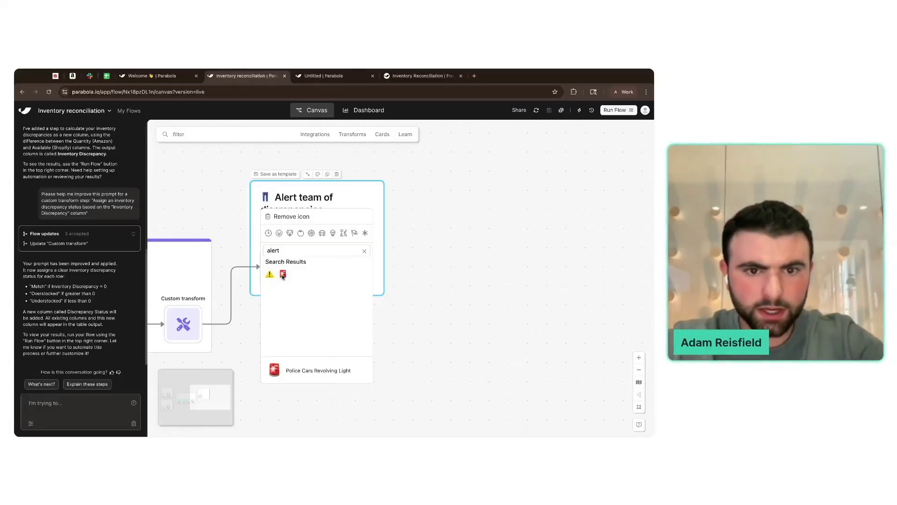
left_click(282, 275)
left_click(318, 174)
left_click(359, 188)
left_click(444, 227)
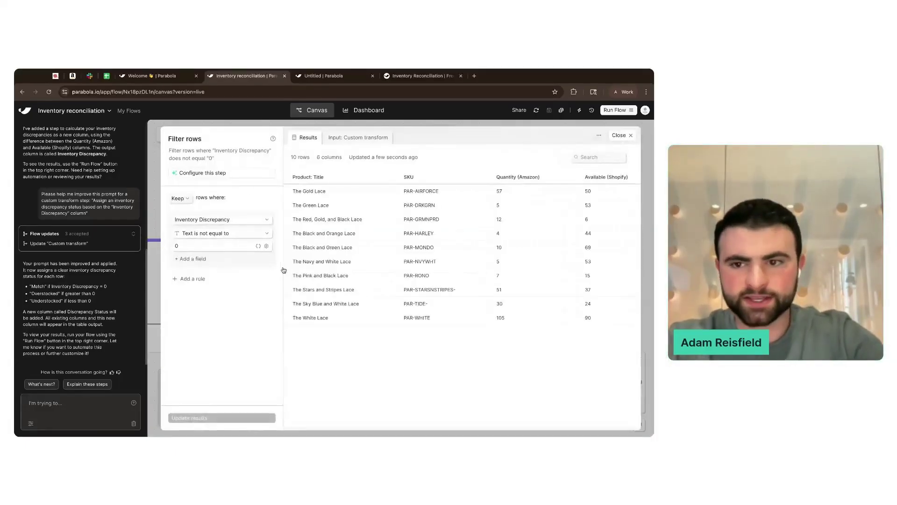
- Append a Send to Slack step after Filter rows
key("Escape")
left_click(195, 133)
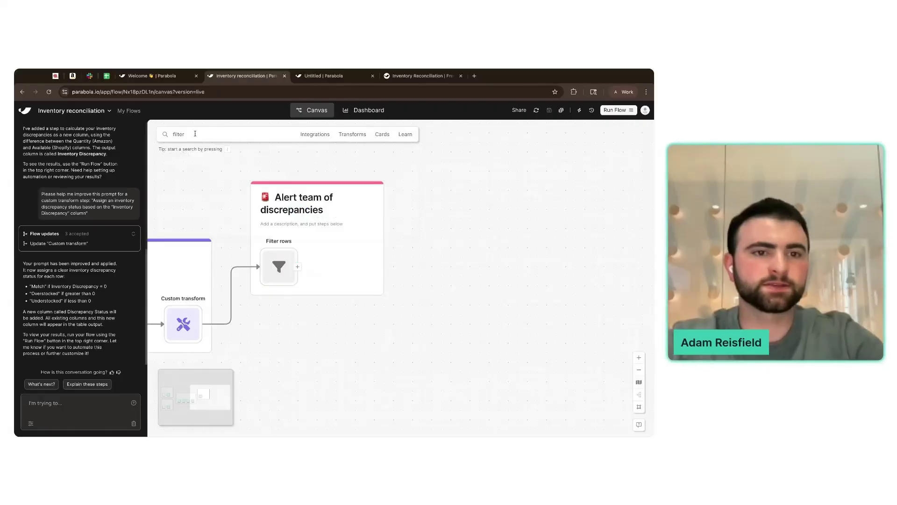
double_click(195, 134)
type("slack")
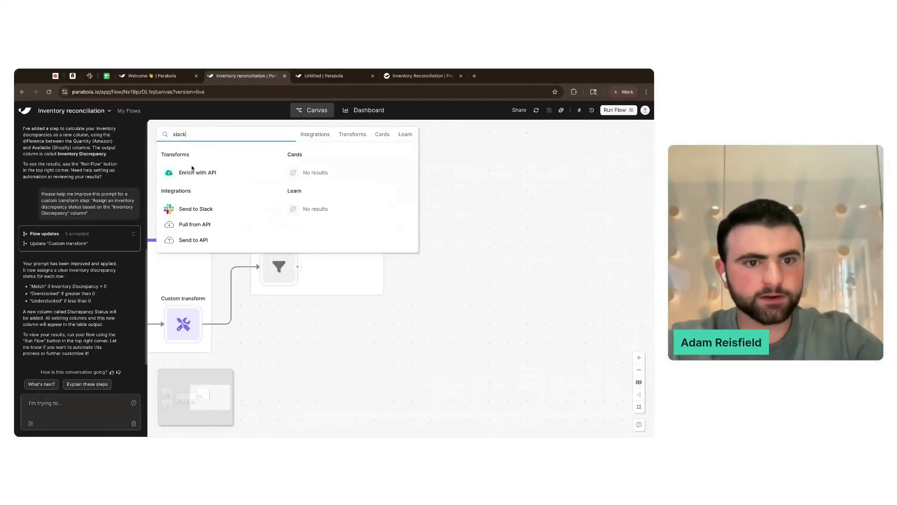
left_click(195, 208)
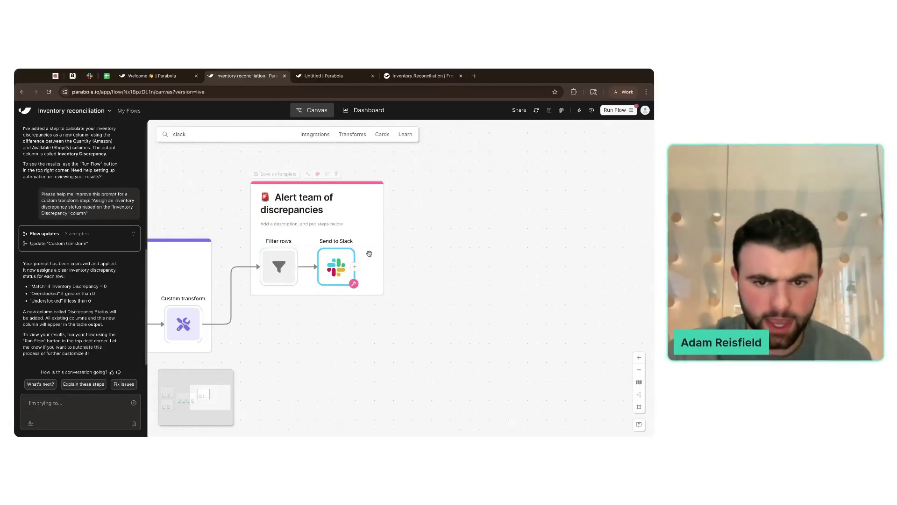
left_click(336, 266)
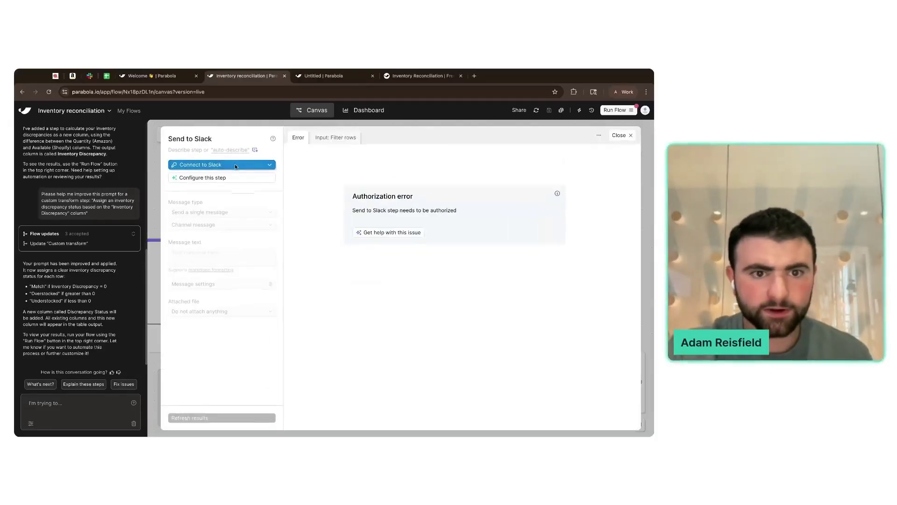
- Connect a new Slack account and set the message type to a single channel message
left_click(201, 165)
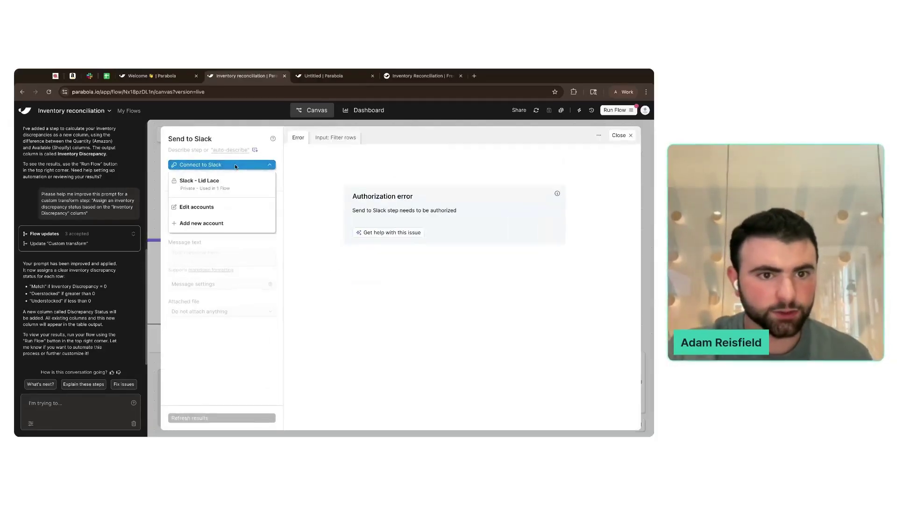
left_click(202, 223)
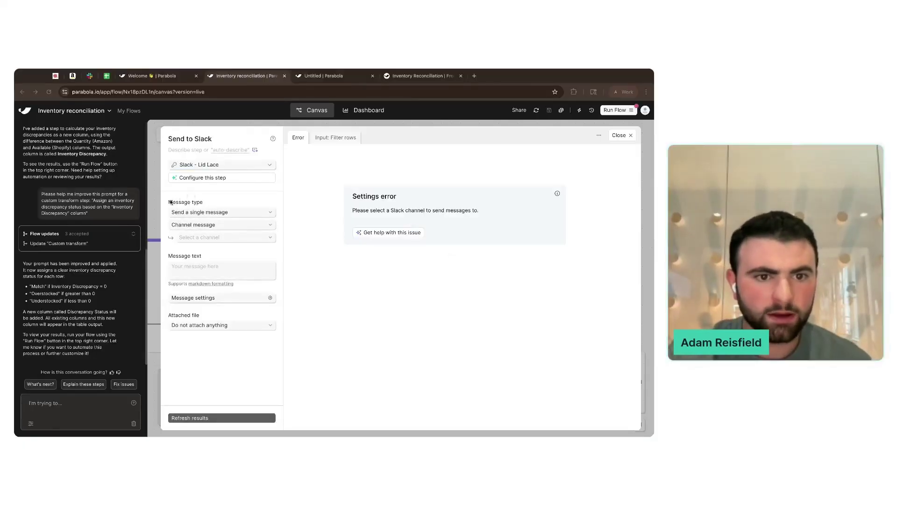
left_click(225, 212)
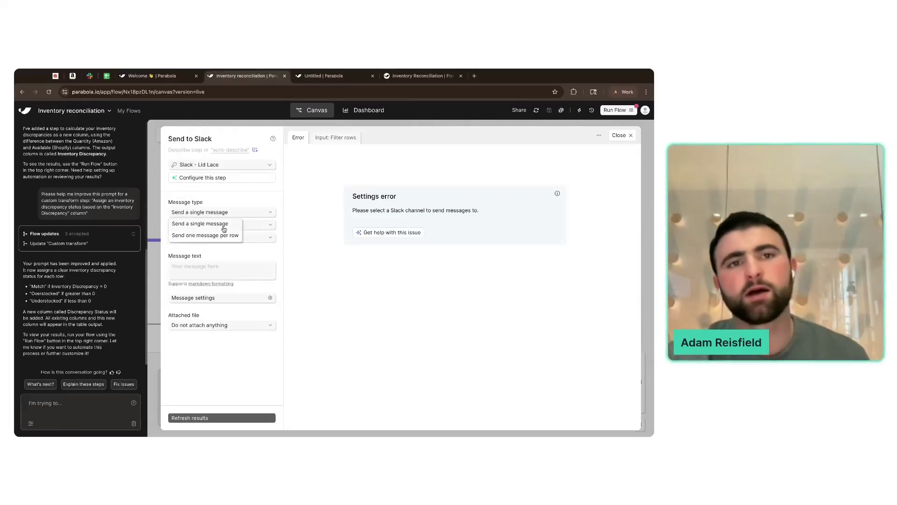
left_click(224, 228)
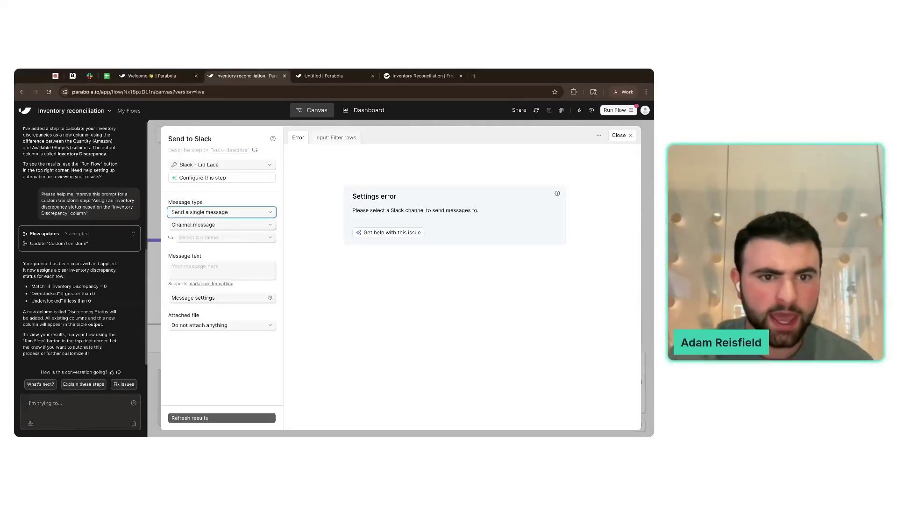
left_click(236, 228)
left_click(234, 228)
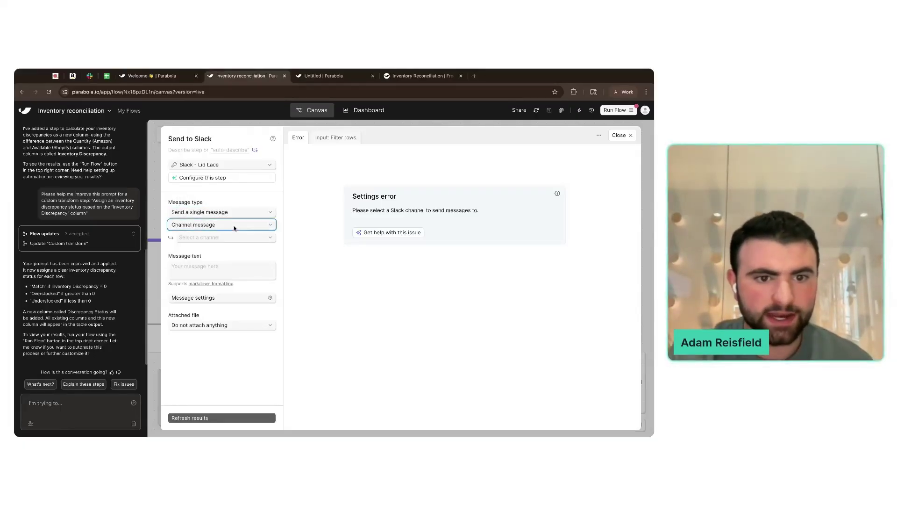
left_click(90, 76)
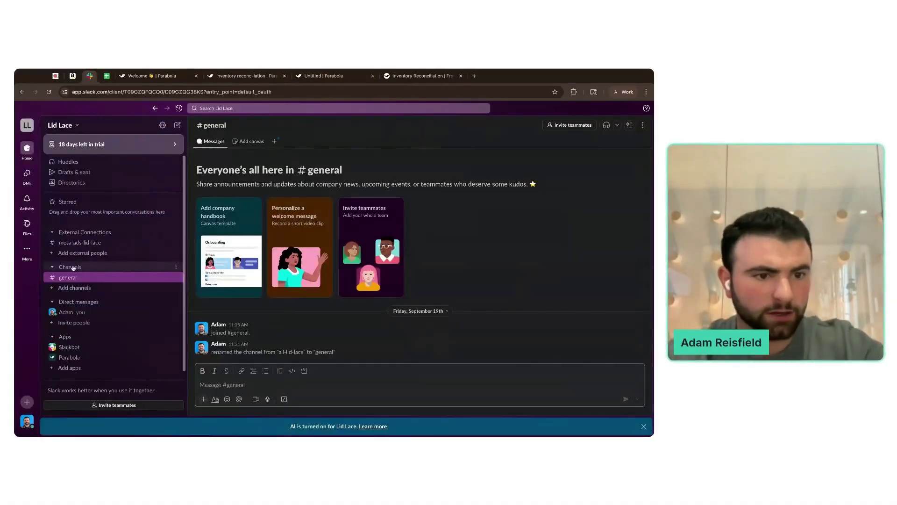
- Create a blank public Slack channel named ops-alerting without adding people
left_click(82, 267)
left_click(175, 267)
mouse_move(201, 273)
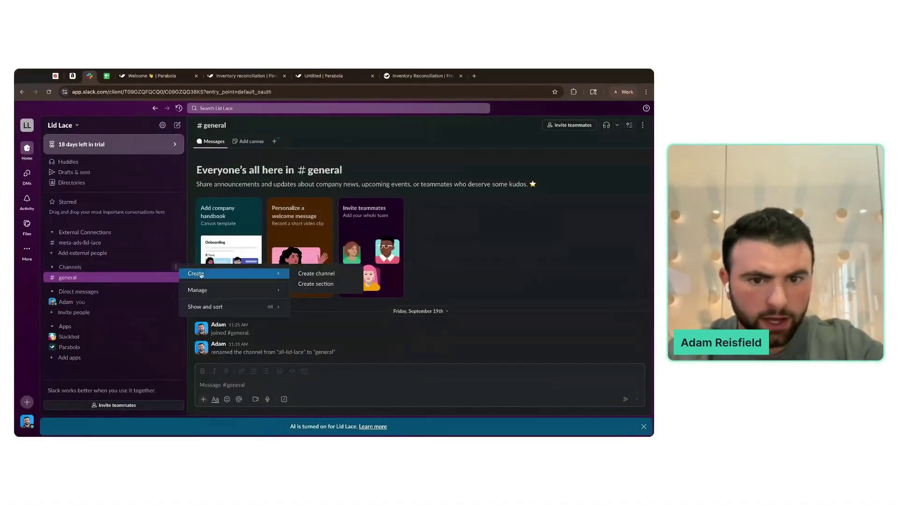
left_click(308, 273)
left_click(307, 180)
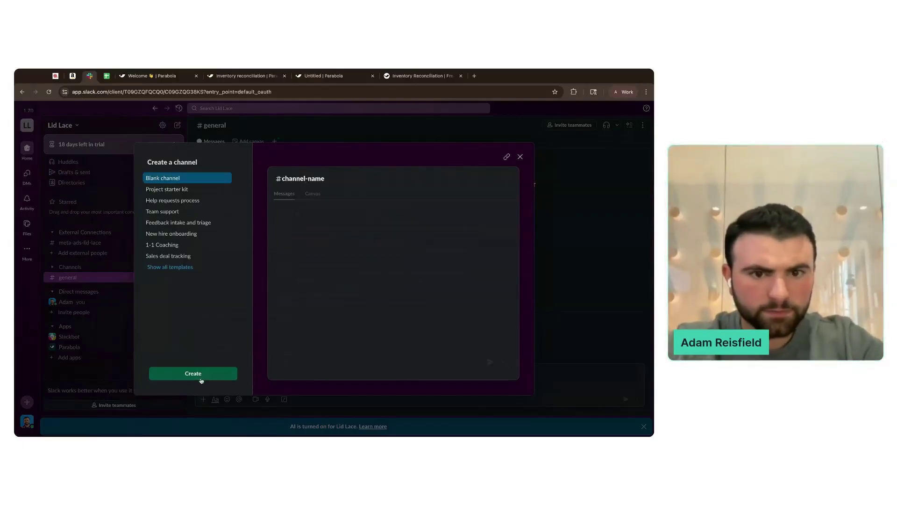
left_click(196, 374)
type("ops-alerting")
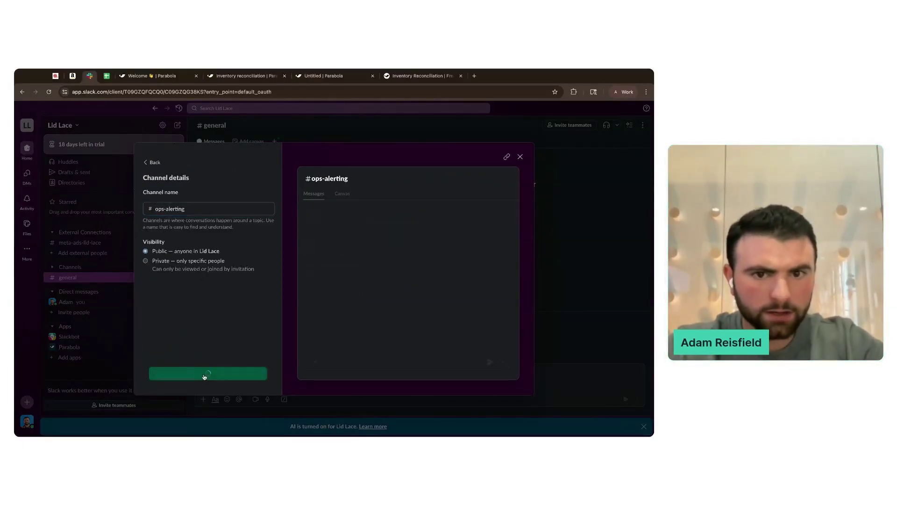
left_click(206, 373)
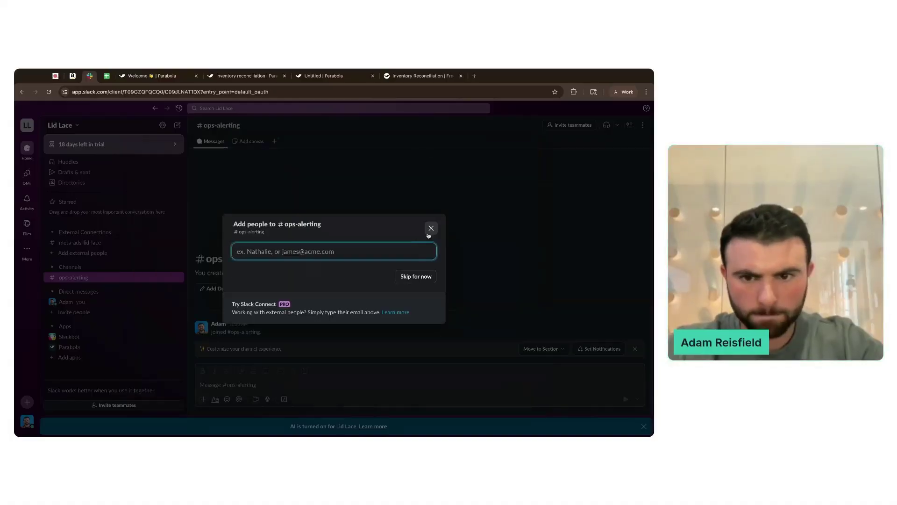
left_click(431, 229)
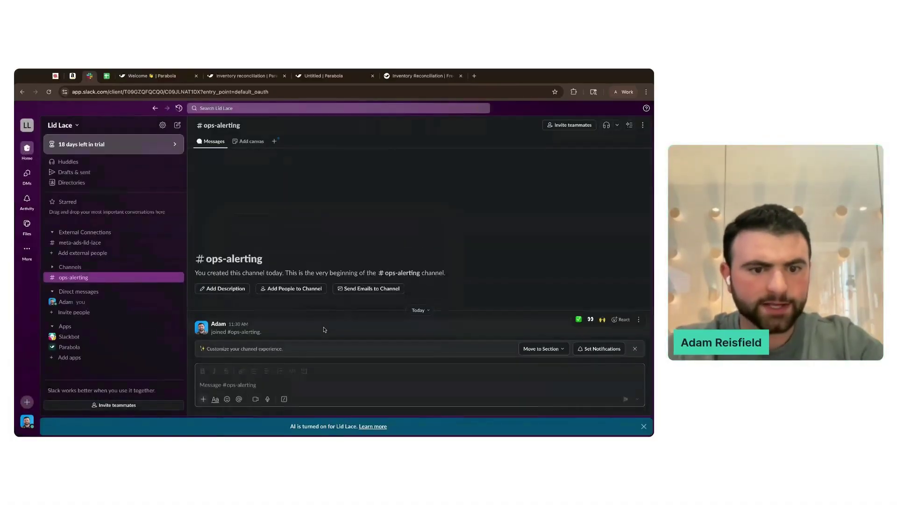
left_click(237, 77)
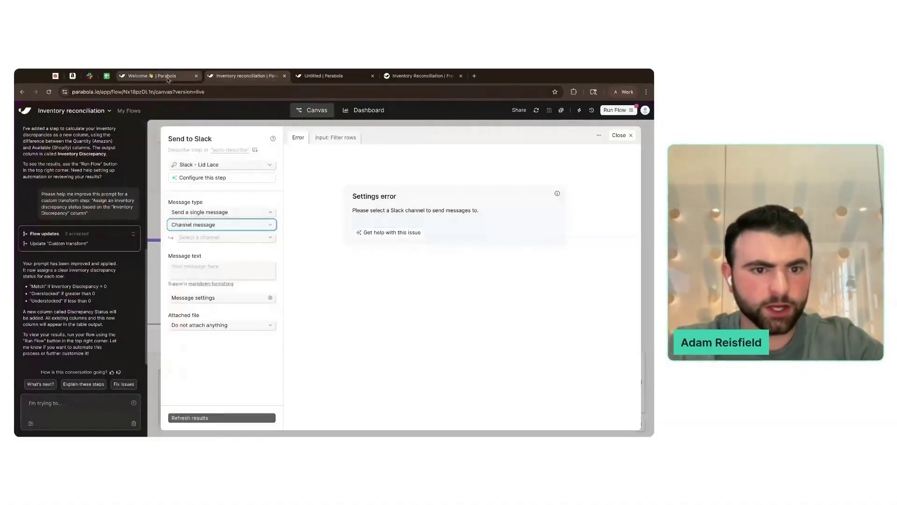
- Refresh the Send to Slack results and choose #ops-alerting as the destination channel
left_click(209, 418)
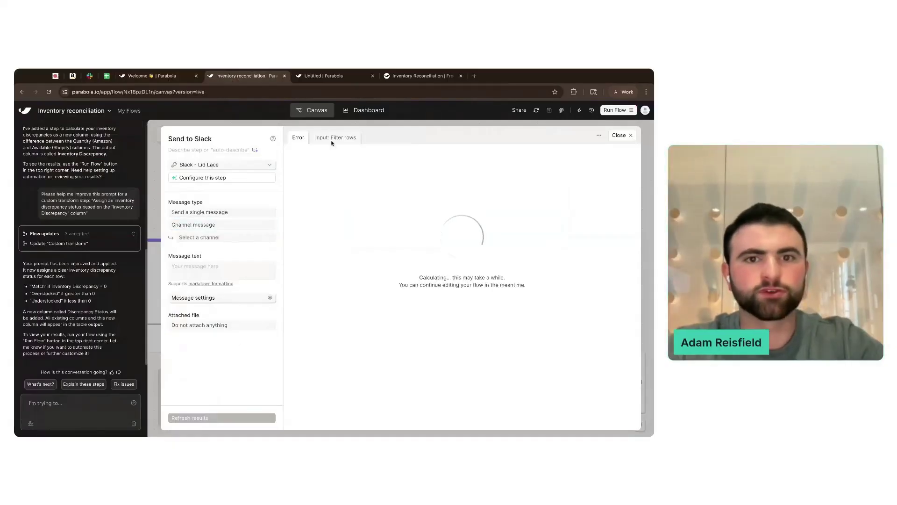
left_click(247, 239)
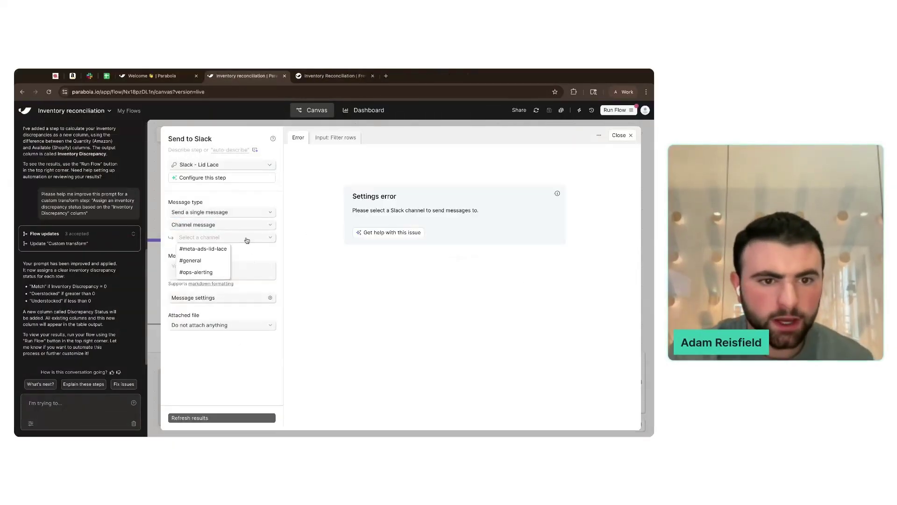
left_click(208, 273)
- Write the message 'Hey team — discrepancies identified for the SKUs listed below.'
left_click(231, 265)
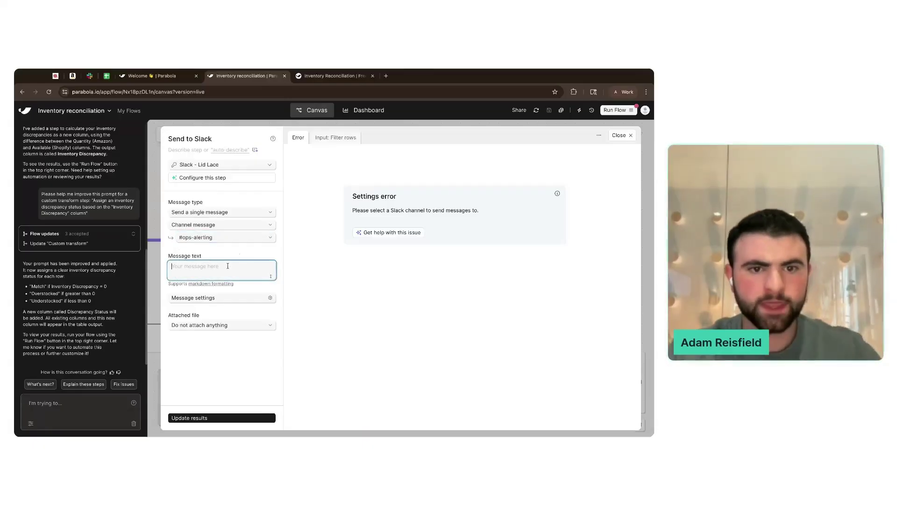
left_click(349, 137)
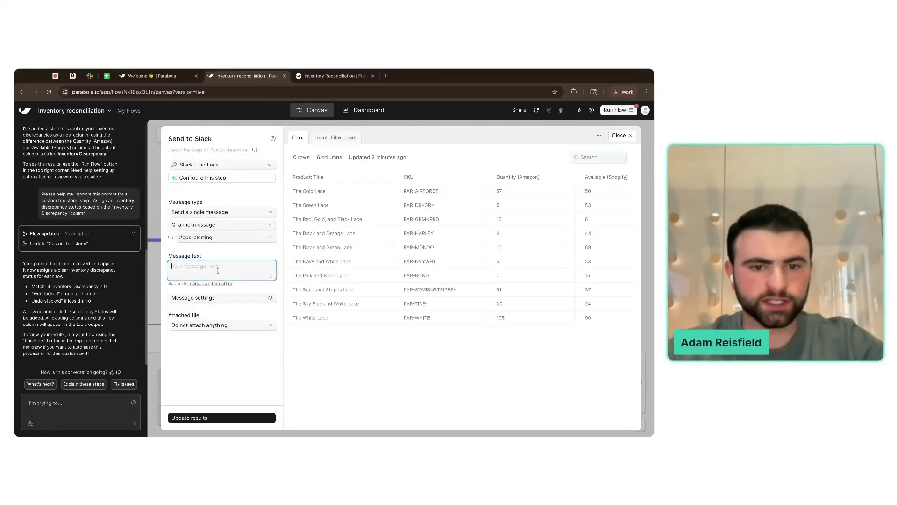
type("Hey team — discrepancies identified for t")
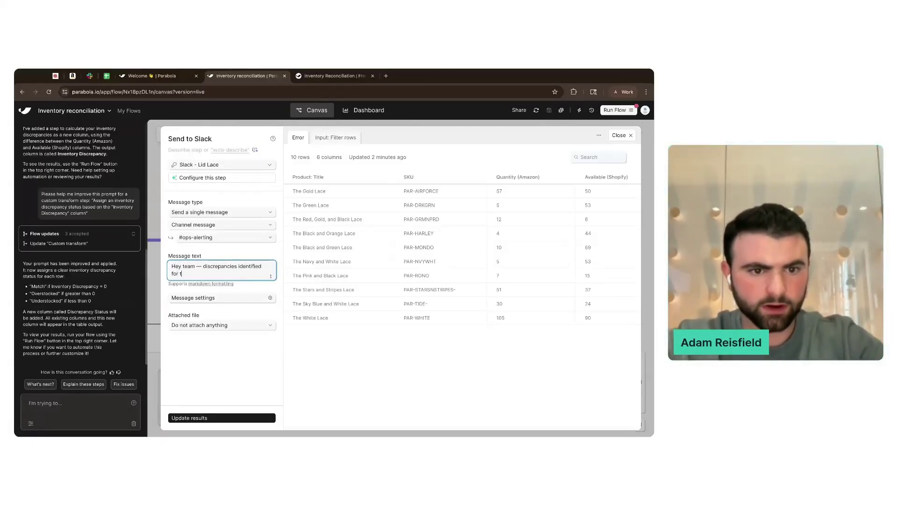
type("he SKUs listed below.")
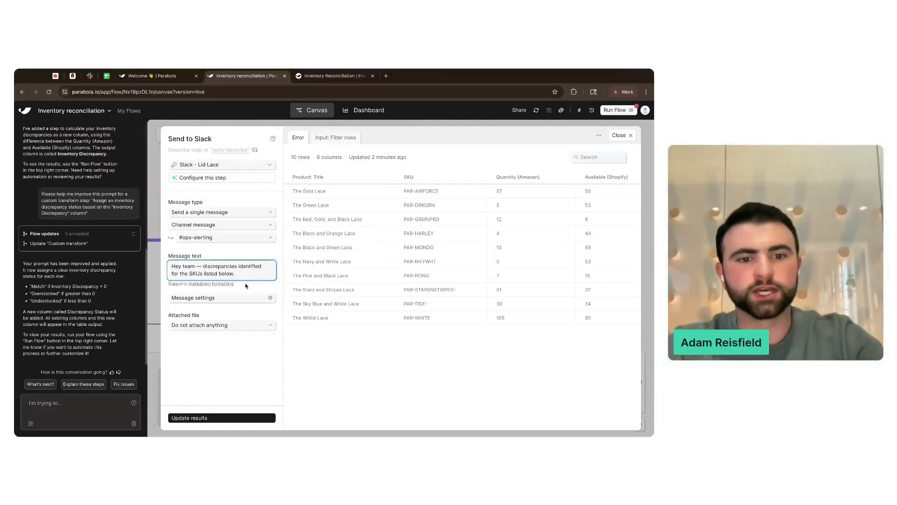
left_click(227, 284)
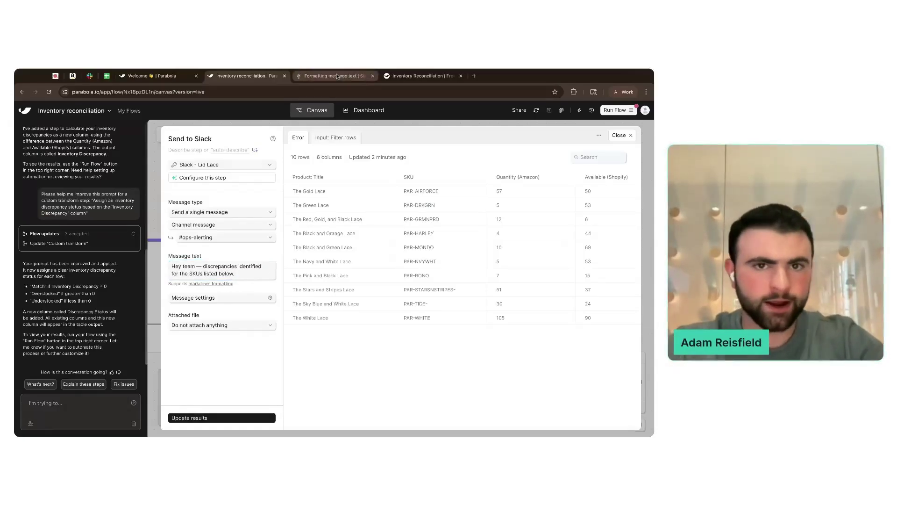
left_click(337, 76)
- Read the mrkdwn Visual basics syntax for _italic_ and *bold* text, then return to Parabola
scroll(322, 190, "down", 6)
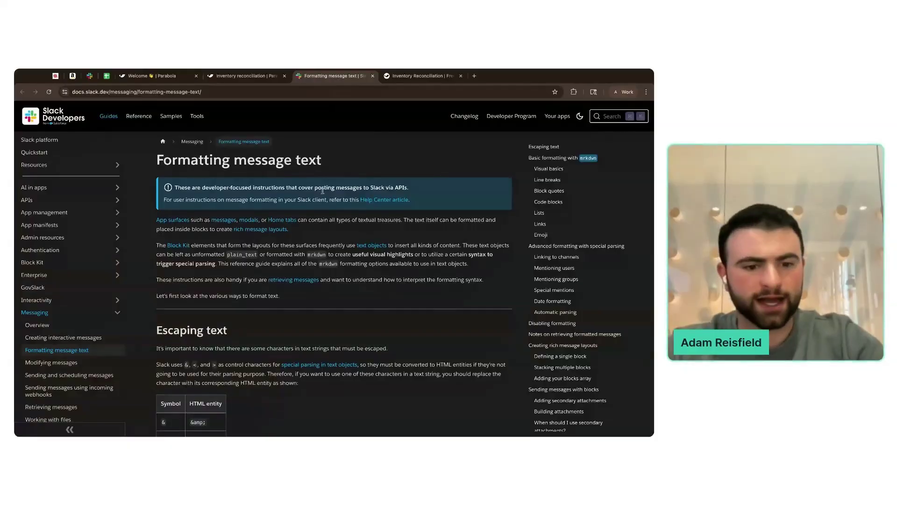
scroll(334, 281, "down", 3)
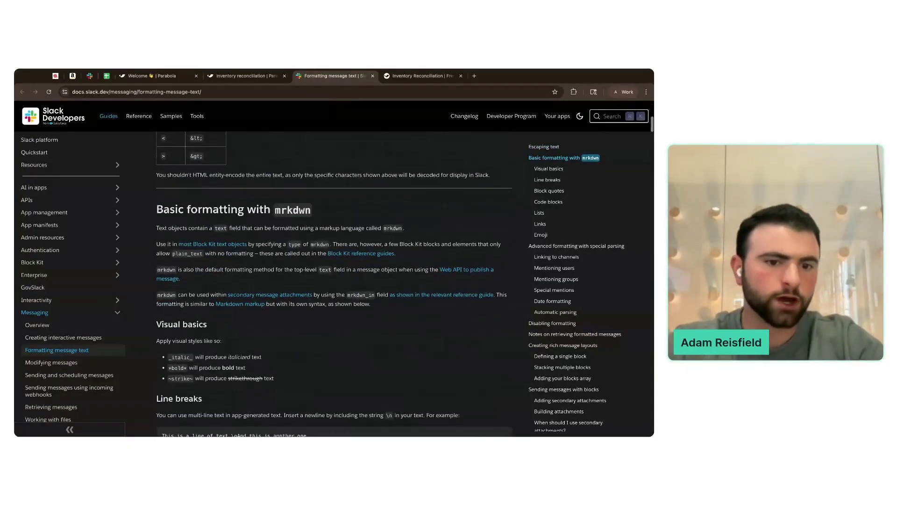
left_click_drag(169, 249, 261, 251)
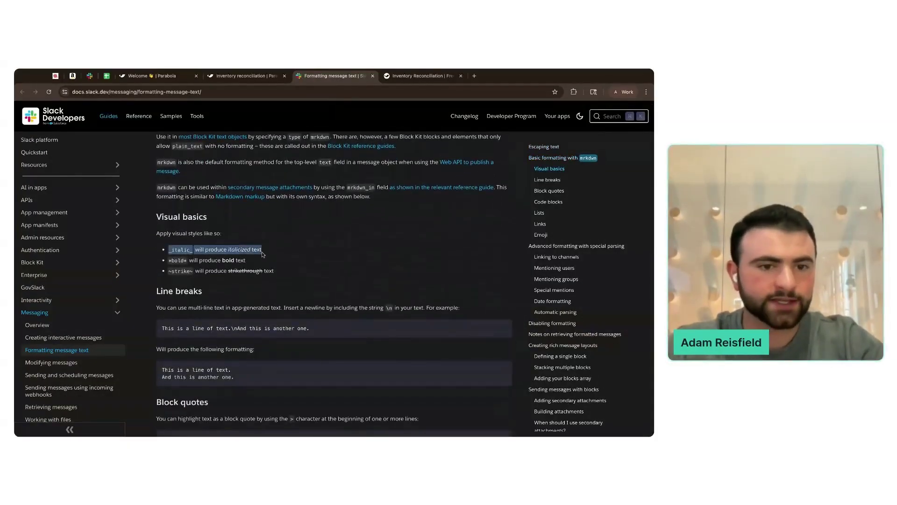
left_click(261, 253)
left_click_drag(169, 253, 171, 253)
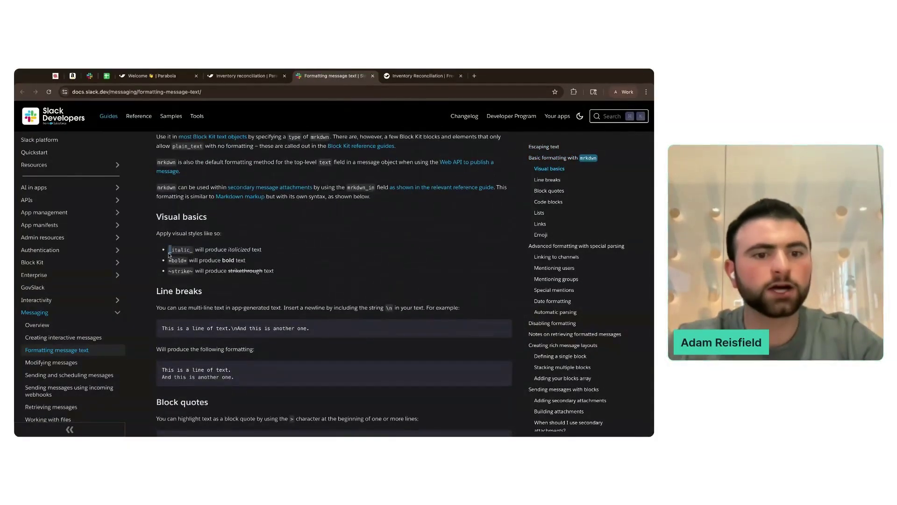
left_click(185, 262)
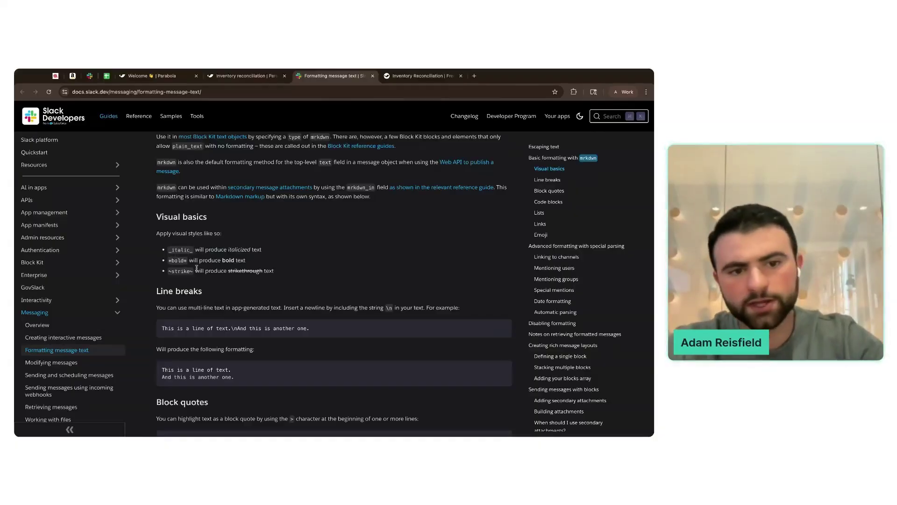
left_click(259, 76)
- Make 'discrepancies identified' bold with asterisks and put a siren emoji before it
left_click(204, 268)
type("*")
left_click(264, 267)
type("*")
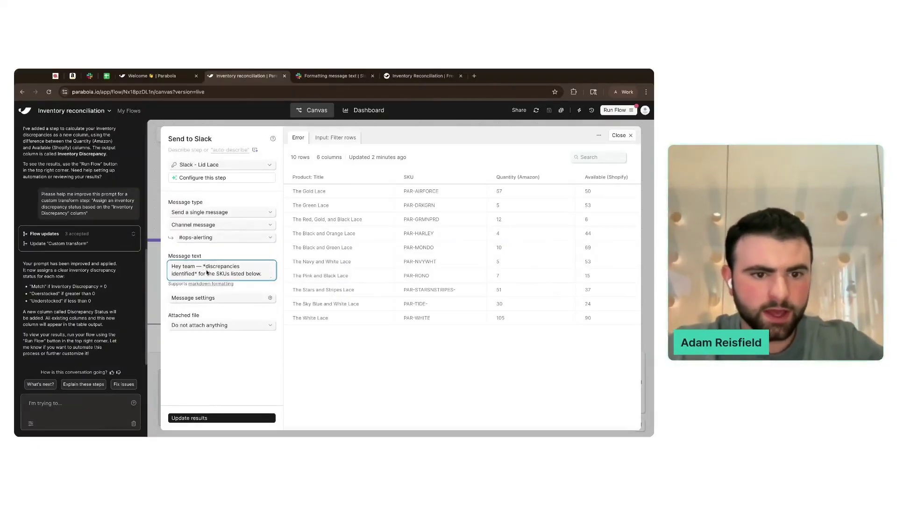
type("🚨")
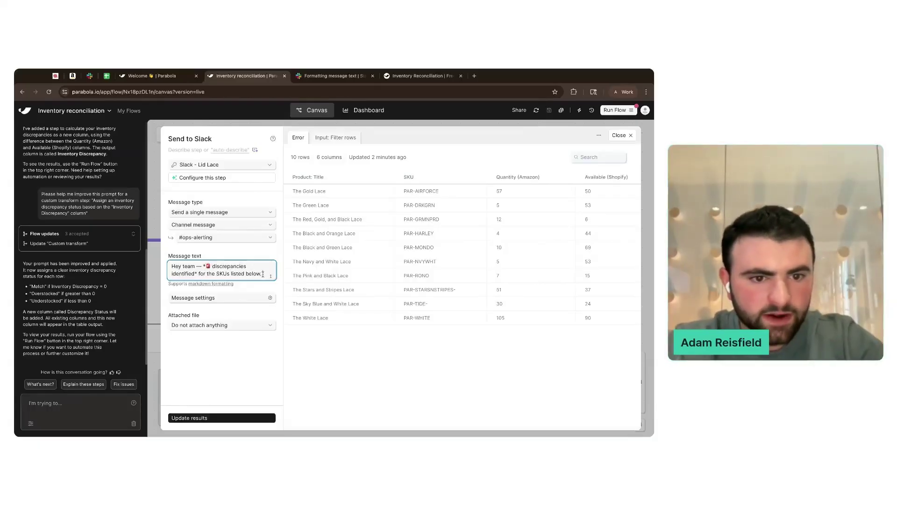
left_click(253, 289)
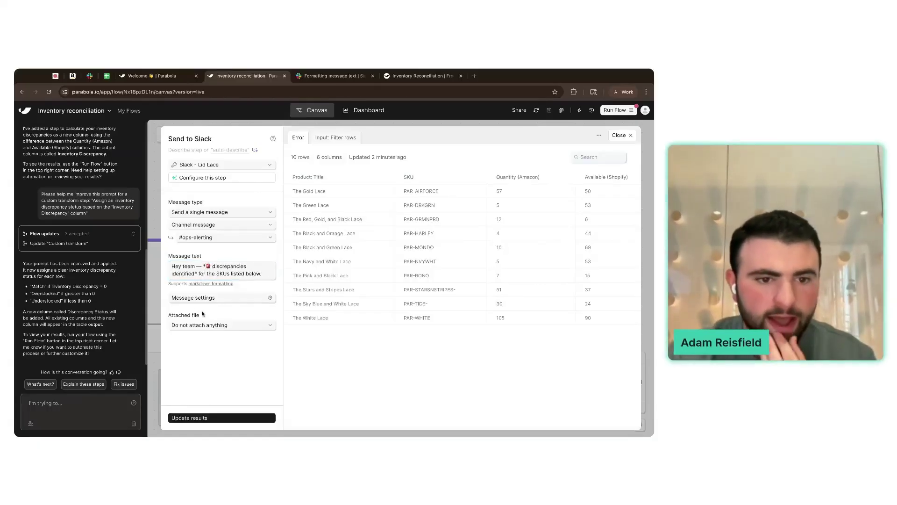
- Attach the entire table as a CSV file named Discrepancies
left_click(215, 325)
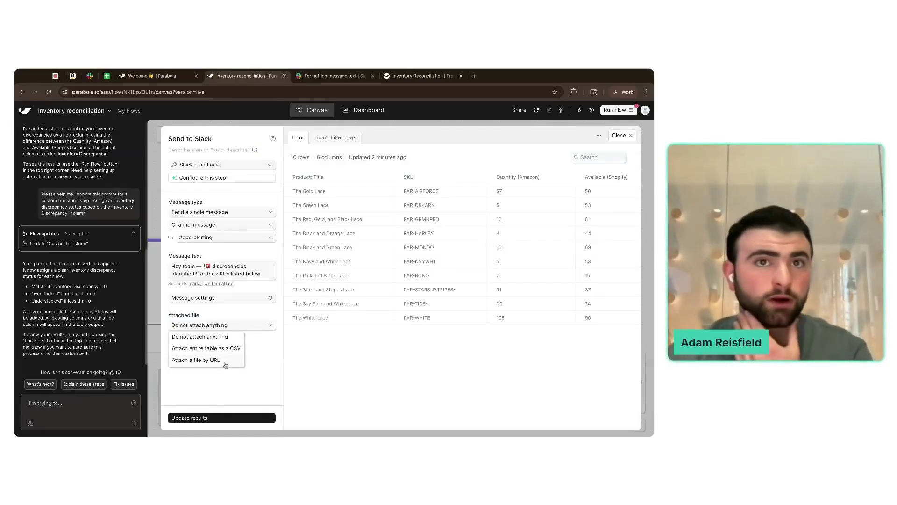
left_click(220, 348)
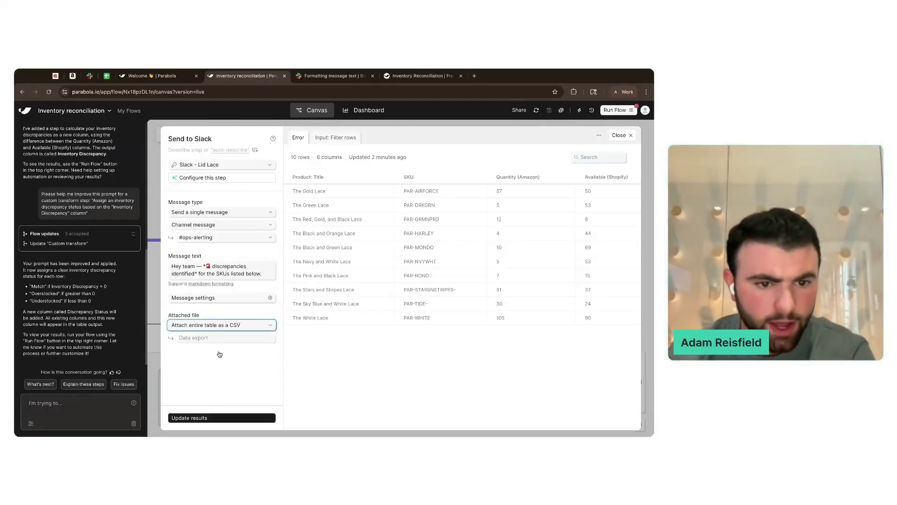
left_click(211, 340)
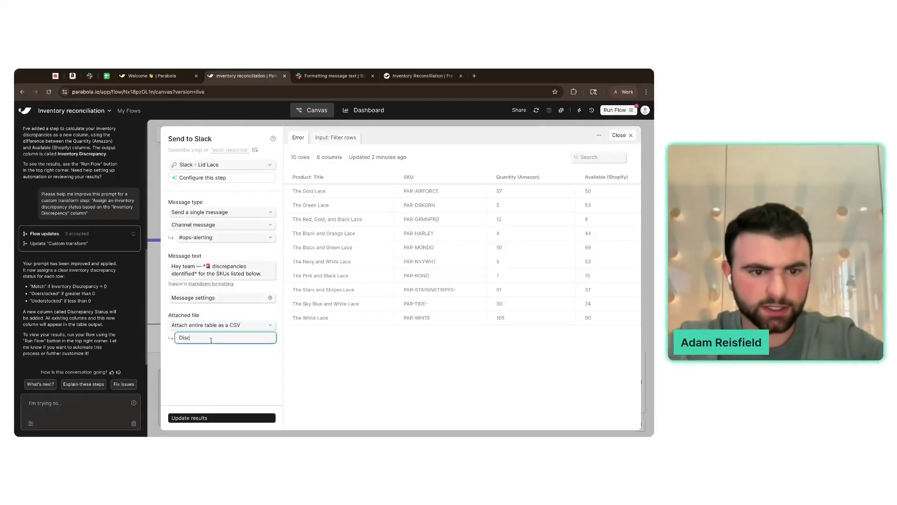
type("Discrepancies")
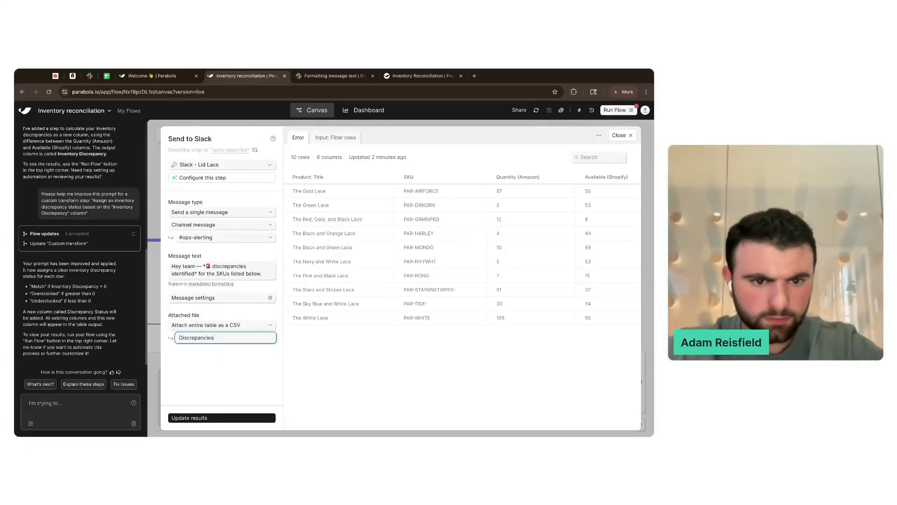
left_click(226, 317)
left_click(226, 301)
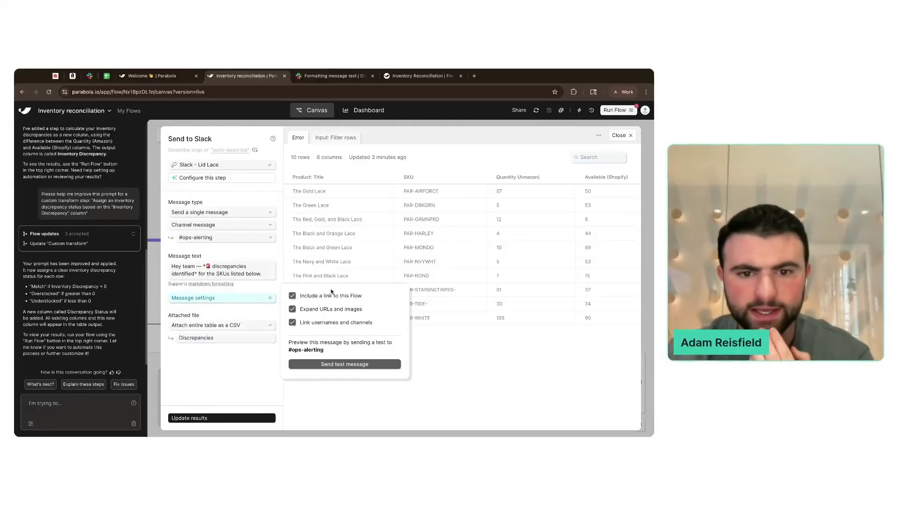
- Turn off URL and image expansion, send a test message to #ops-alerting, and switch to Slack
left_click(343, 311)
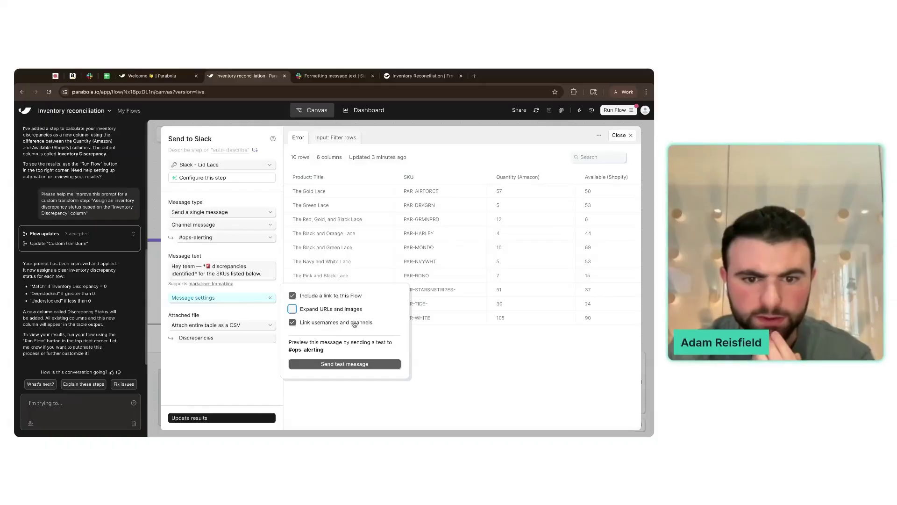
left_click(346, 365)
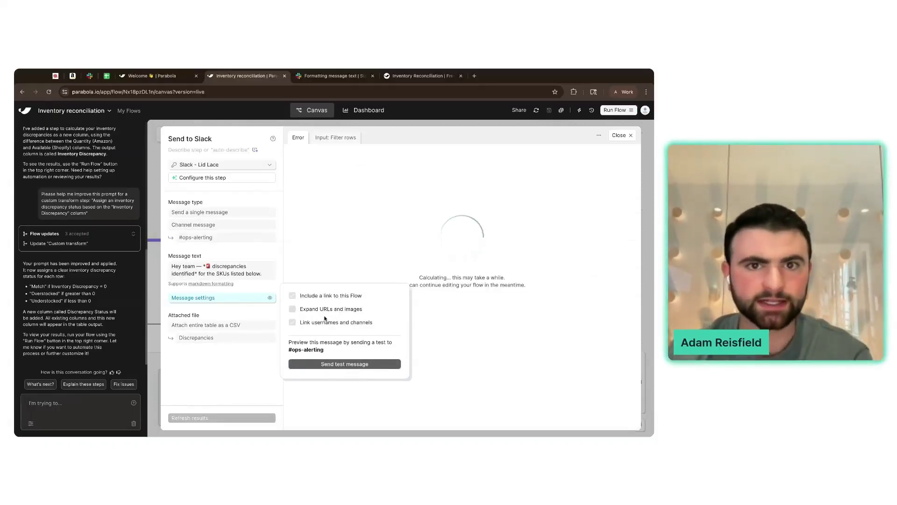
left_click(335, 78)
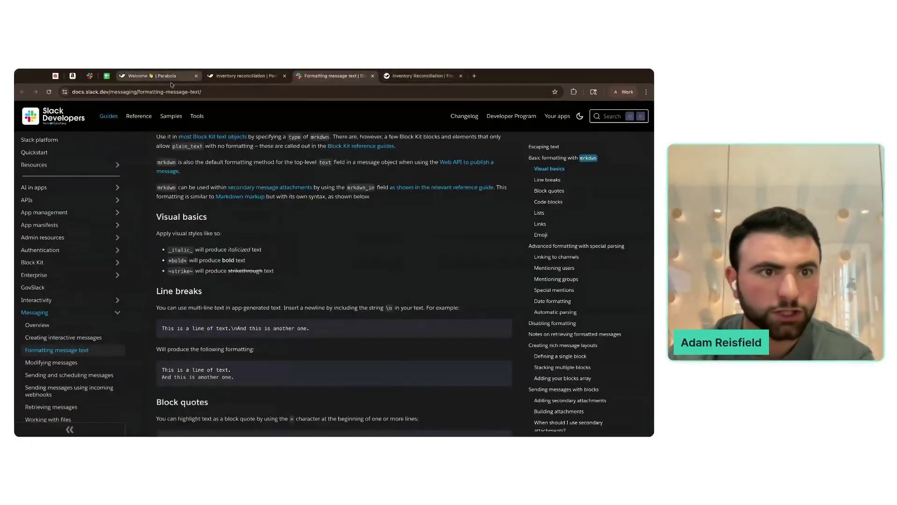
left_click(89, 77)
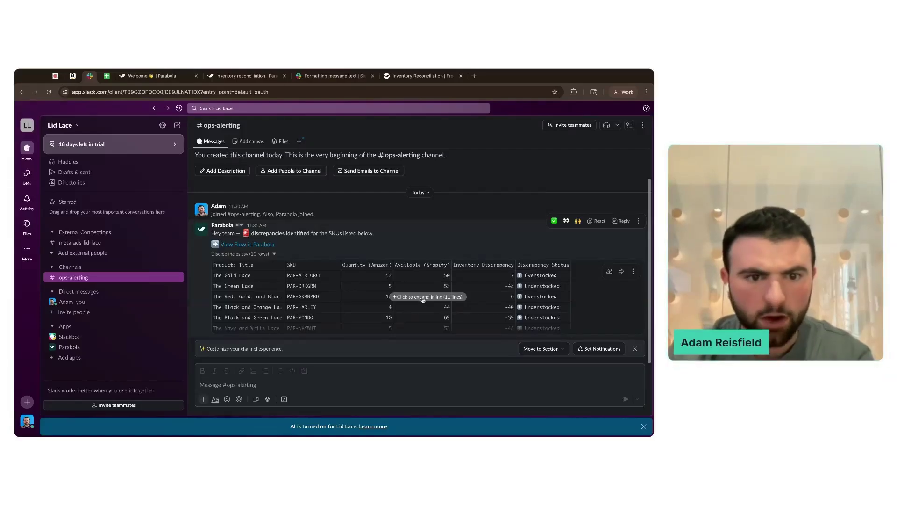
- Expand the Discrepancies CSV snippet in #ops-alerting to see all 10 rows, then return to Parabola
left_click(423, 302)
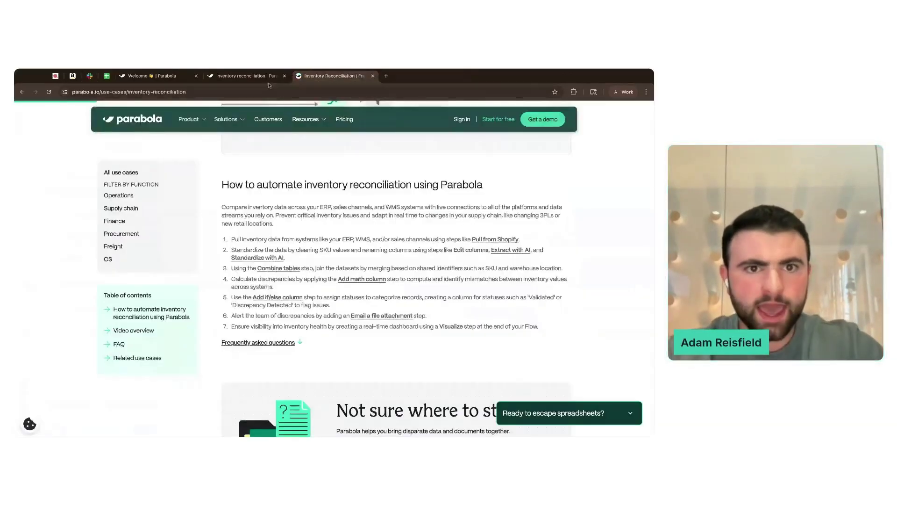
left_click(245, 76)
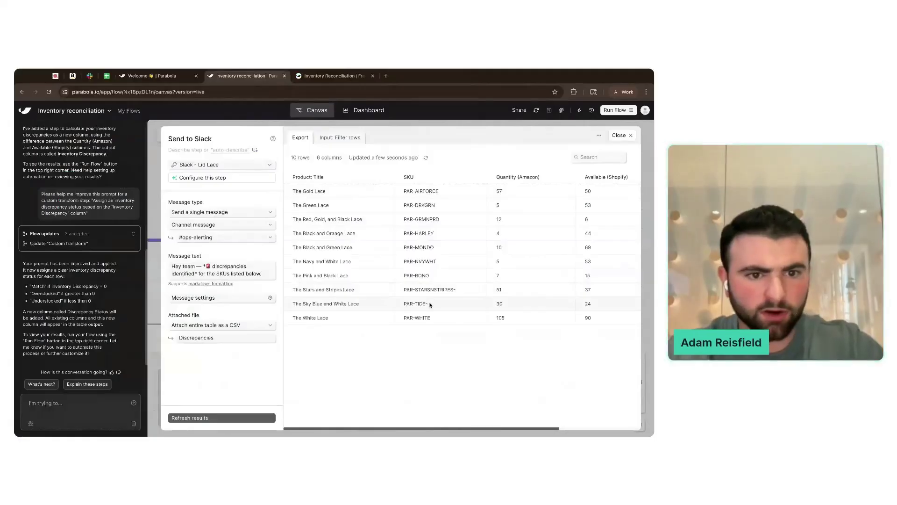
scroll(430, 305, "right", 5)
scroll(431, 304, "left", 5)
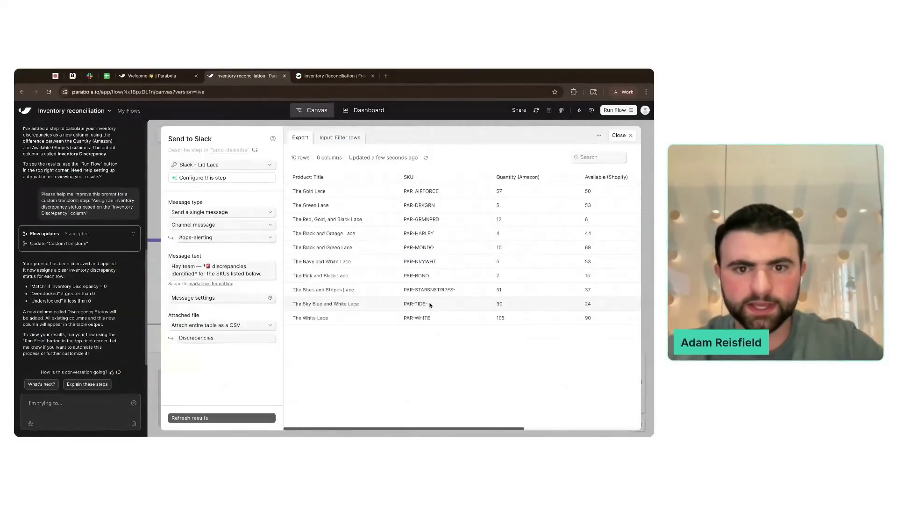
key("Escape")
- Add an Email a file attachment step below Send to Slack
left_click(231, 134)
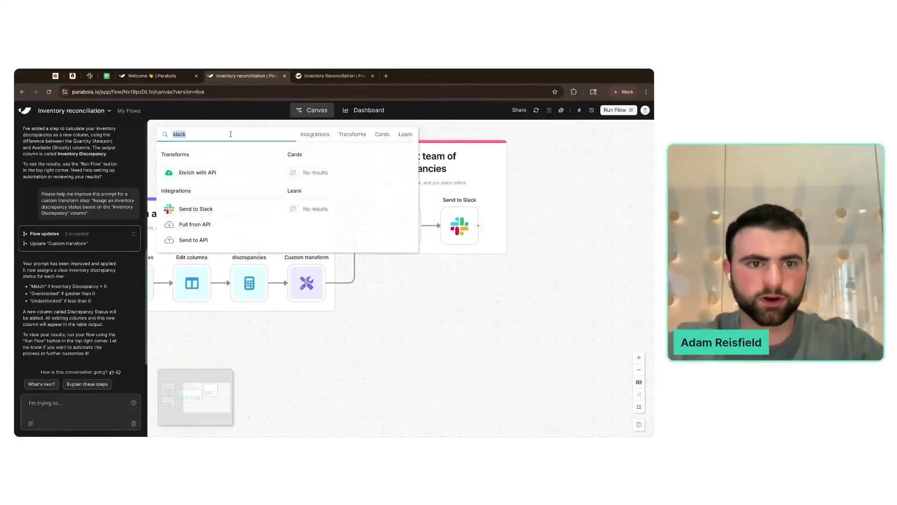
type("email")
left_click_drag(222, 214, 455, 246)
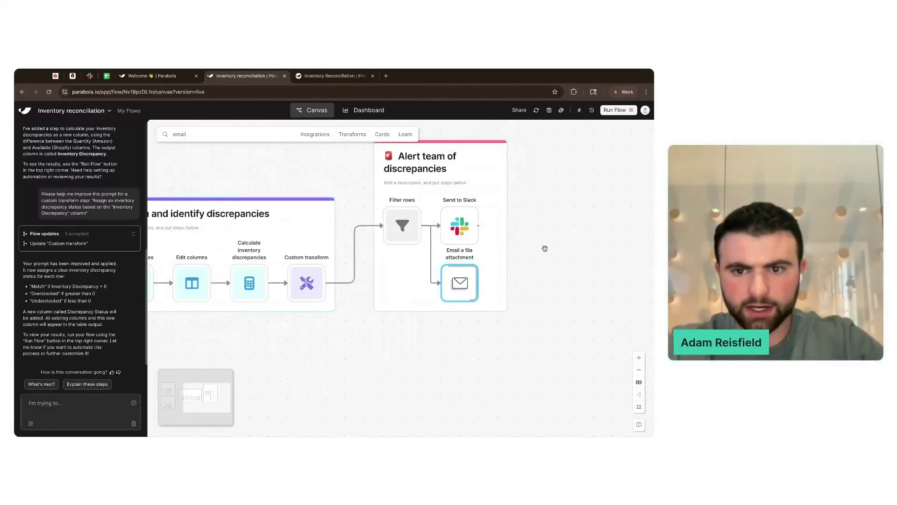
left_click(459, 282)
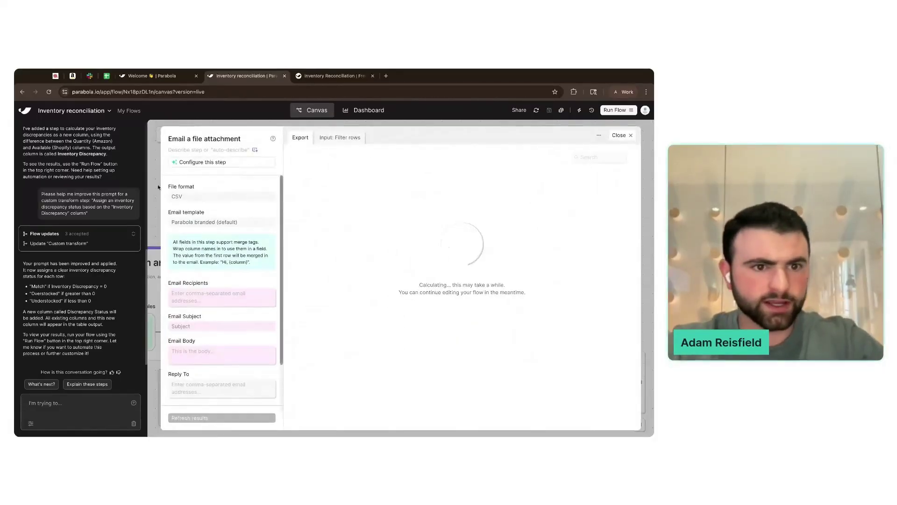
- Ask the AI assistant to set up the Email a file attachment step
left_click(93, 402)
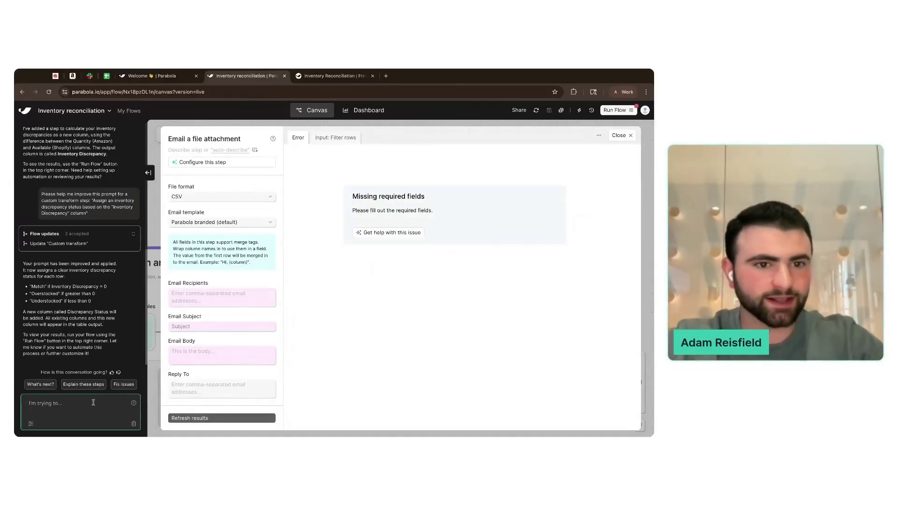
type("Set u")
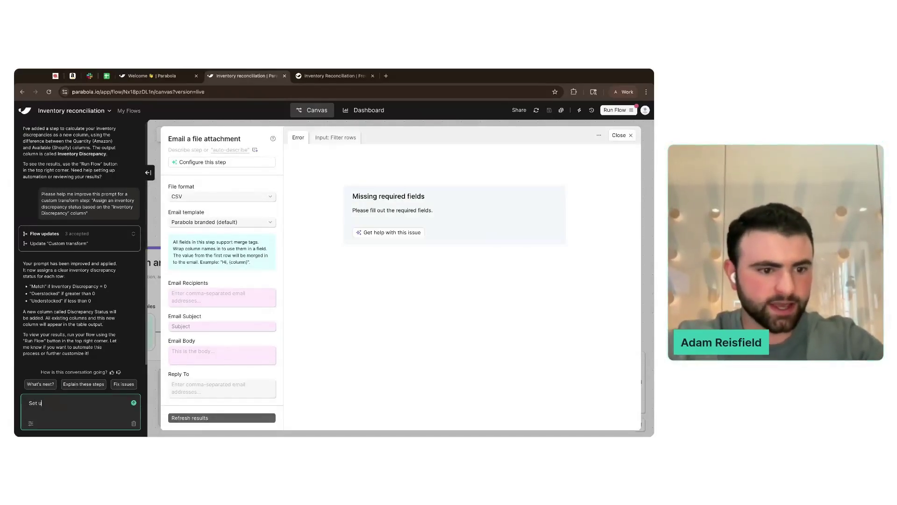
type("p my email a")
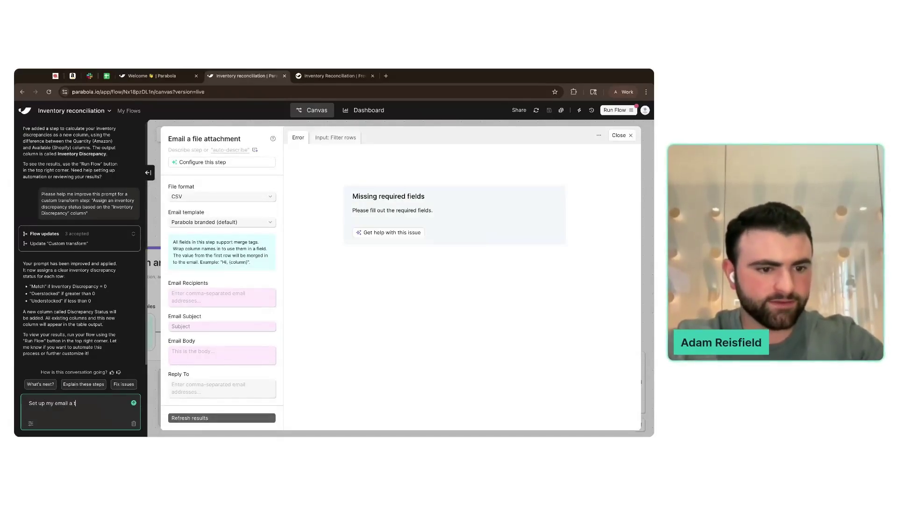
type(" file attachment step")
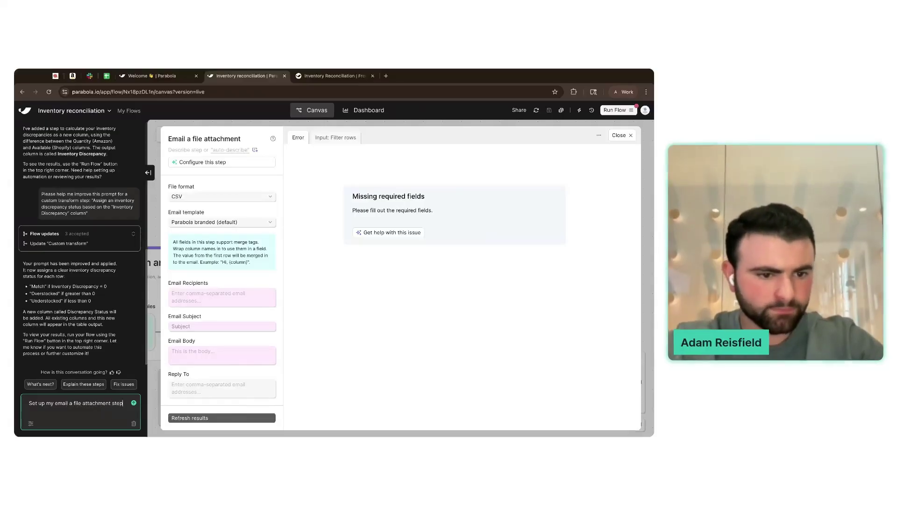
key("Return")
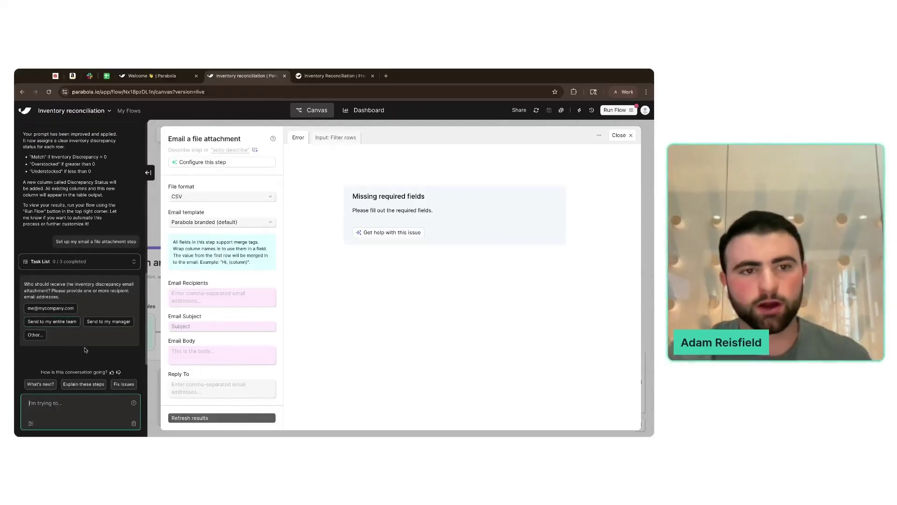
- Add an Experiment with AI step to the Alert group, fed by Filter rows
left_click(148, 172)
left_click(619, 135)
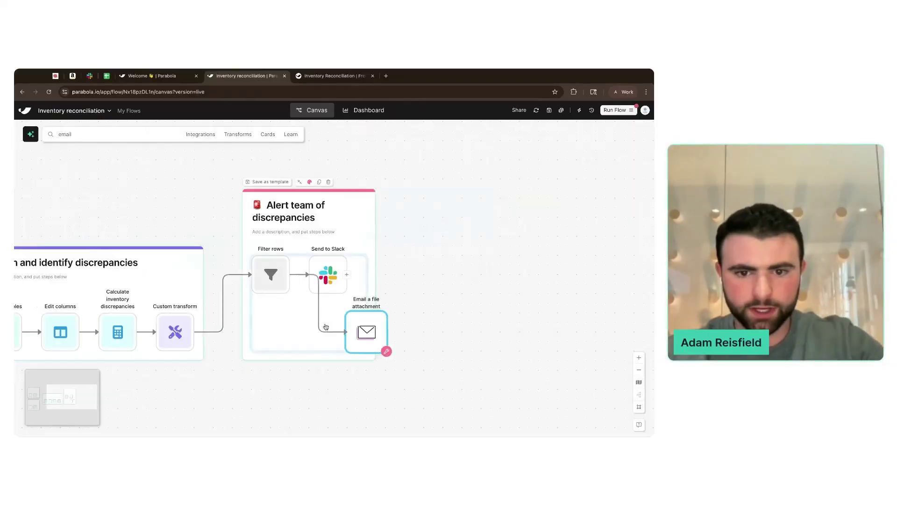
left_click_drag(384, 332, 380, 336)
left_click(225, 211)
left_click(246, 205)
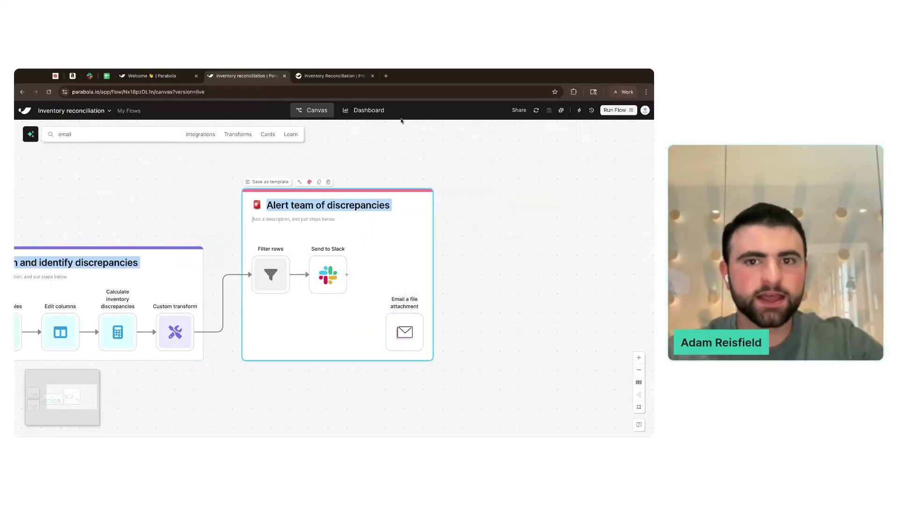
left_click(117, 134)
type("experi")
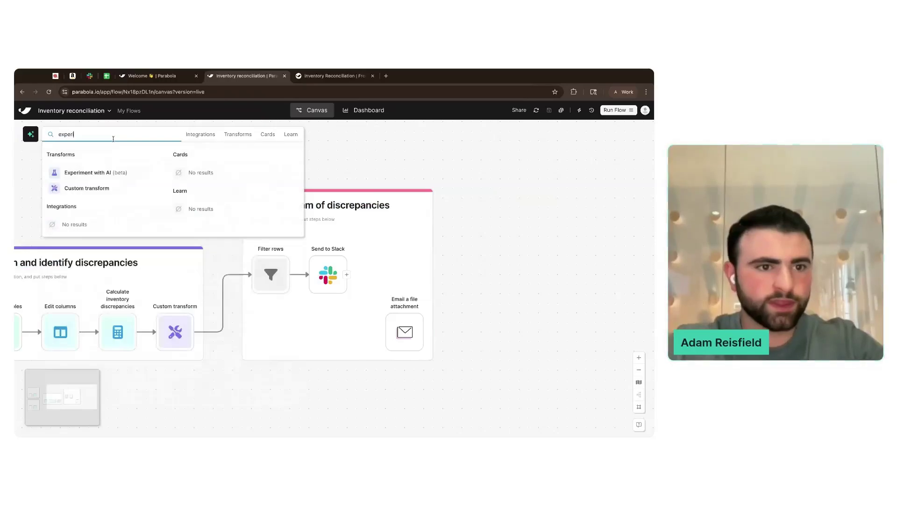
left_click_drag(82, 172, 327, 331)
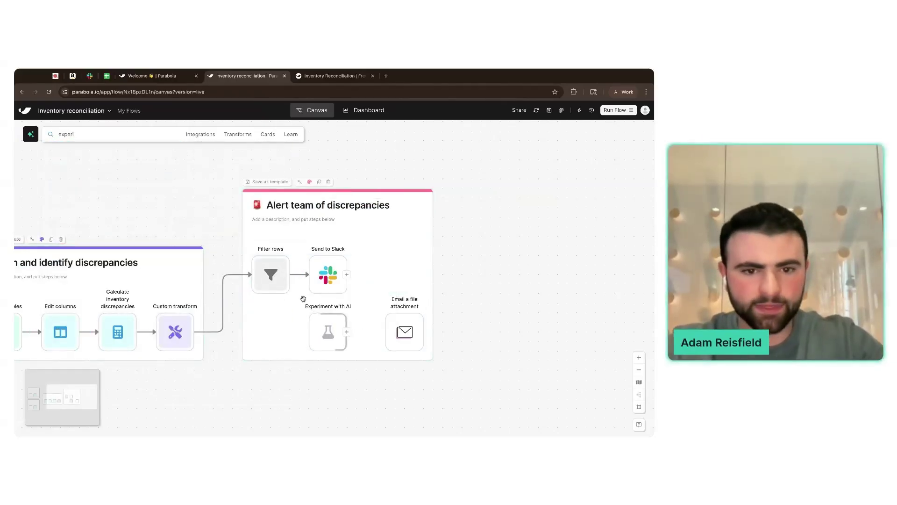
left_click_drag(295, 282, 328, 333)
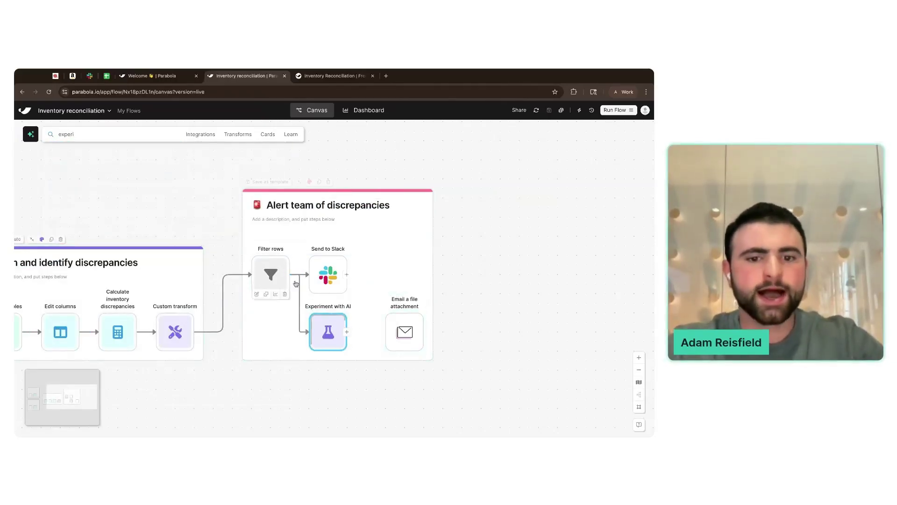
- Write a summary prompt and run it to get a one-cell High Urgency discrepancy summary
left_click(328, 333)
left_click(206, 137)
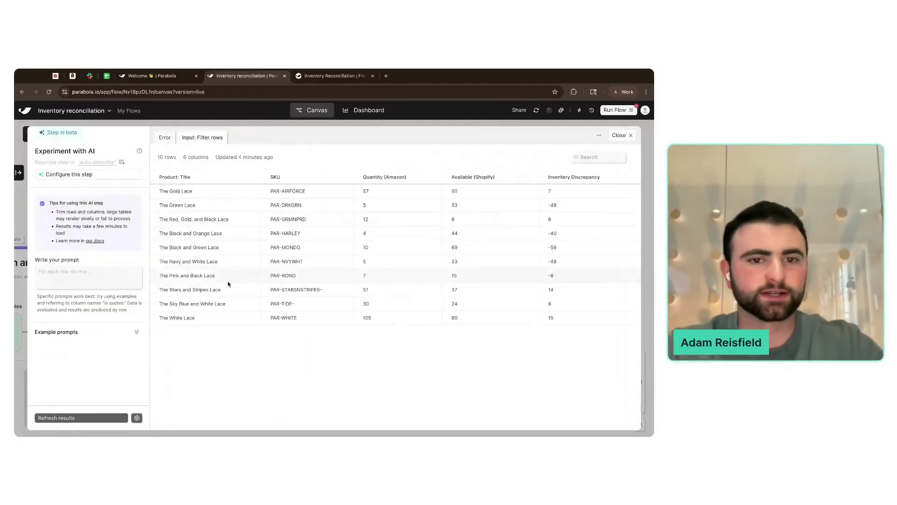
left_click(114, 276)
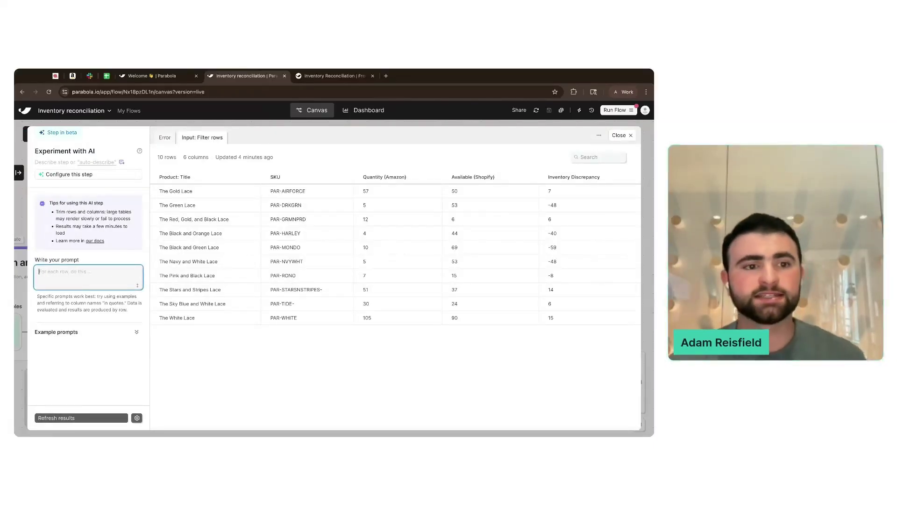
type("Summarize the discrepancies in the table")
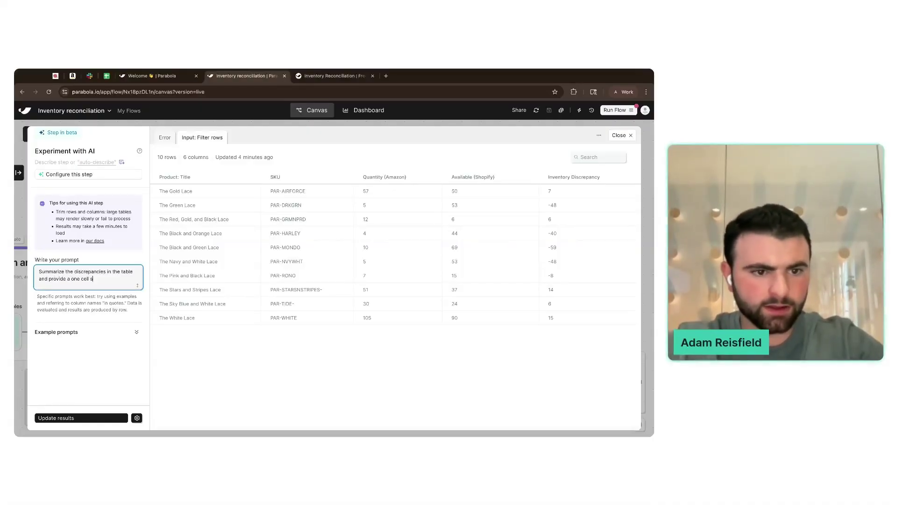
type("am to guage urgency.")
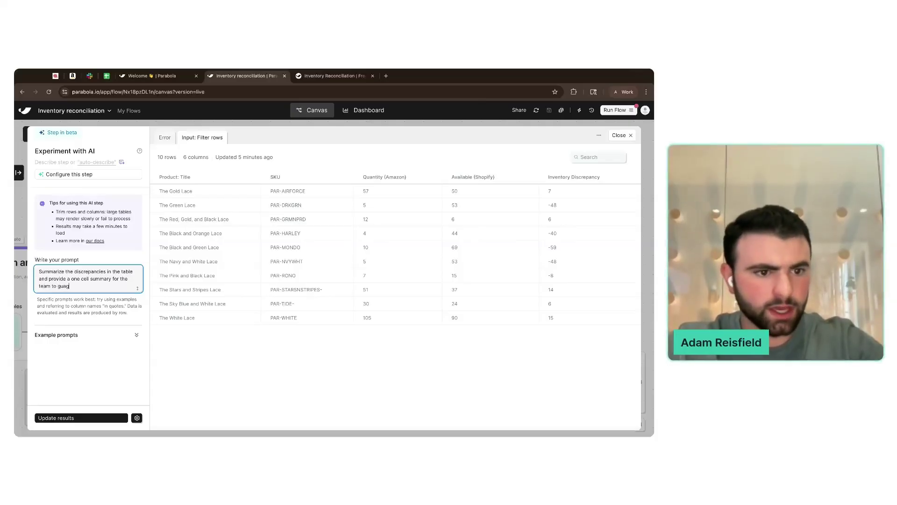
left_click(96, 416)
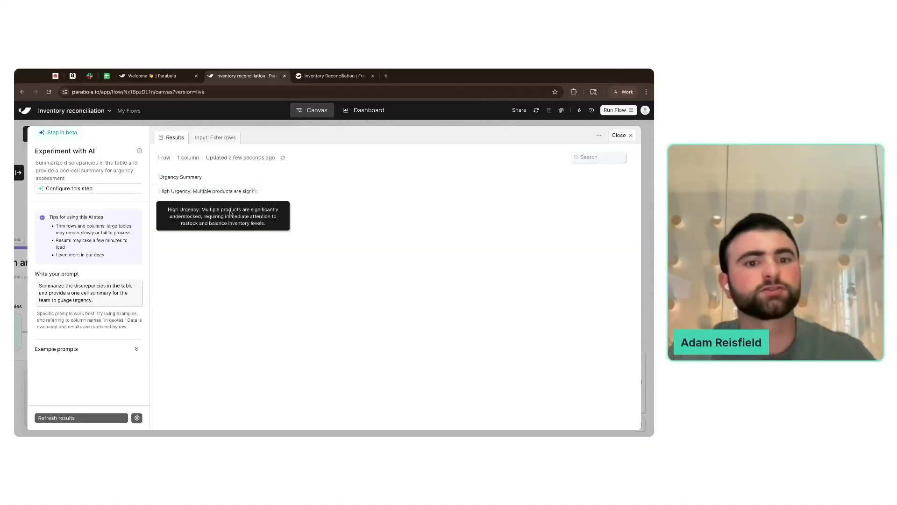
key("Escape")
- Add a Stack tables step inside the Alert group
scroll(504, 281, "down", 5)
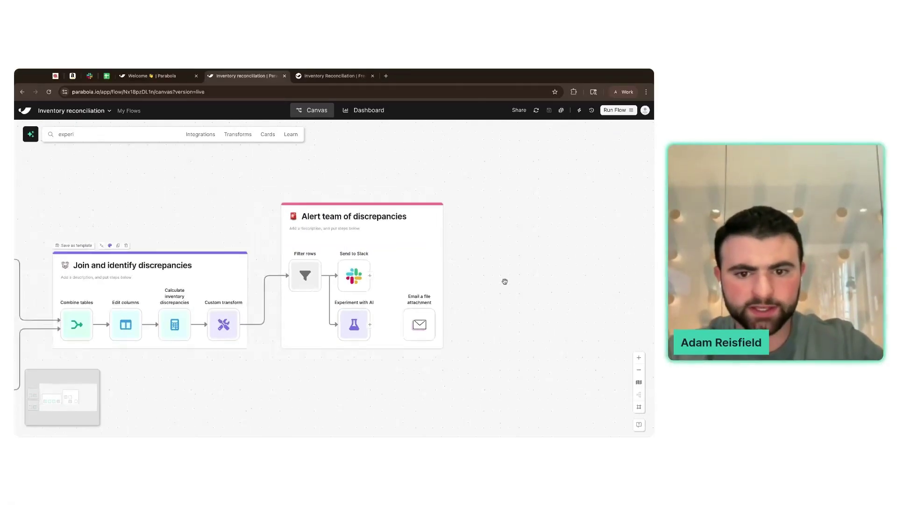
left_click_drag(347, 267, 346, 296)
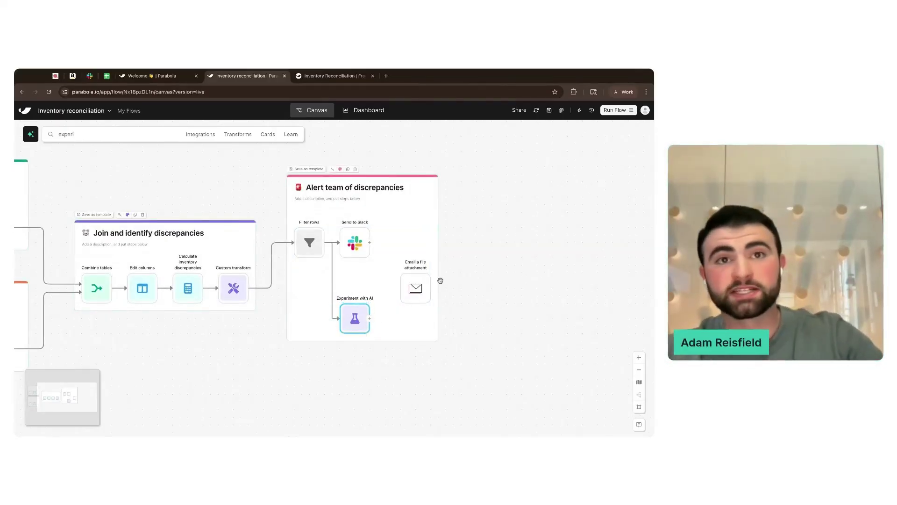
scroll(381, 280, "up", 3)
left_click_drag(419, 280, 421, 284)
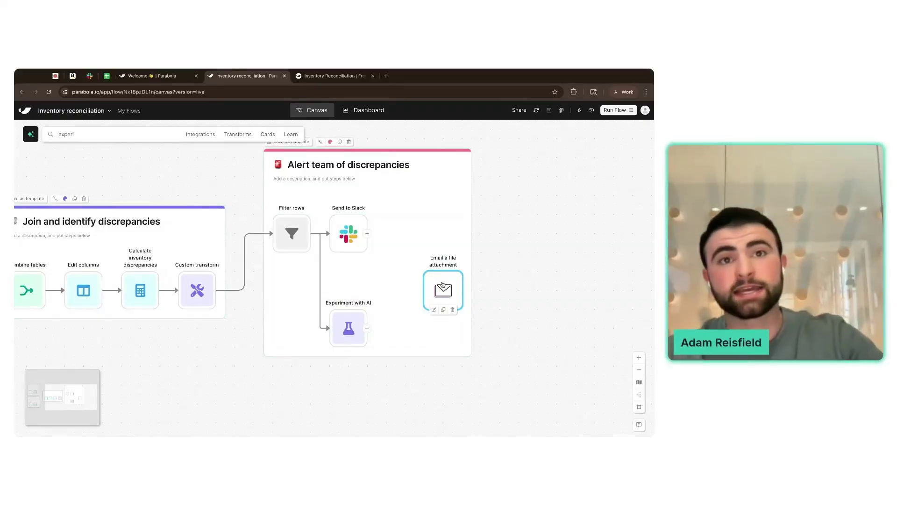
left_click(131, 133)
type("stack")
left_click(93, 172)
left_click_drag(93, 173, 368, 291)
- Connect Experiment with AI and Filter rows into Stack tables and tidy the layout
left_click_drag(348, 331, 367, 290)
left_click_drag(437, 268, 495, 267)
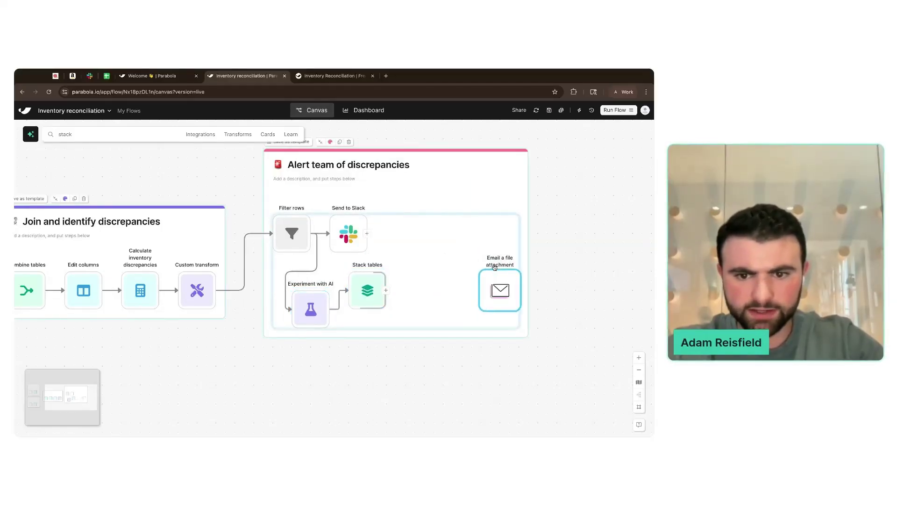
left_click_drag(368, 290, 404, 290)
left_click_drag(310, 309, 349, 290)
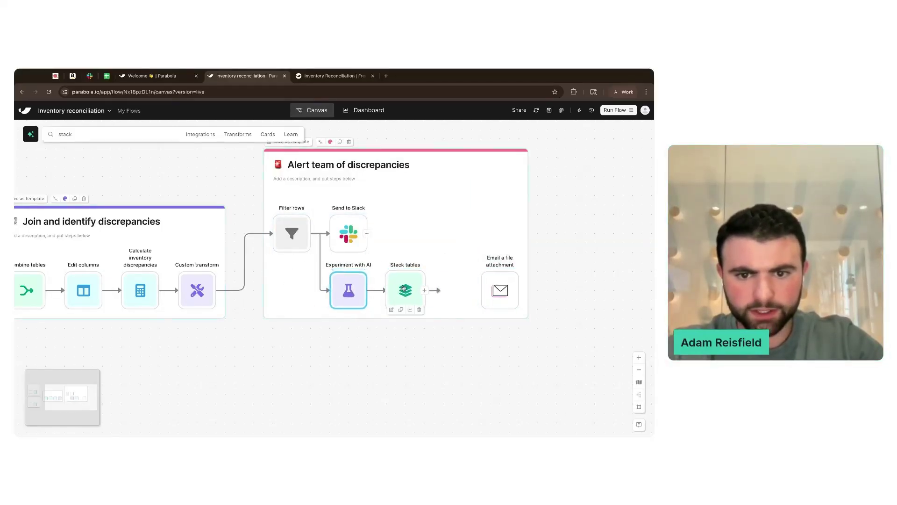
left_click_drag(404, 288, 423, 307)
left_click_drag(348, 290, 348, 307)
left_click_drag(316, 238, 423, 308)
left_click_drag(347, 230, 498, 231)
left_click_drag(345, 302, 346, 320)
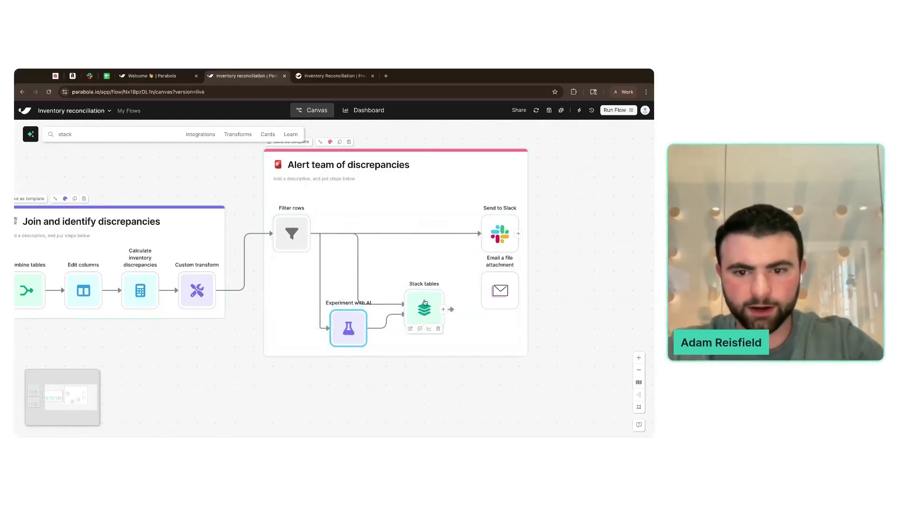
- Turn off matching by column names in Stack tables and update the results
double_click(422, 301)
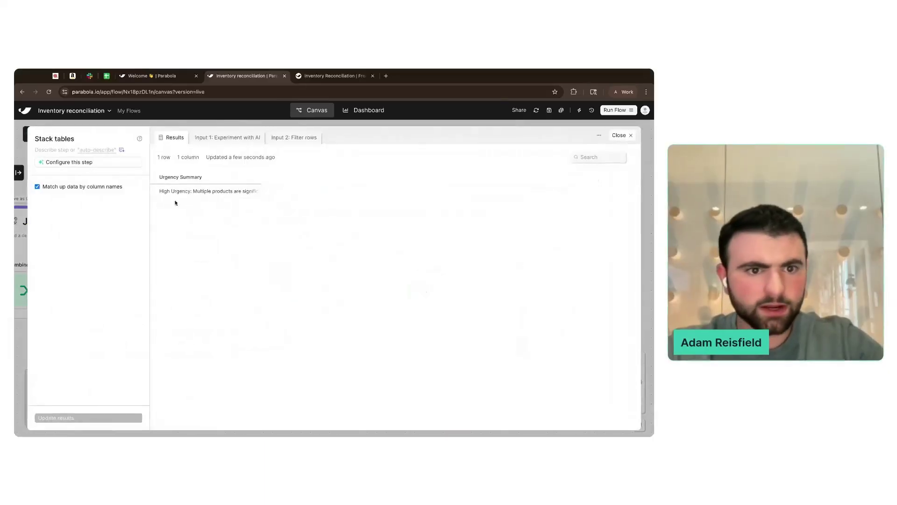
left_click(86, 188)
left_click(84, 417)
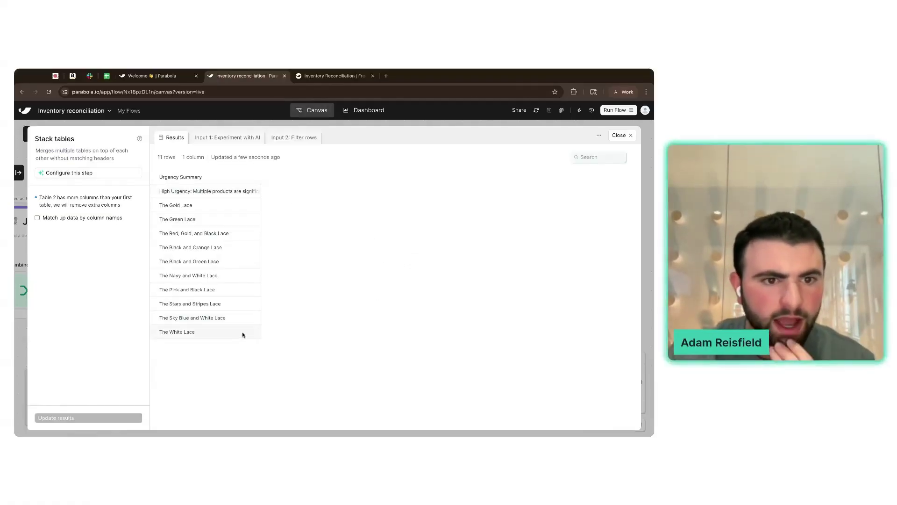
left_click(24, 291)
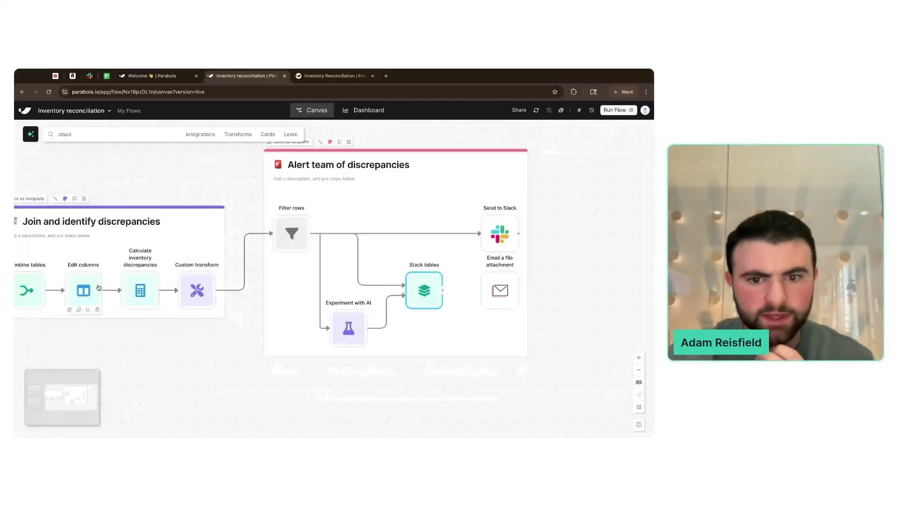
- Reconnect the AI step into Stack tables and review the 11 combined rows
left_click(403, 296)
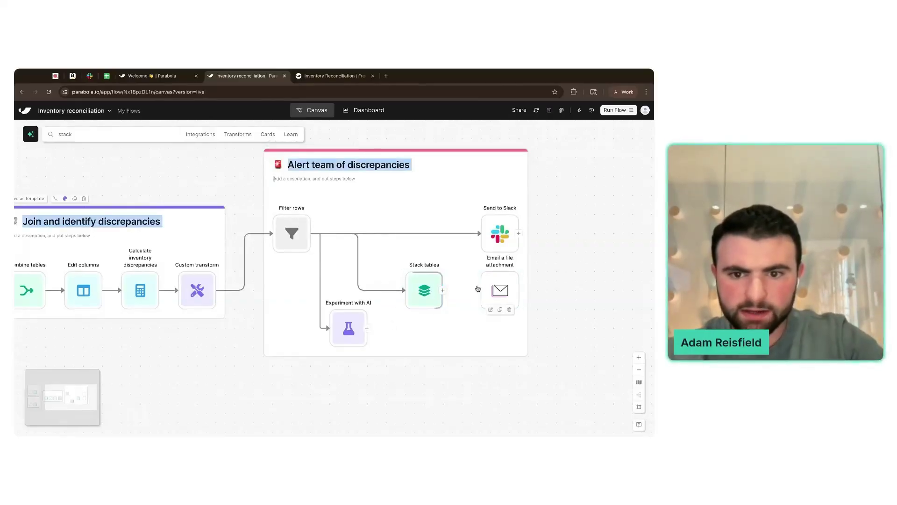
left_click_drag(379, 329, 404, 294)
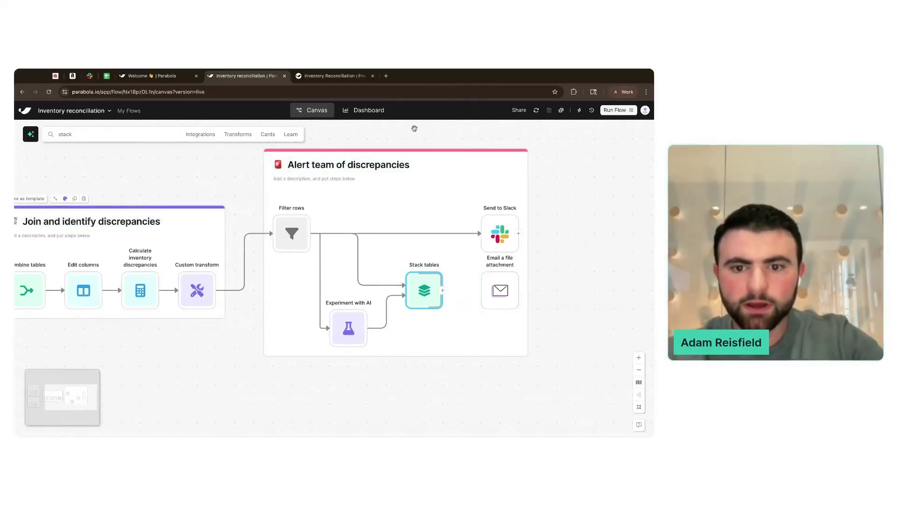
left_click(432, 297)
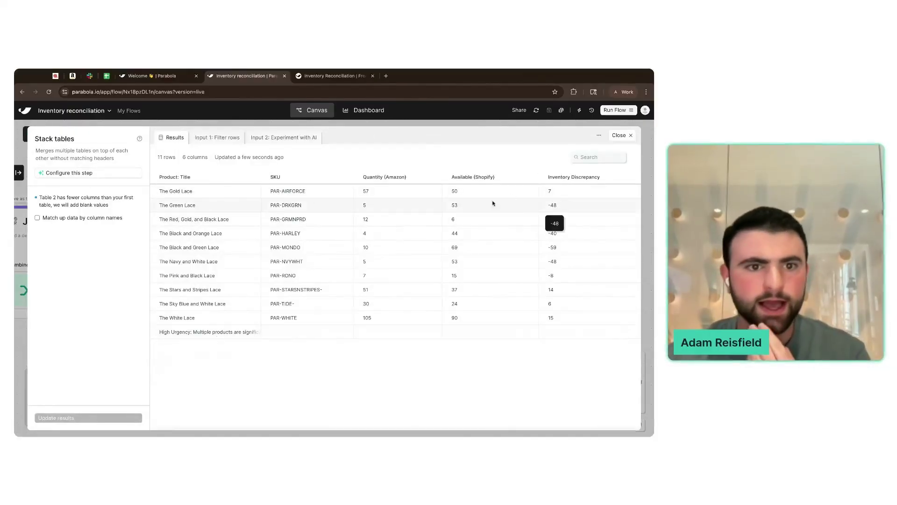
left_click(210, 141)
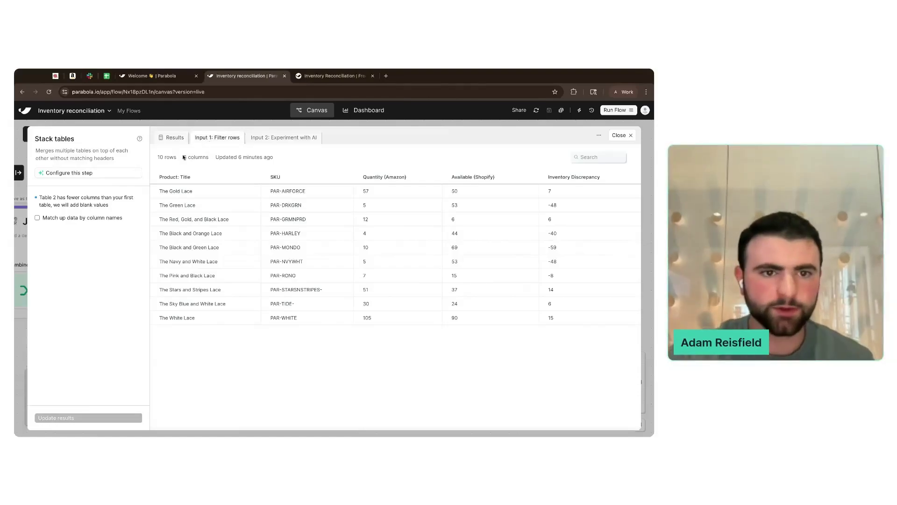
left_click(290, 138)
left_click(171, 141)
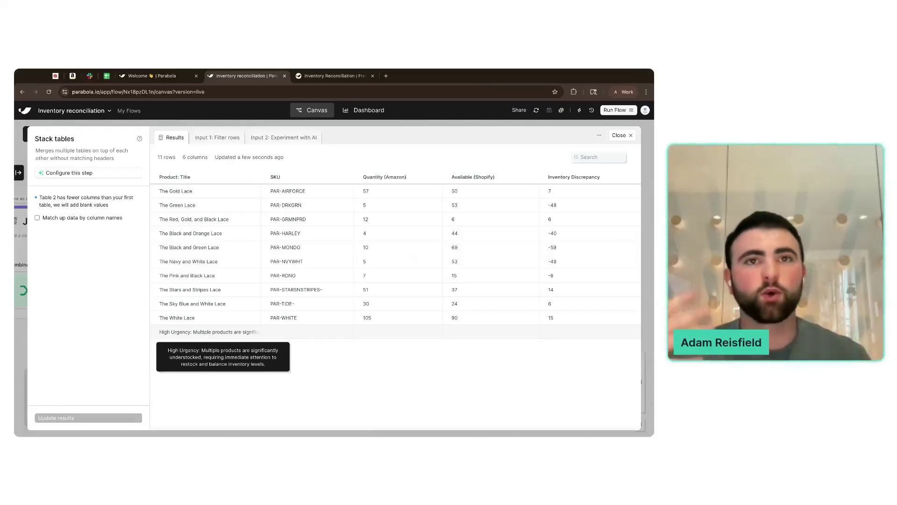
key("Escape")
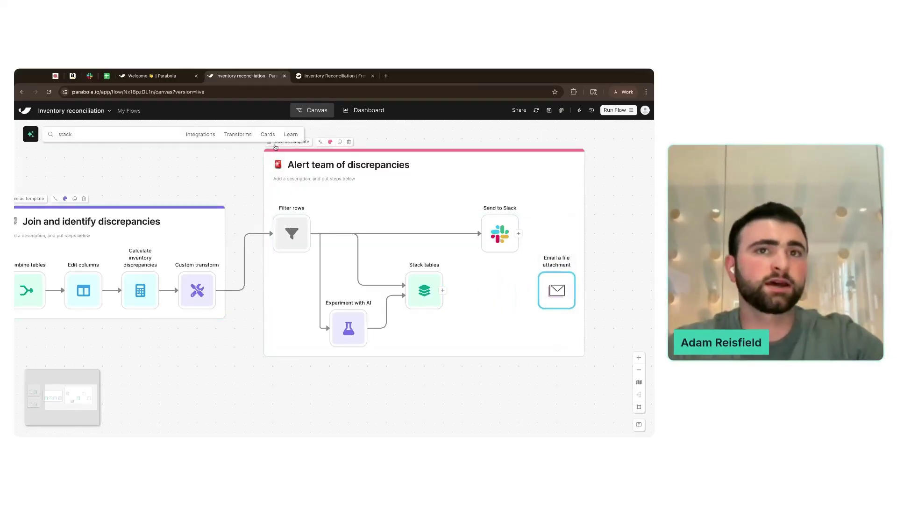
- Add a Sort rows step after Stack tables, sorting by SKU A–Z without ignoring blanks
left_click(153, 134)
type("sort")
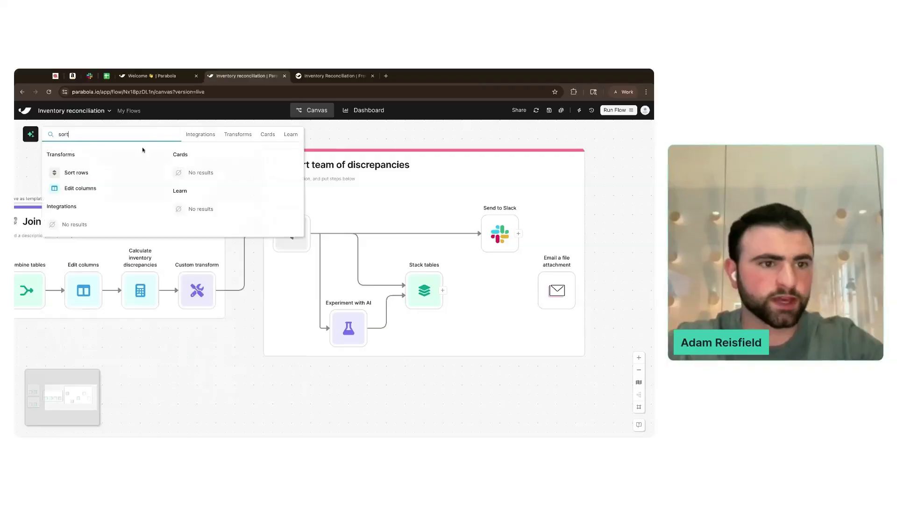
left_click(121, 178)
left_click(484, 289)
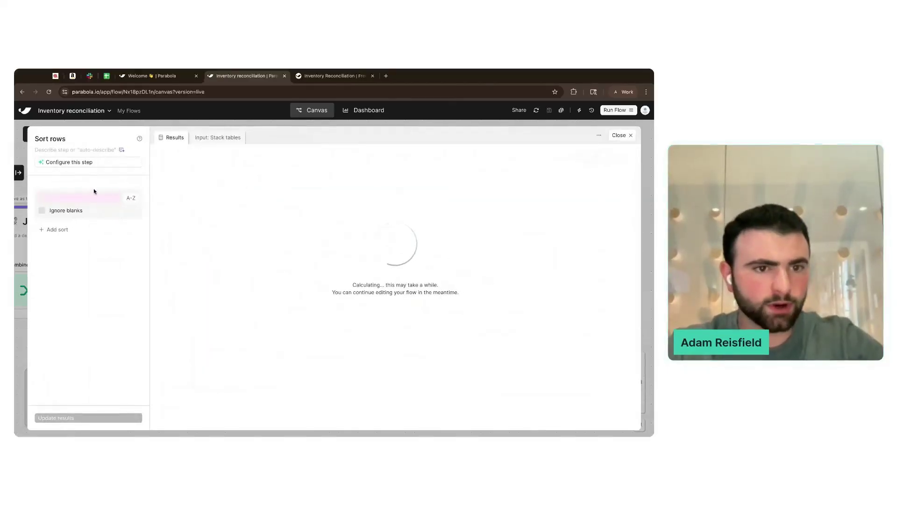
left_click(92, 199)
left_click(86, 232)
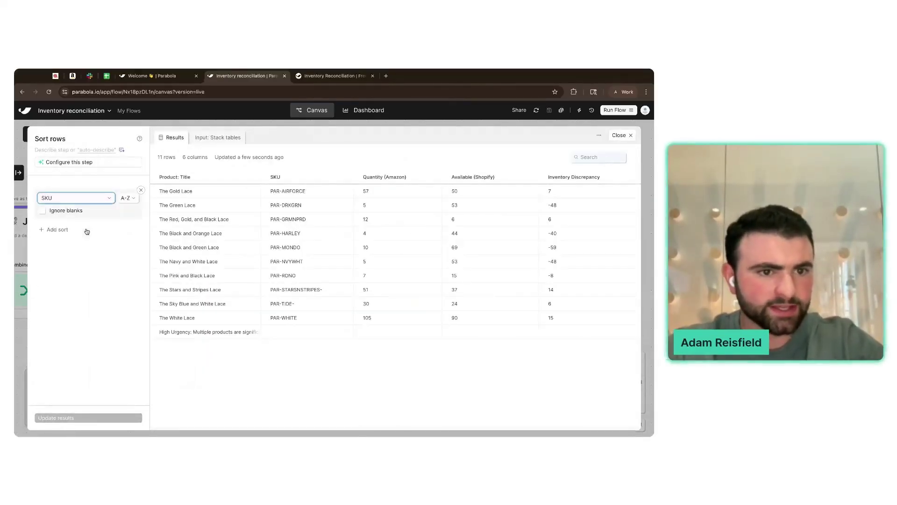
left_click(79, 211)
left_click(131, 417)
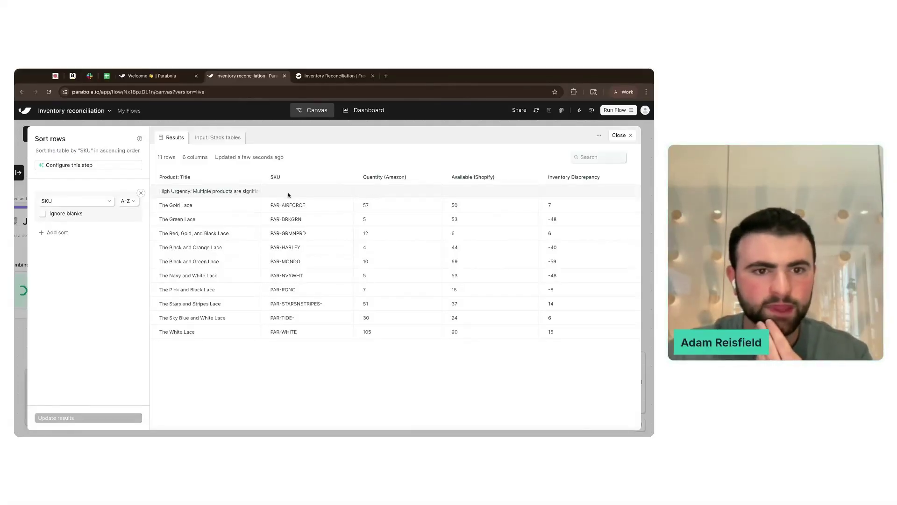
key("Escape")
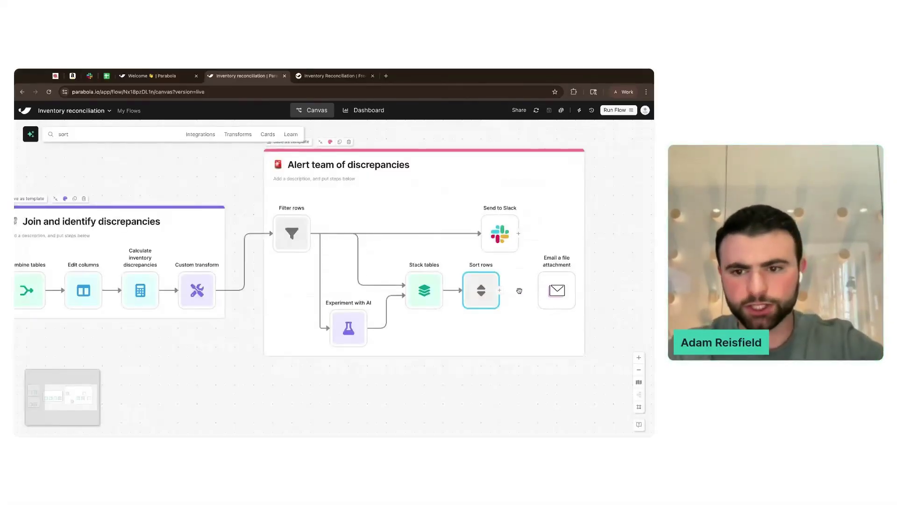
double_click(561, 292)
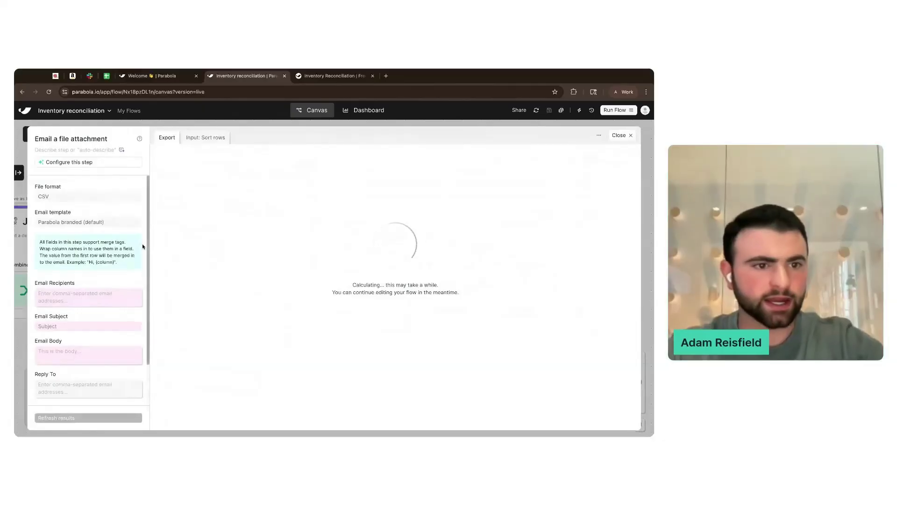
- Enter the recipient's e-mail address and set the subject to Discrepancies
scroll(101, 235, "down", 1)
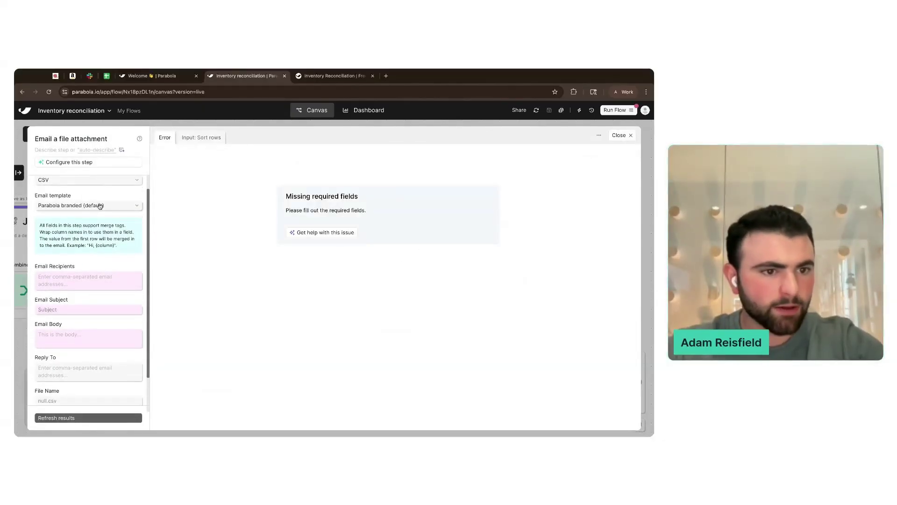
left_click(74, 279)
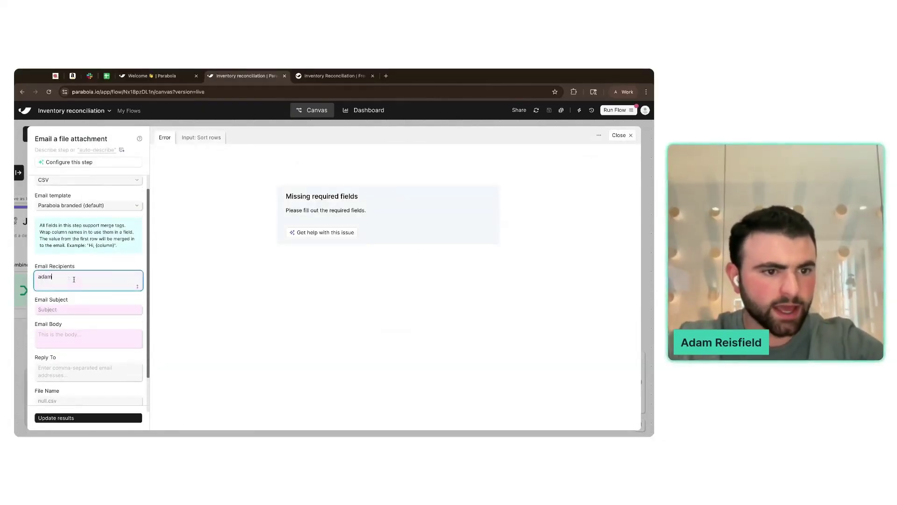
left_click_drag(58, 278, 109, 278)
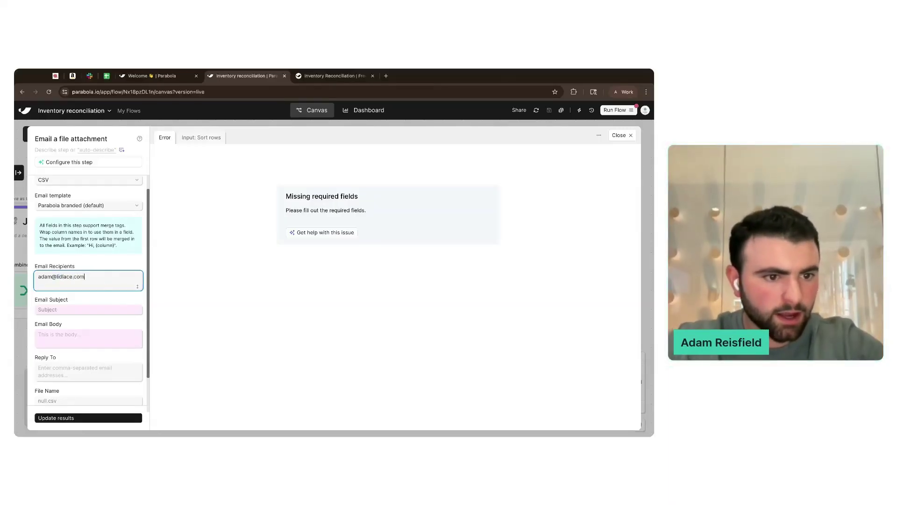
left_click(97, 308)
type("Discrepancies")
left_click(199, 138)
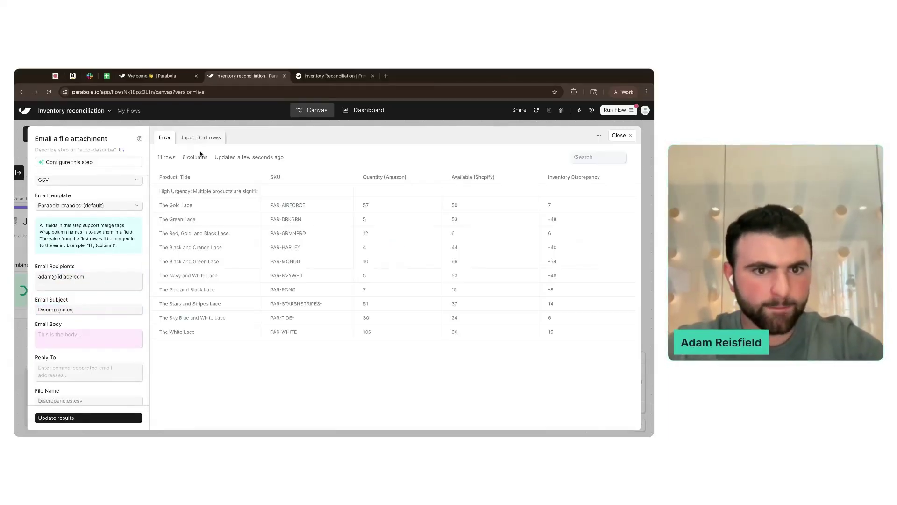
- Set the body to {Product: Title}, reuse the recipient address as Reply To, and update results
left_click(76, 334)
type("{Product: Title")
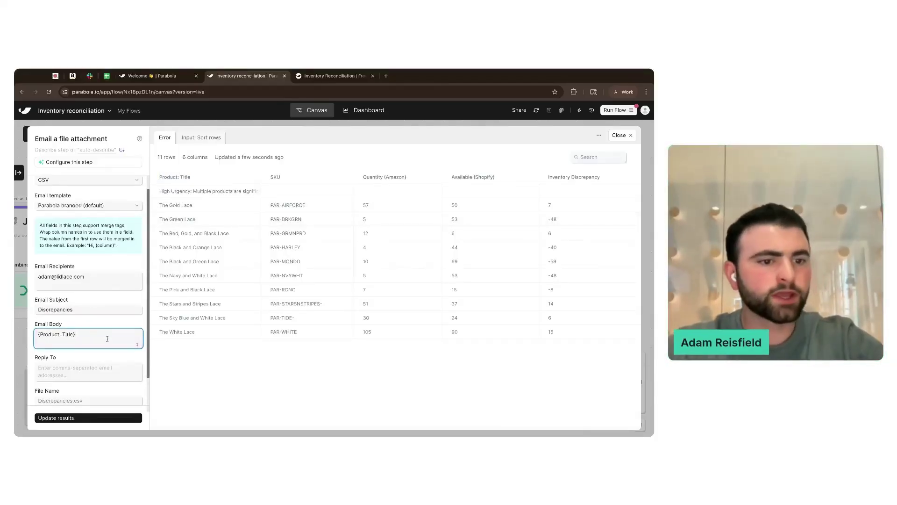
type("}")
scroll(93, 330, "down", 1)
left_click_drag(88, 326, 35, 327)
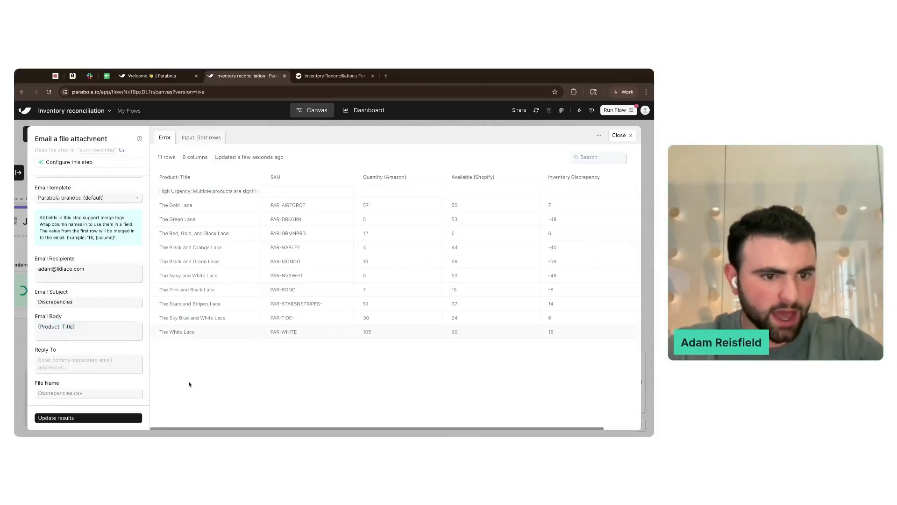
scroll(95, 330, "down", 2)
triple_click(60, 234)
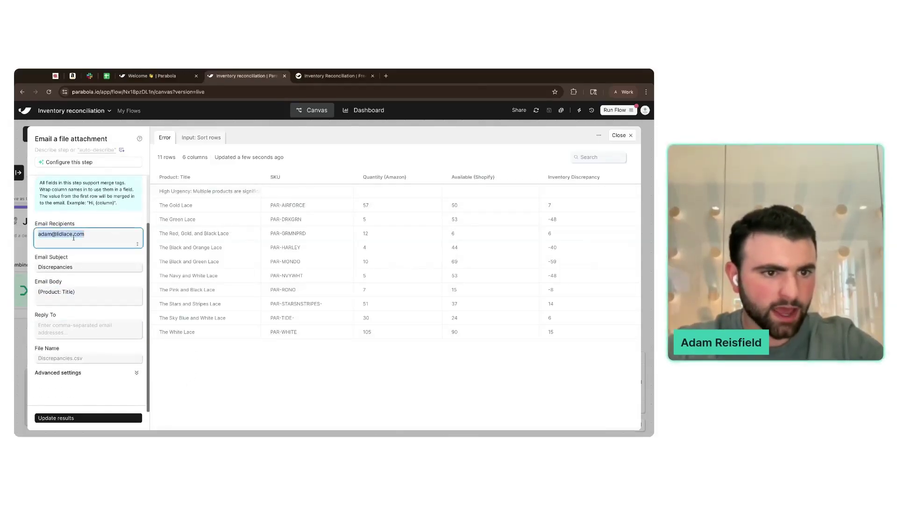
key("ctrl+c")
left_click(71, 333)
key("ctrl+v")
left_click(85, 418)
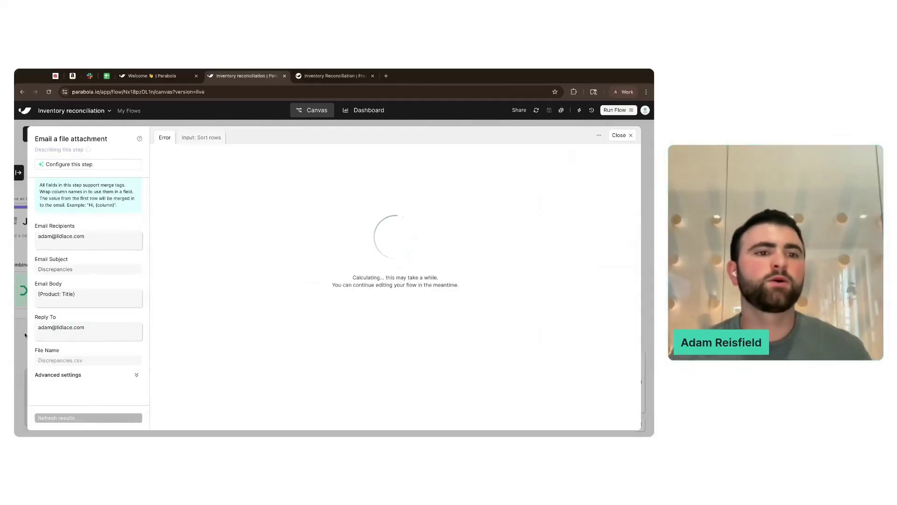
scroll(85, 357, "up", 3)
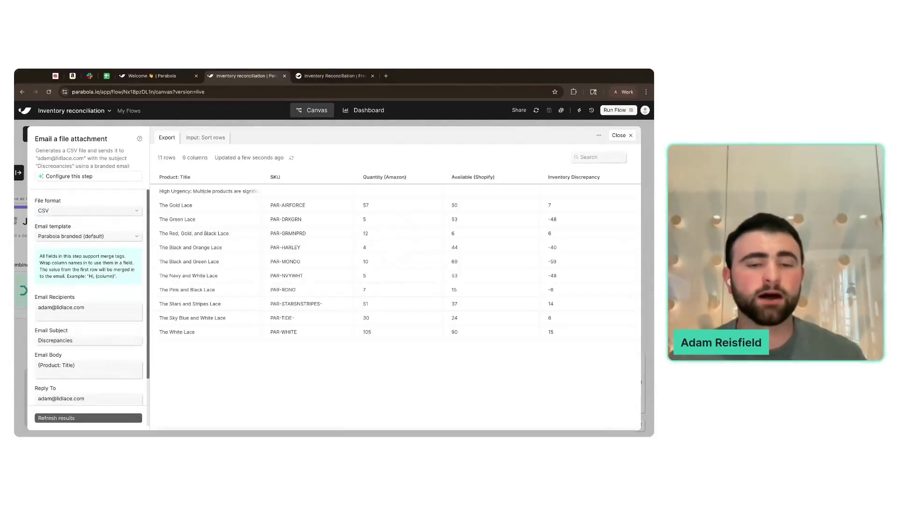
key("Escape")
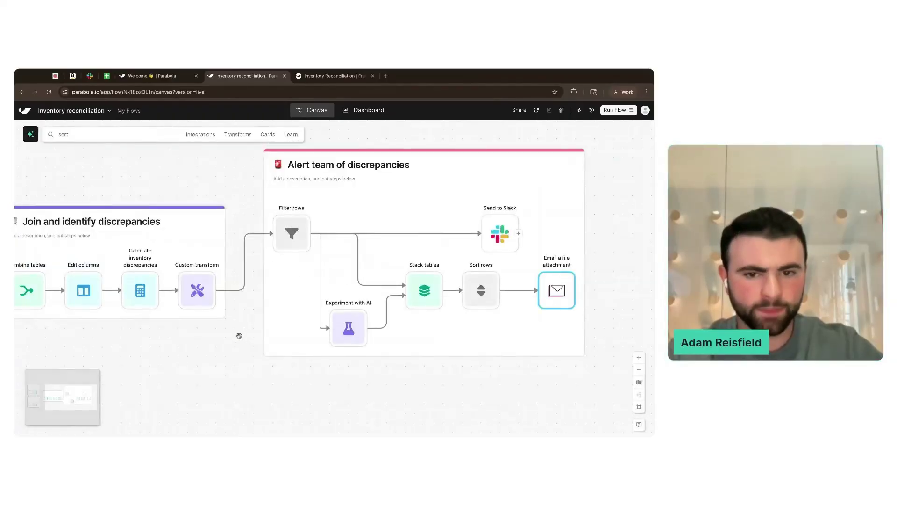
- Run the entire Inventory reconciliation flow and check the email step while it runs
left_click(239, 337)
scroll(240, 339, "down", 4)
scroll(239, 338, "down", 1)
scroll(239, 338, "left", 2)
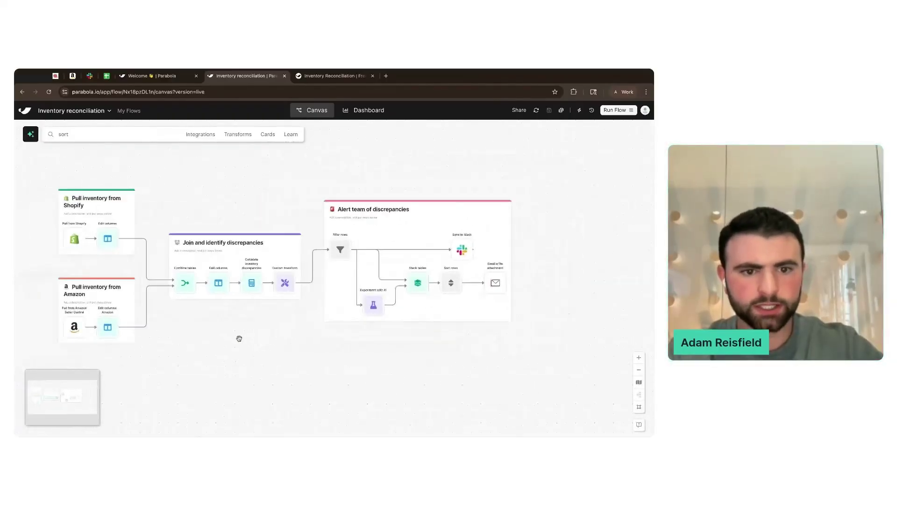
left_click(612, 110)
left_click(598, 232)
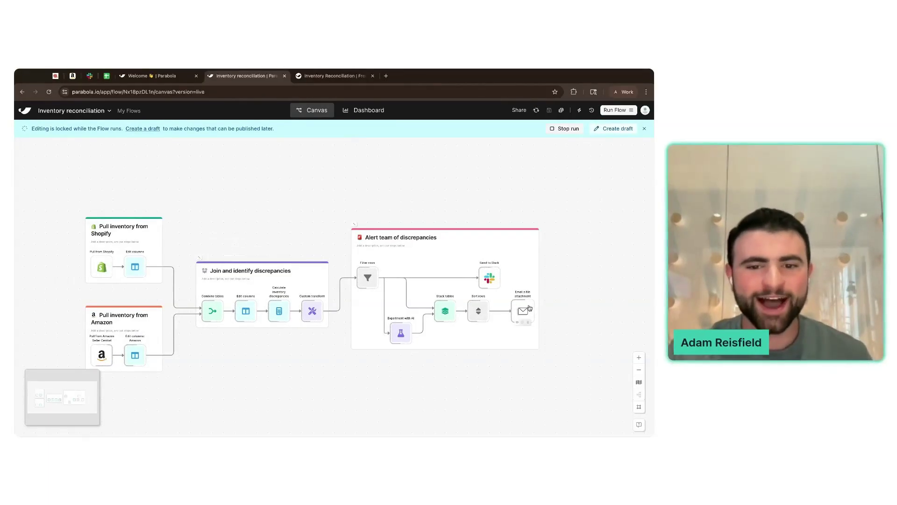
scroll(571, 312, "down", 2)
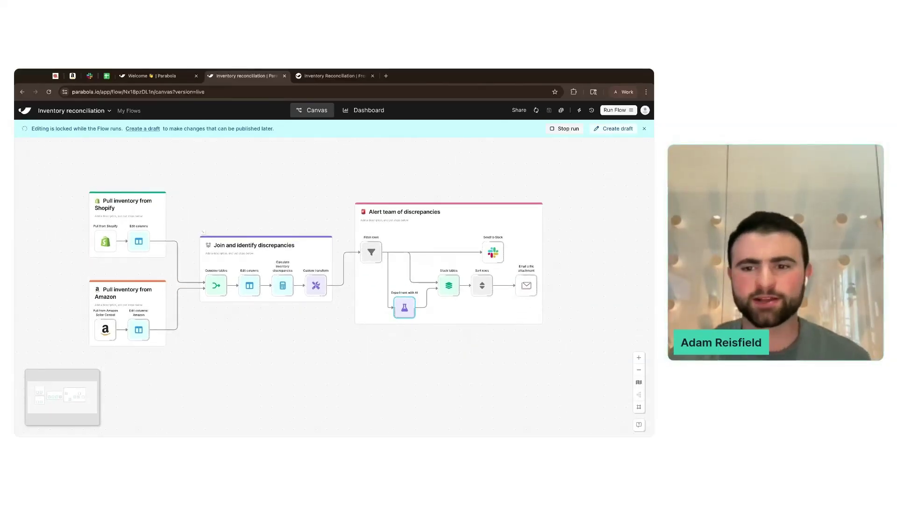
left_click(526, 285)
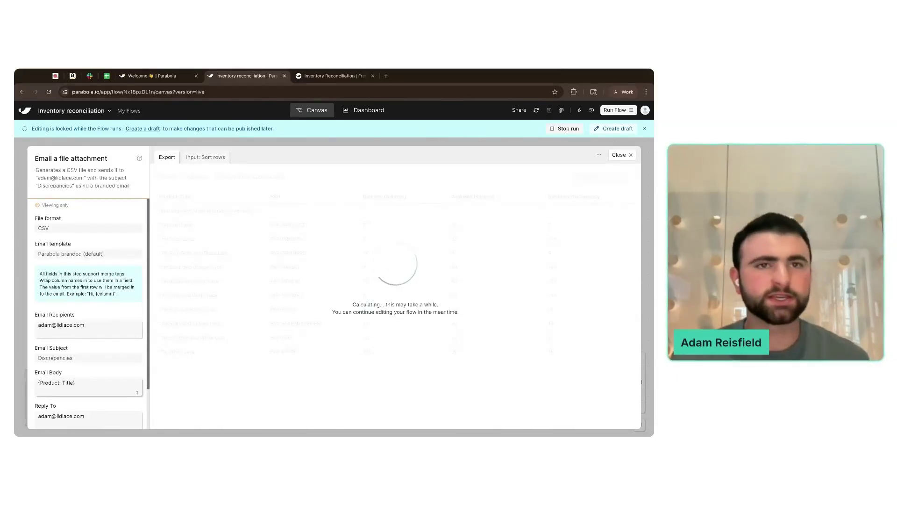
left_click(620, 154)
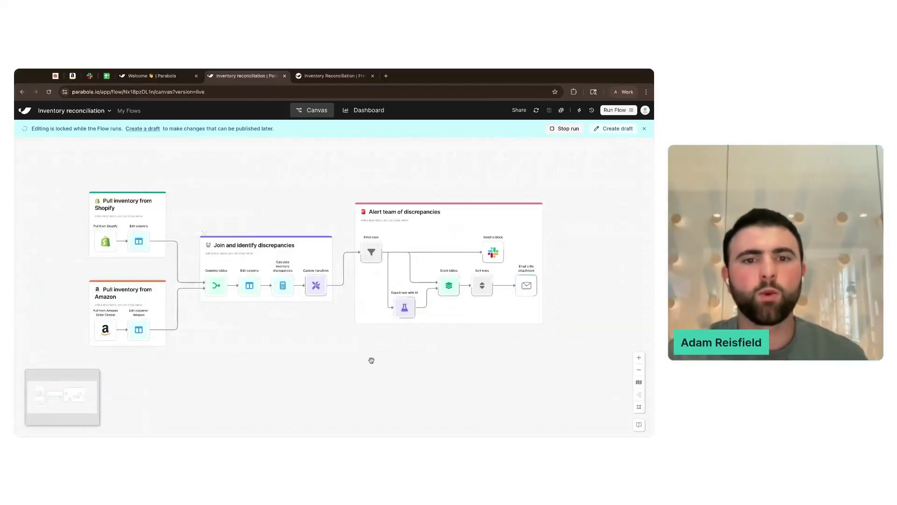
scroll(359, 360, "down", 1)
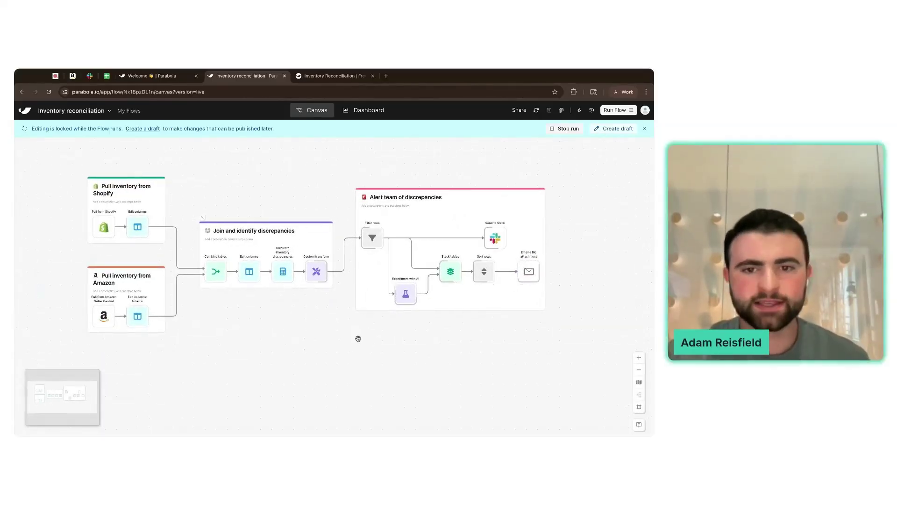
scroll(358, 338, "left", 1)
scroll(358, 338, "up", 1)
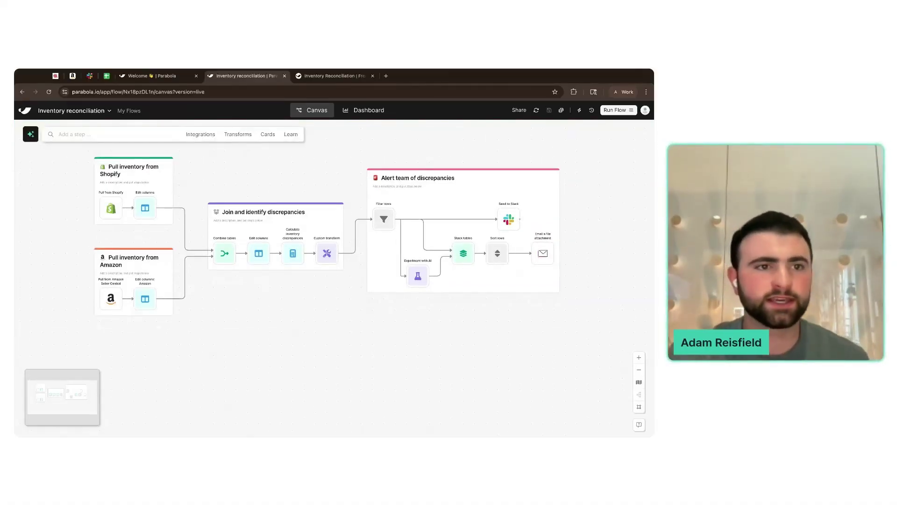
- Open Gmail in a new tab and open the Discrepancies email from Parabola
left_click(72, 75)
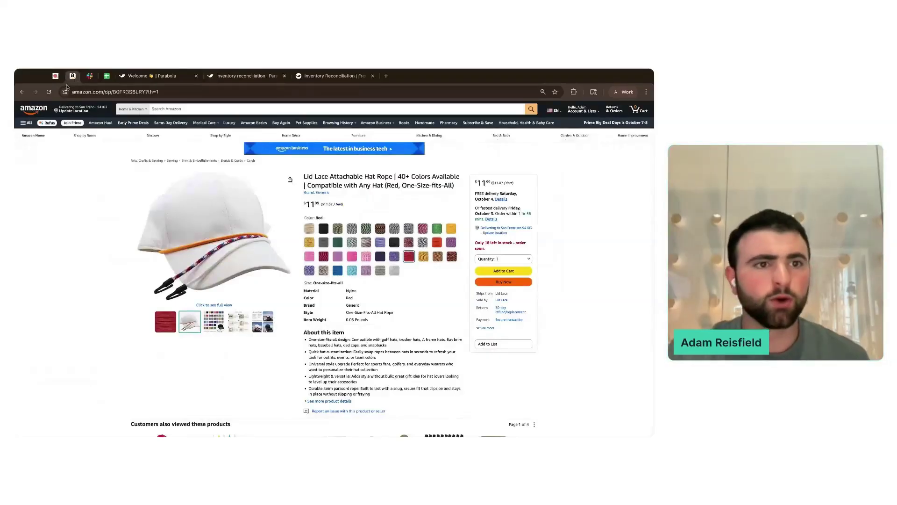
left_click(244, 76)
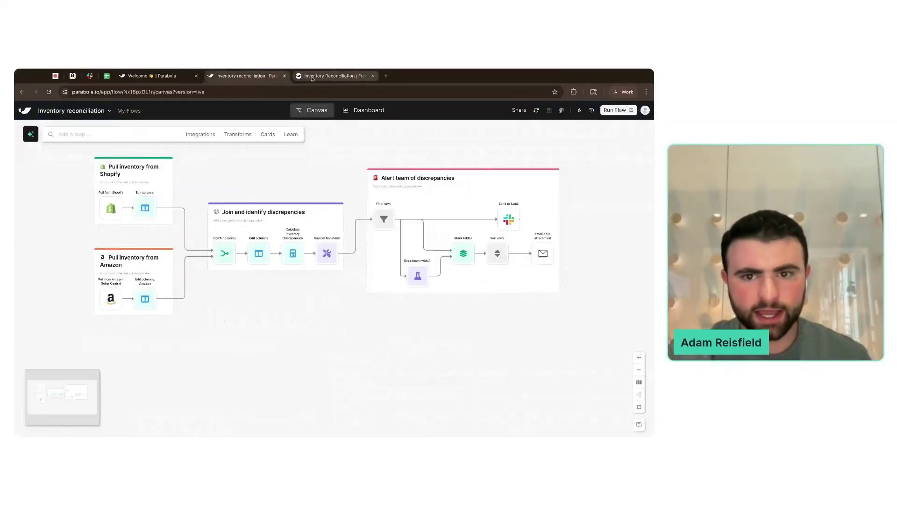
left_click(386, 76)
type("gmail")
key("Return")
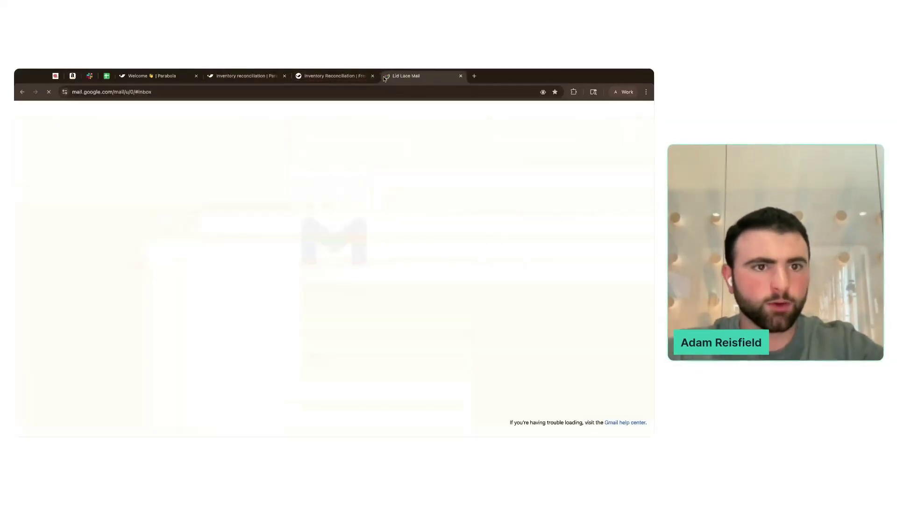
left_click(327, 149)
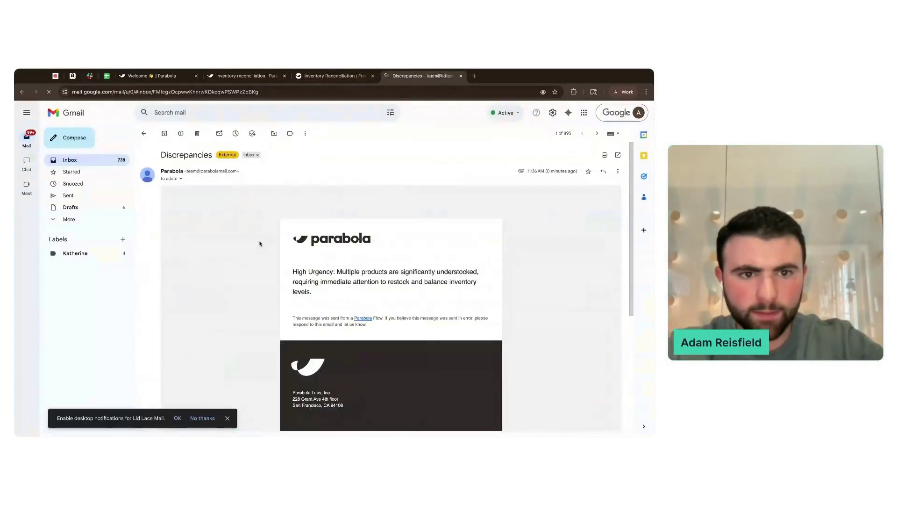
- Read the High Urgency summary, preview Discrepancies.csv, then return to the Parabola flow
scroll(264, 244, "down", 1)
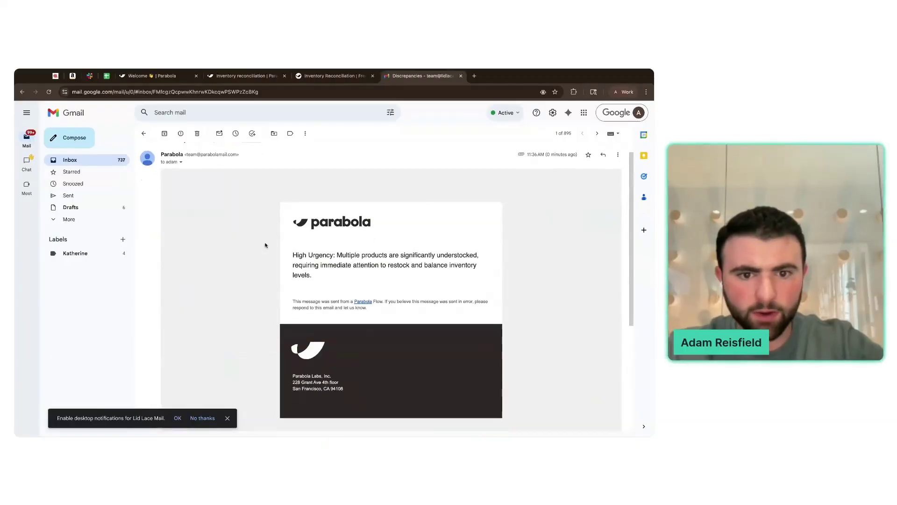
triple_click(292, 254)
left_click(292, 254)
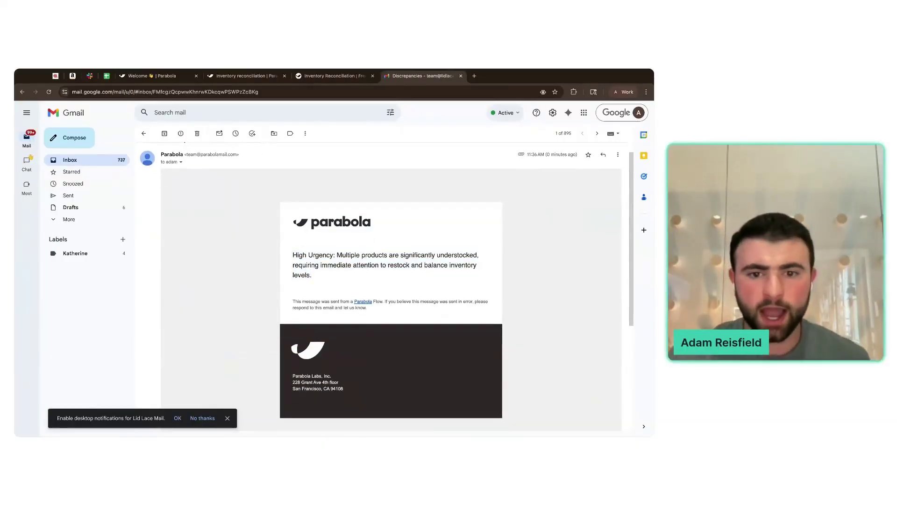
scroll(360, 260, "down", 1)
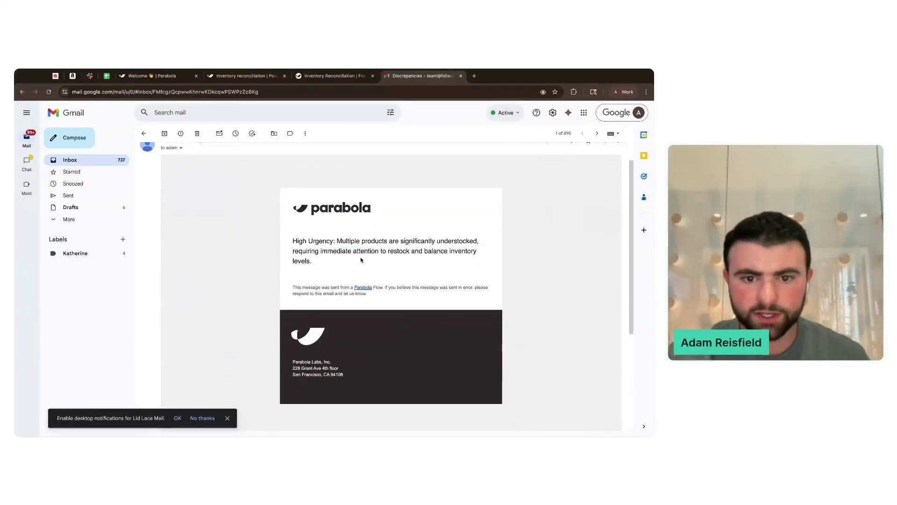
scroll(360, 260, "down", 3)
left_click(180, 343)
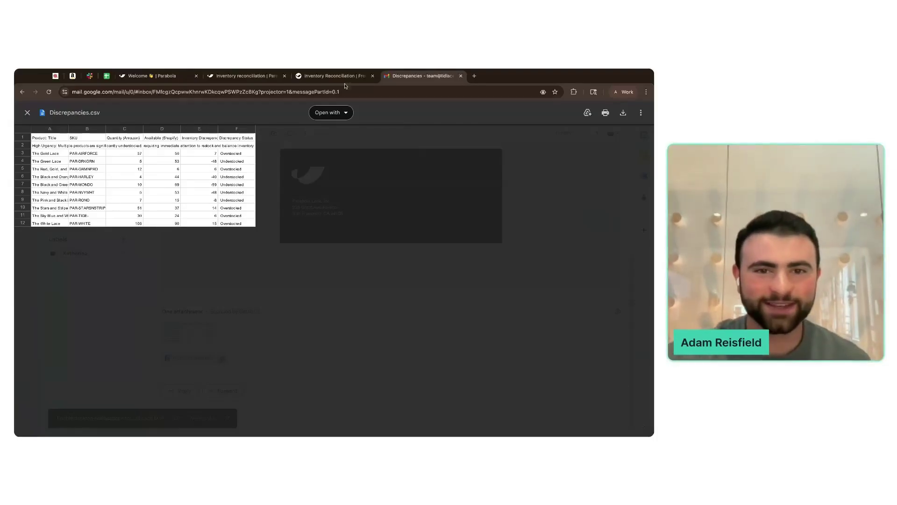
left_click(248, 75)
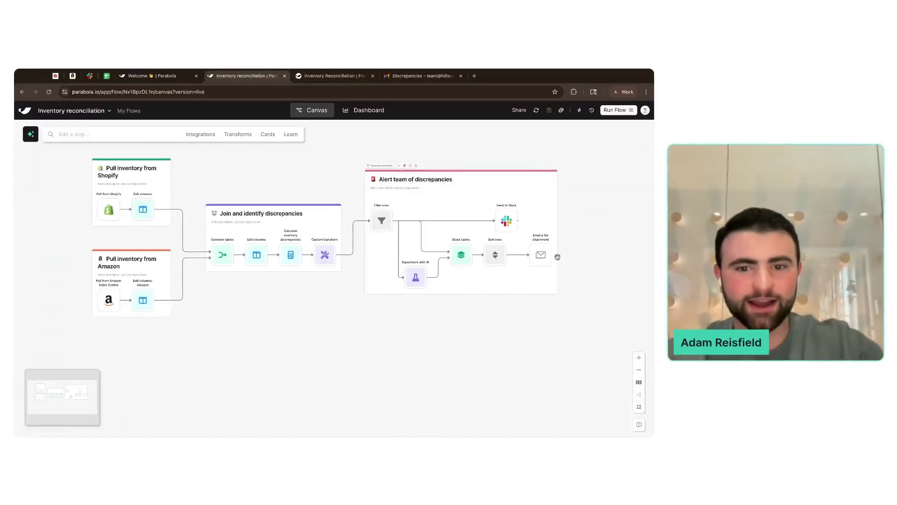
- Move the Alert team of discrepancies card up and create a new empty card below it
left_click_drag(558, 257, 514, 309)
left_click_drag(439, 340, 450, 284)
left_click(381, 314)
right_click(352, 316)
left_click(365, 323)
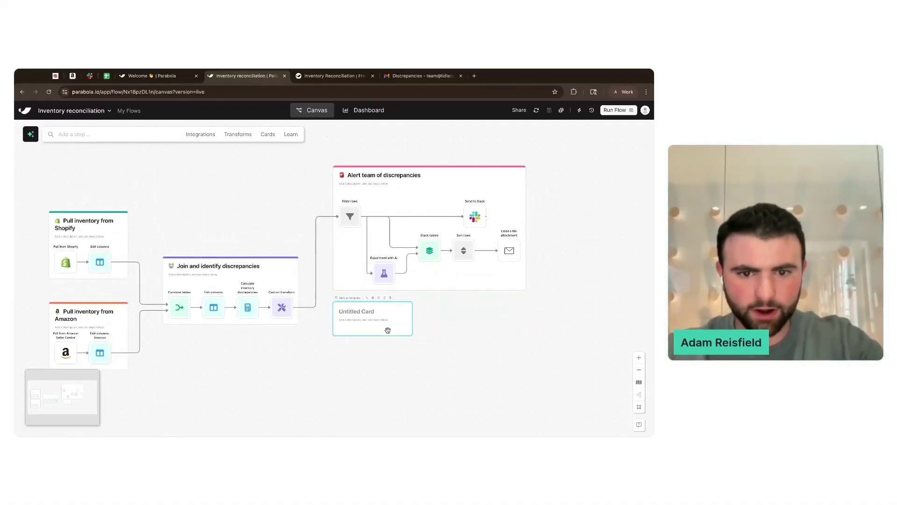
- Title the new card 'Reporting dashboard' and give it a bar-chart icon
scroll(388, 331, "up", 5)
left_click(348, 266)
type("Reporting dashboard")
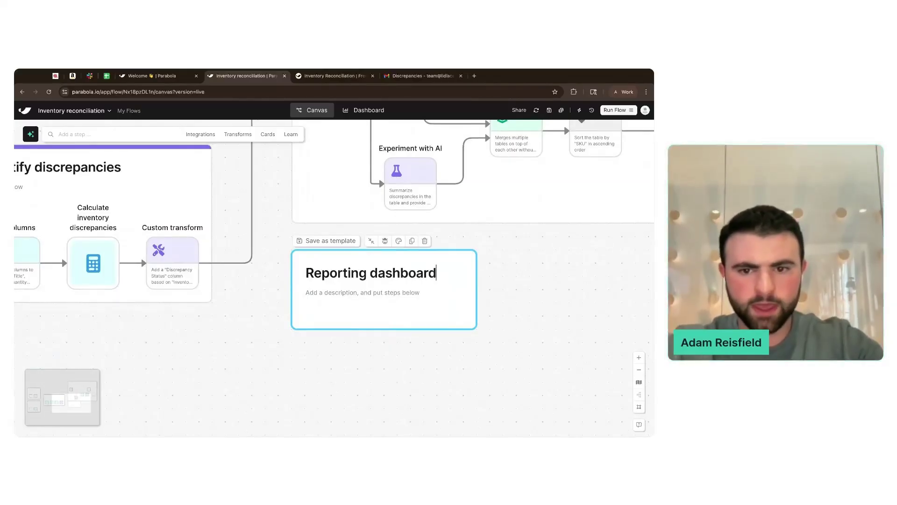
left_click(385, 240)
left_click(312, 274)
type("grap")
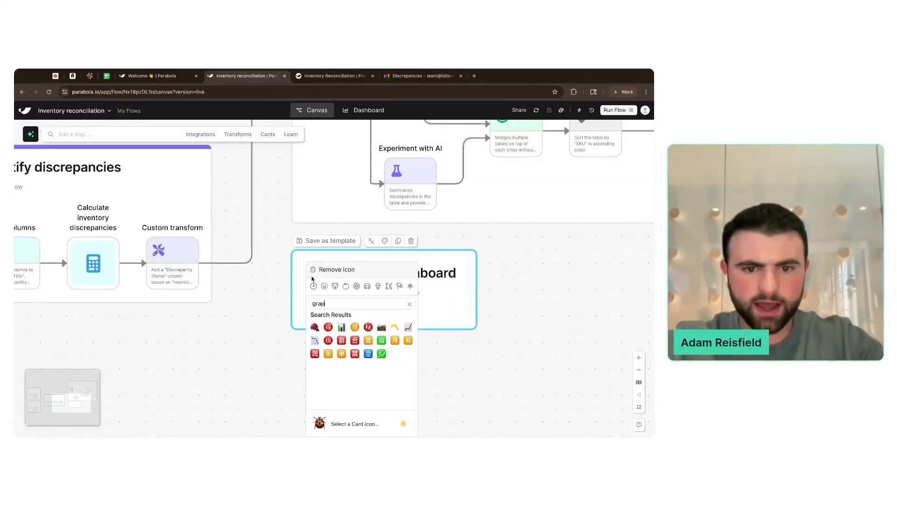
type("h")
left_click(341, 326)
- Make the Reporting dashboard card's header purple
left_click(386, 239)
left_click(406, 257)
left_click(536, 259)
scroll(536, 259, "down", 5)
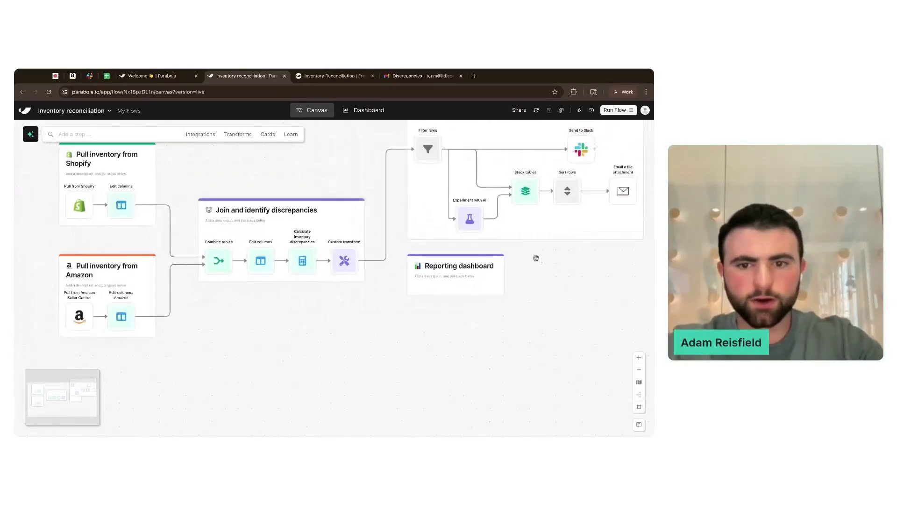
left_click(123, 132)
- Place a Visualize step in the Reporting dashboard card, fed by the Custom transform output
type("visual")
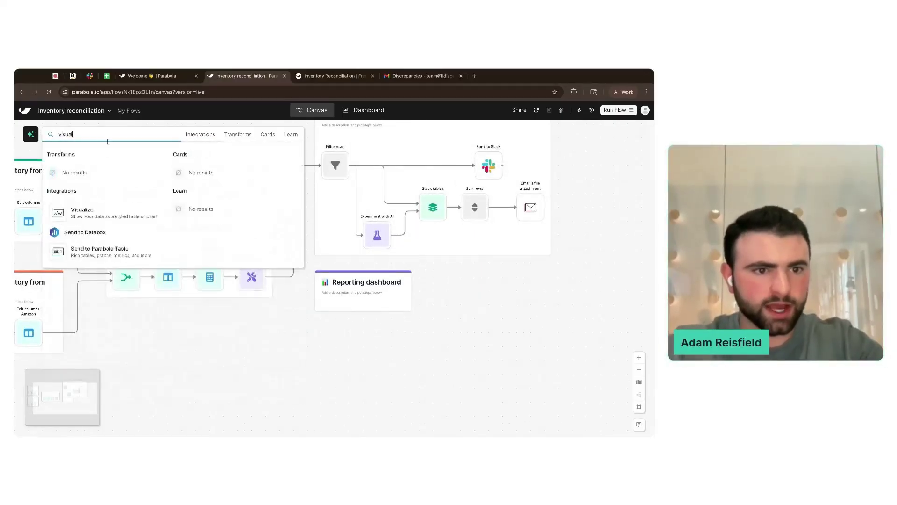
left_click_drag(120, 210, 333, 303)
left_click_drag(273, 279, 332, 347)
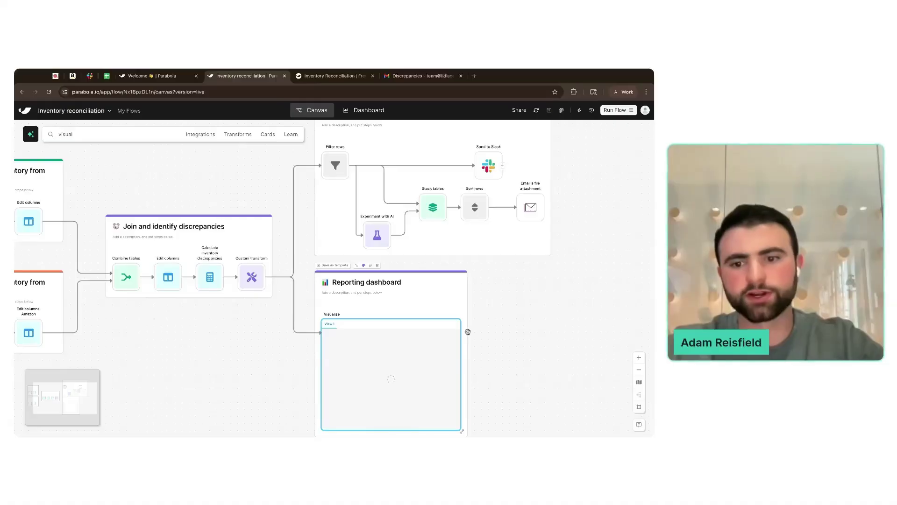
scroll(496, 343, "down", 4)
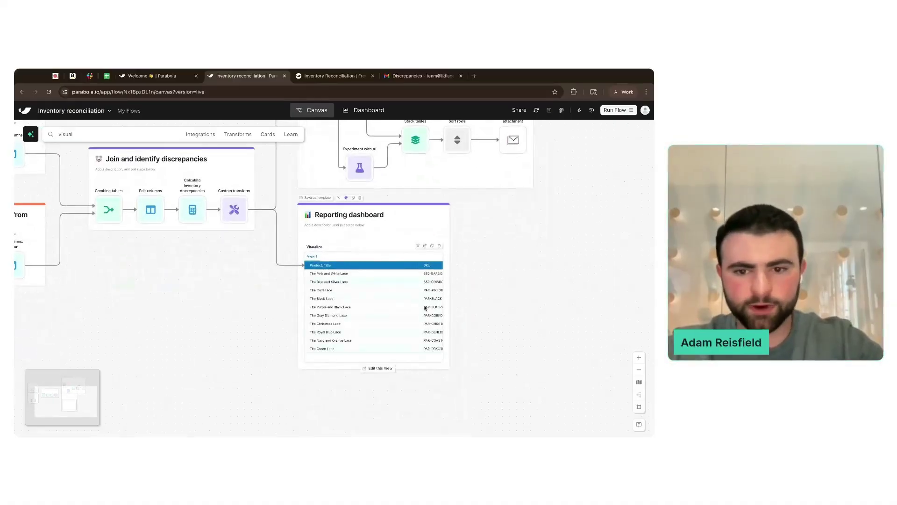
scroll(425, 307, "up", 3)
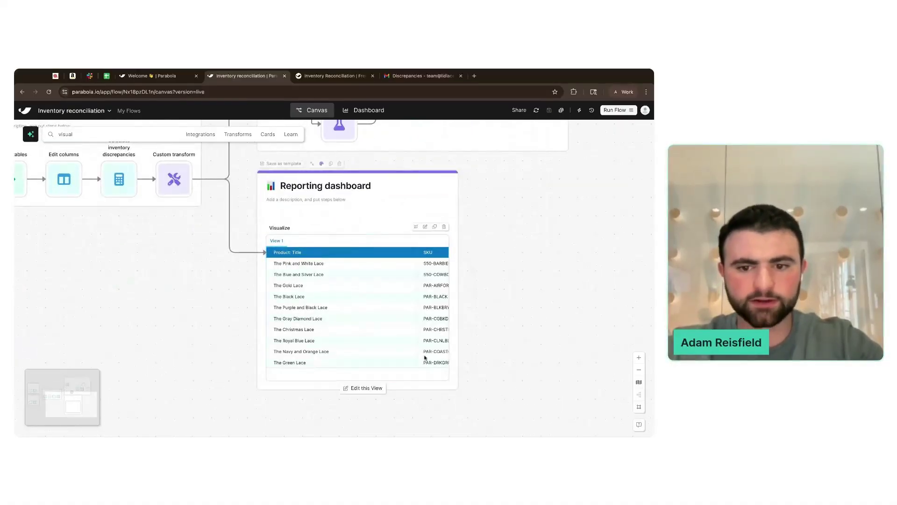
- Inspect the Visualize table in full view, then nudge the step right within its card
left_click(373, 388)
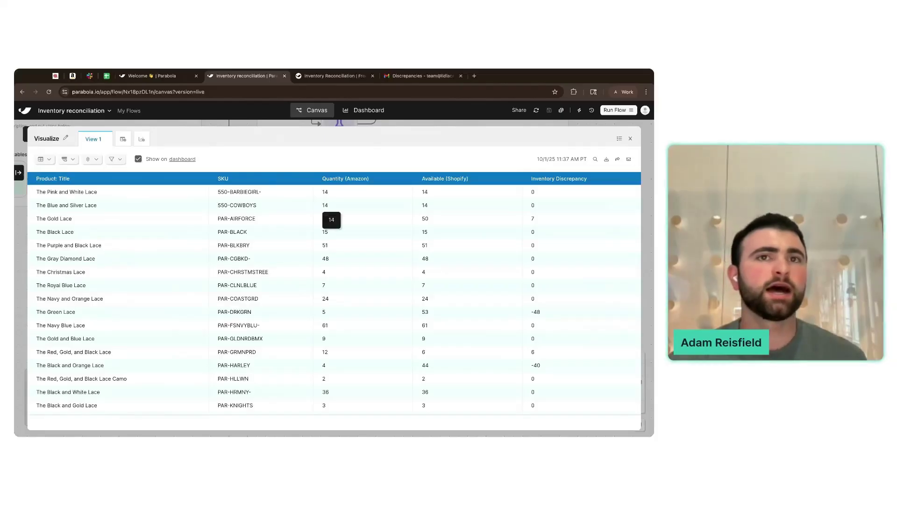
scroll(370, 257, "right", 3)
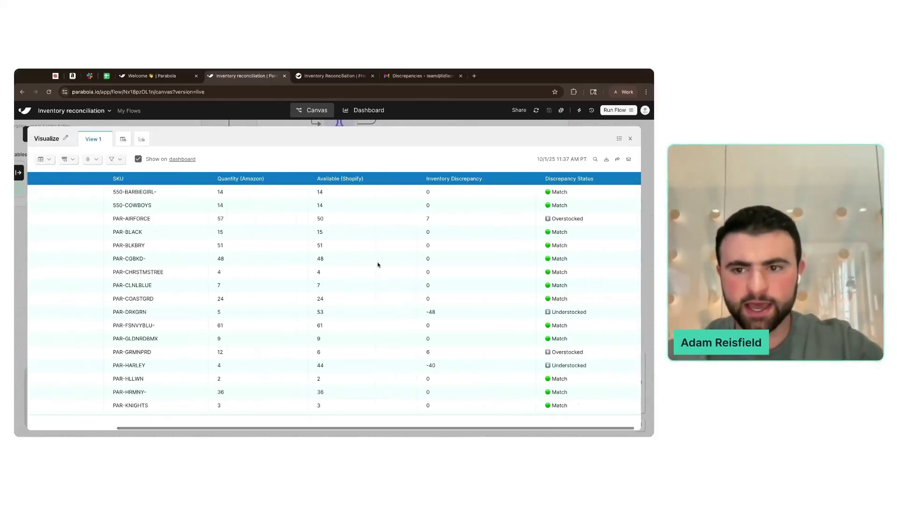
key("Escape")
scroll(357, 295, "down", 4)
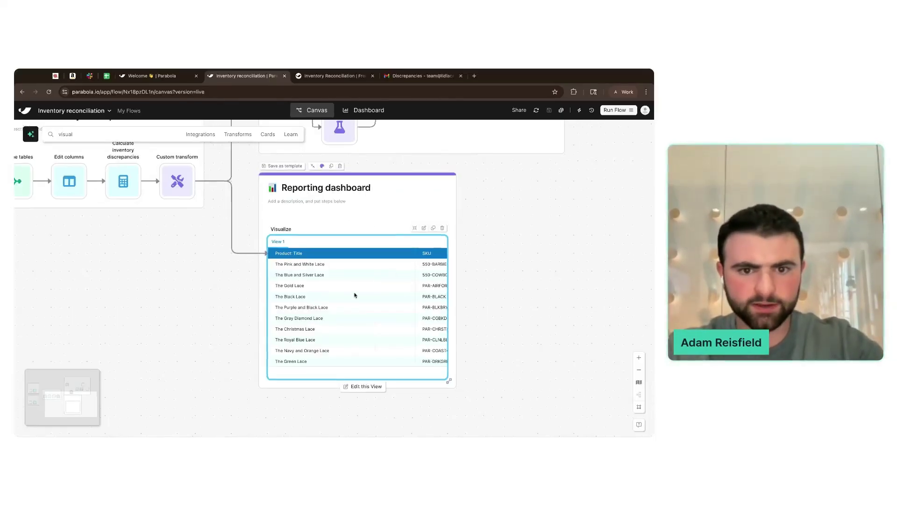
mouse_move(322, 258)
left_mouse_down()
mouse_move(384, 257)
mouse_move(317, 258)
left_mouse_up()
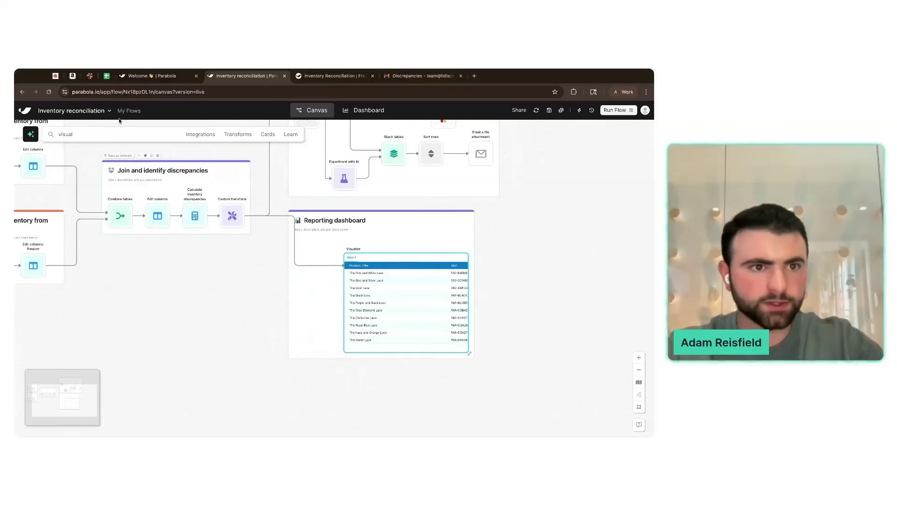
- Duplicate the Filter rows step from the Alert team of discrepancies card
left_click(103, 139)
type("filte")
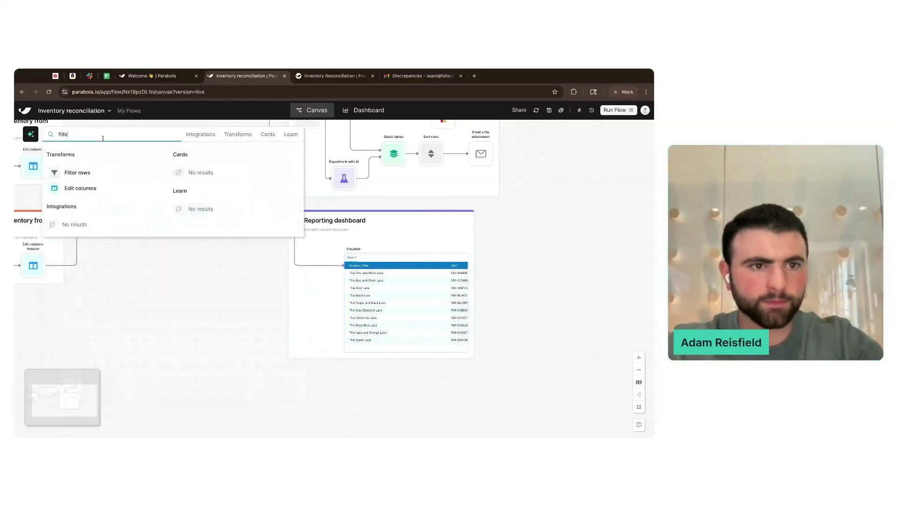
left_click(186, 320)
scroll(185, 342, "up", 2)
scroll(235, 278, "up", 1)
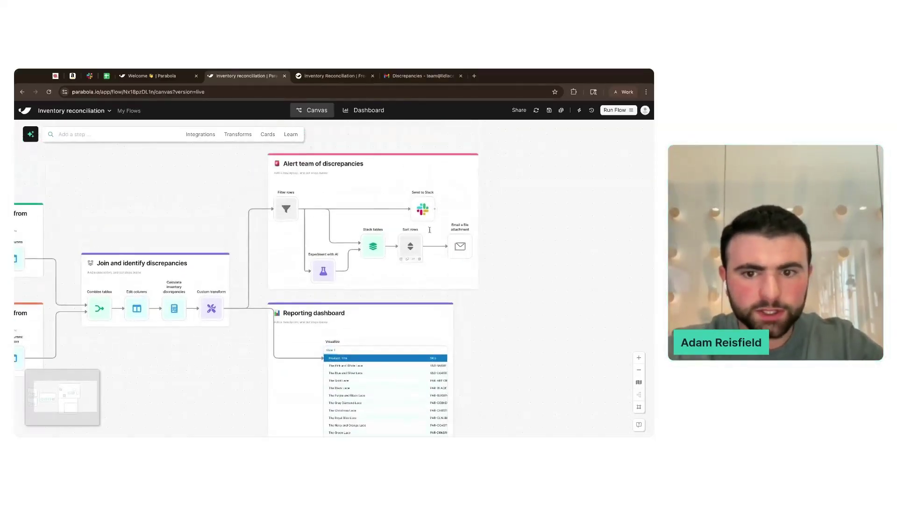
left_click(292, 209)
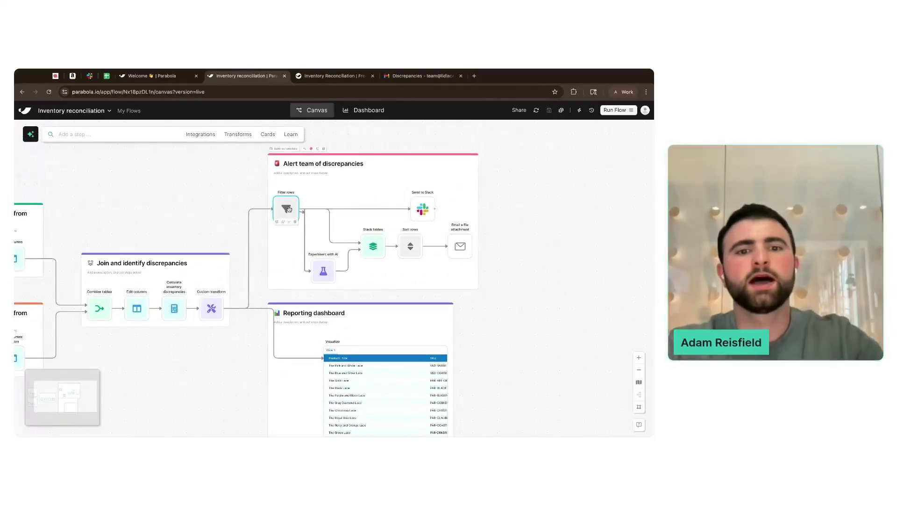
scroll(249, 208, "up", 1)
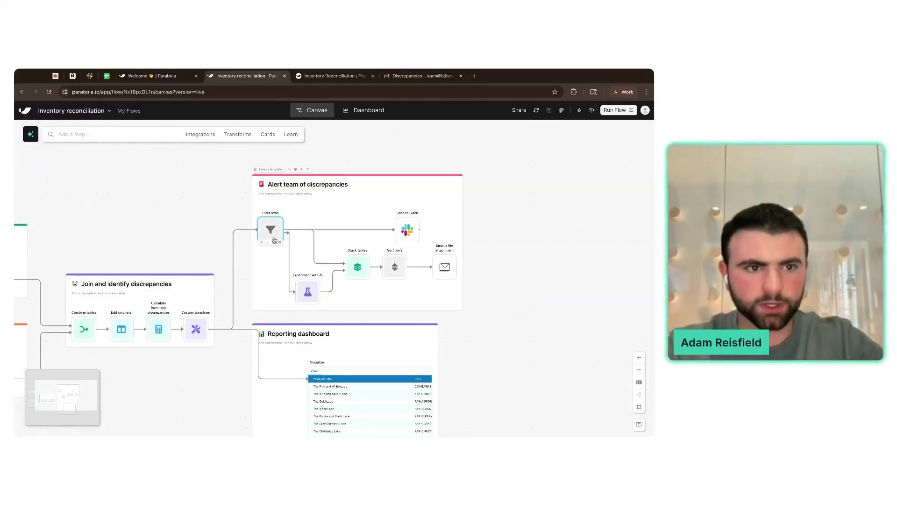
scroll(269, 247, "up", 5)
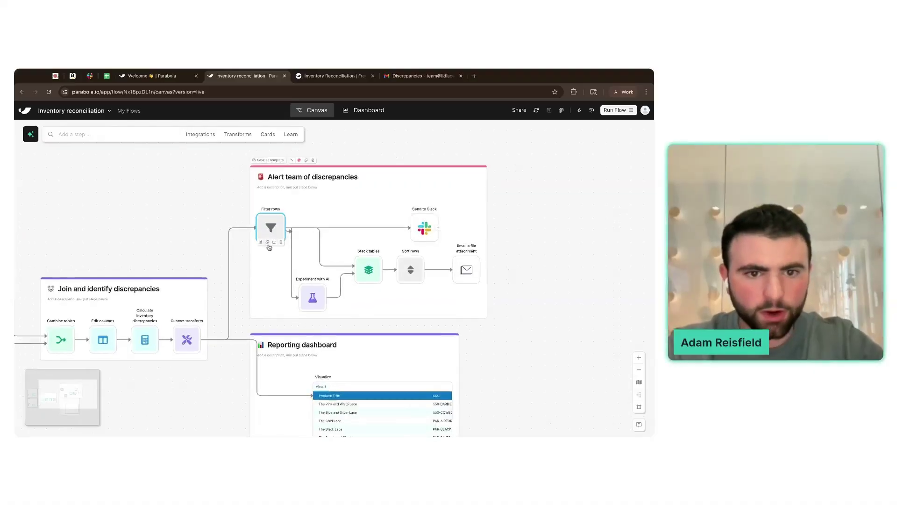
left_click(267, 241)
scroll(326, 210, "down", 5)
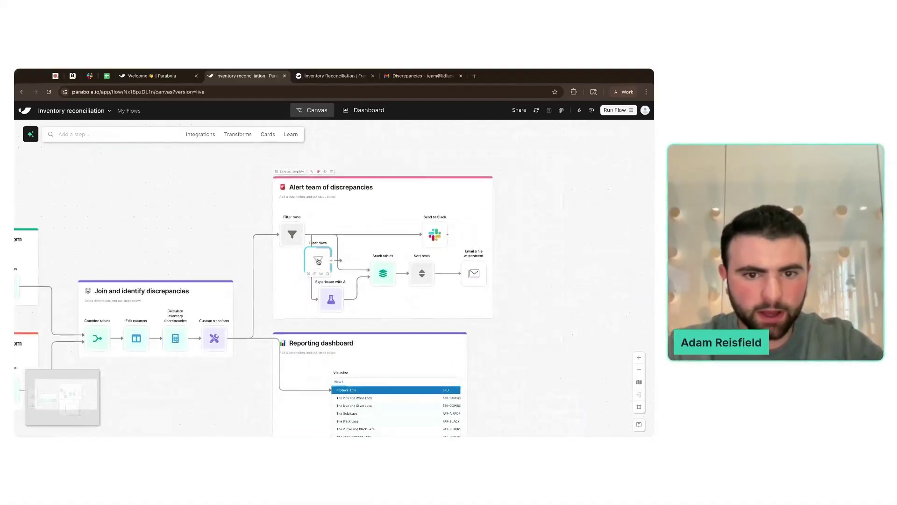
- Move the Filter rows copy into Reporting dashboard, routing Custom transform through it into Visualize
left_click_drag(327, 209, 301, 339)
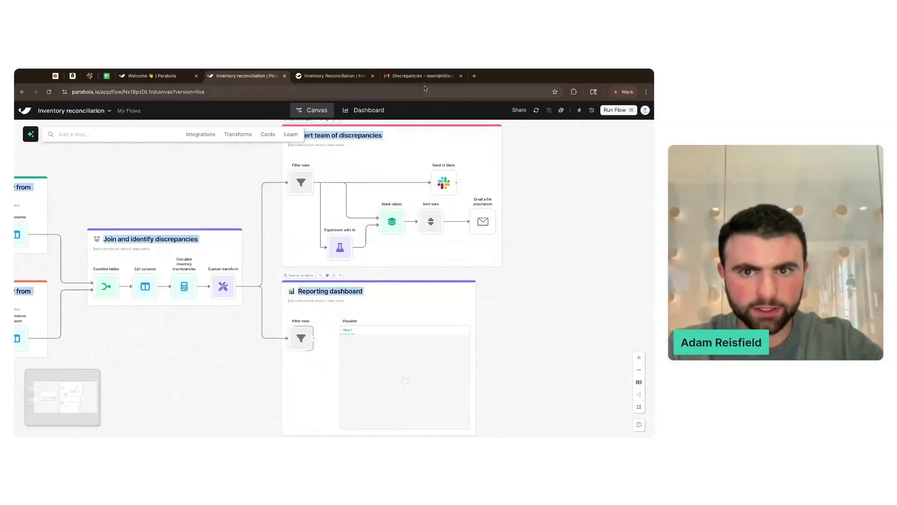
left_click(416, 122)
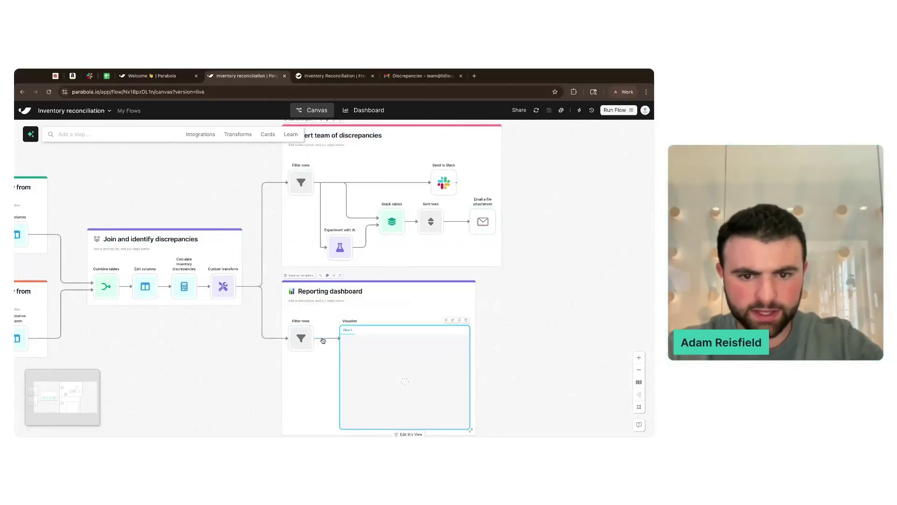
scroll(514, 334, "down", 1)
scroll(513, 334, "down", 3)
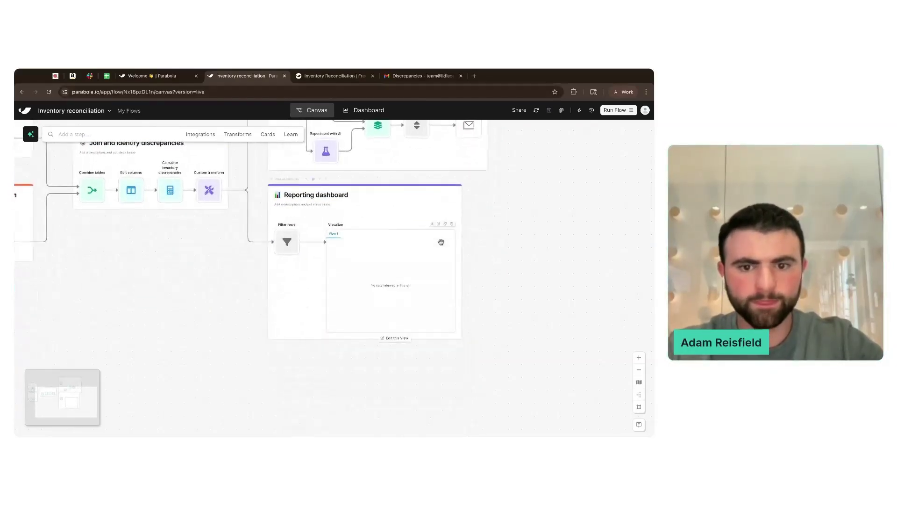
scroll(441, 239, "up", 4)
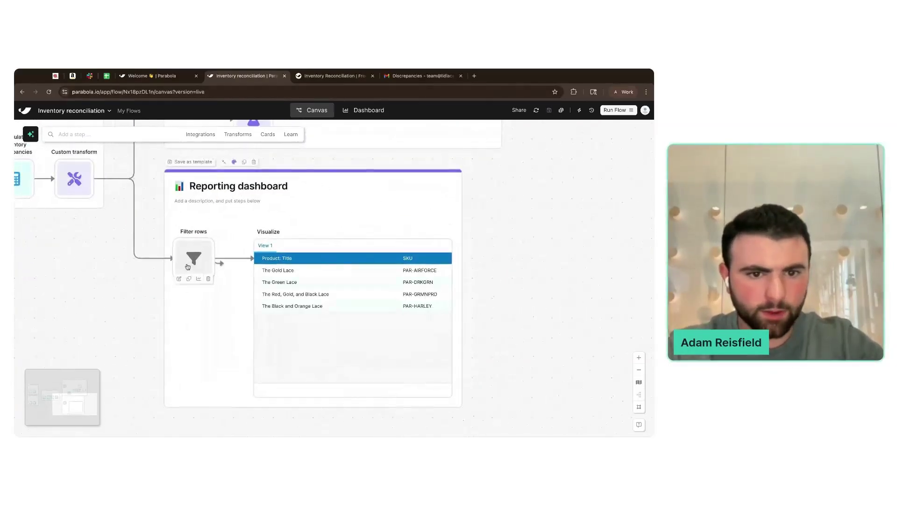
- Check the Filter rows results and the filtered Visualize table of 10 mismatched rows
left_click(193, 262)
key("Escape")
left_click(349, 408)
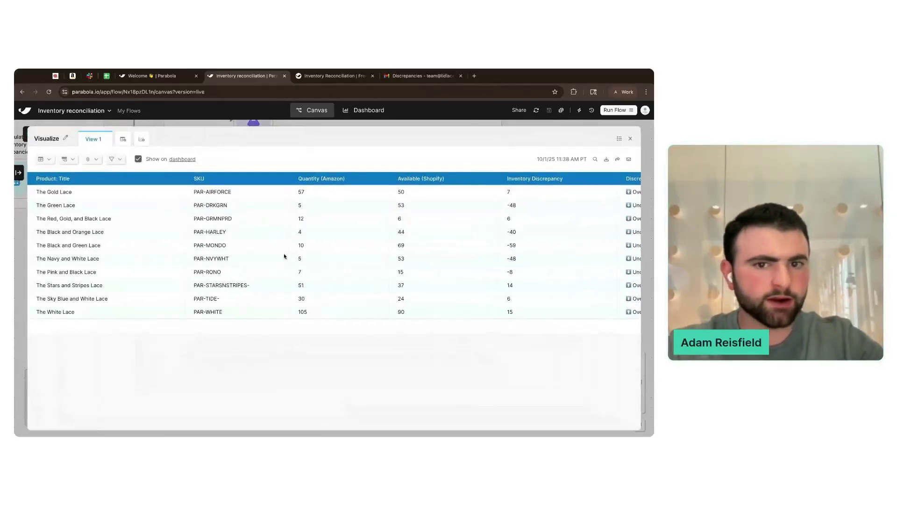
scroll(284, 256, "right", 5)
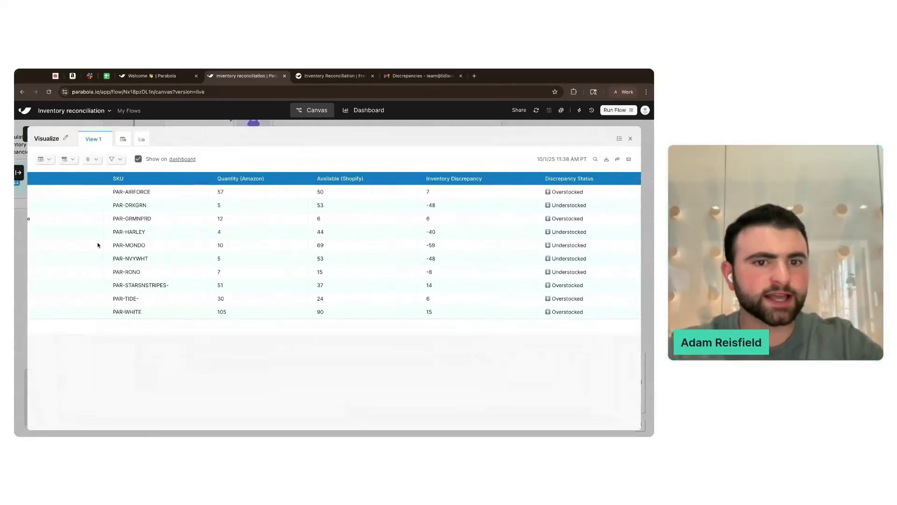
- Switch the Visualize view type from a table to Featured metrics
scroll(97, 245, "left", 5)
left_click(69, 160)
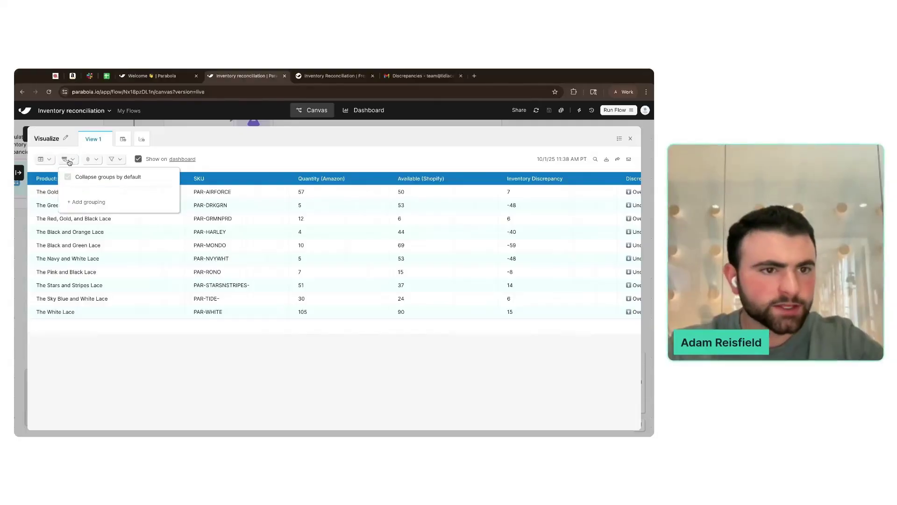
left_click(50, 161)
left_click(43, 160)
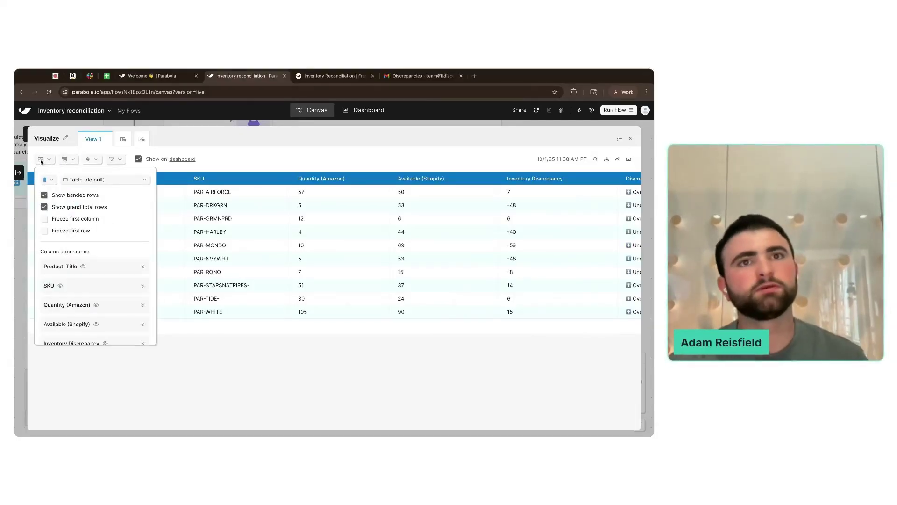
left_click(89, 180)
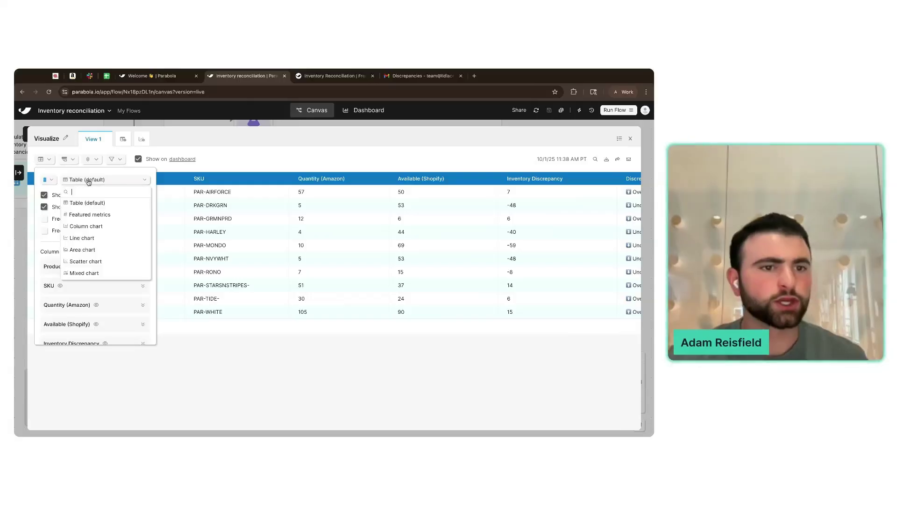
left_click(115, 215)
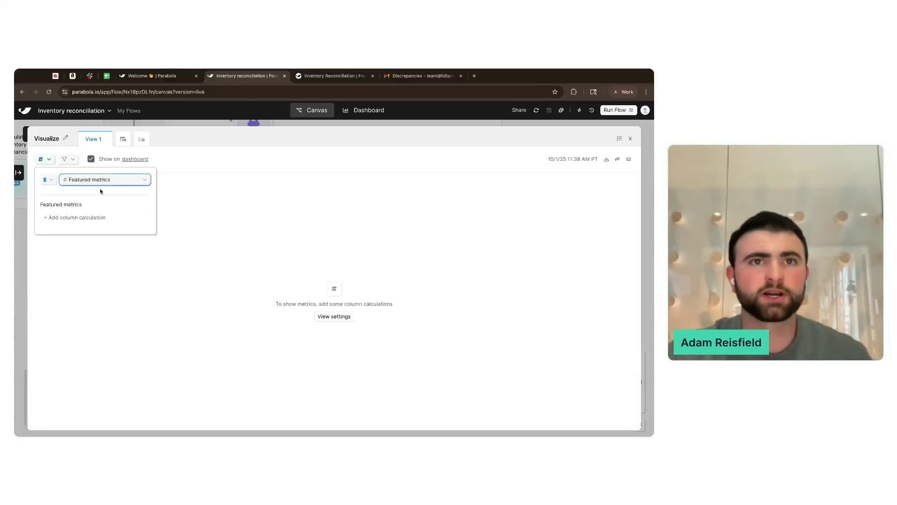
- Add a 'Total SKUs with Discrepancies' metric counting unique Product: Title values, Number format
left_click(93, 217)
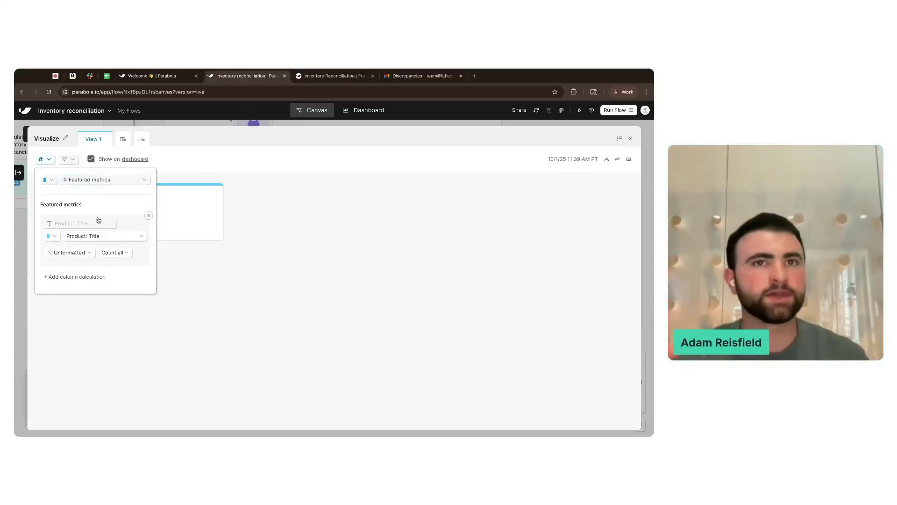
left_click(81, 224)
type("To")
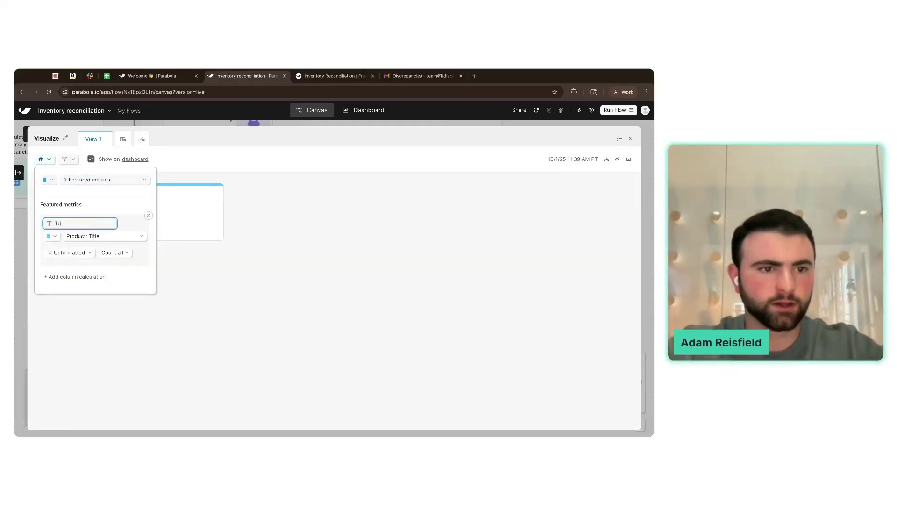
type("tal SKUs with Discrep")
left_click(132, 228)
left_click(122, 236)
left_click(122, 236)
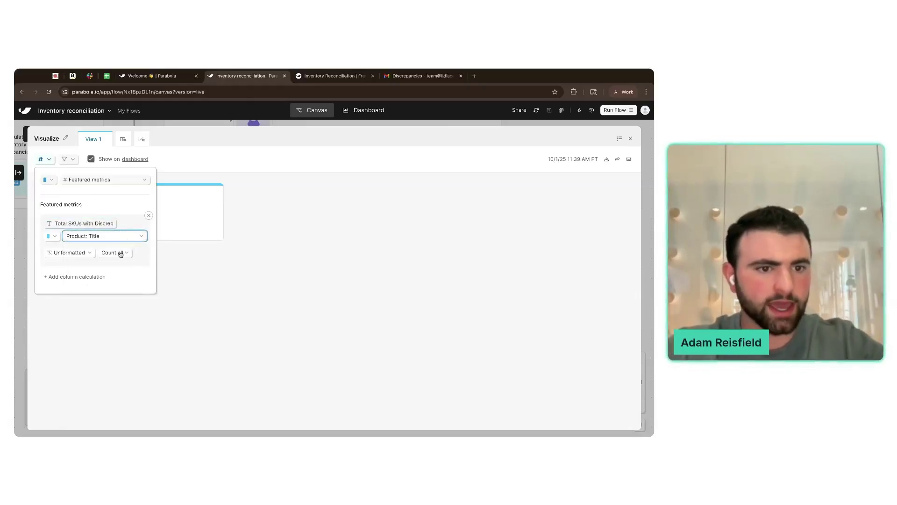
left_click(117, 255)
left_click(125, 299)
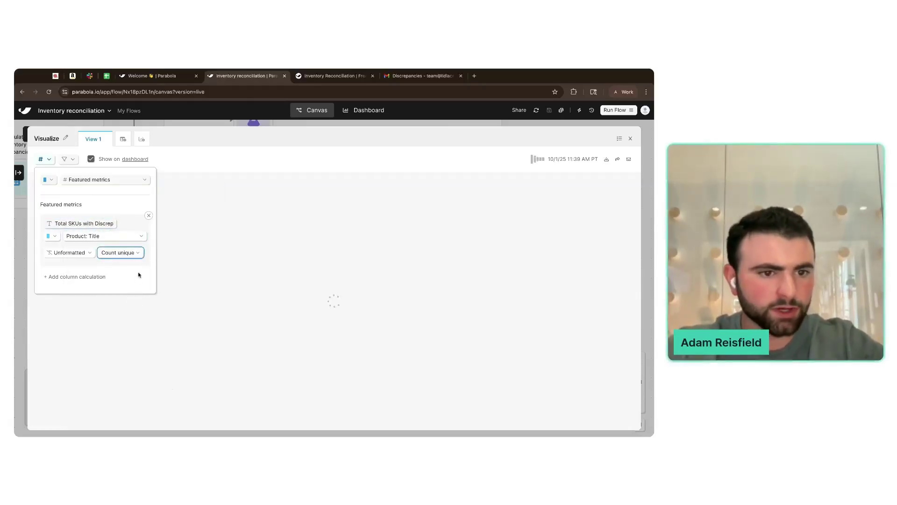
left_click(72, 253)
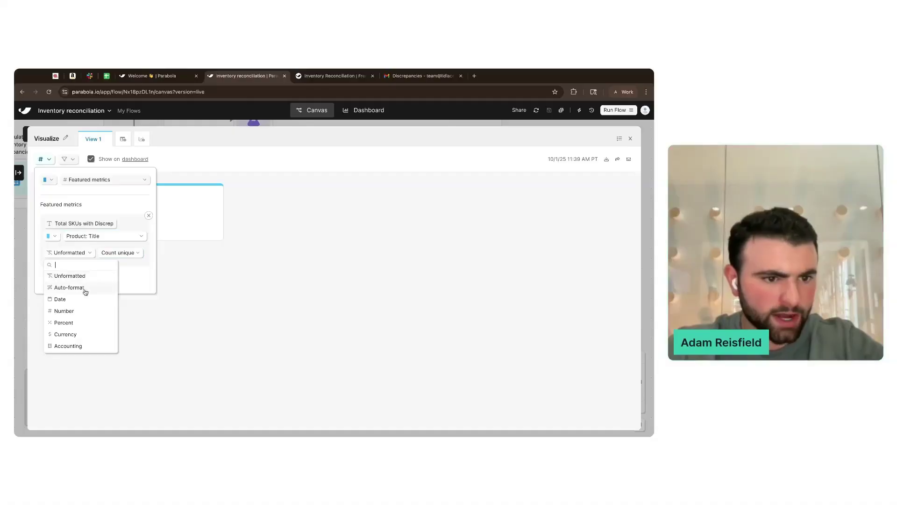
left_click(82, 311)
left_click(202, 181)
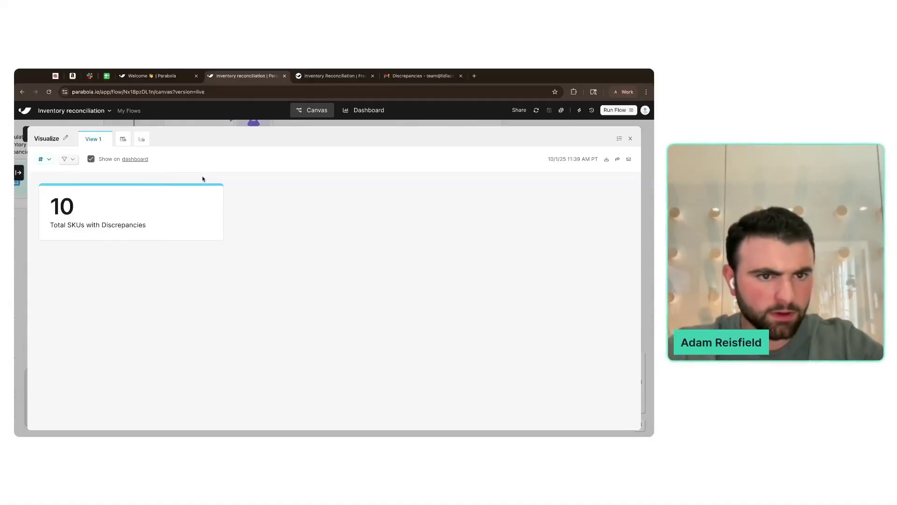
- Add a 'Total Amazon Inventory' metric summing Quantity (Amazon), formatted as Number
left_click(44, 162)
left_click(77, 290)
left_click(85, 273)
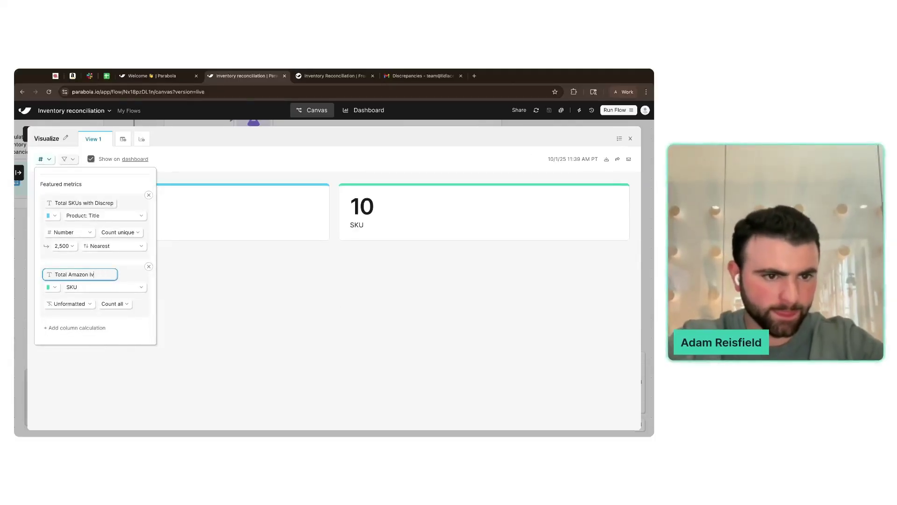
left_click(121, 278)
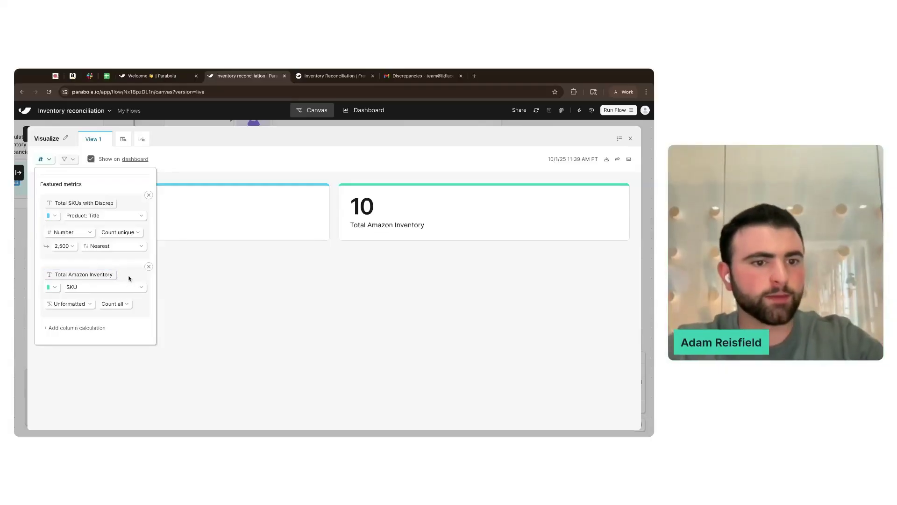
left_click(122, 288)
left_click(114, 309)
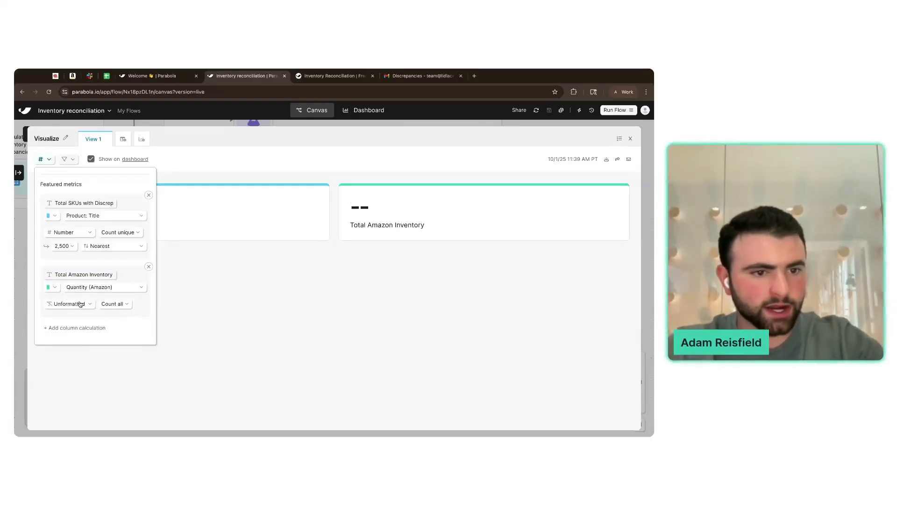
left_click(111, 304)
left_click(149, 386)
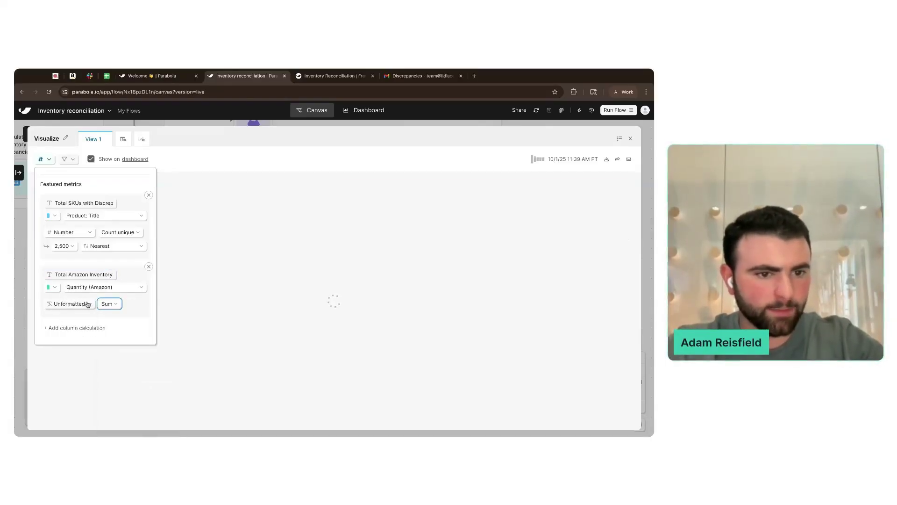
left_click(88, 304)
left_click(87, 362)
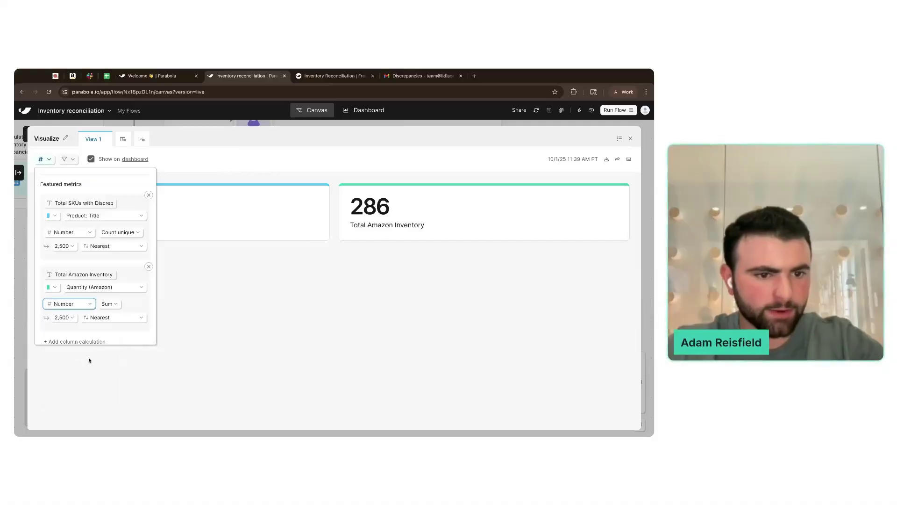
left_click(290, 310)
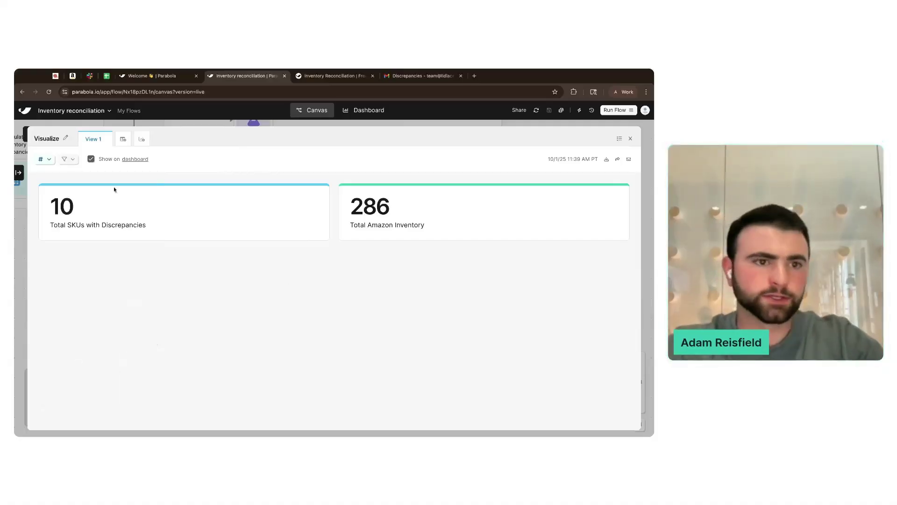
- Add a third metric named 'Total Shopify Inventory' by reusing the Amazon metric's name
left_click(51, 159)
scroll(80, 277, "down", 2)
left_click(76, 327)
left_click(75, 271)
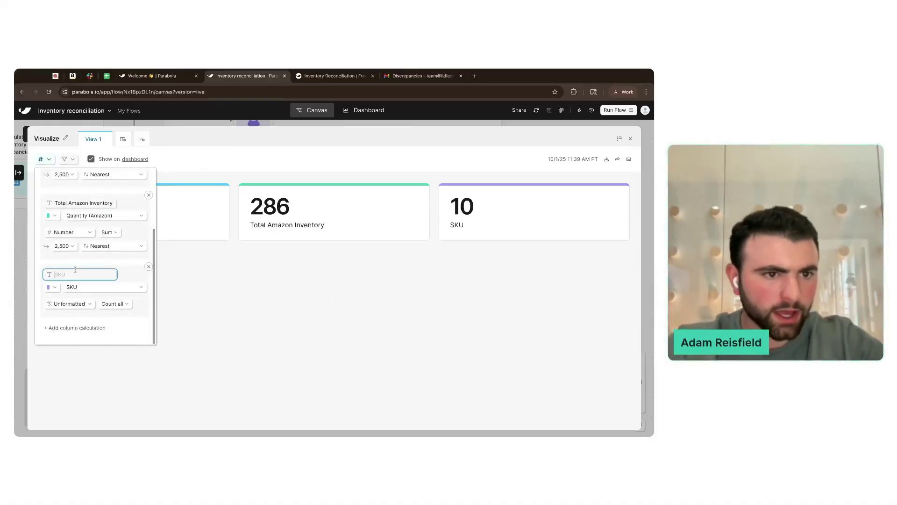
triple_click(86, 204)
key("super+c")
left_click(78, 273)
key("super+v")
double_click(74, 273)
type("Shopify")
- Base the Shopify metric on Available (Shopify), summed and formatted as Number
left_click(79, 286)
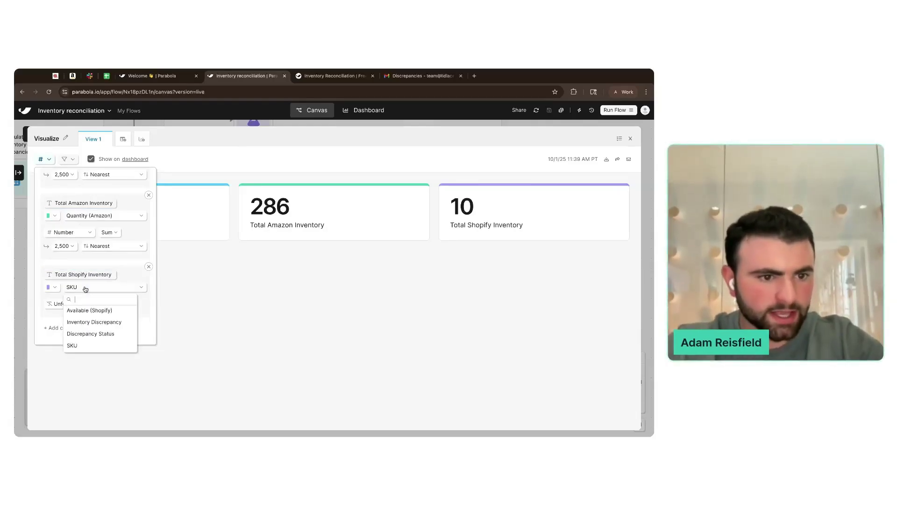
left_click(89, 310)
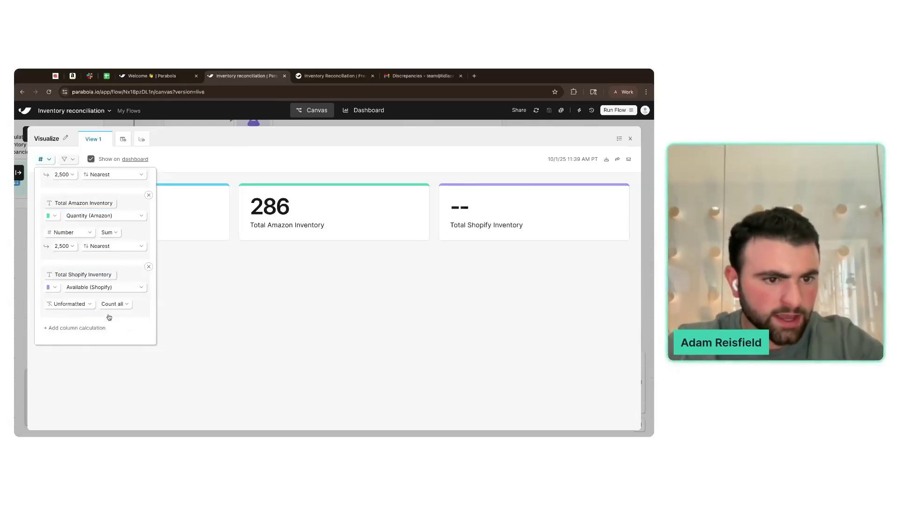
left_click(69, 304)
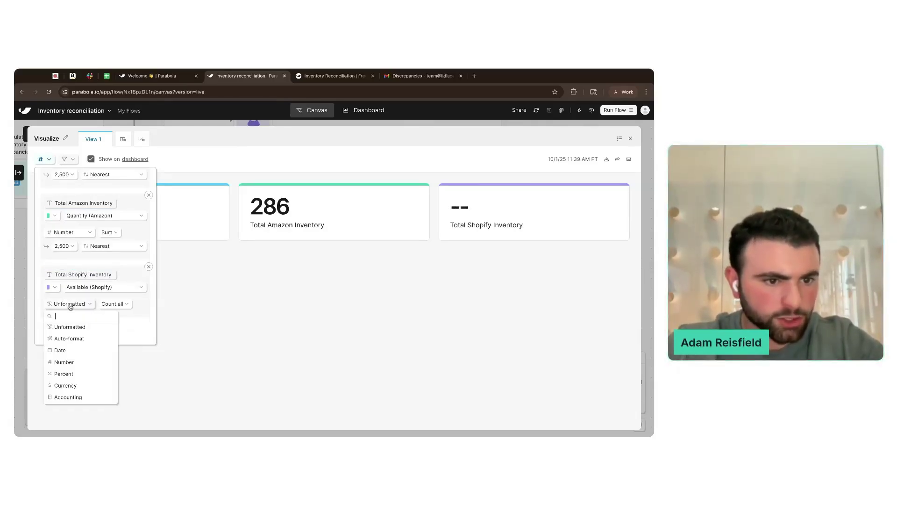
left_click(84, 362)
left_click(114, 304)
left_click(128, 387)
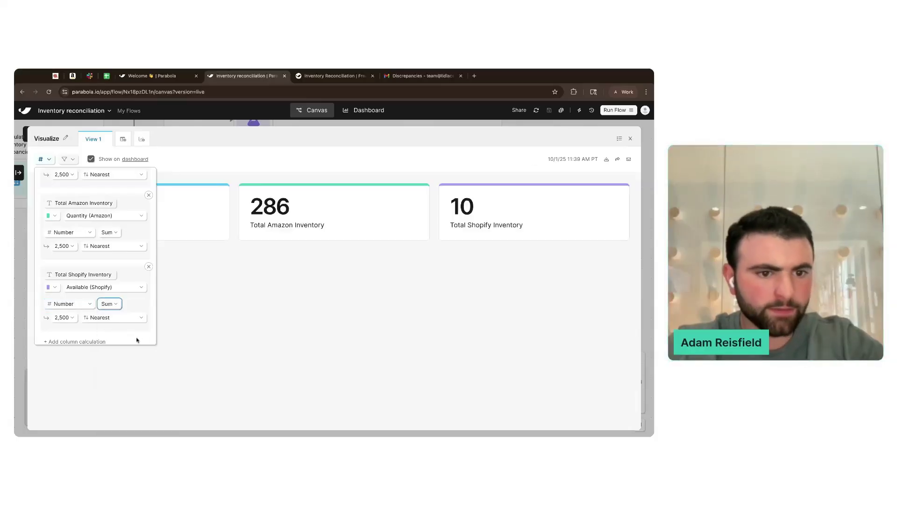
left_click(280, 301)
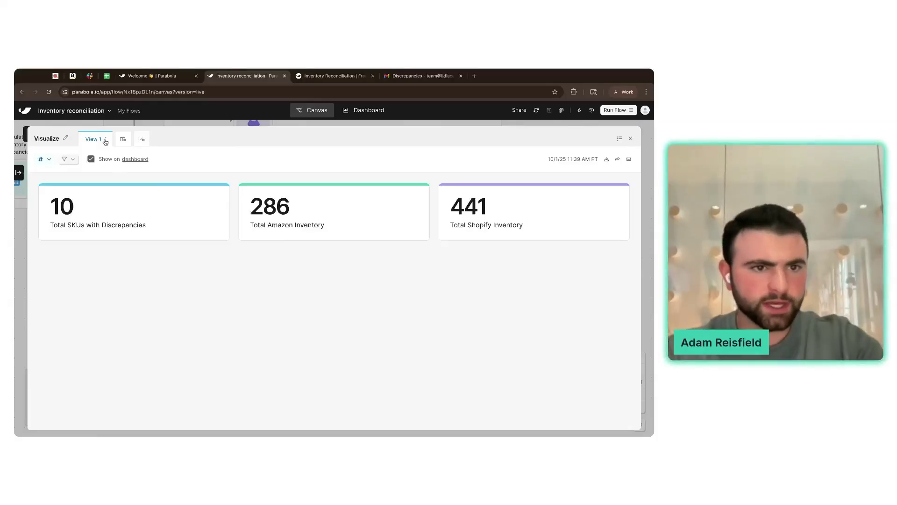
- Add View 2 and group its table rows by Discrepancy Status
left_click(123, 139)
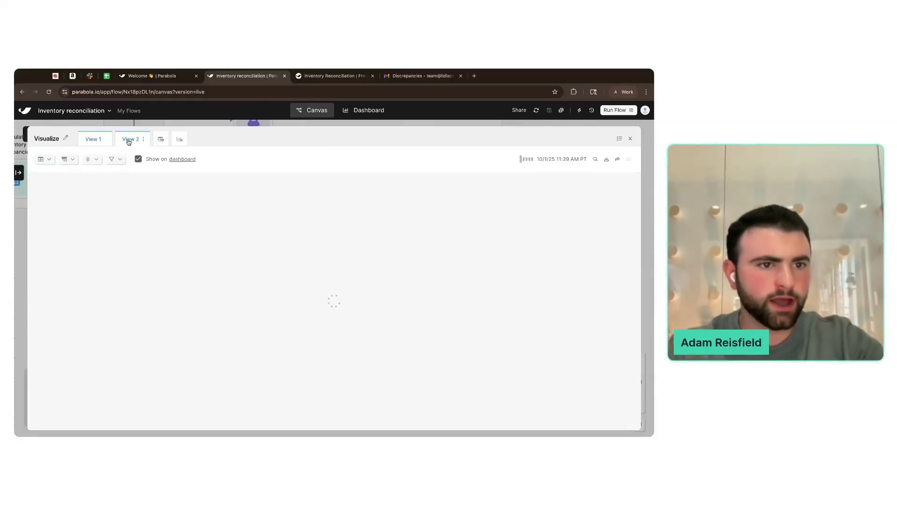
left_click(68, 159)
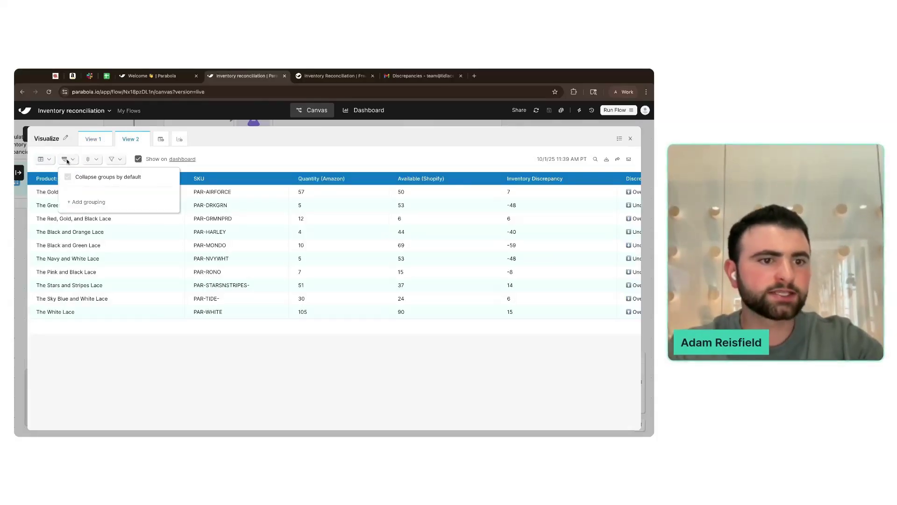
left_click(203, 291)
scroll(320, 272, "right", 3)
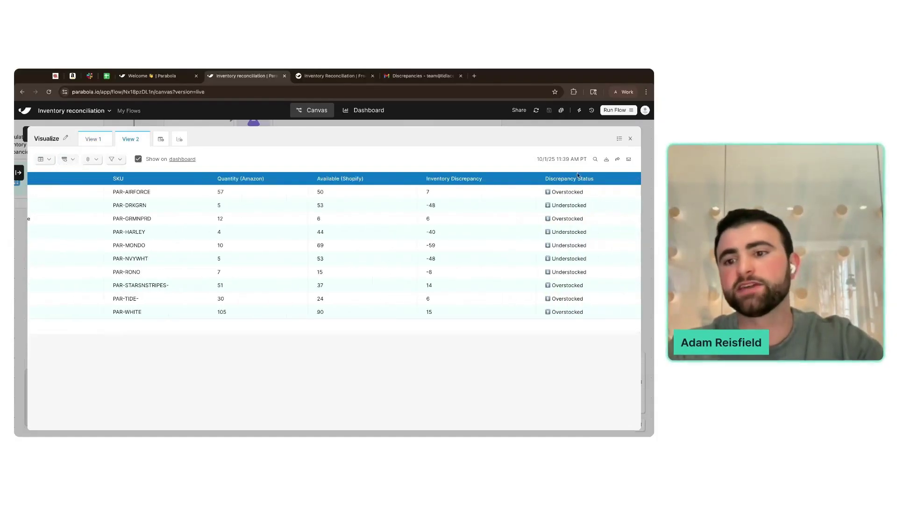
left_click(66, 159)
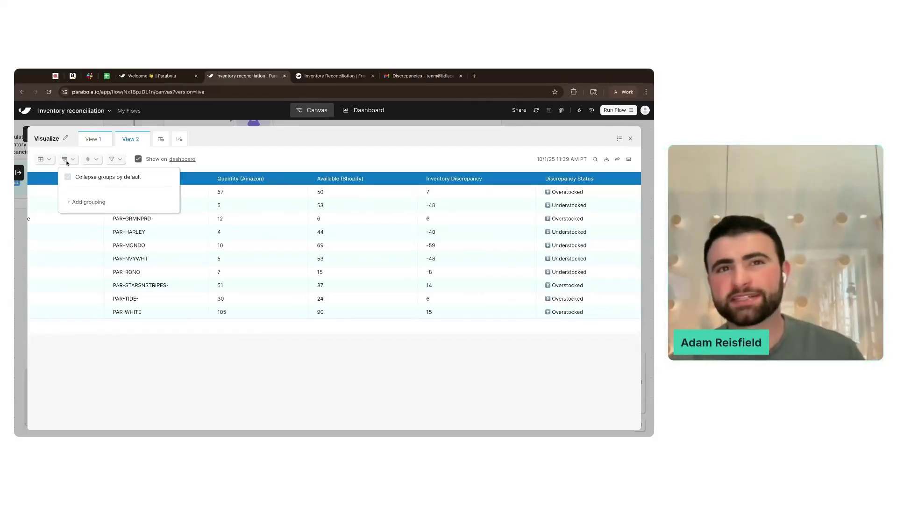
left_click(86, 201)
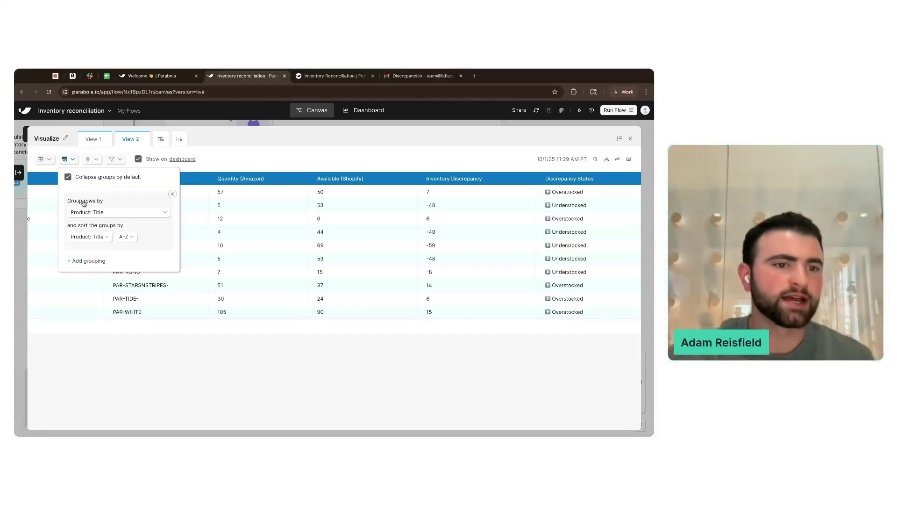
left_click(114, 213)
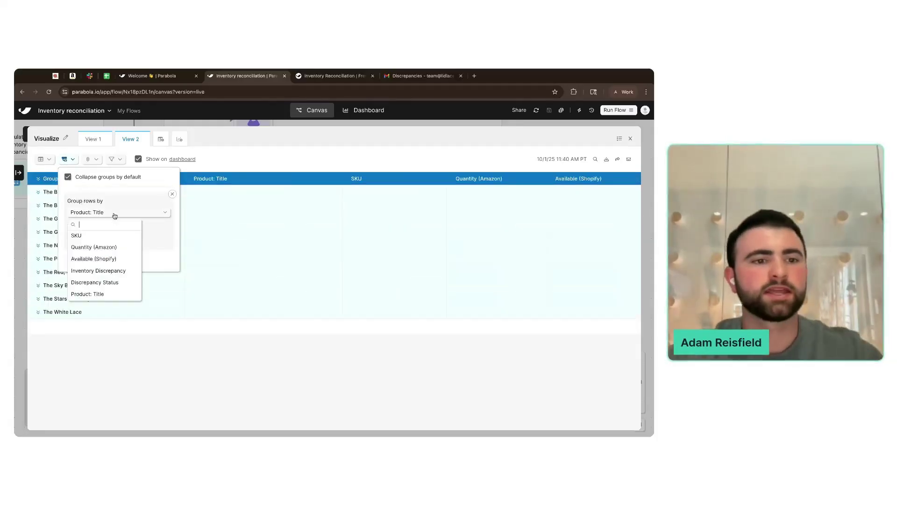
left_click(109, 282)
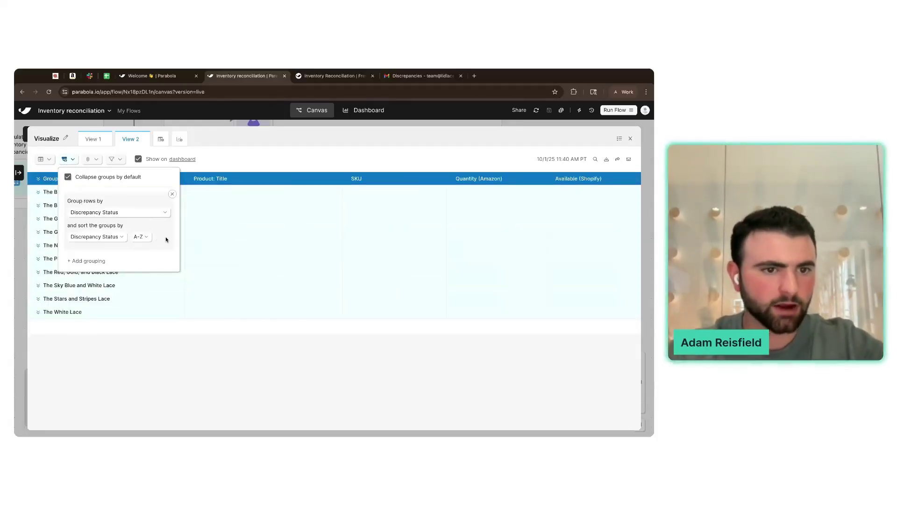
left_click(252, 153)
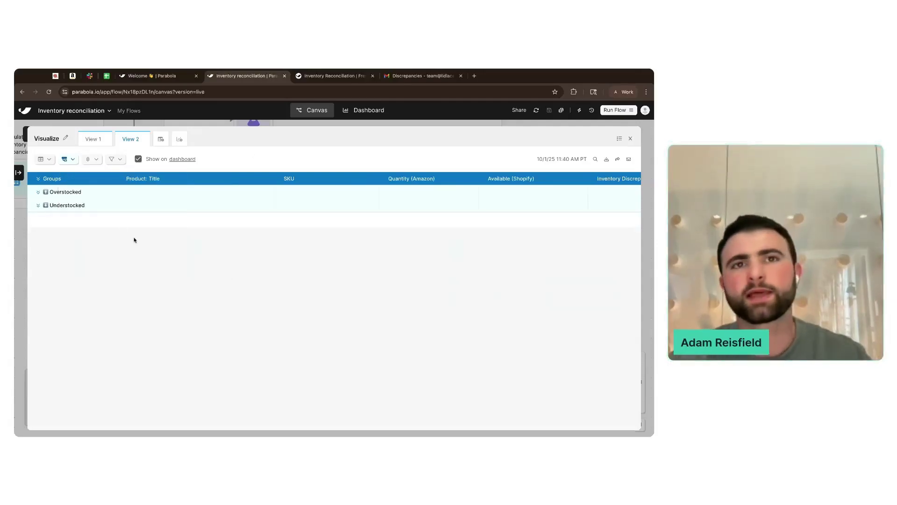
- Count all Product: Title values per group, giving 5 Overstocked and 5 Understocked
left_click(36, 194)
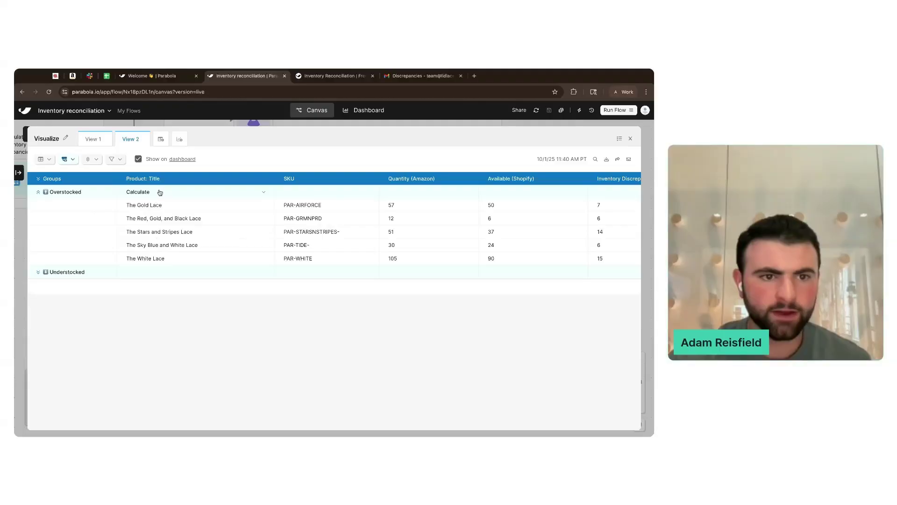
left_click(138, 193)
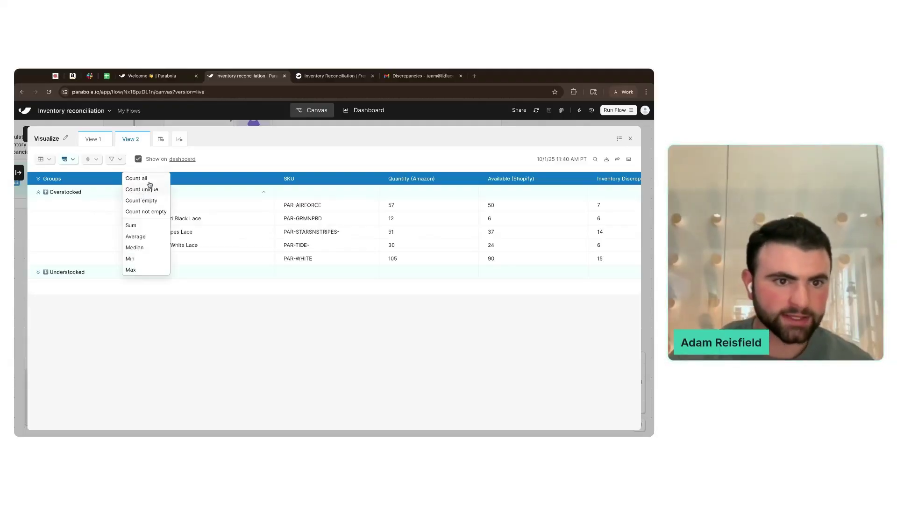
left_click(148, 180)
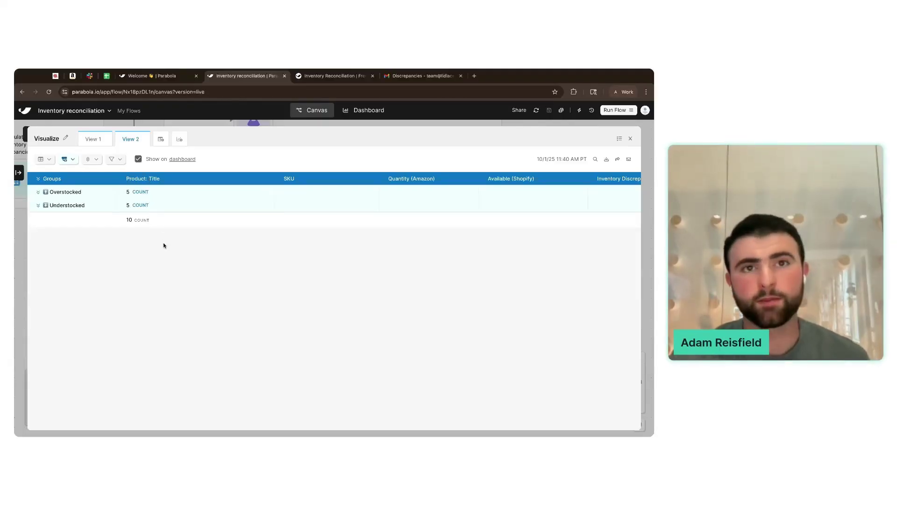
- Sum Quantity (Amazon) and Available (Shopify) for each discrepancy group
left_click(22, 255)
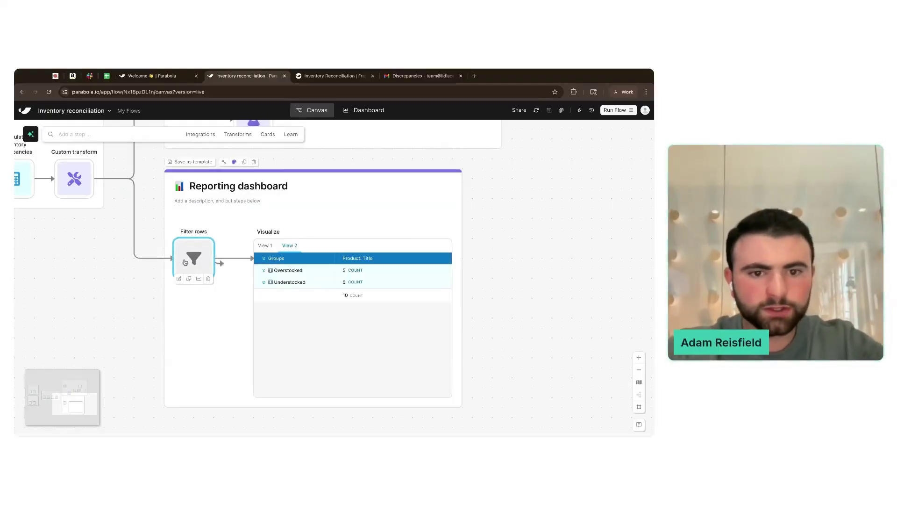
left_click(371, 405)
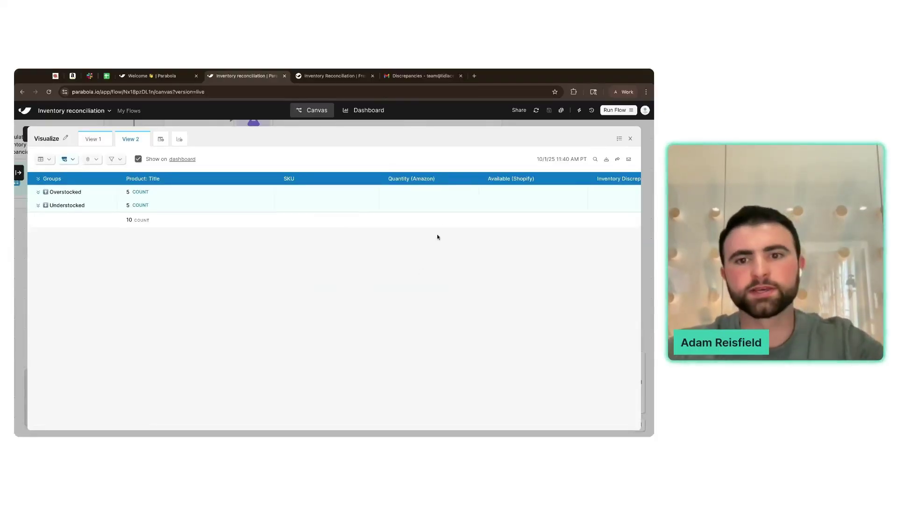
left_click(408, 190)
left_click(398, 181)
scroll(422, 194, "right", 3)
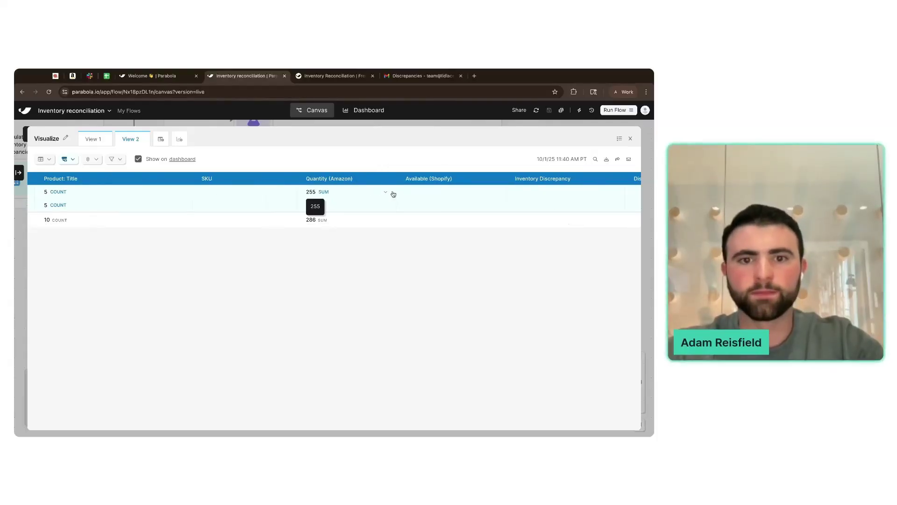
left_click(428, 195)
left_click(433, 181)
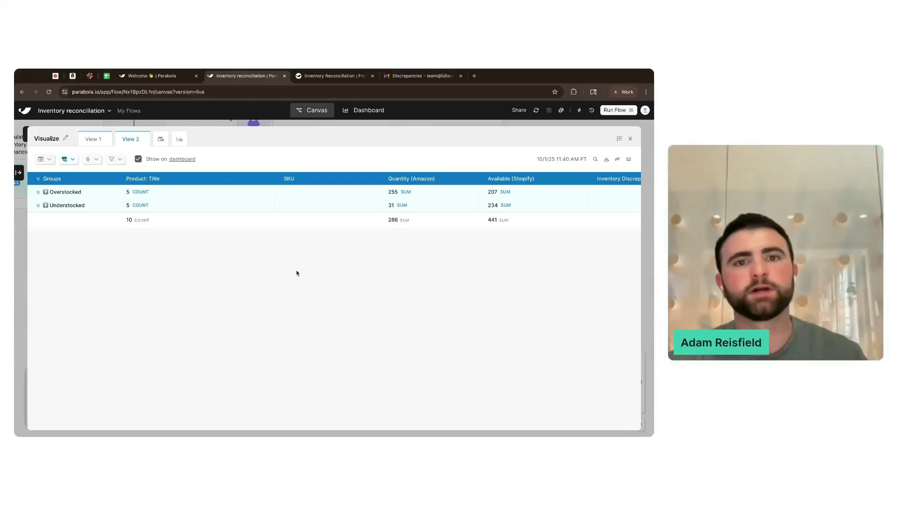
left_click(38, 193)
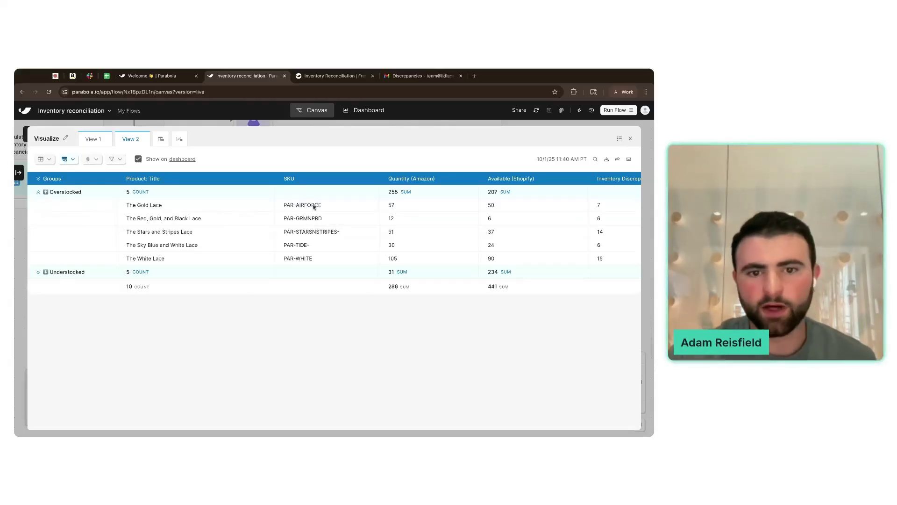
- Hide the SKU column, freeze the first column and make the table colour purple
left_click(45, 159)
scroll(102, 232, "down", 1)
left_click(60, 264)
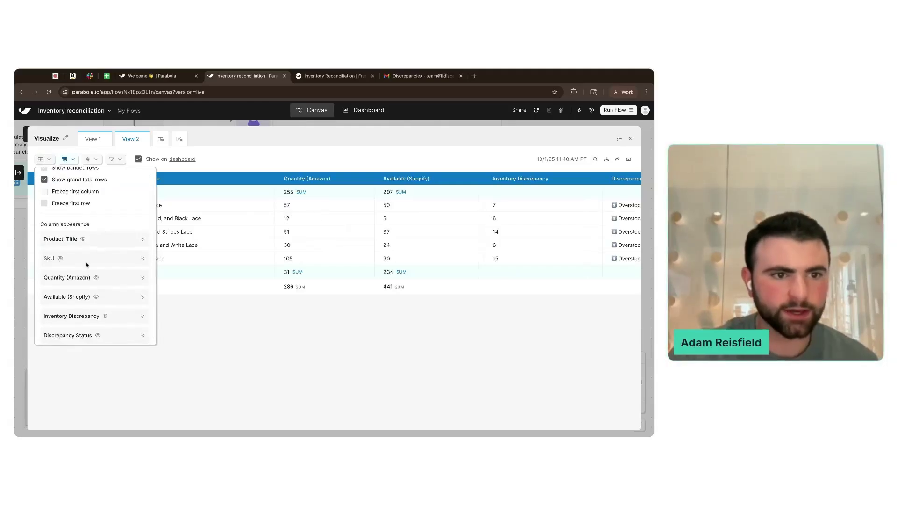
scroll(89, 264, "up", 1)
left_click(89, 221)
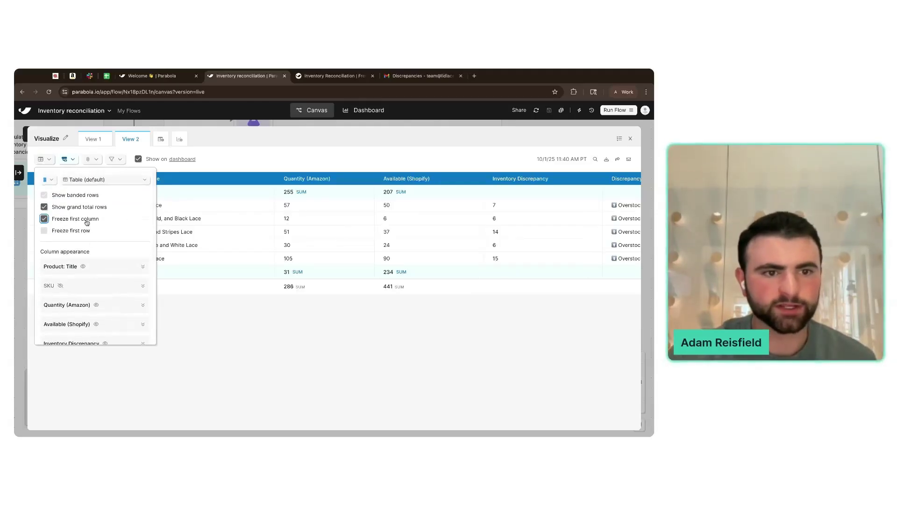
left_click(47, 179)
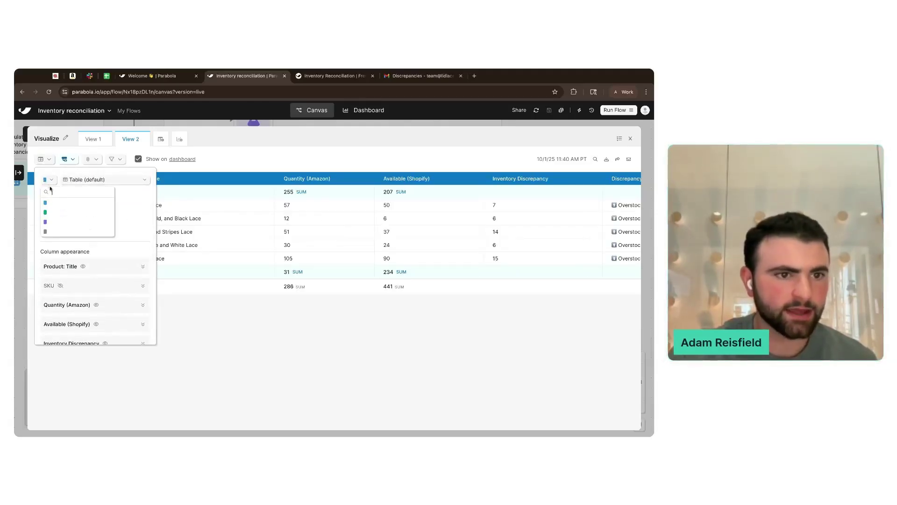
left_click(55, 223)
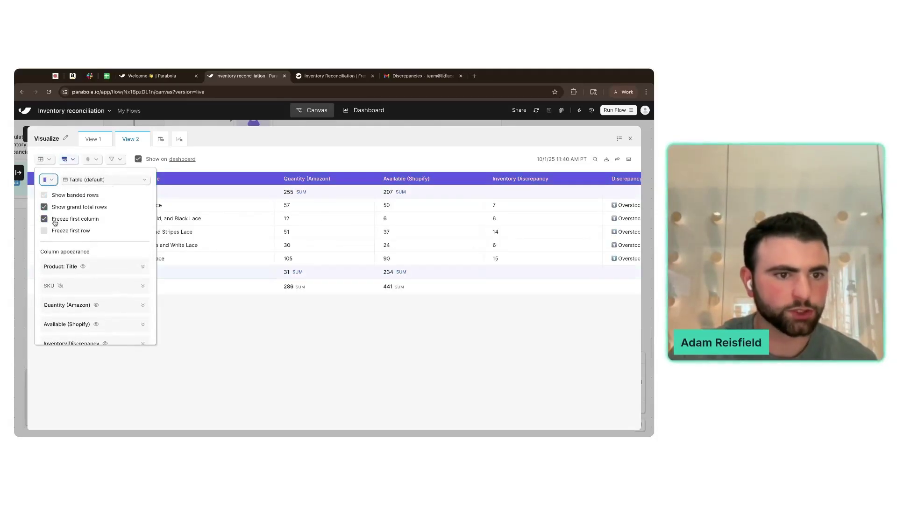
left_click(247, 355)
left_click(37, 192)
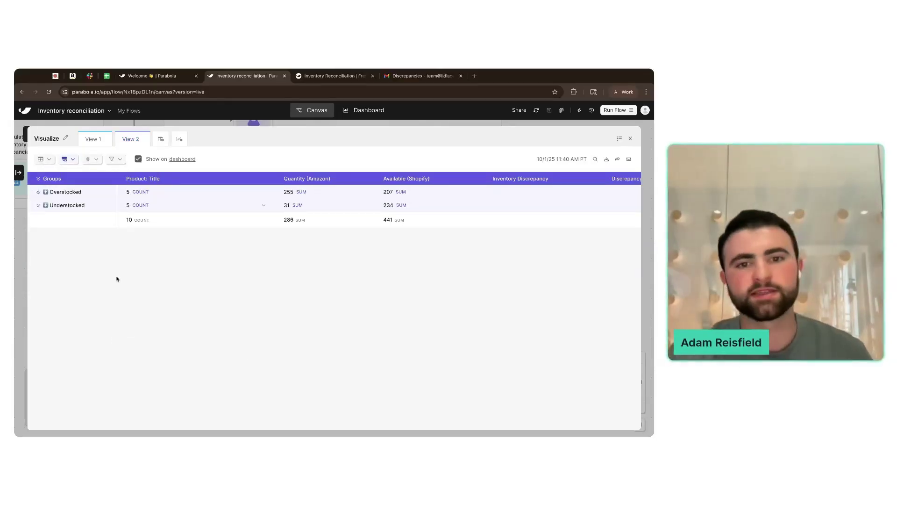
- Add View 3 as a column chart titled 'Inventory health'
left_click(161, 139)
left_click(50, 160)
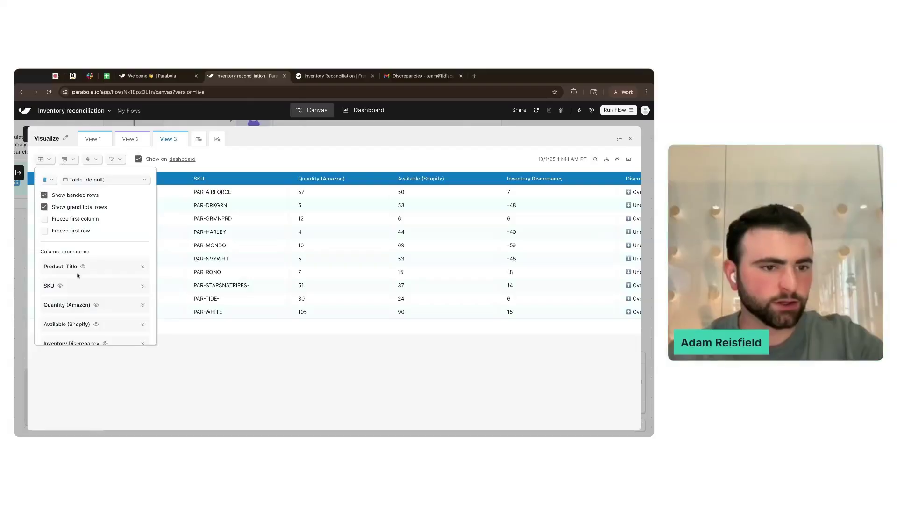
left_click(77, 182)
left_click(99, 228)
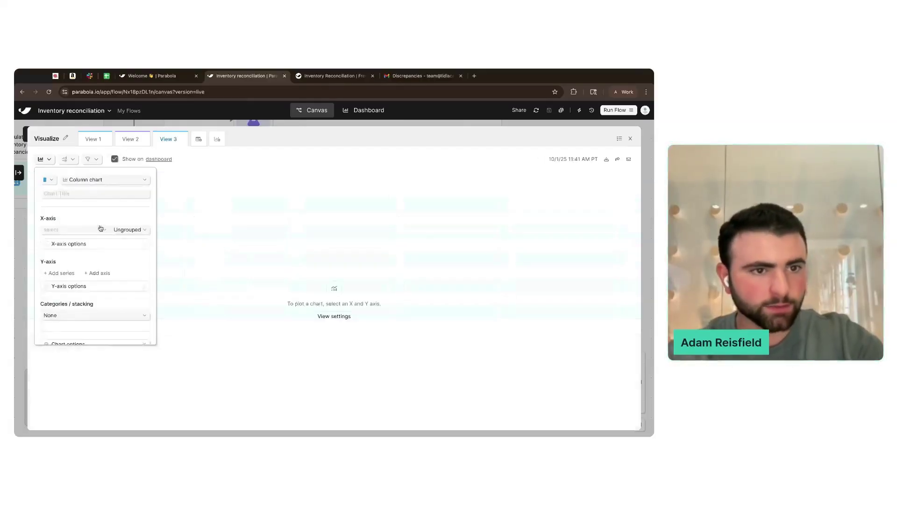
left_click(102, 194)
type("Inventory health")
- Chart a count of products by Discrepancy Status on the X-axis, with data labels shown
left_click(92, 230)
left_click(90, 309)
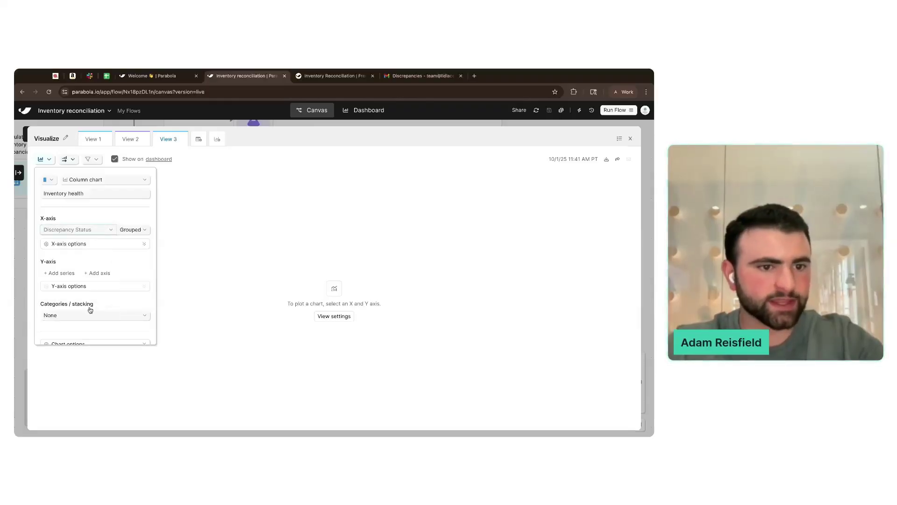
scroll(126, 257, "down", 1)
left_click(66, 263)
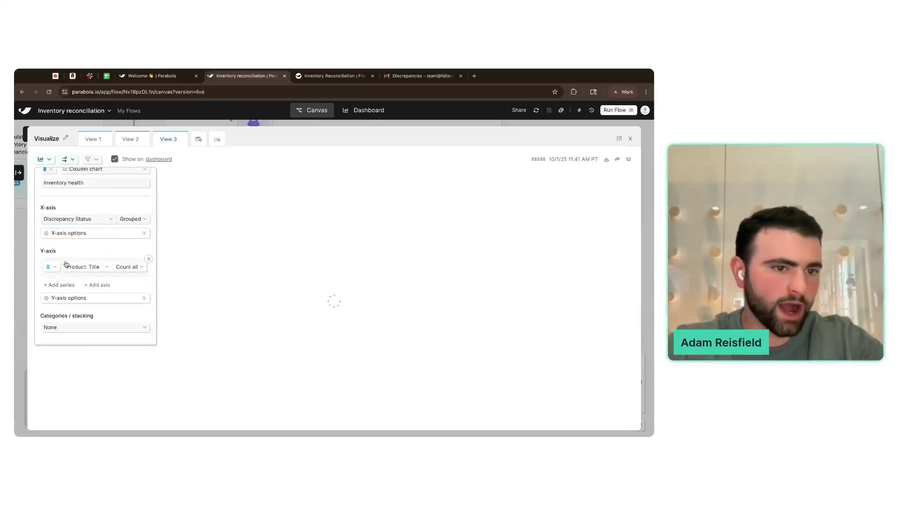
scroll(74, 264, "down", 2)
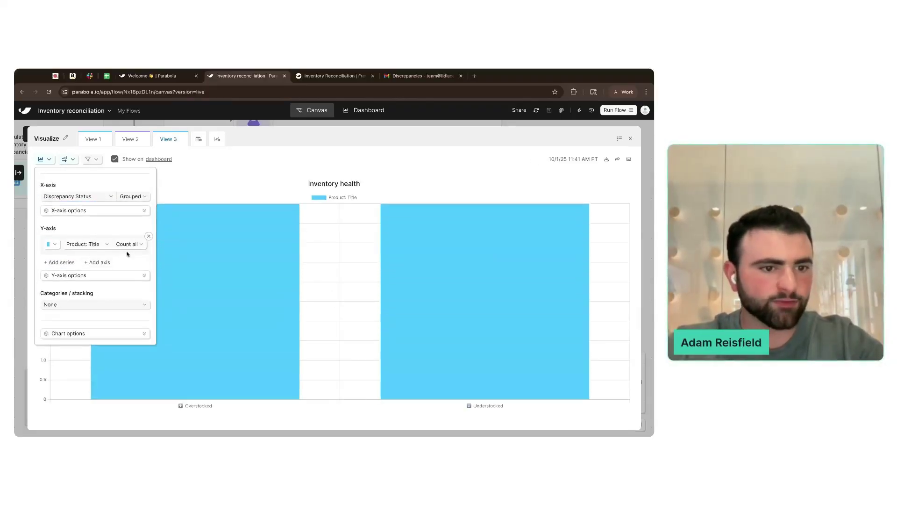
left_click(96, 333)
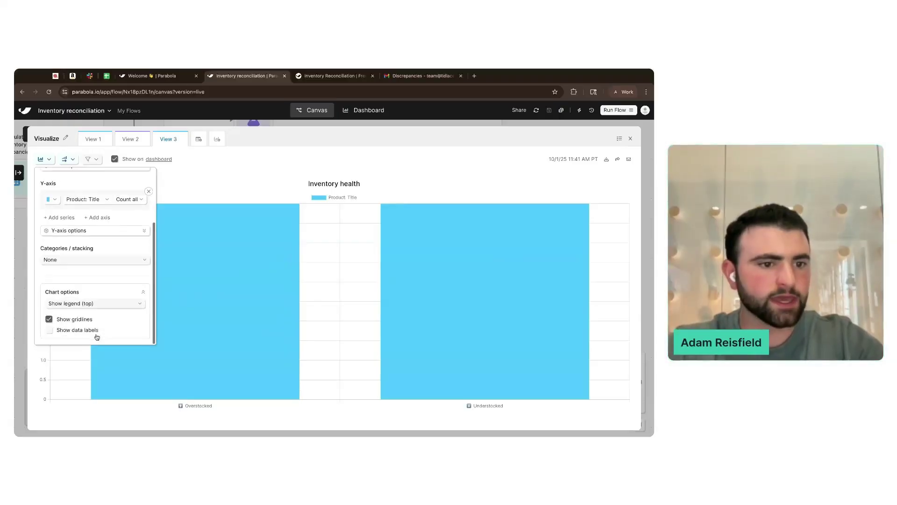
left_click(88, 330)
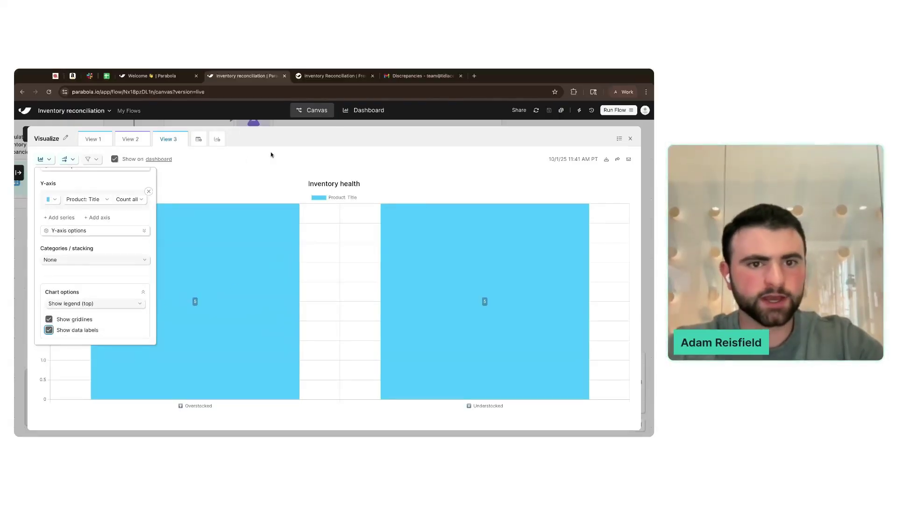
left_click(271, 158)
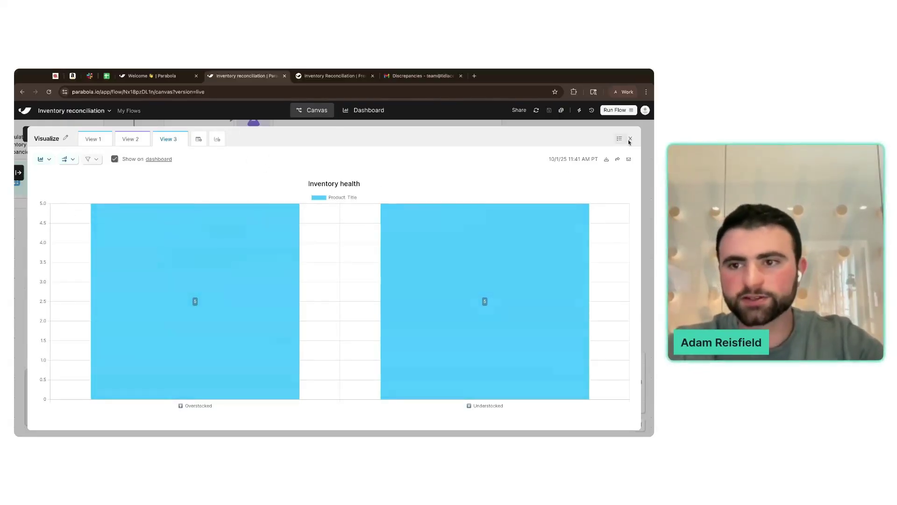
left_click(631, 138)
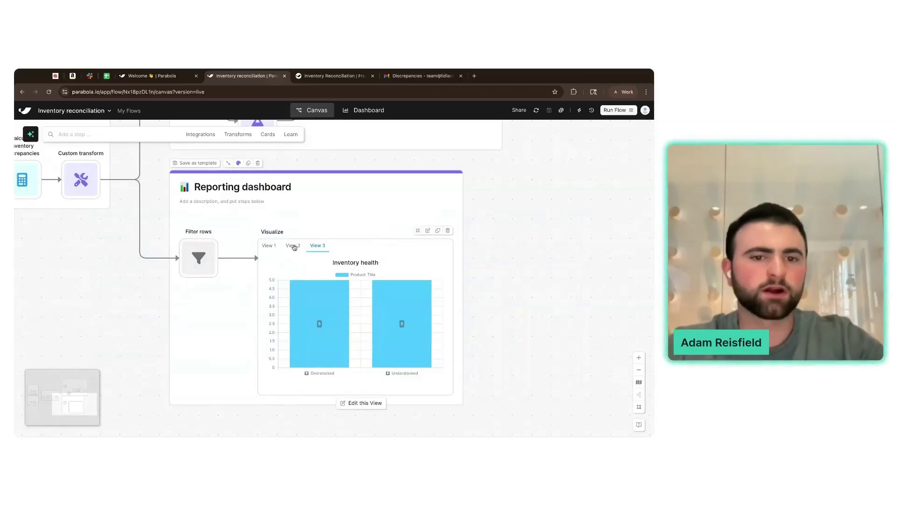
- Show the View 1 metric cards and drag the canvas preview wider so they fit
left_click(269, 245)
scroll(516, 272, "down", 3)
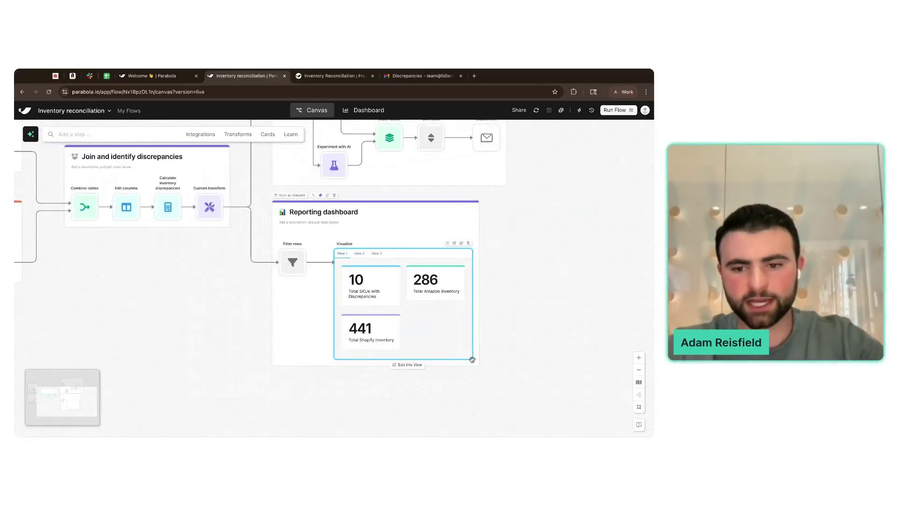
left_click_drag(472, 360, 501, 360)
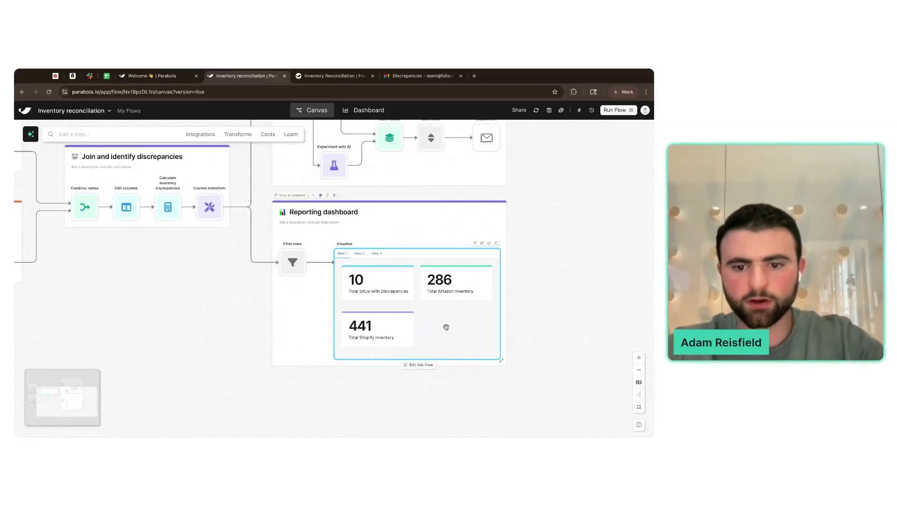
- Check the metric cards view in the editor, then switch to the Dashboard page
left_click(421, 365)
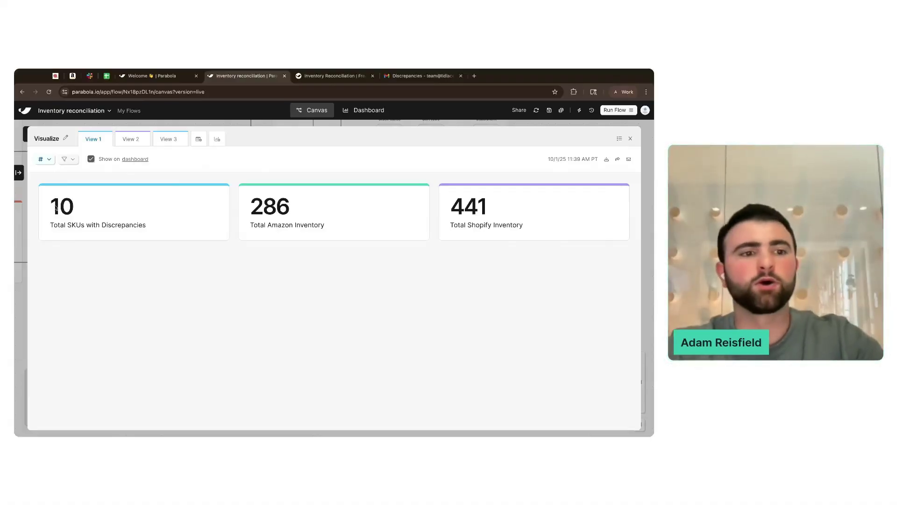
left_click(20, 219)
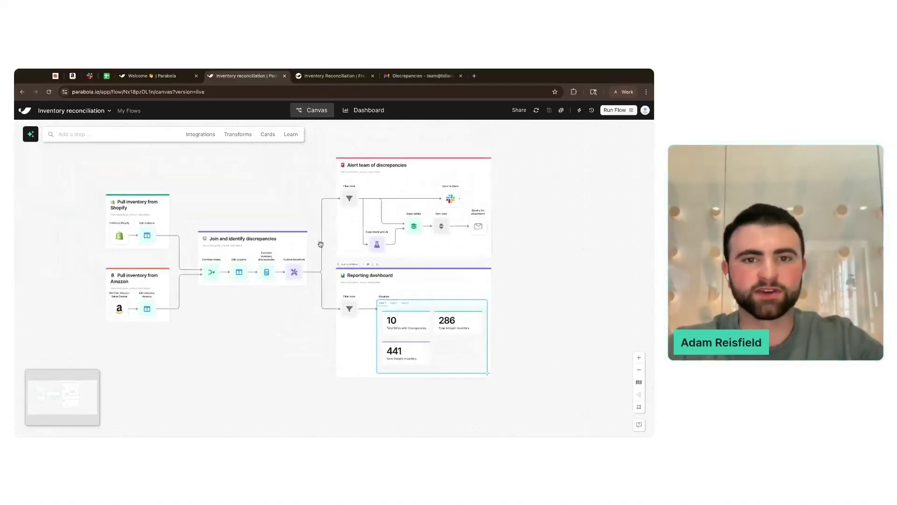
left_click(364, 110)
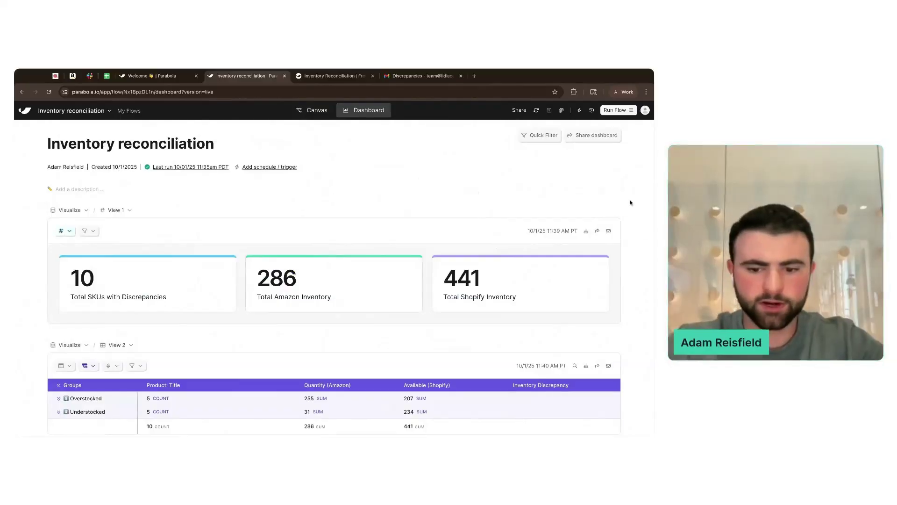
- Zoom the dashboard out and expand the Overstocked group in the discrepancy table
key("super+minus")
scroll(549, 202, "down", 2)
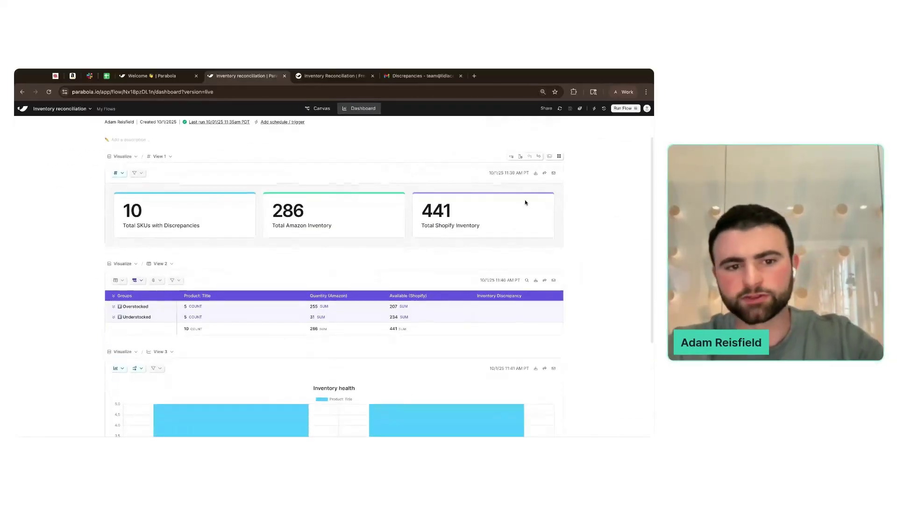
left_click(113, 289)
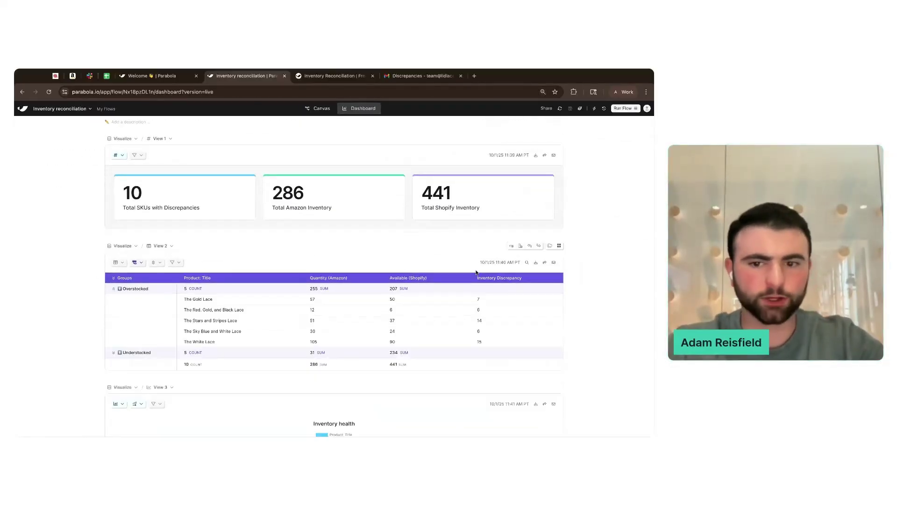
scroll(593, 296, "down", 4)
- Make the Inventory health chart and grouped table half width, then return to the Canvas
mouse_move(300, 320)
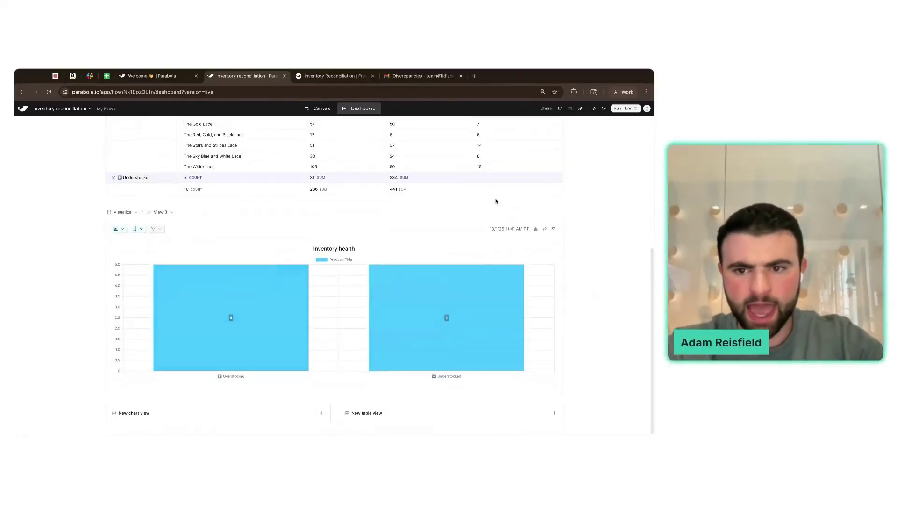
left_click(512, 215)
scroll(514, 217, "up", 2)
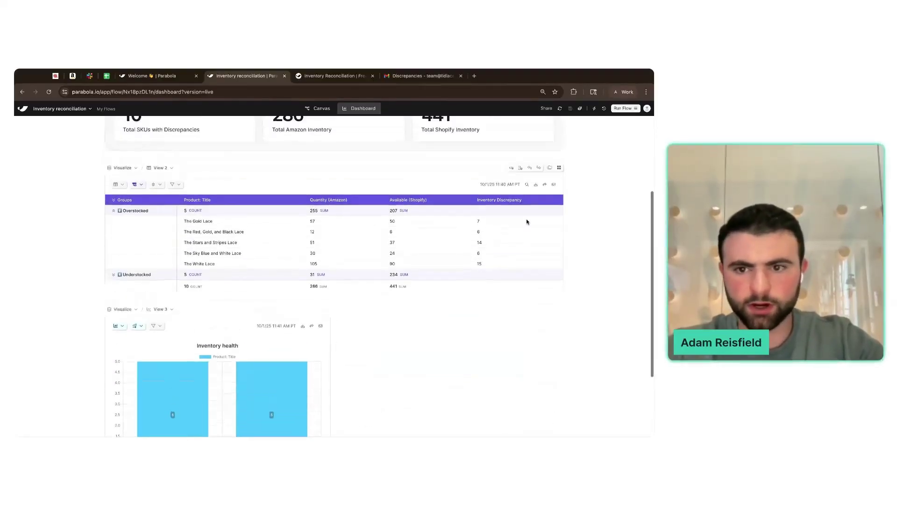
left_click(511, 169)
scroll(578, 230, "up", 2)
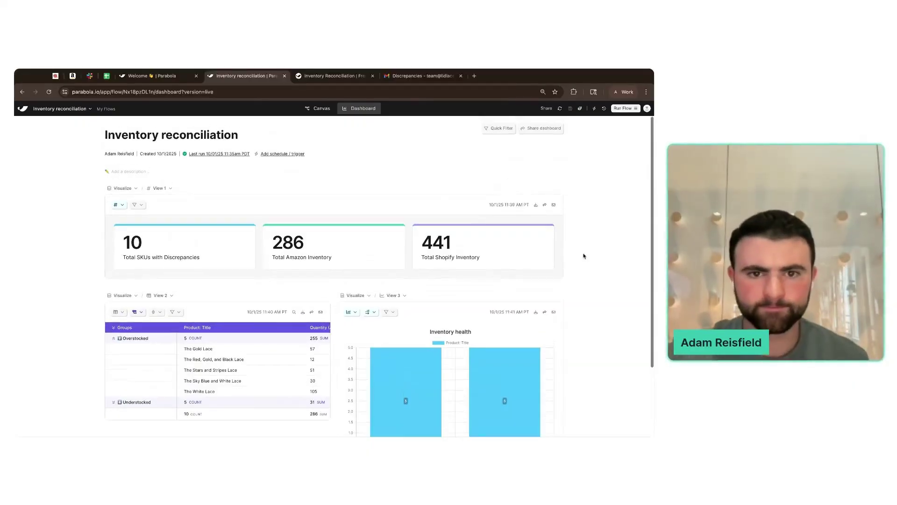
left_click(320, 108)
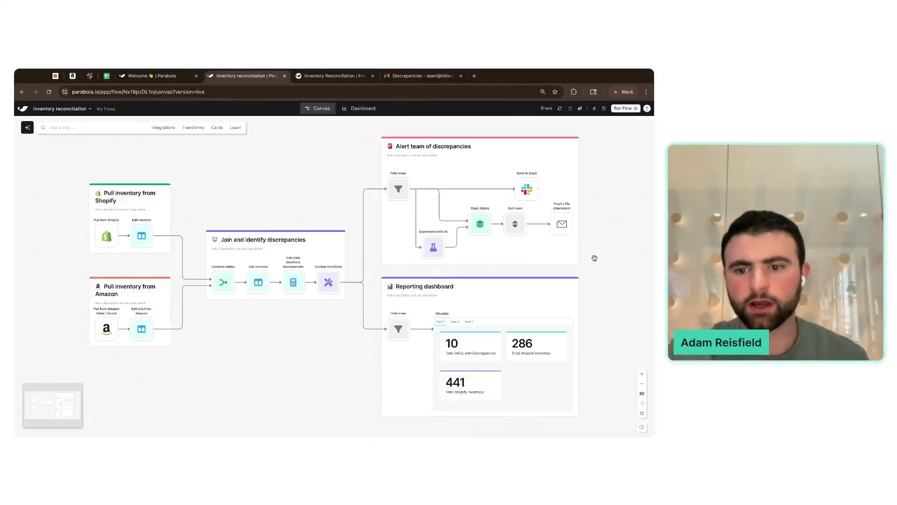
- Load 'amazon' in a new browser tab to reach Seller Central's Manage All Inventory page
scroll(595, 258, "down", 3)
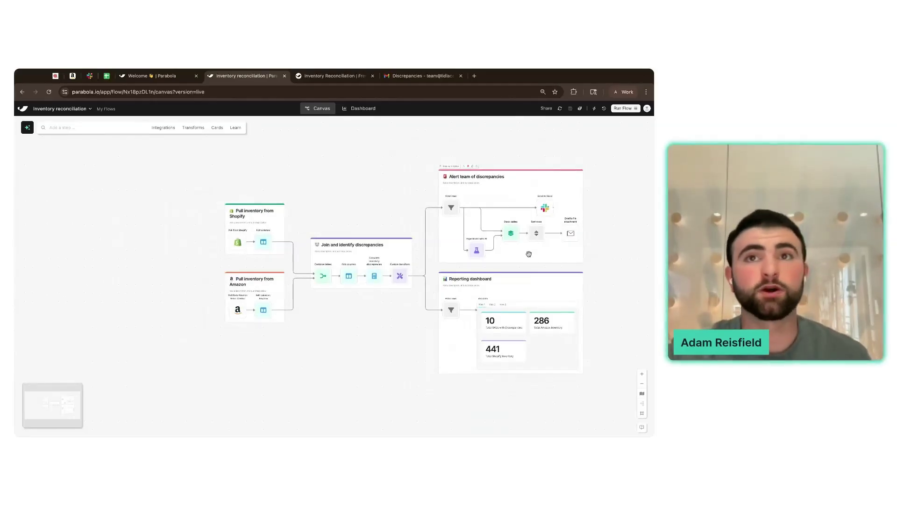
scroll(605, 262, "right", 4)
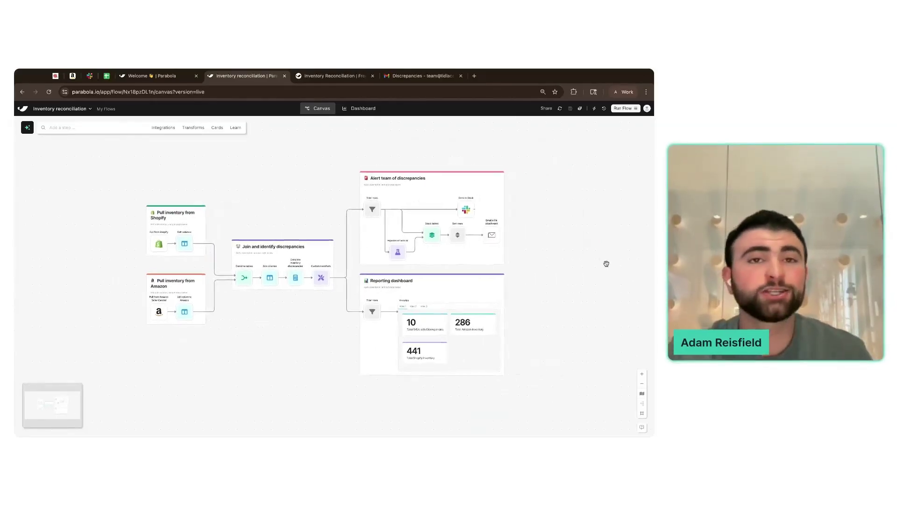
left_click(474, 76)
type("amazon")
key("Return")
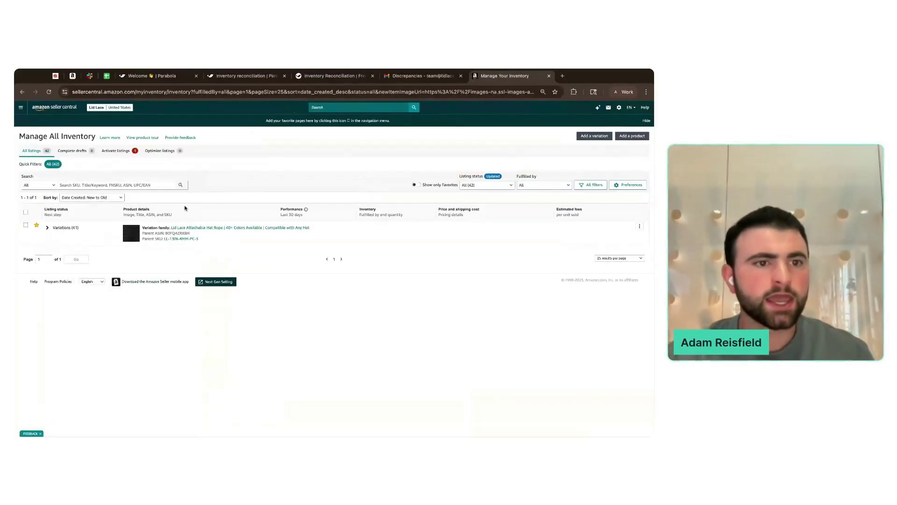
- Navigate to Catalog > Add Products via Upload in Seller Central
left_click(22, 109)
mouse_move(32, 123)
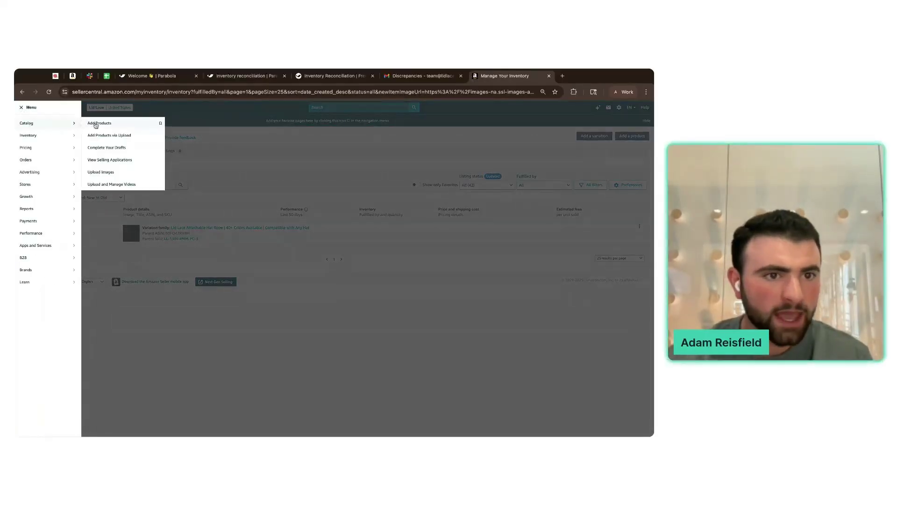
left_click(106, 136)
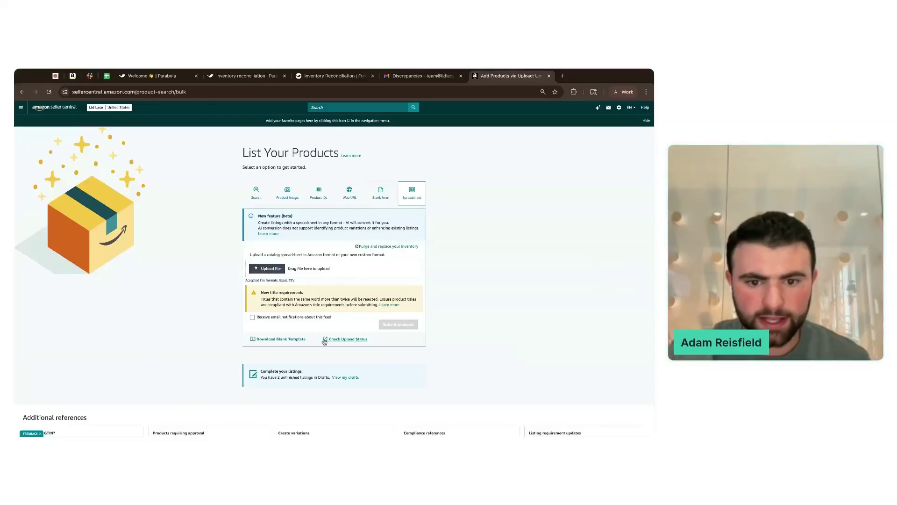
- Highlight the Update price & quantity blank template, then view the Amazon Importer Template - Test Instructions sheet
left_click(282, 340)
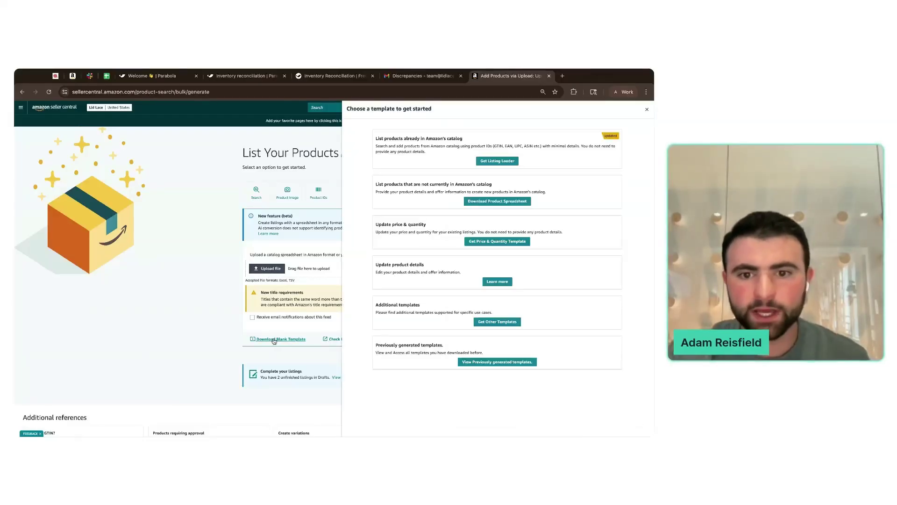
triple_click(375, 228)
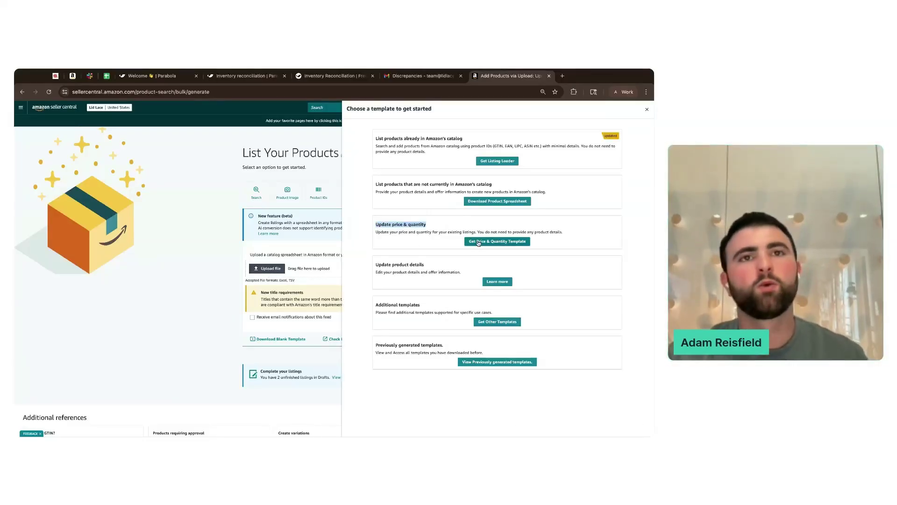
left_click(107, 76)
left_click(84, 430)
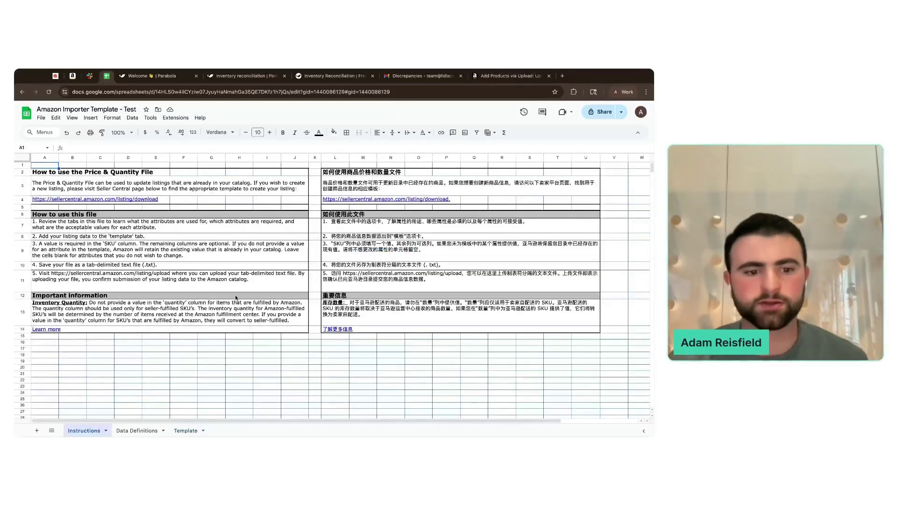
- Look over the Data Definitions and Template sheets, then go to the Parabola inventory reconciliation tab
left_click(141, 432)
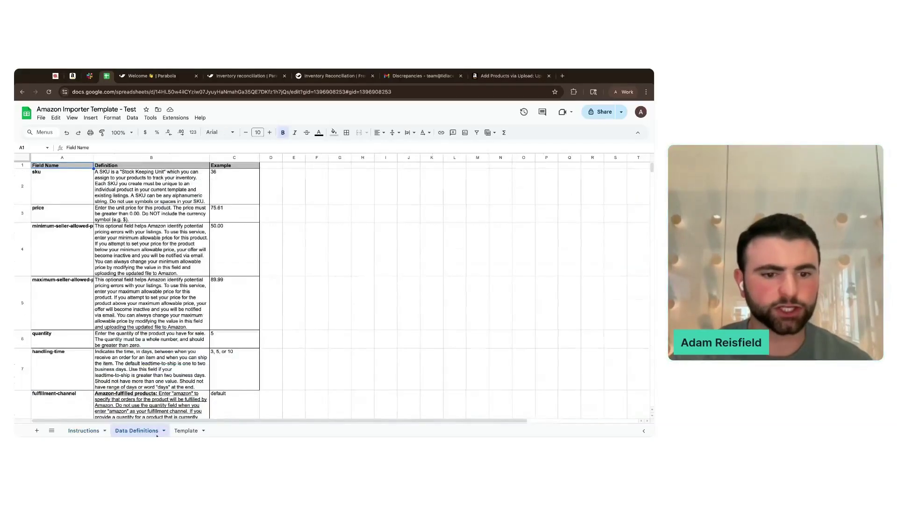
left_click(184, 431)
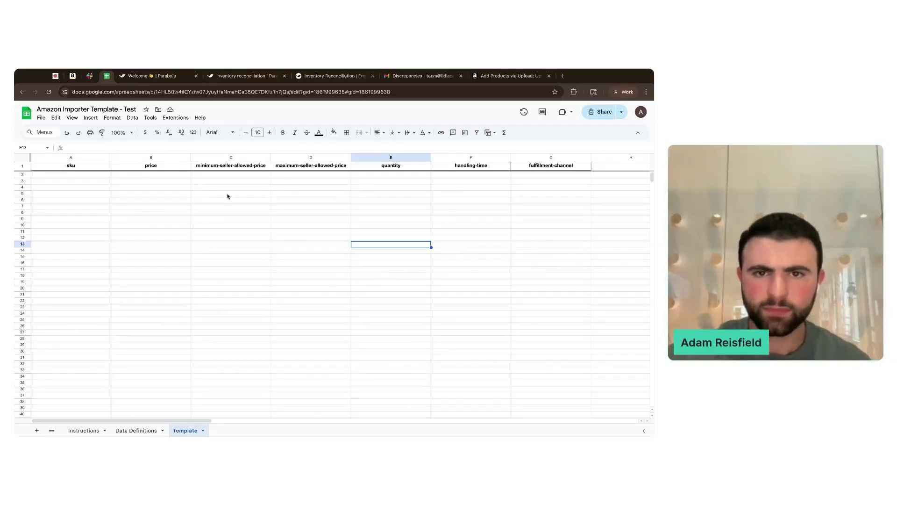
left_click(333, 77)
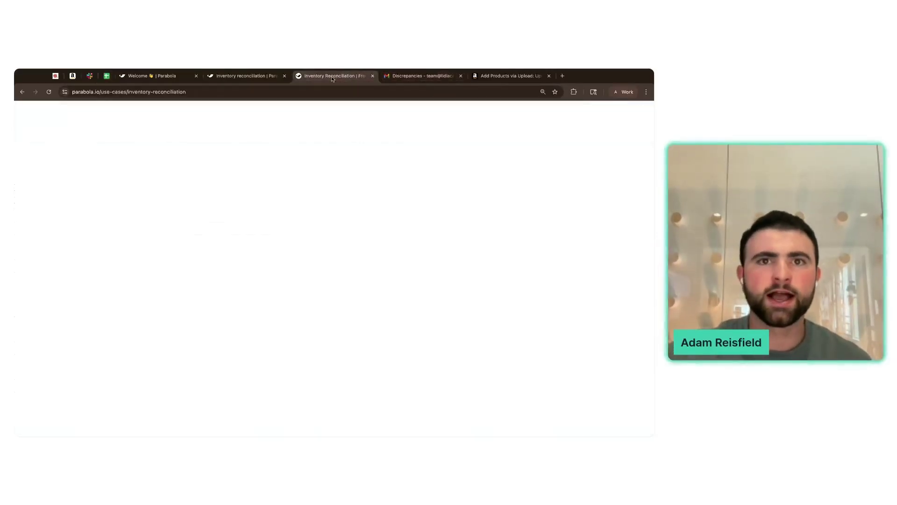
- Return to the Inventory reconciliation flow, open its Dashboard and copy the dashboard URL
left_click(260, 77)
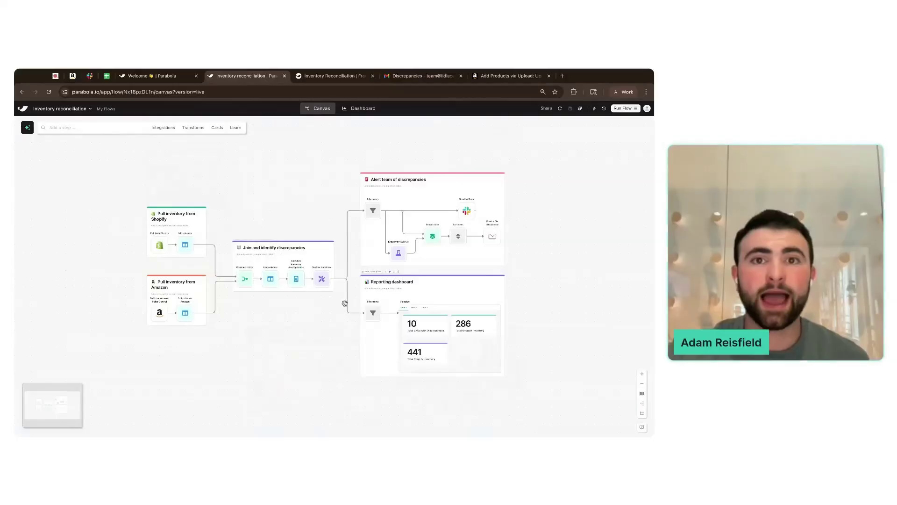
scroll(345, 304, "up", 3)
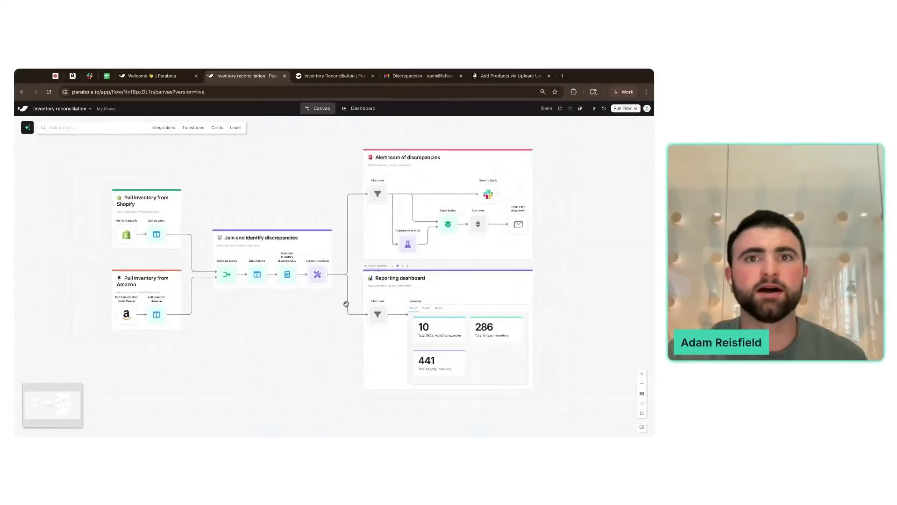
scroll(345, 302, "up", 2)
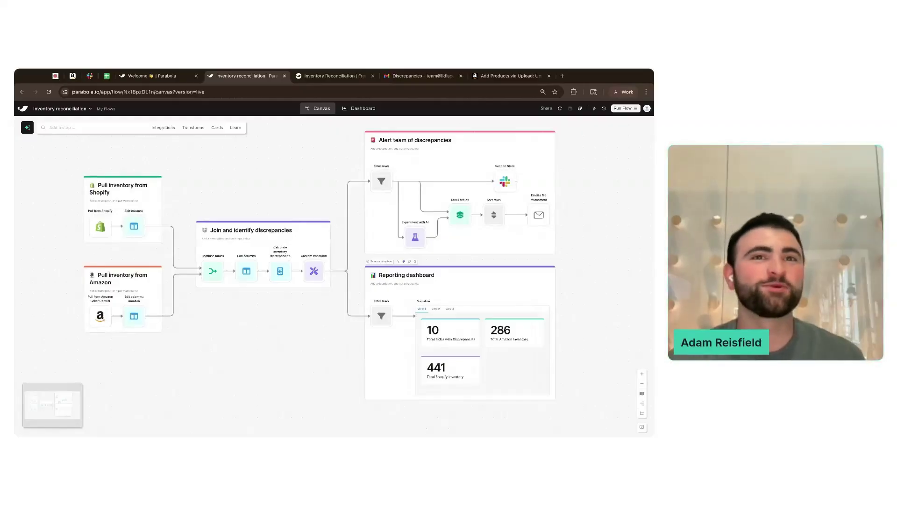
scroll(539, 199, "up", 3)
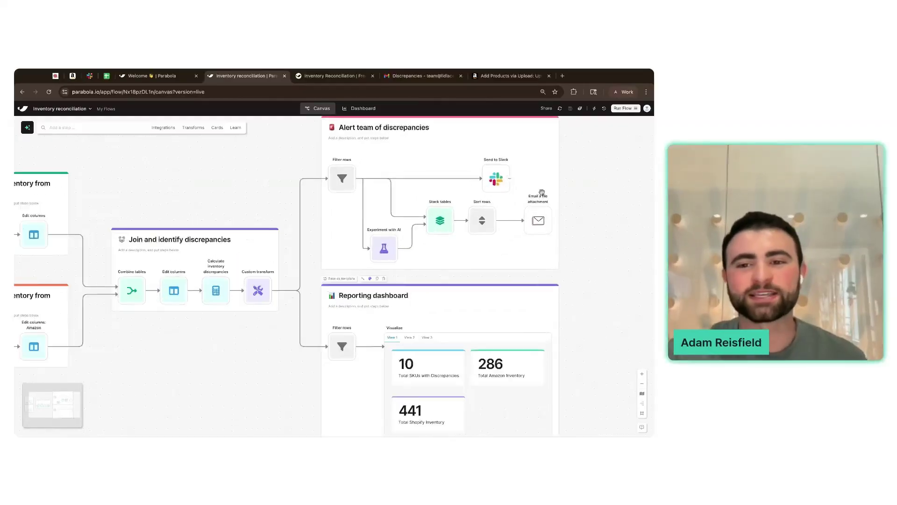
scroll(539, 199, "up", 3)
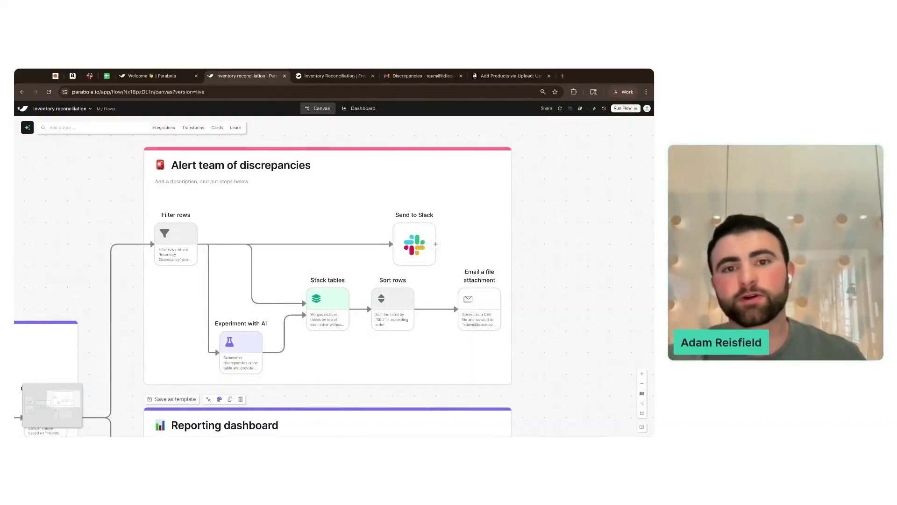
left_click(360, 108)
left_click(302, 90)
key("super+c")
left_click(338, 175)
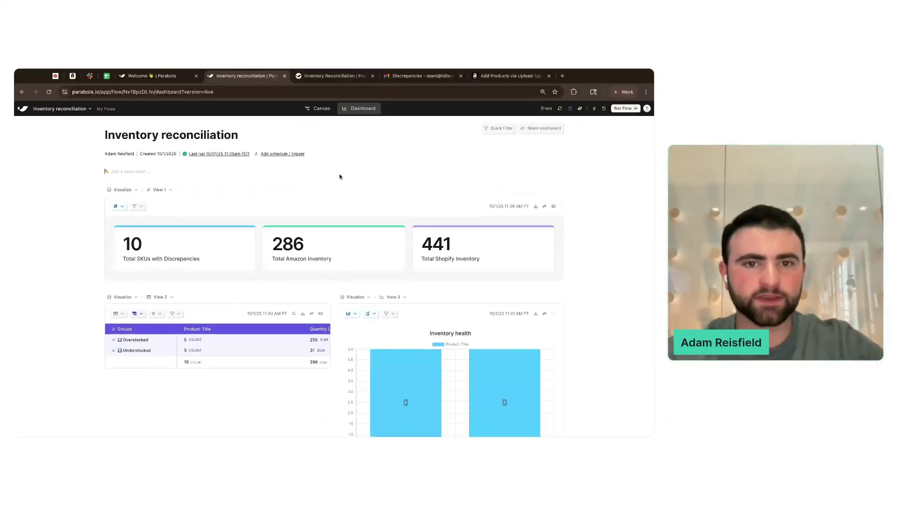
left_click(320, 109)
- Back on the canvas, open the Email a file attachment step's settings
scroll(594, 236, "right", 1)
scroll(593, 237, "up", 1)
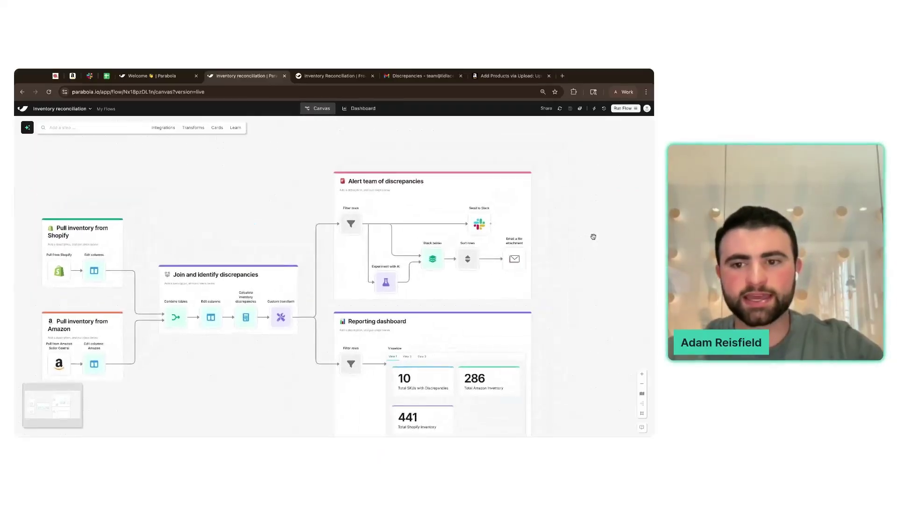
scroll(594, 236, "up", 5)
left_click(451, 273)
- Paste the dashboard link on a new line after 'Review dashboard here:' in the Email Body
left_click(91, 315)
key("Return")
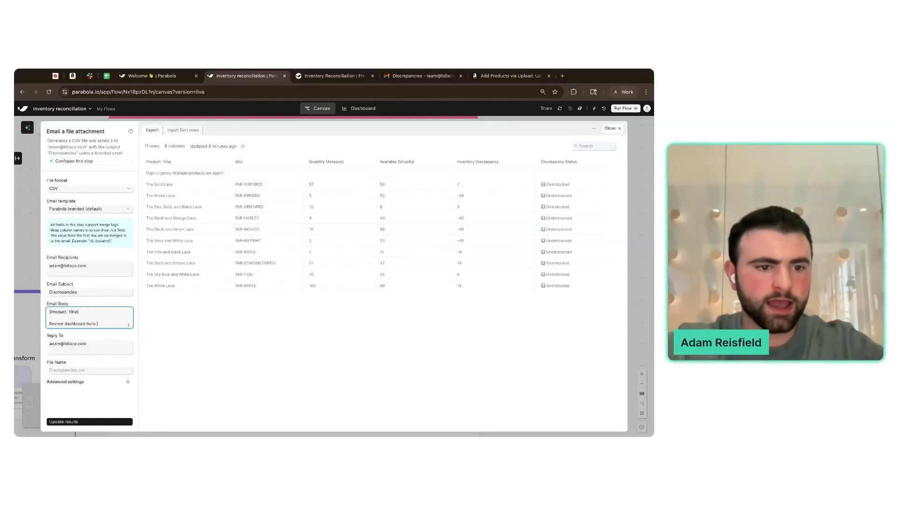
key("super+v")
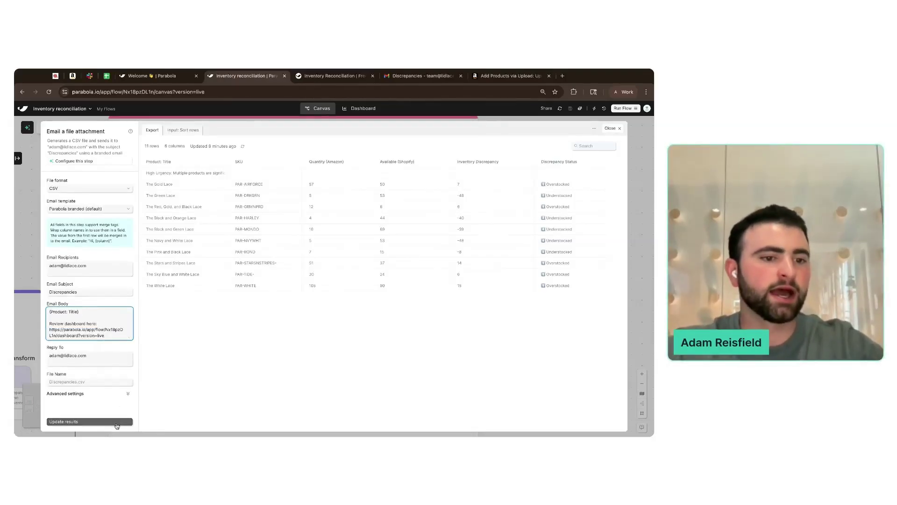
left_click(116, 423)
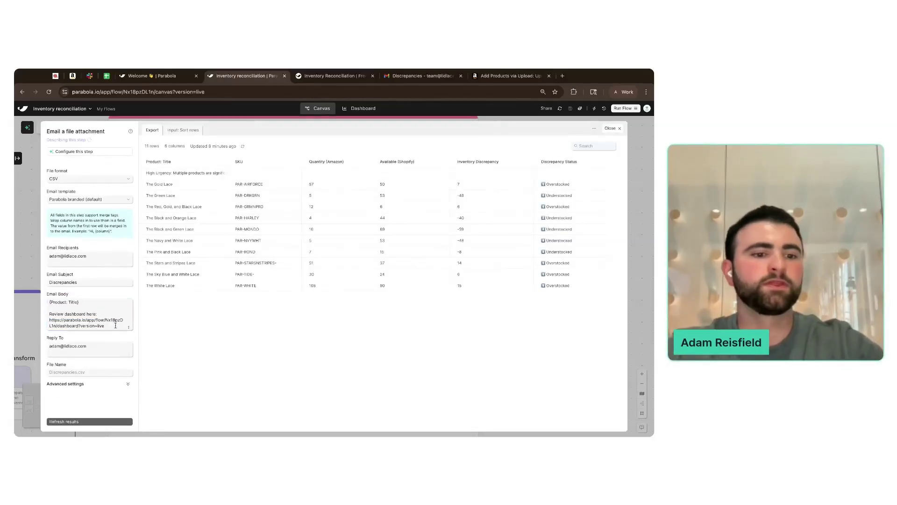
- Refresh the email step's results and close its settings
left_click(90, 422)
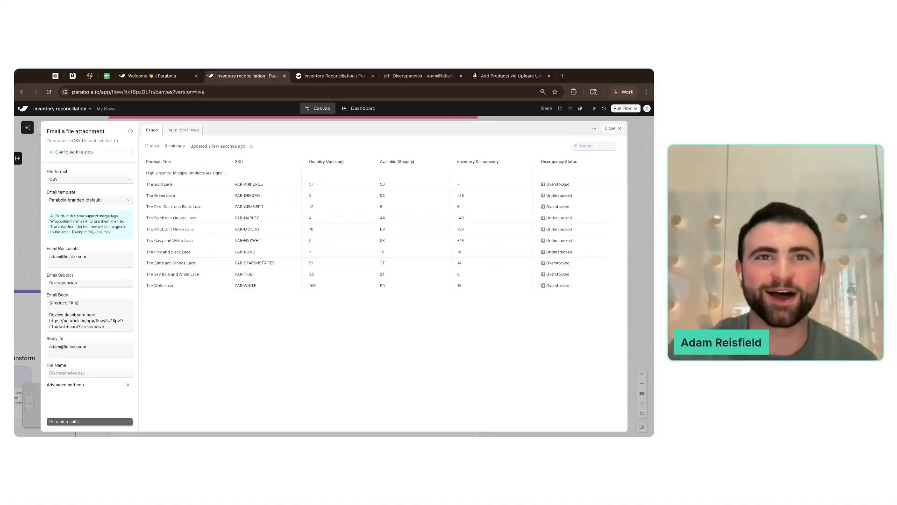
left_click(611, 128)
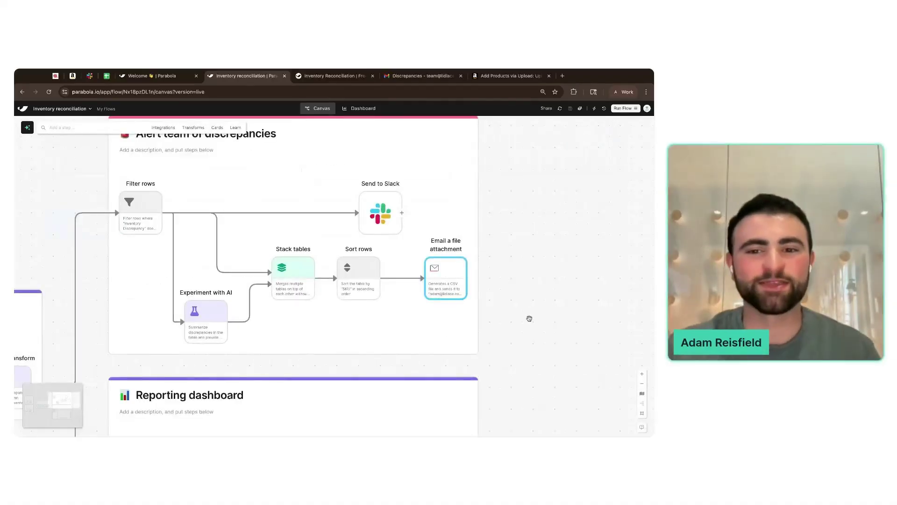
scroll(529, 320, "down", 3)
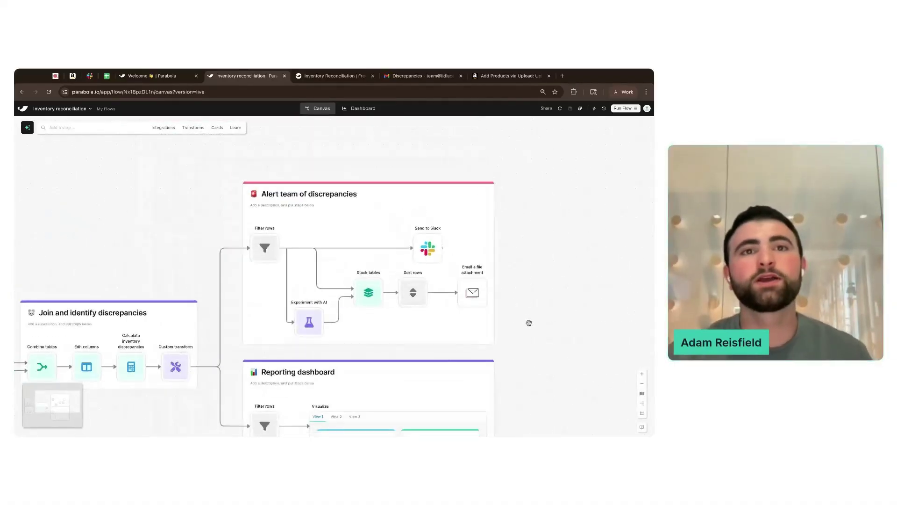
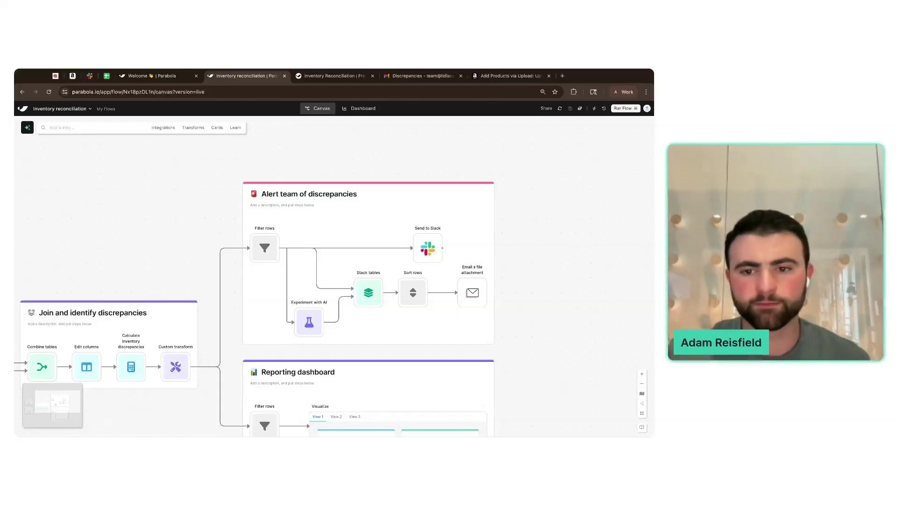
- Open the Pull from Shopify results and zoom the page in for readability
scroll(531, 323, "down", 3)
scroll(281, 322, "down", 3)
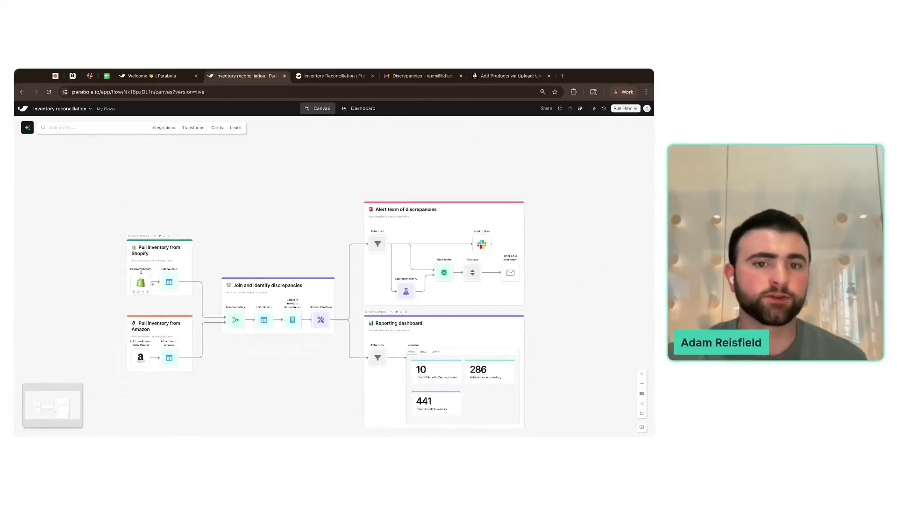
left_click(148, 271)
key("ctrl+plus")
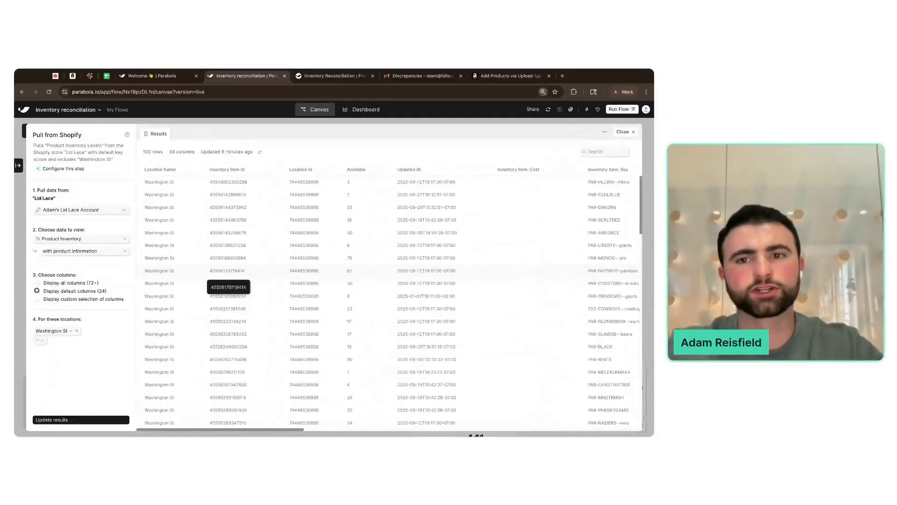
key("ctrl+plus")
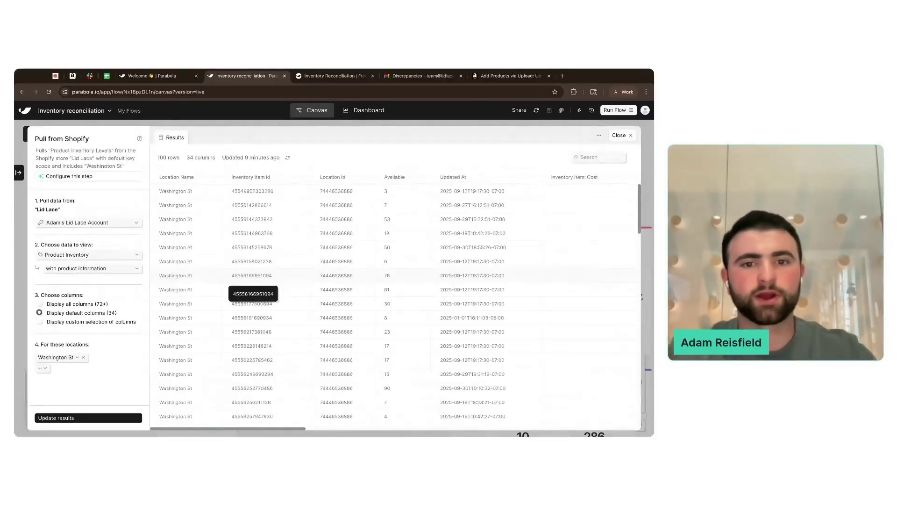
- Search the results for 'tag', inspect Product: Tags values like USA, then close and discard changes
left_click(584, 157)
type("col")
key("BackSpace")
key("BackSpace")
key("BackSpace")
scroll(498, 230, "right", 10)
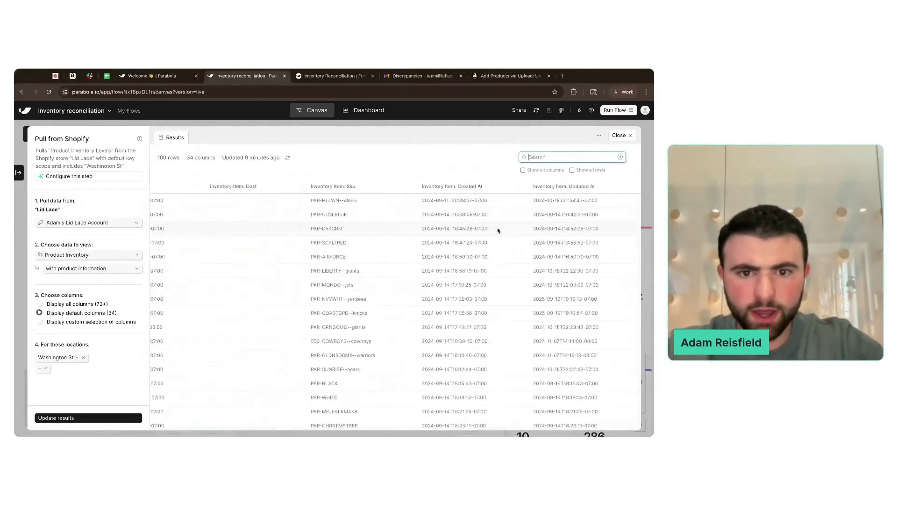
type("tag")
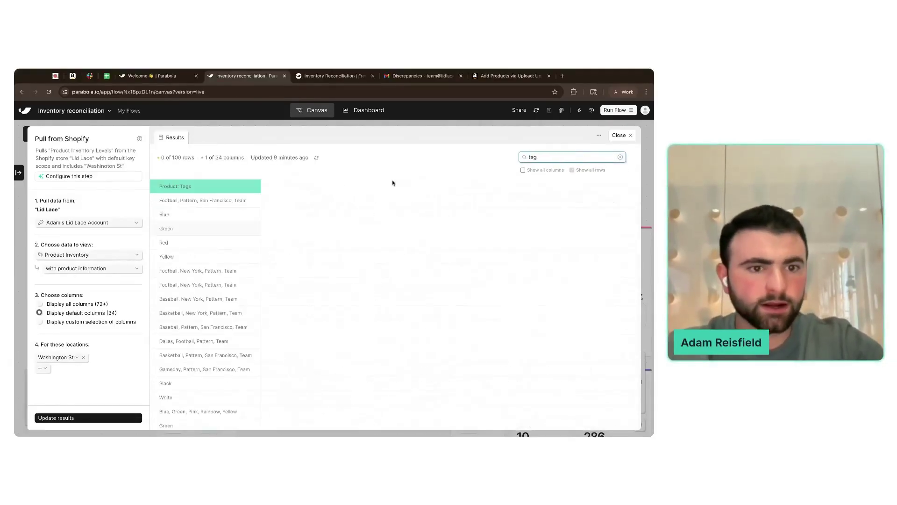
scroll(262, 304, "down", 10)
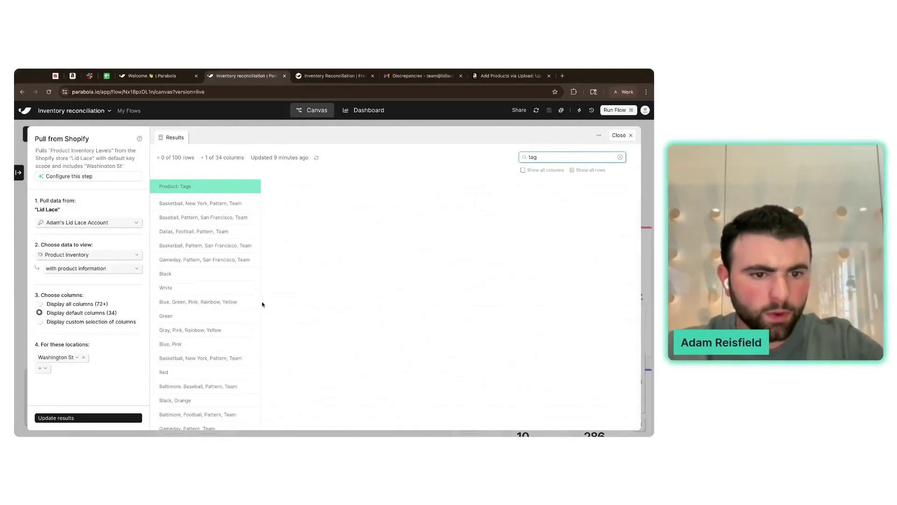
scroll(262, 304, "down", 1)
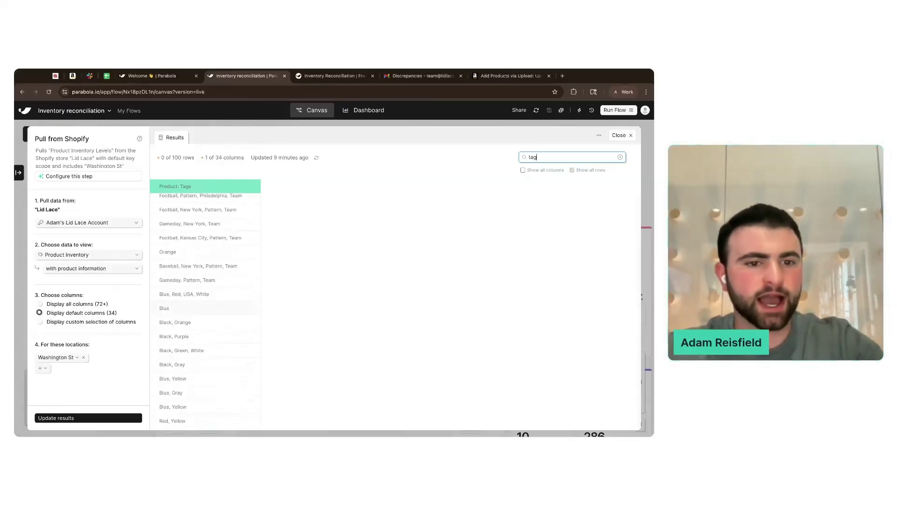
double_click(187, 294)
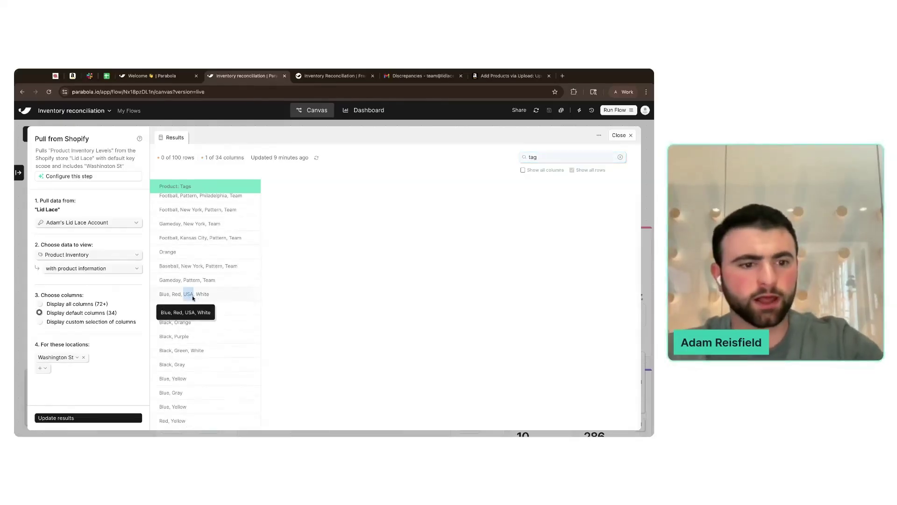
left_click(14, 268)
left_click(334, 240)
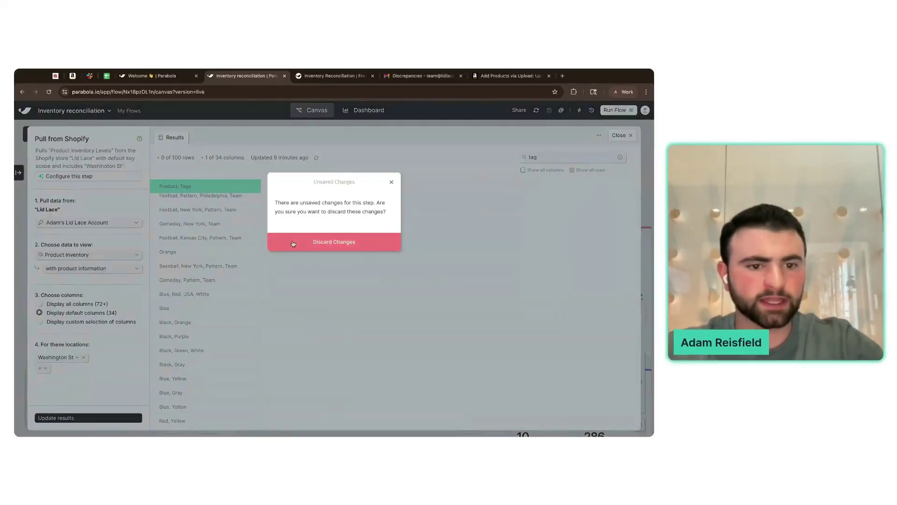
- Add a Filter rows step fed from Pull from Shopify
left_click(116, 134)
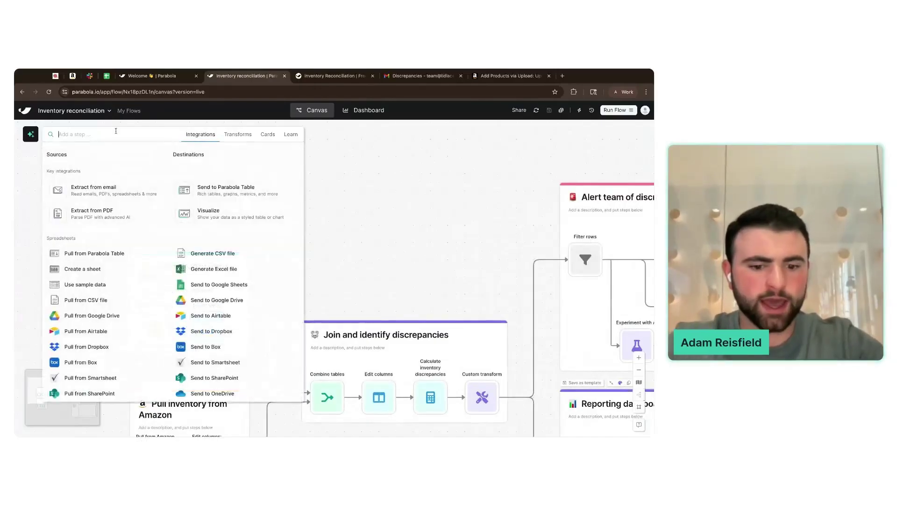
type("filter")
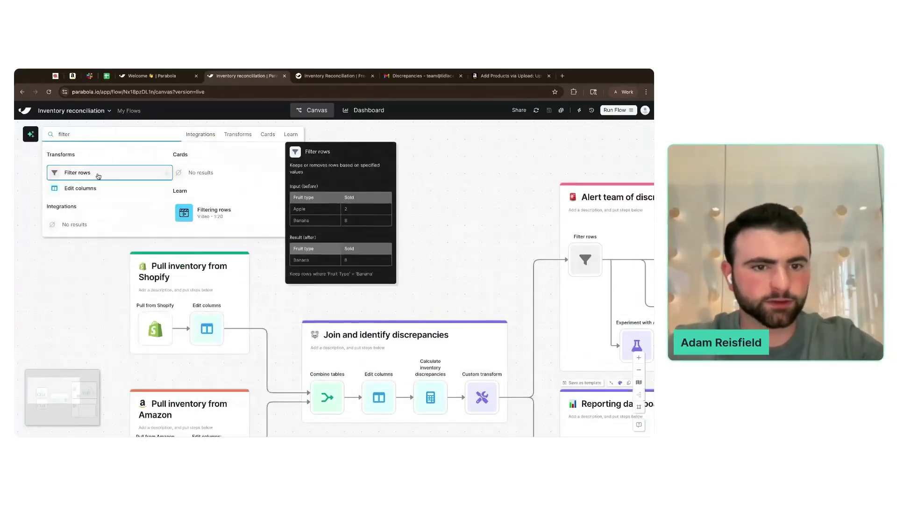
left_click(100, 173)
left_click_drag(175, 329, 226, 177)
double_click(226, 176)
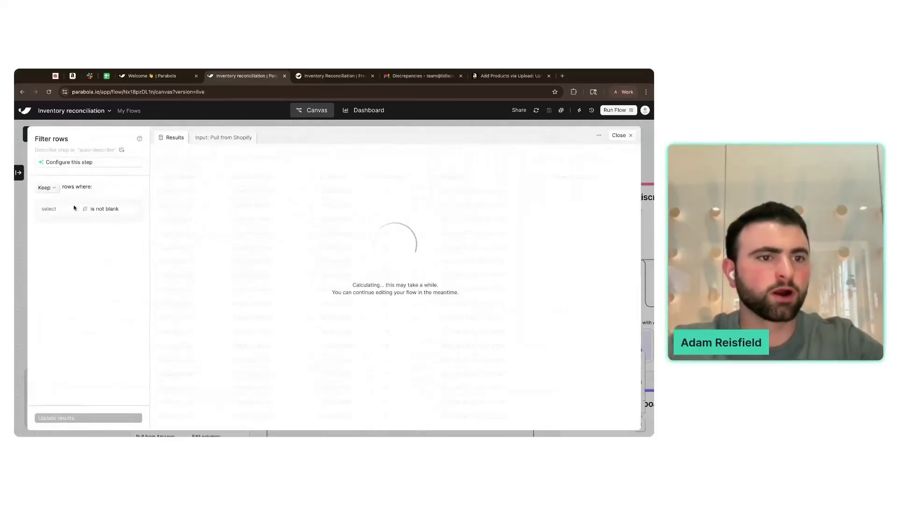
- Filter to rows where Product: Tags text contains USA and update the results
left_click(61, 210)
type("t: Tag")
left_click(56, 231)
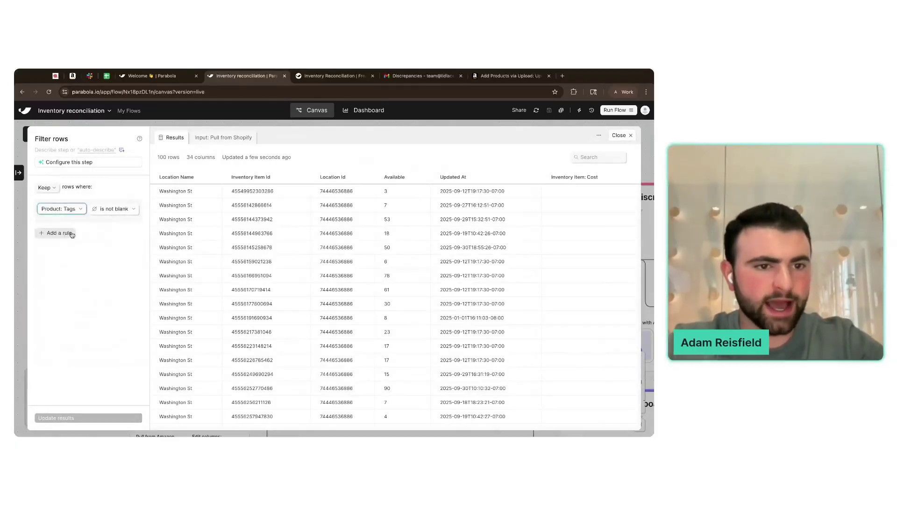
left_click(114, 209)
left_click(118, 304)
left_click(93, 235)
type("USA")
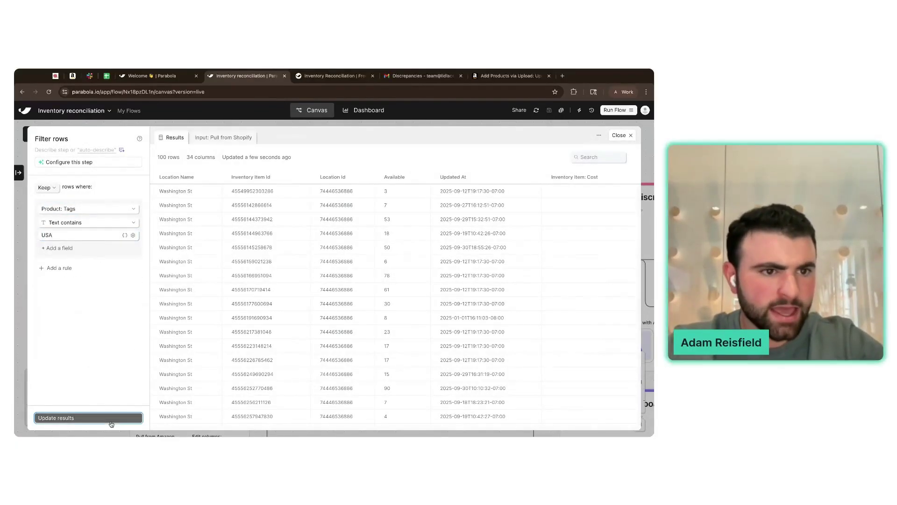
left_click(110, 419)
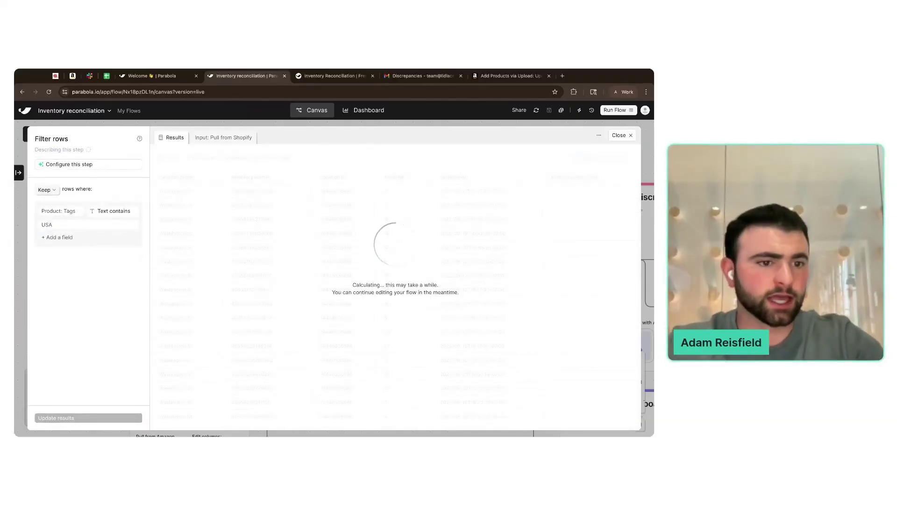
key("Escape")
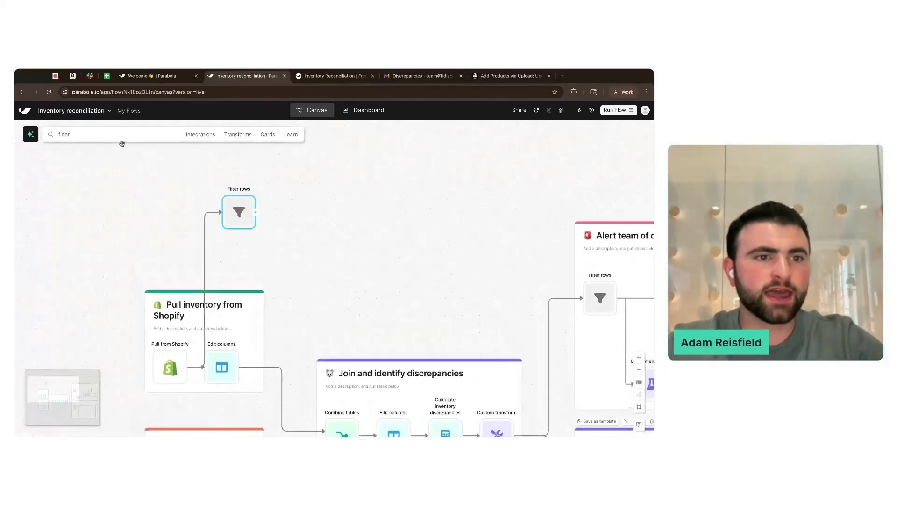
- Add an Email a file attachment step after the USA Filter rows step
left_click(114, 136)
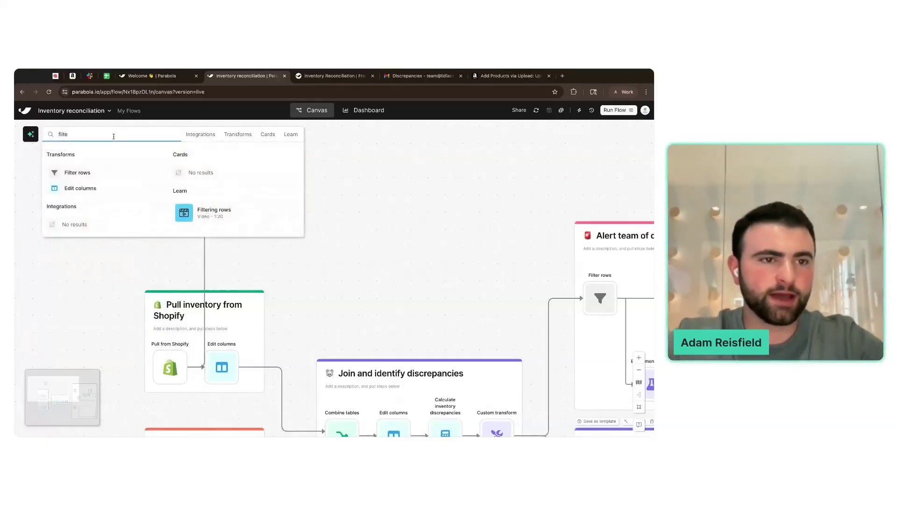
key("BackSpace")
key("BackSpace")
key("BackSpace")
key("BackSpace")
key("BackSpace")
type("email")
left_click(119, 209)
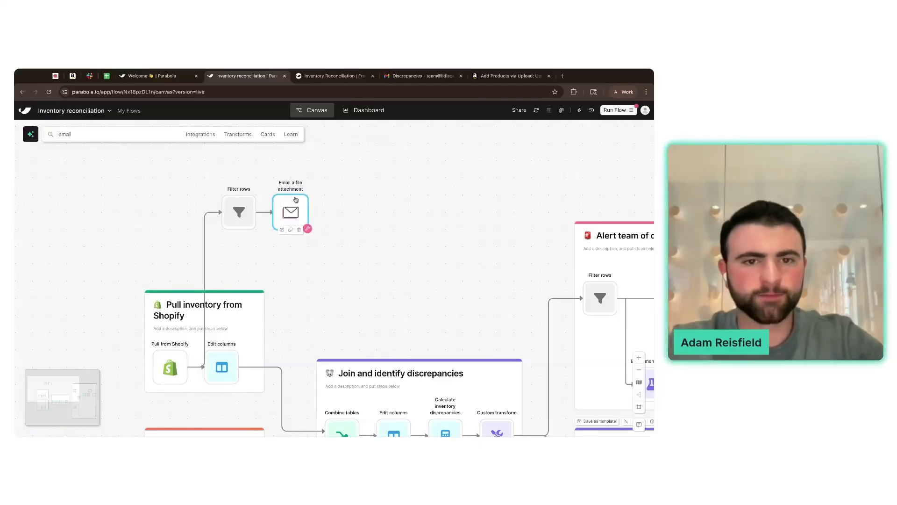
- Duplicate the filter and email steps, then delete the copies
left_click_drag(192, 176, 352, 249)
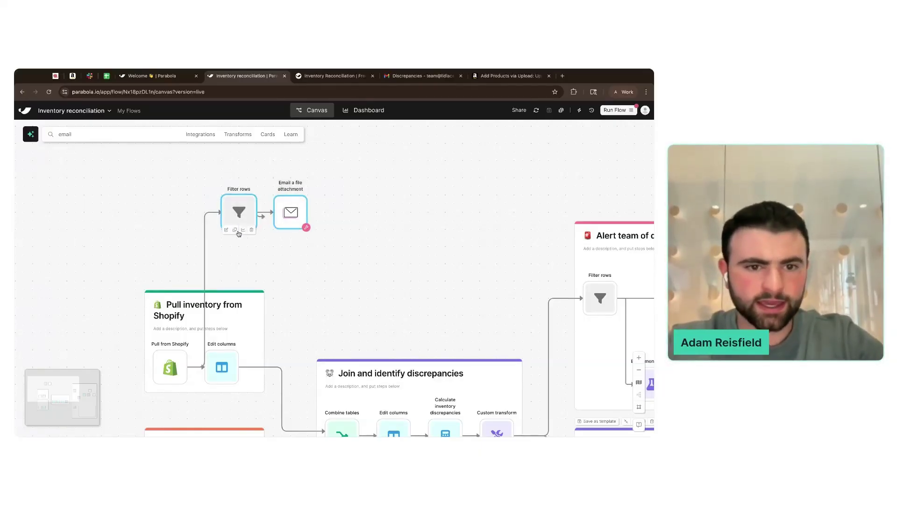
key("ctrl+c")
key("ctrl+v")
left_click(274, 250)
left_click_drag(274, 250, 257, 250)
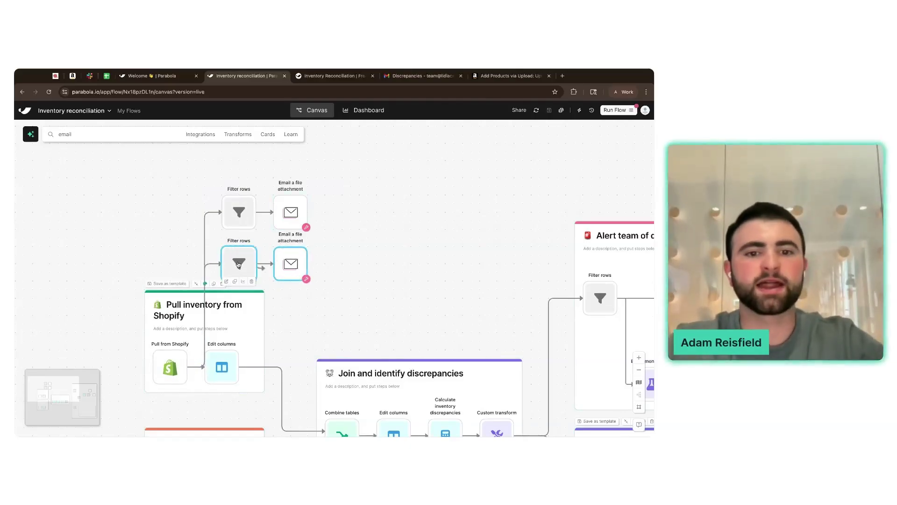
key("Delete")
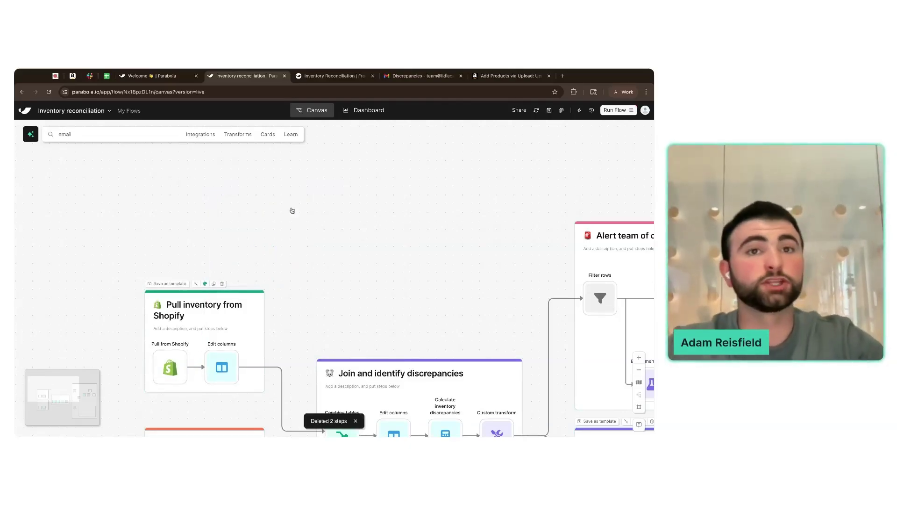
scroll(290, 211, "right", 10)
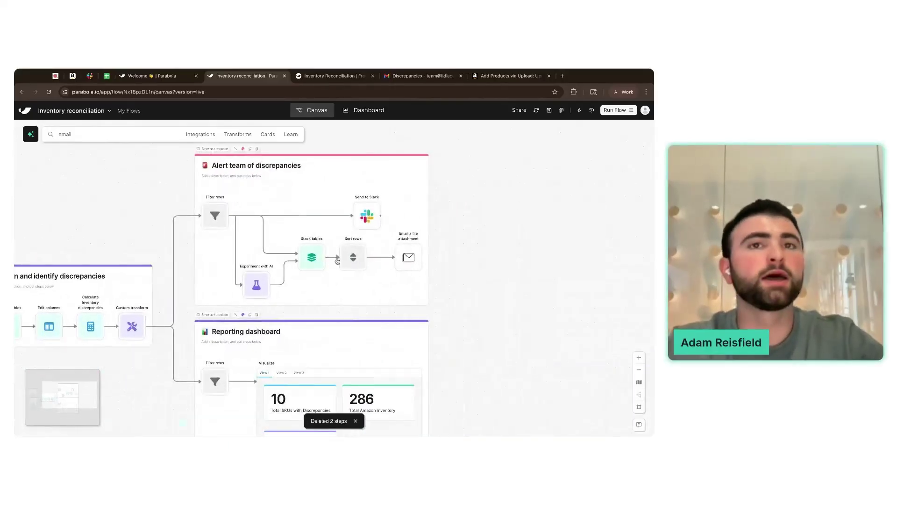
scroll(338, 261, "up", 2)
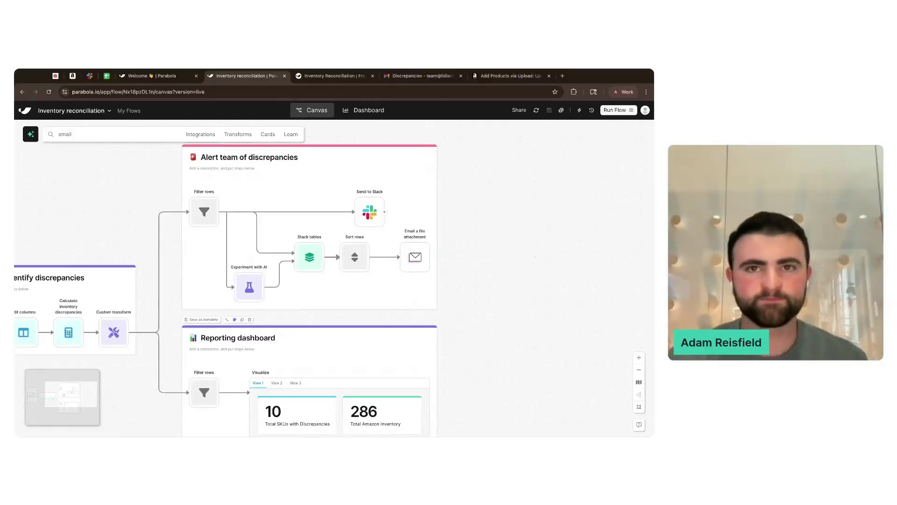
scroll(227, 286, "down", 1)
scroll(333, 260, "down", 3)
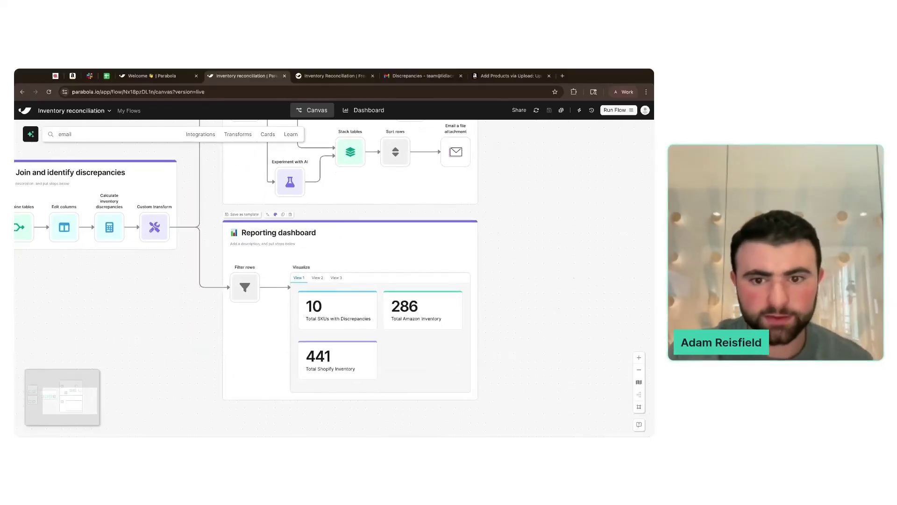
scroll(333, 260, "down", 2)
scroll(333, 260, "up", 2)
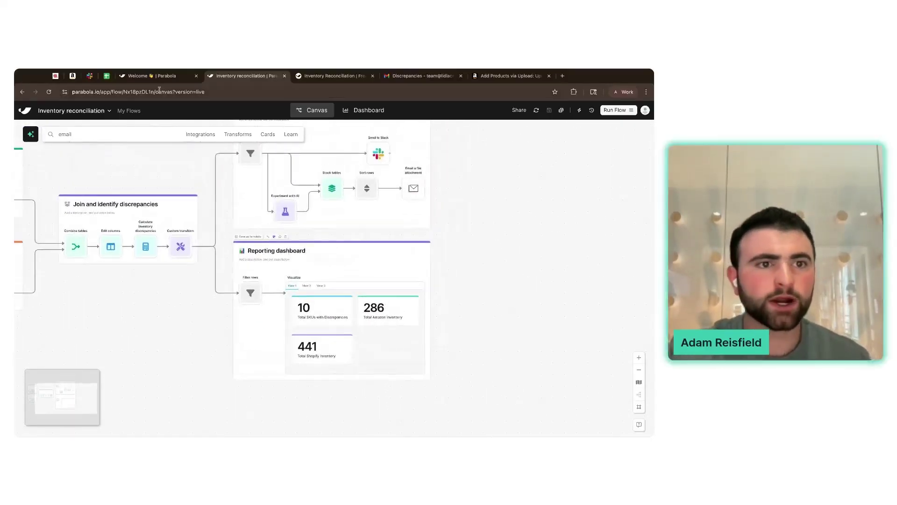
key("ctrl+4")
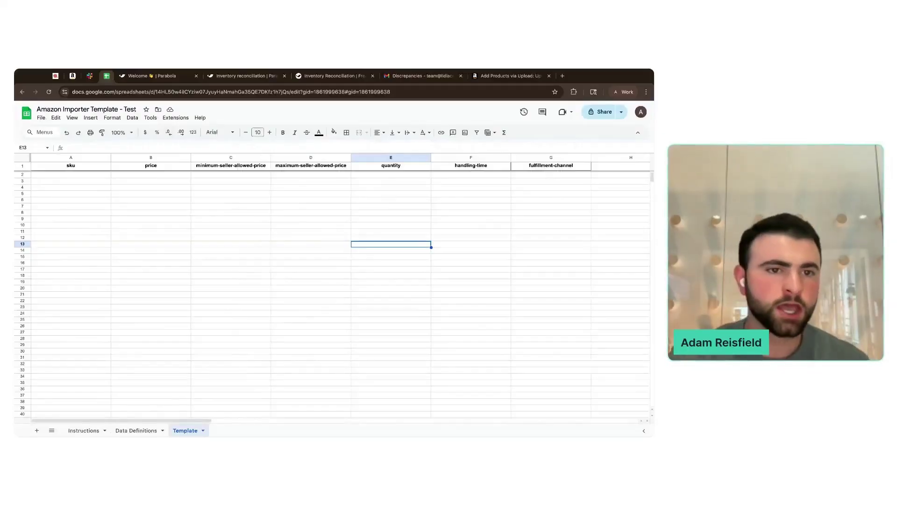
- Step through the Template sheet headers from sku to quantity, then return to the Inventory reconciliation flow
left_click(89, 166)
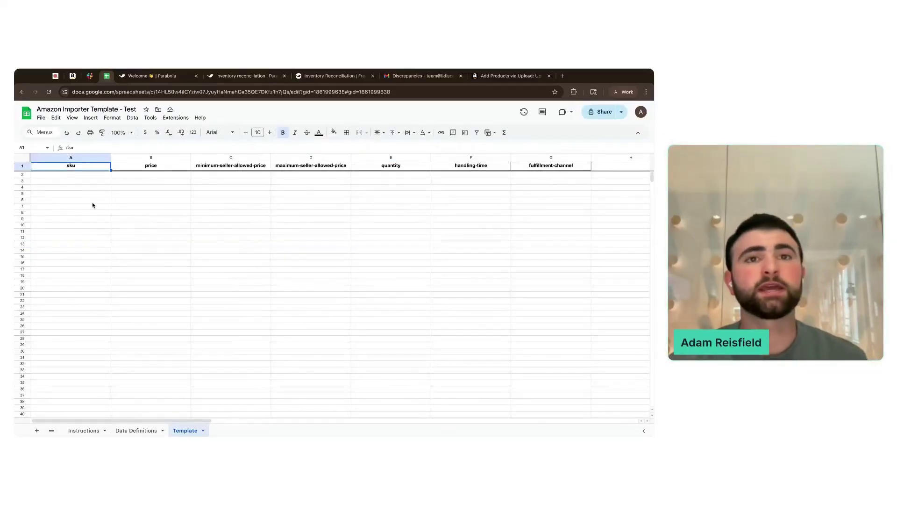
key("Right")
key("Right")
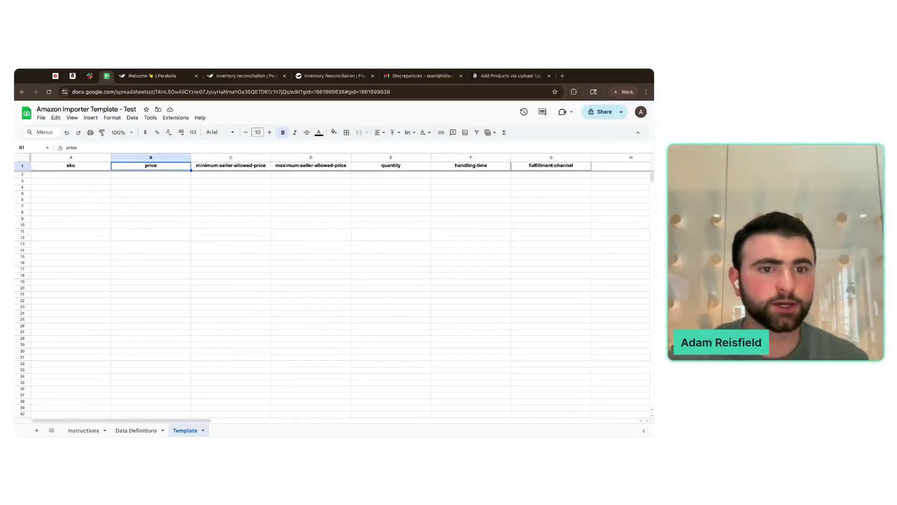
key("Right")
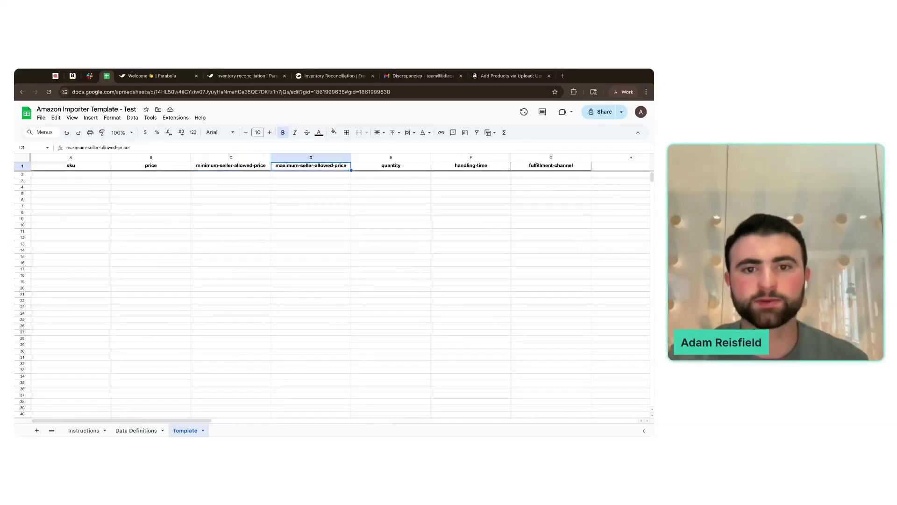
key("Right")
key("Right")
key("Right")
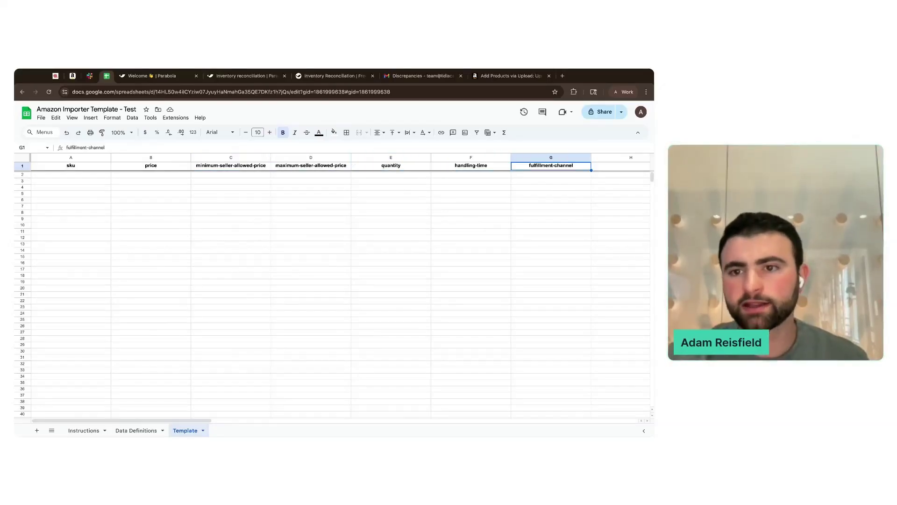
left_click(164, 78)
left_click(258, 81)
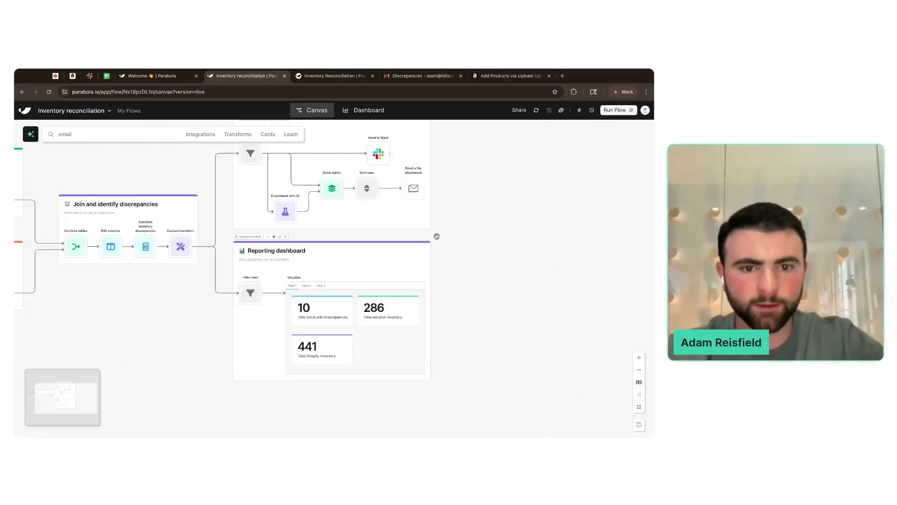
- Tidy the alert and dashboard card positions and add an empty card below the dashboard
scroll(437, 236, "down", 5)
left_click_drag(417, 233, 417, 220)
left_click_drag(405, 256, 405, 223)
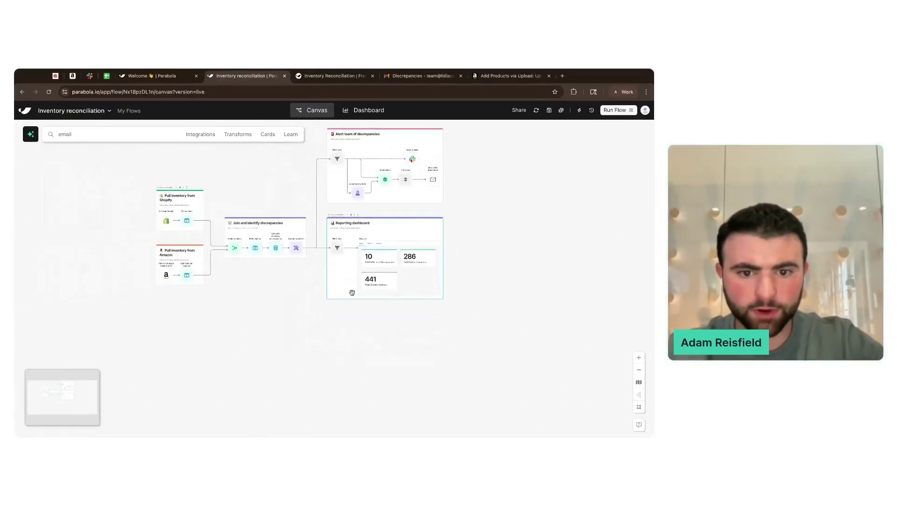
scroll(340, 316, "up", 3)
right_click(330, 310)
left_click(347, 318)
- Title the new card 'Create Amazon Quantity and Price template'
scroll(354, 315, "up", 4)
scroll(355, 314, "up", 3)
left_click(327, 271)
type("Create A")
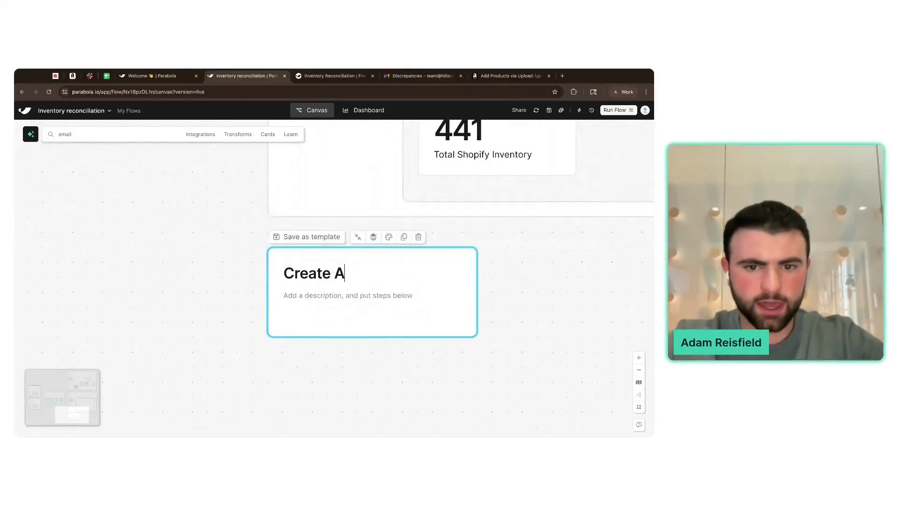
type("mazon Quantity and Price tempalte")
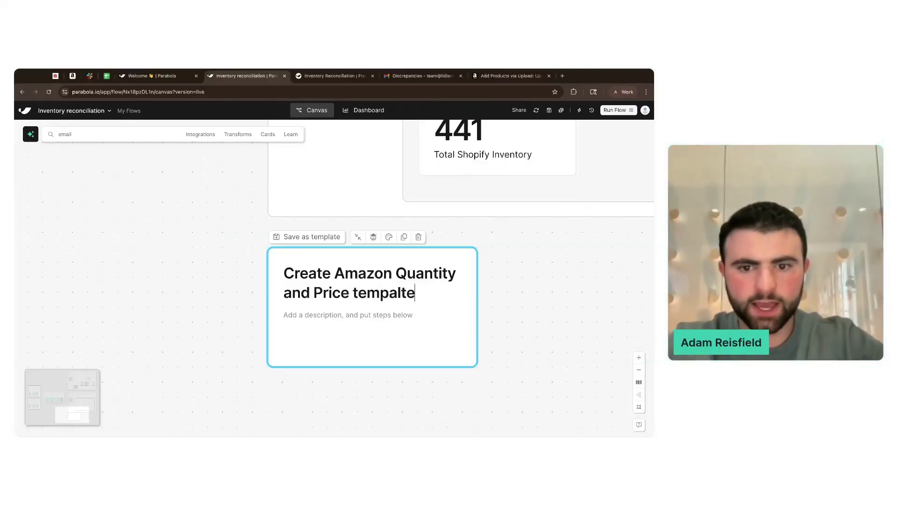
key("BackSpace")
key("BackSpace")
key("BackSpace")
key("BackSpace")
type("late")
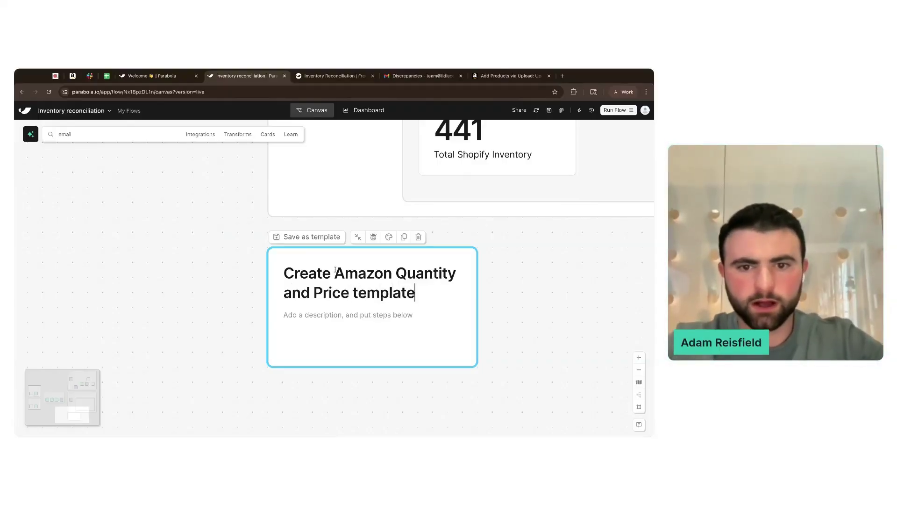
- Give the card an Amazon logo icon and an orange colour
left_click(374, 236)
left_click(290, 271)
type("amaz")
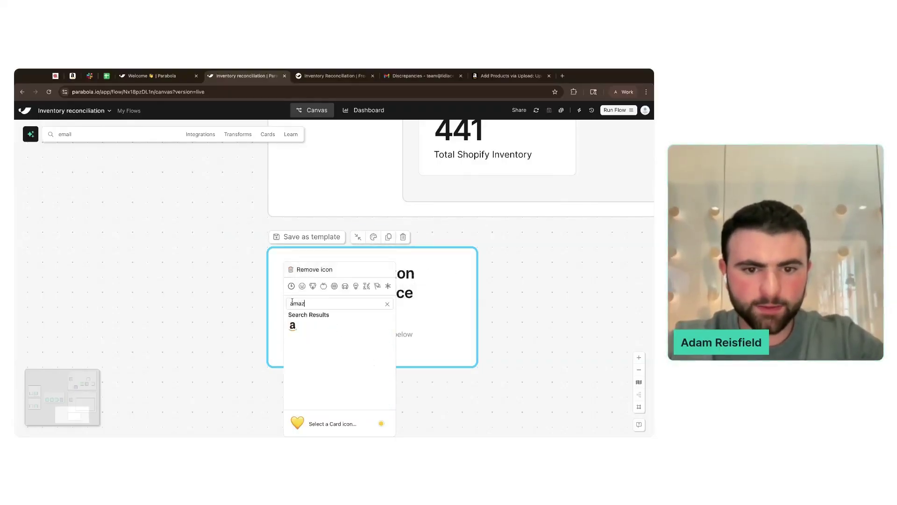
left_click(292, 325)
left_click(373, 237)
left_click(401, 255)
left_click(510, 276)
scroll(512, 278, "down", 5)
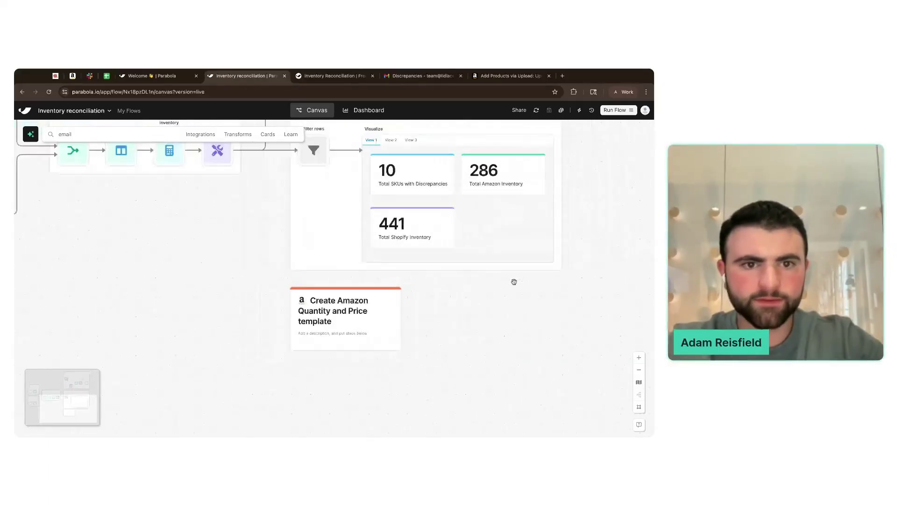
- Review the Custom transform step's results table
left_click(220, 153)
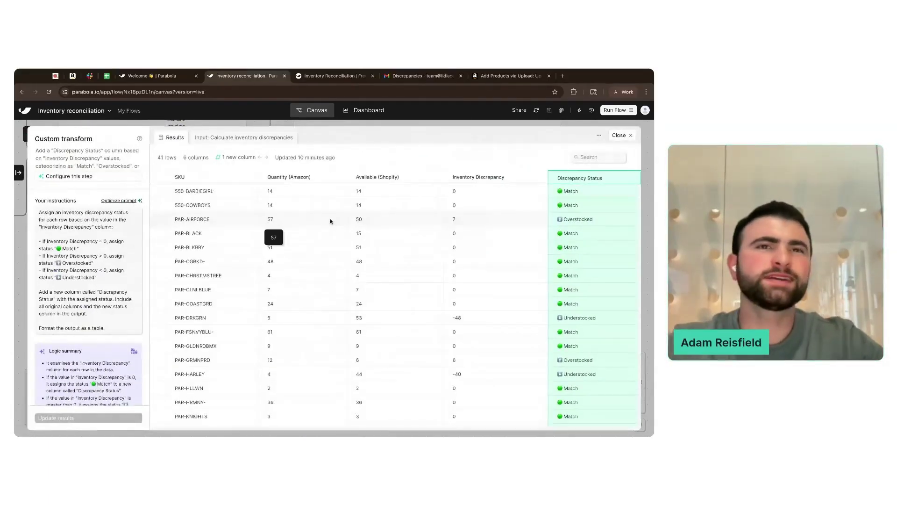
scroll(331, 221, "left", 1)
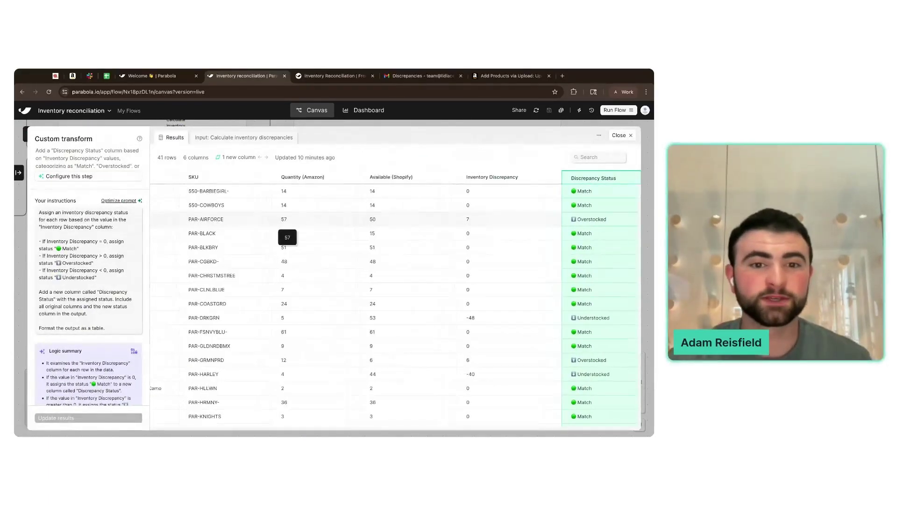
scroll(286, 222, "left", 4)
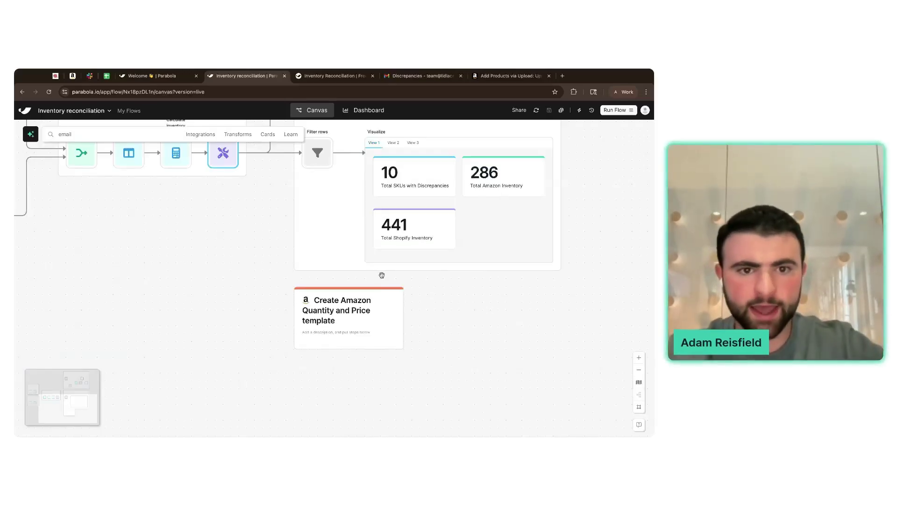
scroll(382, 276, "up", 2)
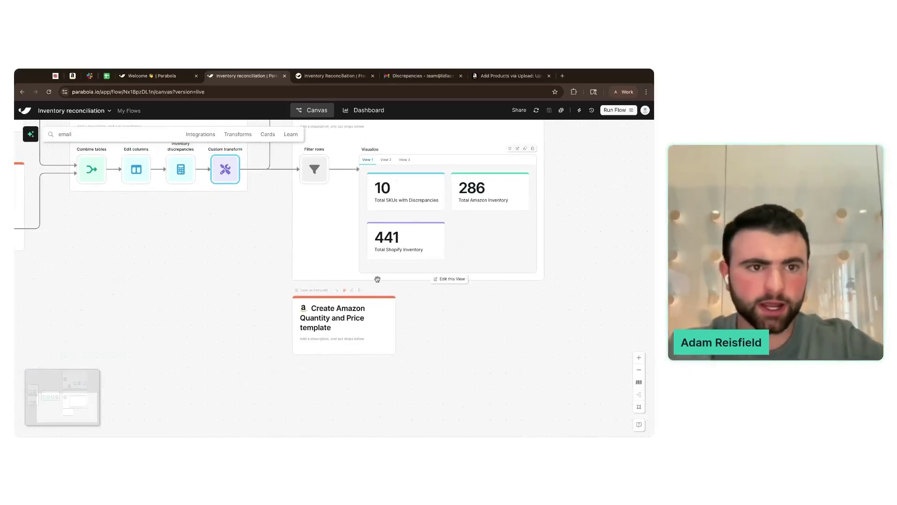
- Add an Edit columns step to the template card, fed from Custom transform's output
left_click(116, 135)
type("edit")
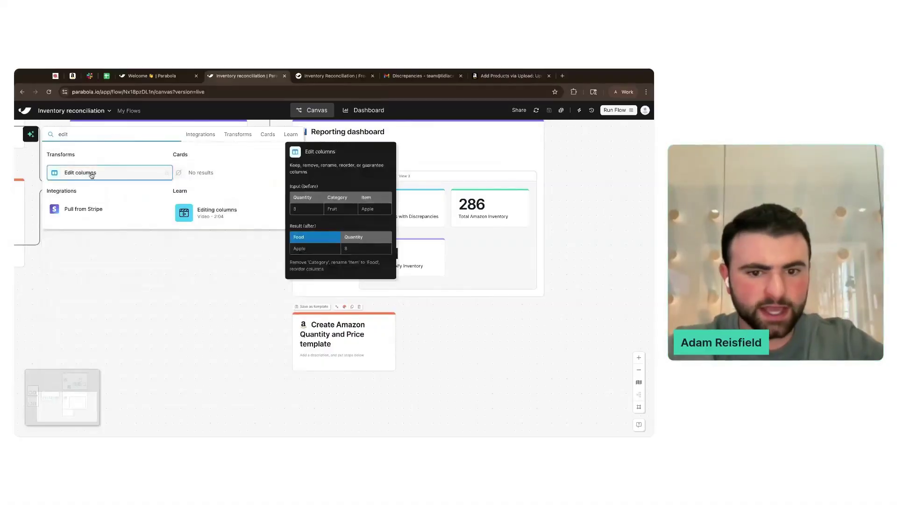
left_click(80, 173)
left_click_drag(246, 190, 314, 393)
- Set Edit columns to keep only the SKU and Available (Shopify) columns
scroll(413, 374, "down", 4)
scroll(413, 374, "up", 2)
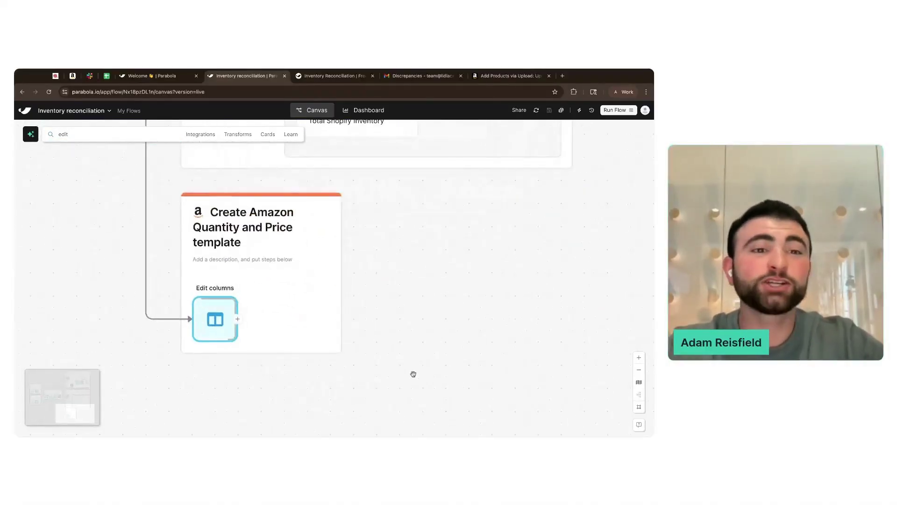
left_click(212, 316)
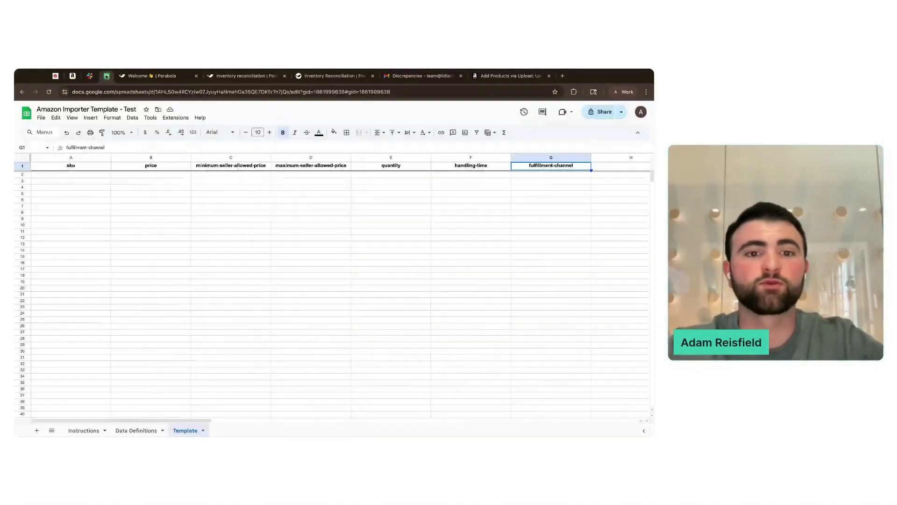
left_click(173, 169)
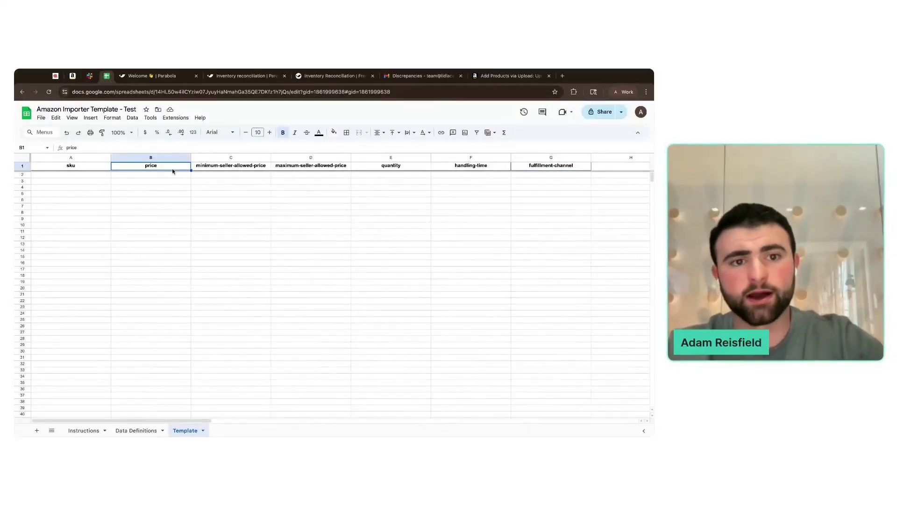
key("Right")
key("Right")
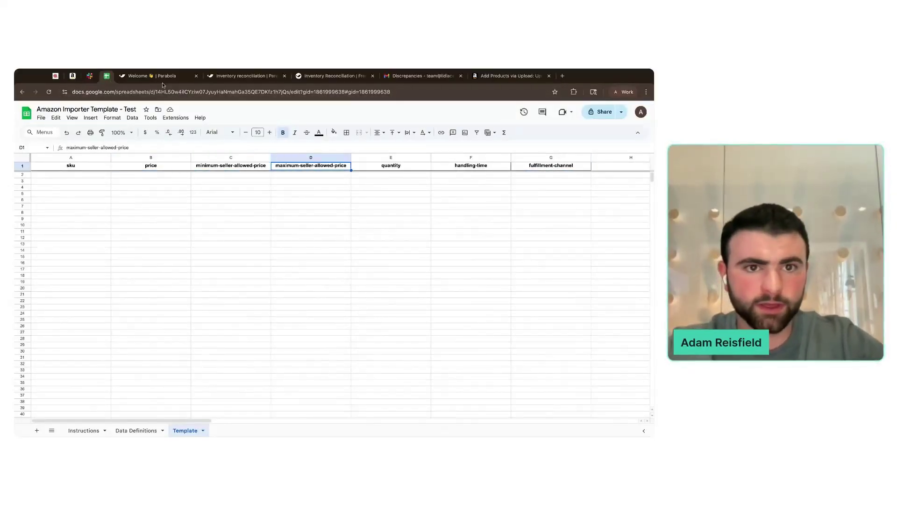
left_click(243, 76)
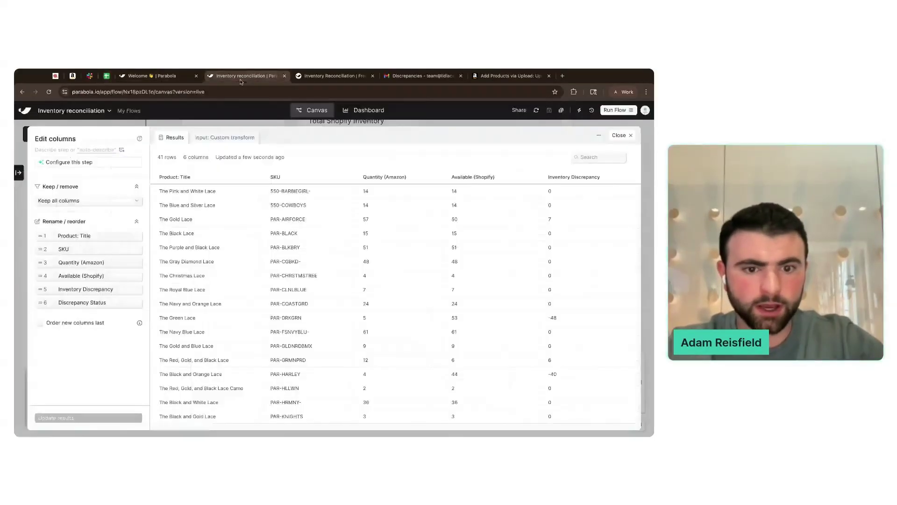
left_click(70, 201)
left_click(67, 224)
left_click(68, 214)
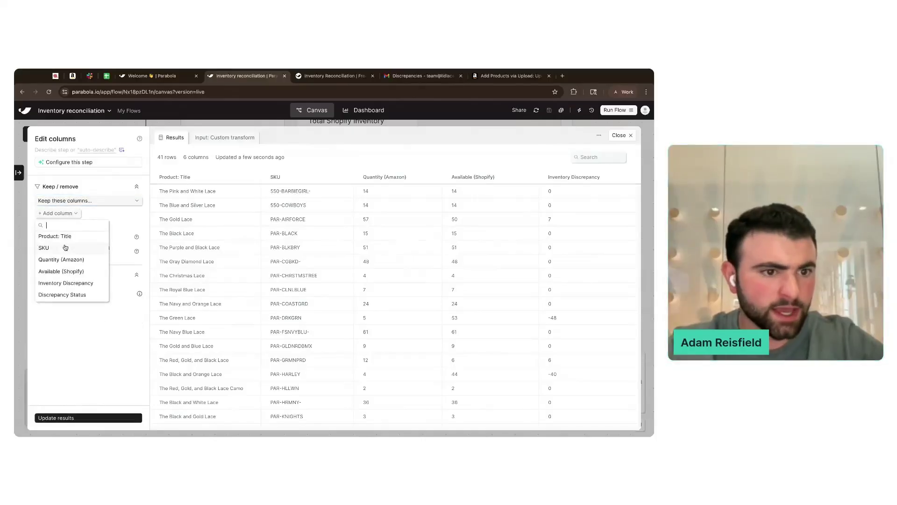
left_click(65, 248)
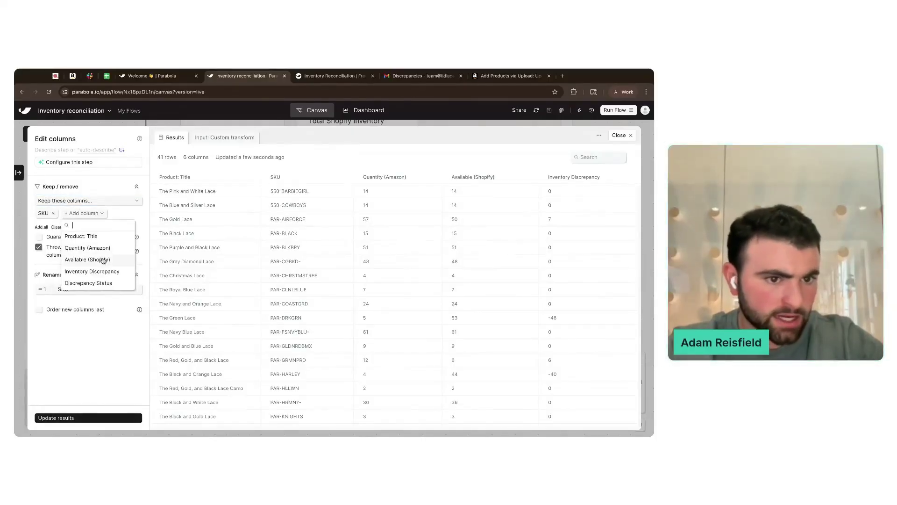
left_click(102, 260)
left_click(111, 374)
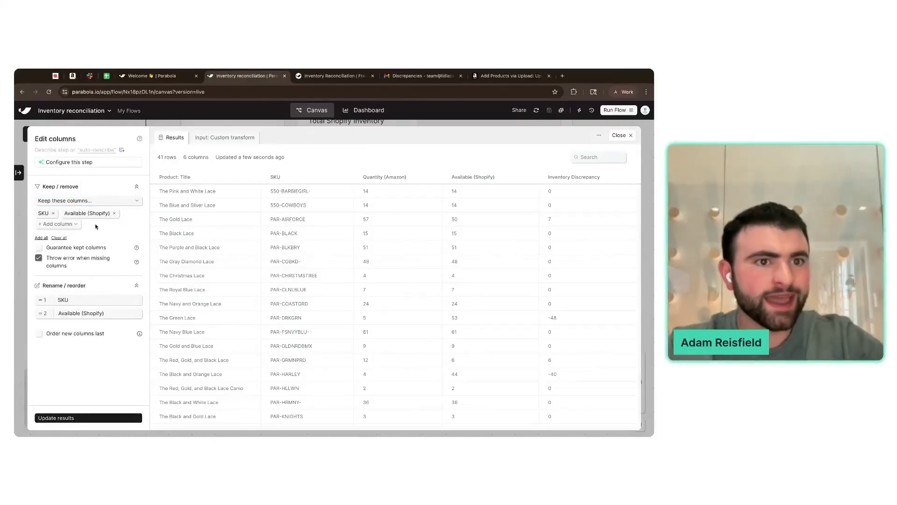
- Check the exact sku and quantity header names in the Amazon Importer Template sheet
left_click(107, 75)
left_click(78, 167)
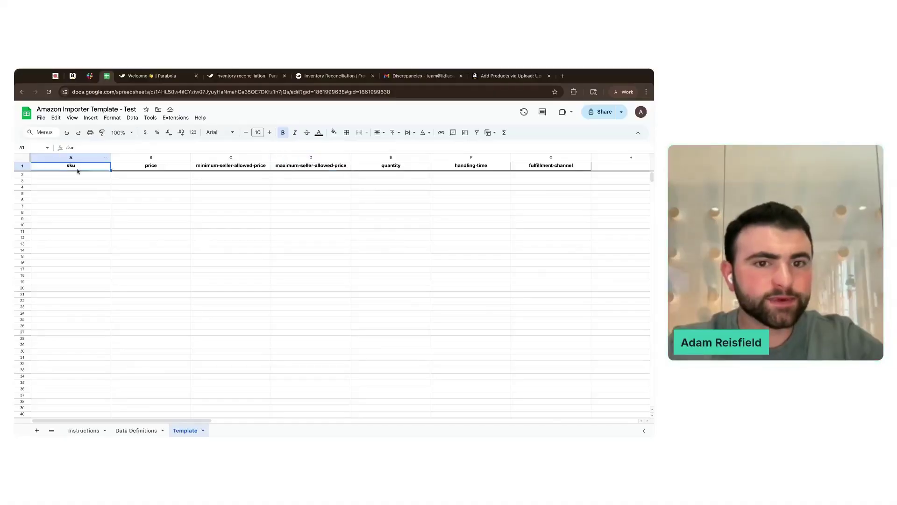
left_click(395, 167)
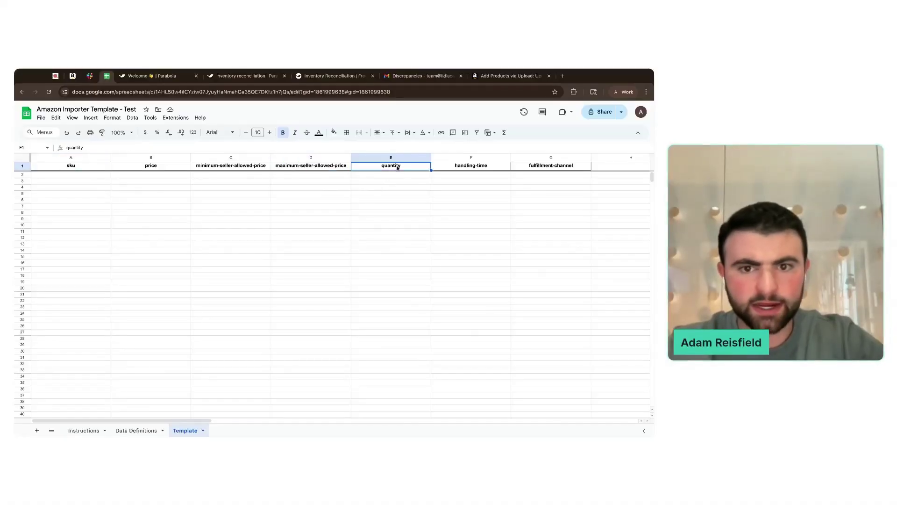
left_click(329, 77)
left_click(244, 77)
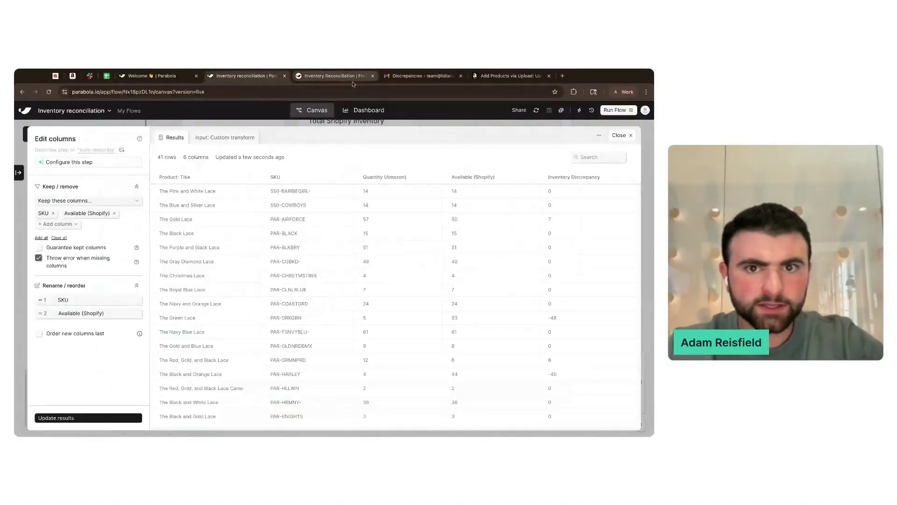
left_click(367, 77)
left_click(372, 76)
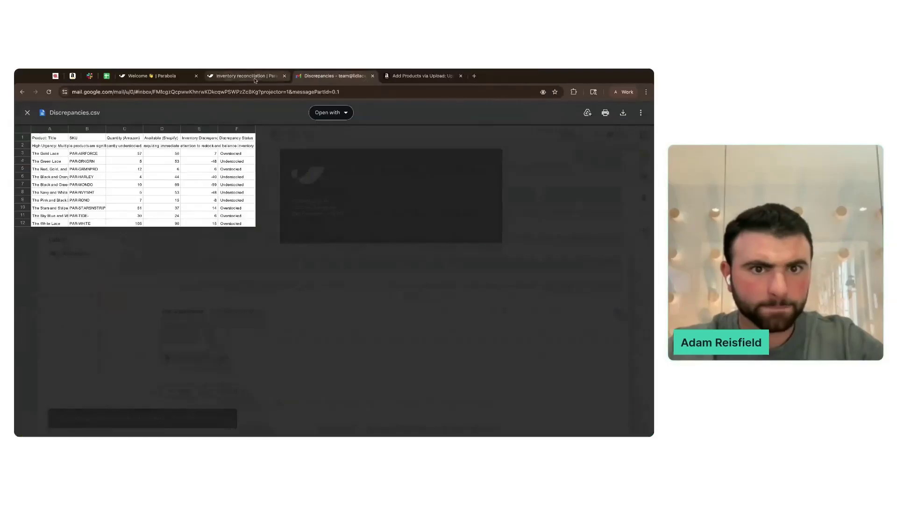
left_click(253, 81)
- Rename the columns to quantity and sku, then update the results
left_click(79, 313)
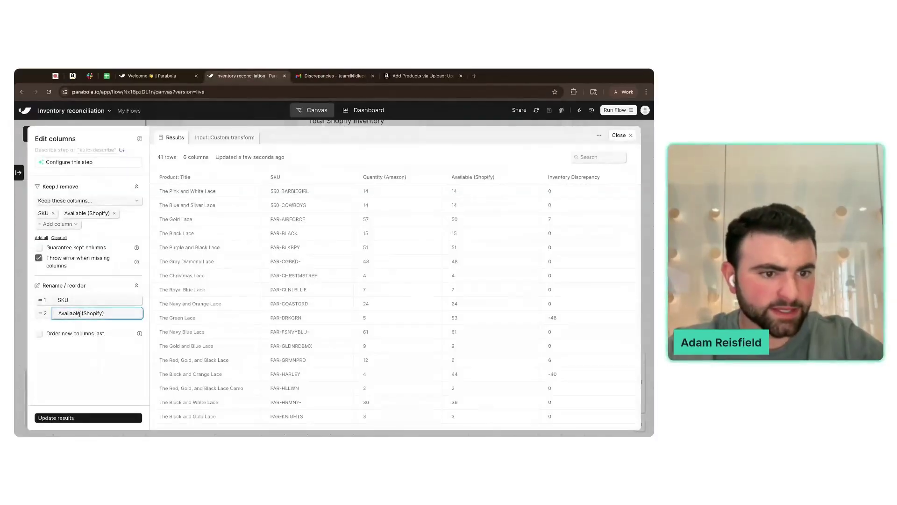
type("quantity")
left_click(80, 300)
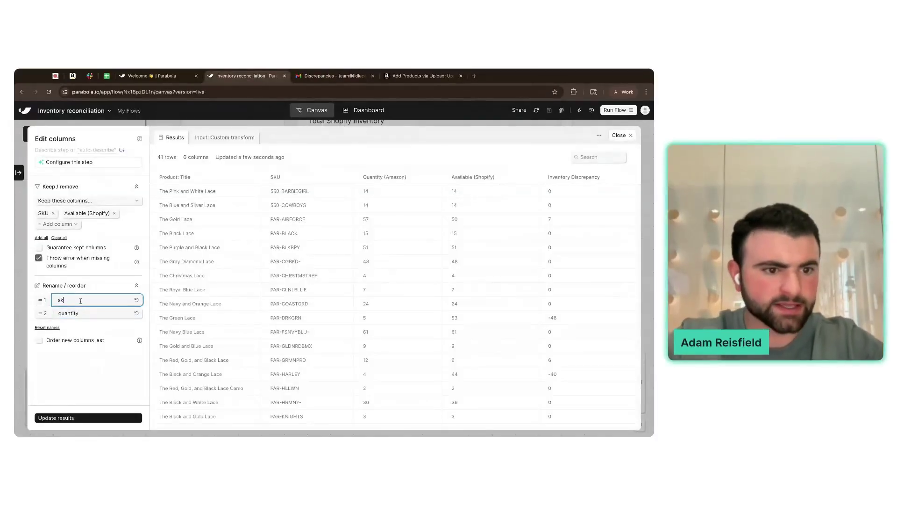
left_click(88, 418)
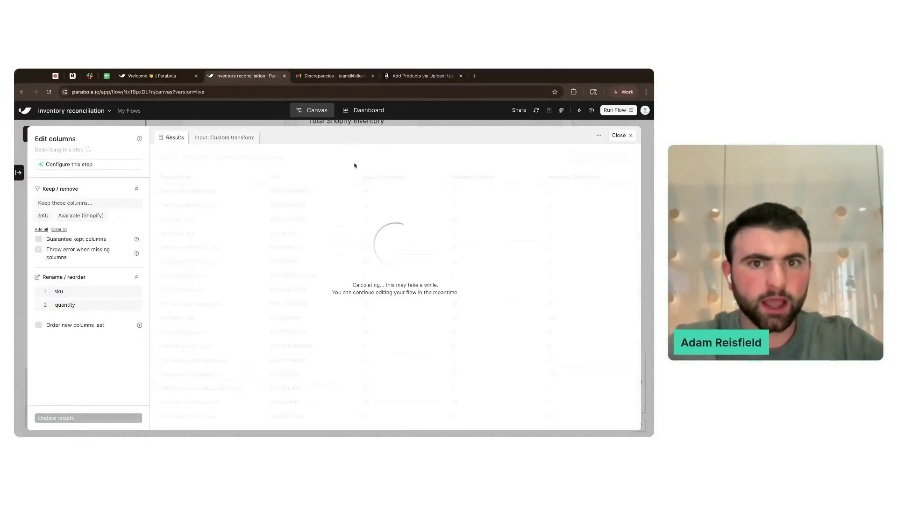
left_click(372, 76)
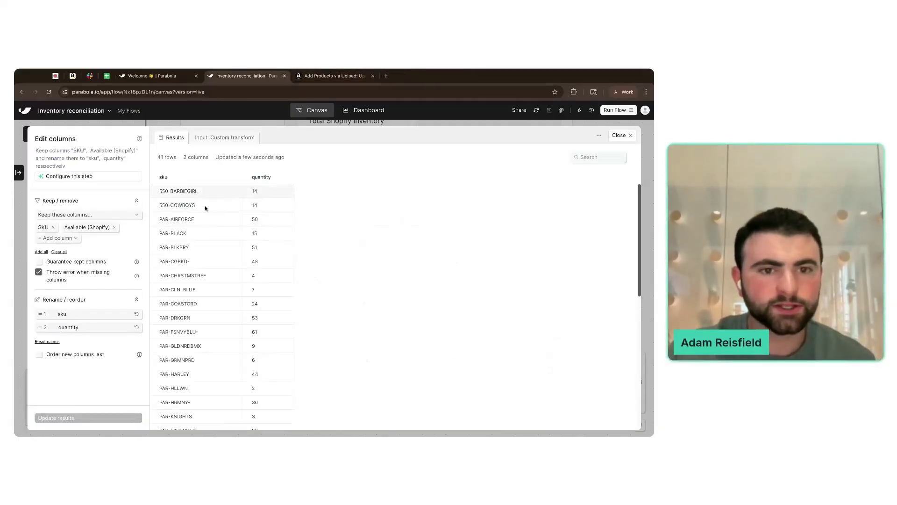
left_click(619, 135)
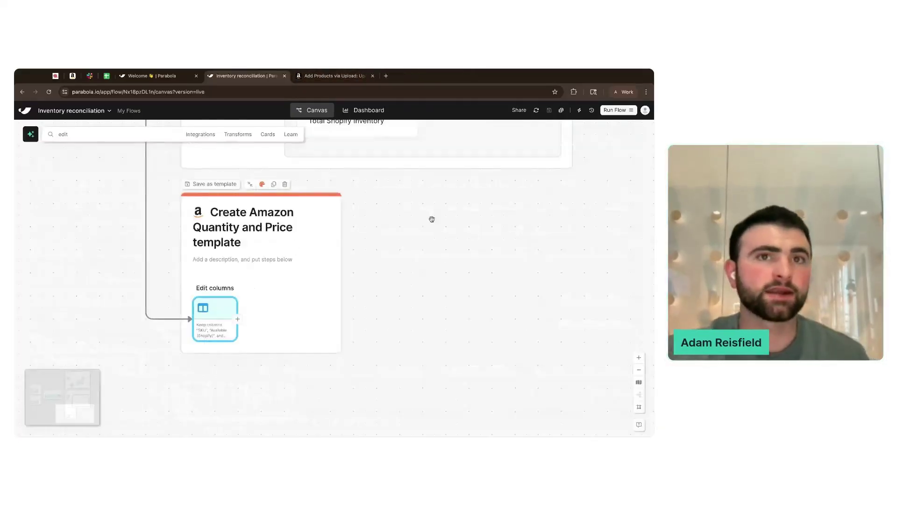
- Add an Add text column step to the Amazon template card and open its settings
left_click(435, 286)
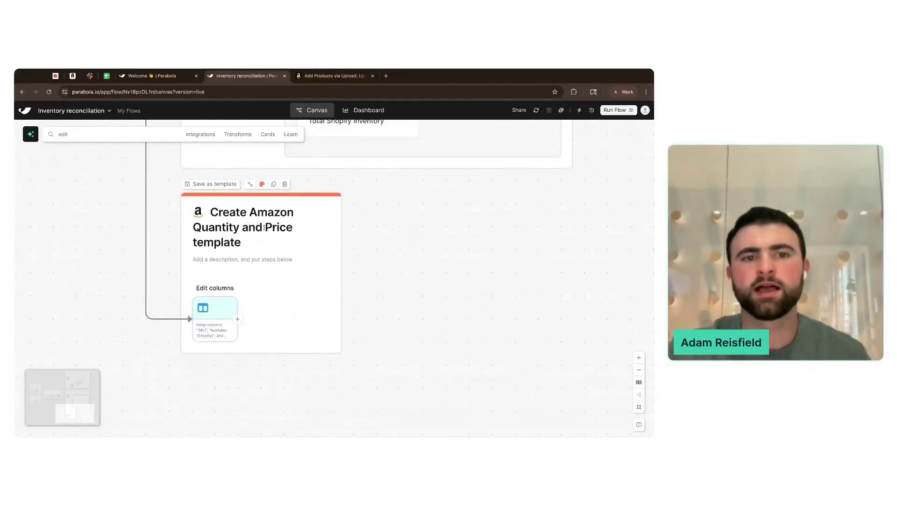
left_click(107, 136)
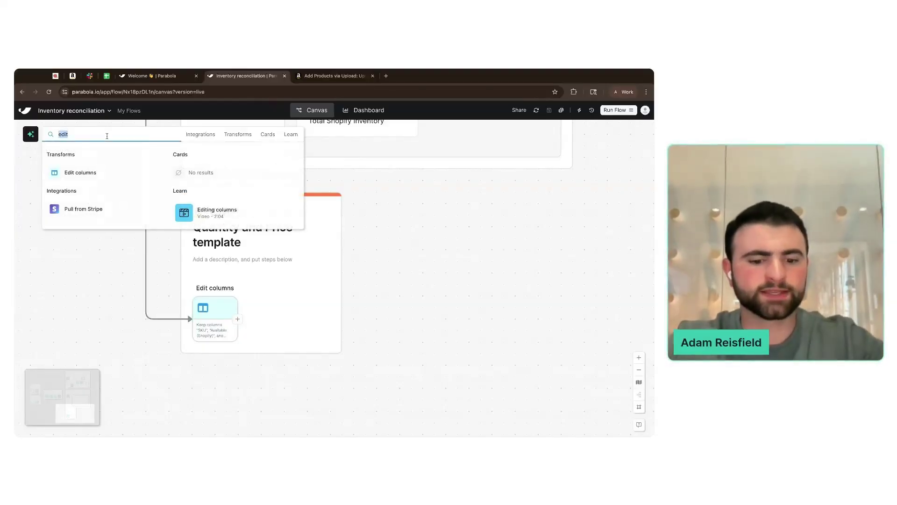
type("add")
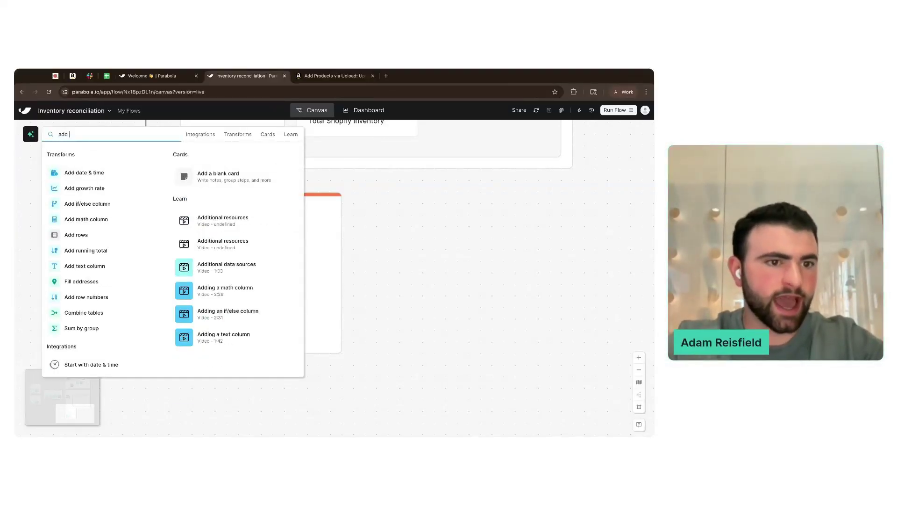
type(" text")
left_click(106, 172)
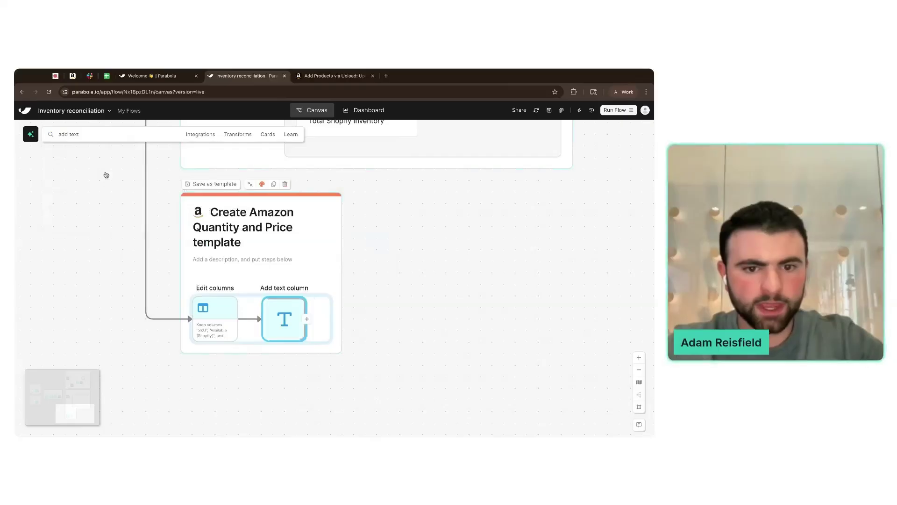
left_click(284, 316)
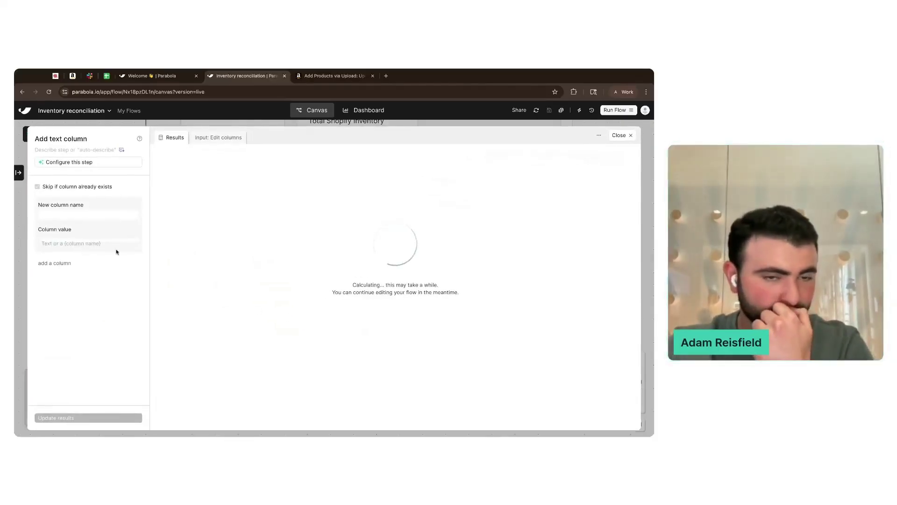
- Create columns price and minimum-seller-allowed-price, copying header names from the Amazon template sheet
left_click(106, 76)
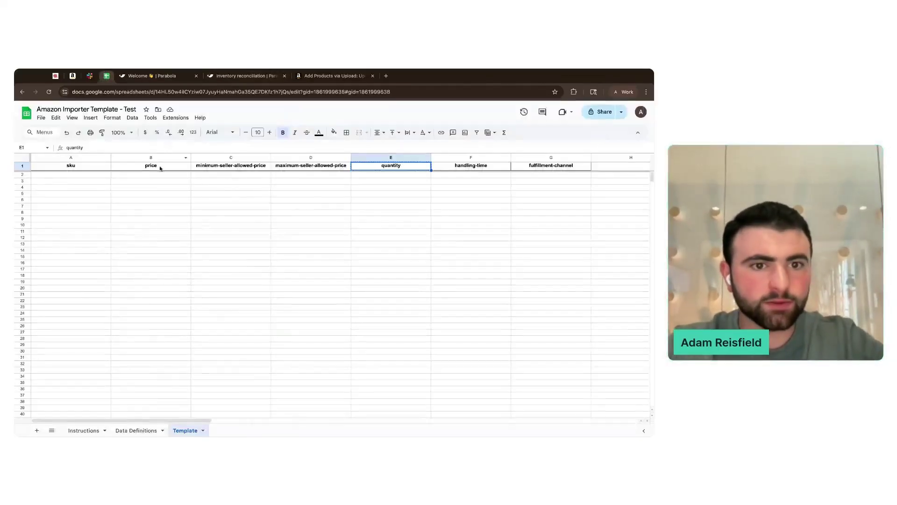
left_click(160, 167)
left_click(246, 76)
left_click(89, 215)
type("price")
left_click(54, 265)
left_click(74, 279)
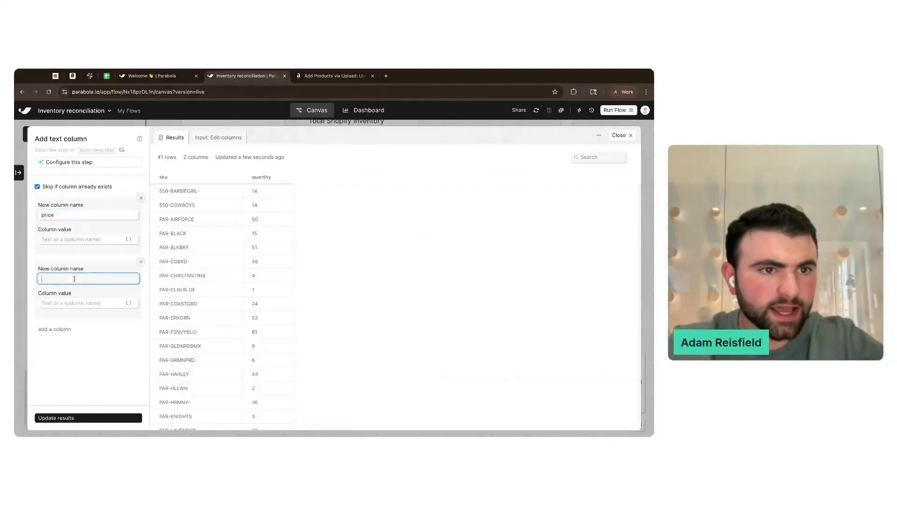
left_click(90, 76)
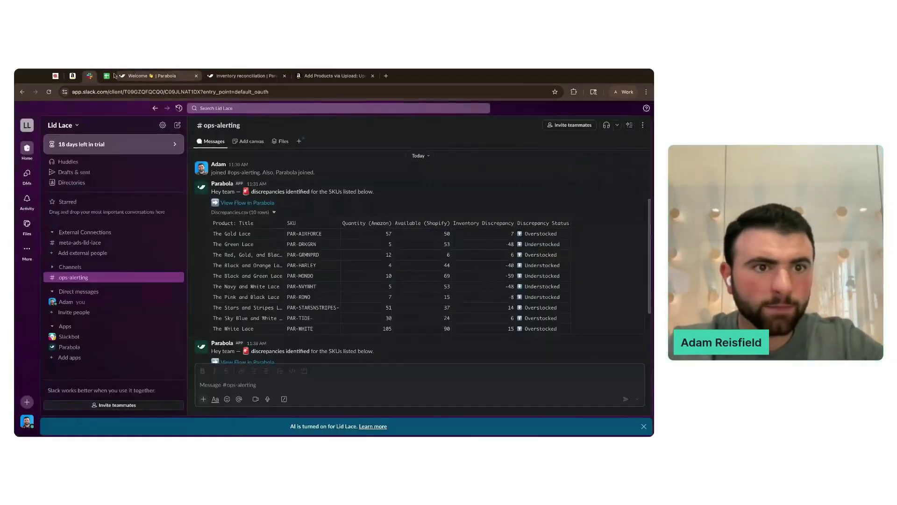
left_click(114, 76)
left_click(235, 166)
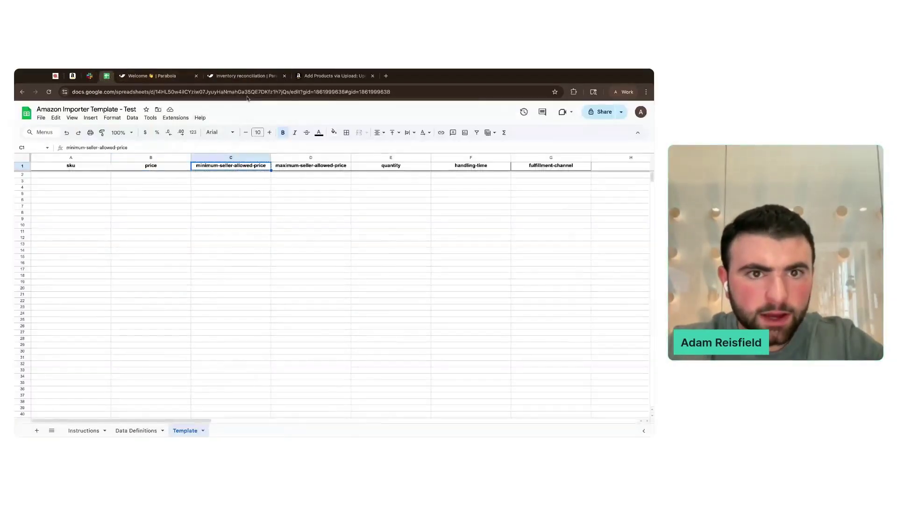
key("ctrl+c")
left_click(245, 76)
key("ctrl+v")
- Add a third column named maximum-seller-allowed-price
left_click(69, 327)
left_click(69, 342)
key("ctrl+v")
double_click(54, 342)
type("maximum")
- Add columns handling-time and fulfillment-channel using the template sheet's headers
scroll(54, 342, "down", 2)
left_click(106, 76)
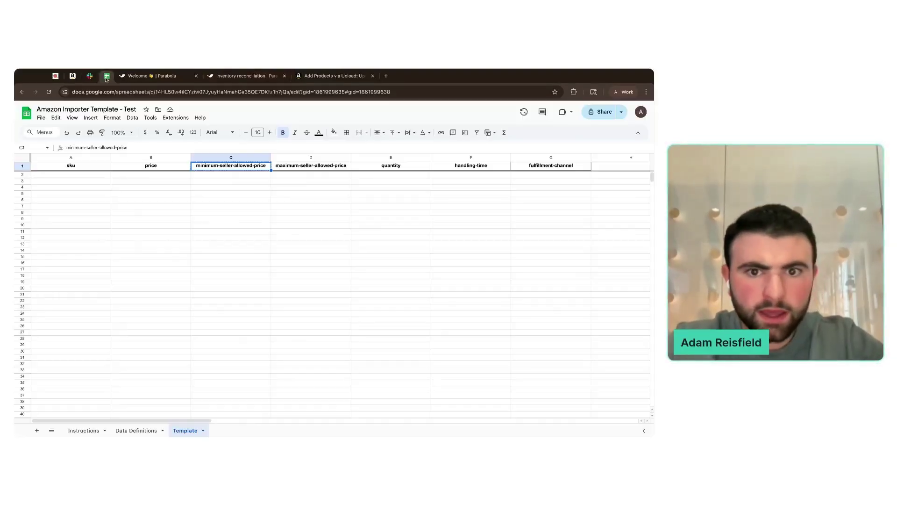
left_click(478, 168)
left_click(223, 77)
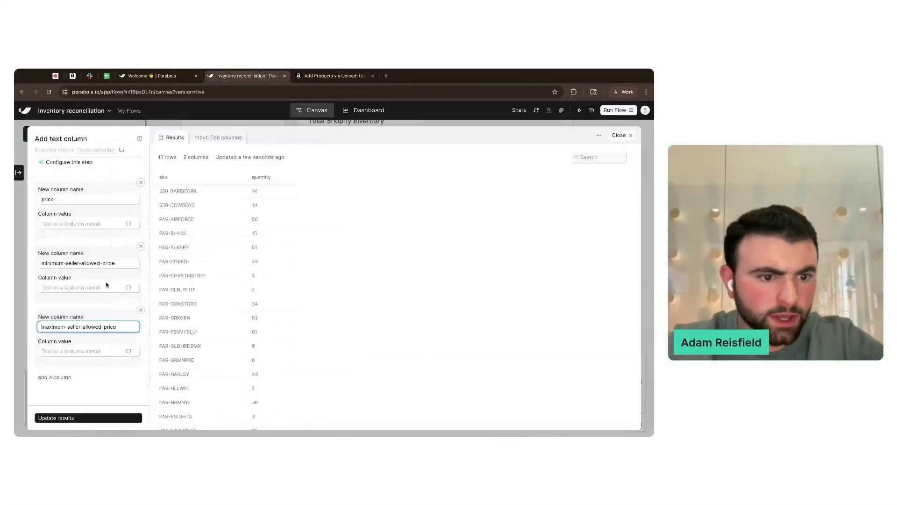
left_click(57, 378)
key("ctrl+v")
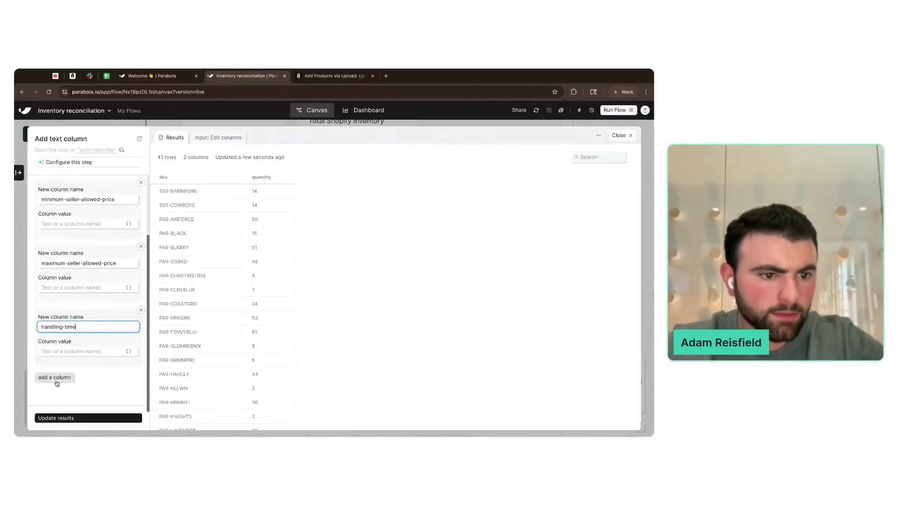
left_click(57, 379)
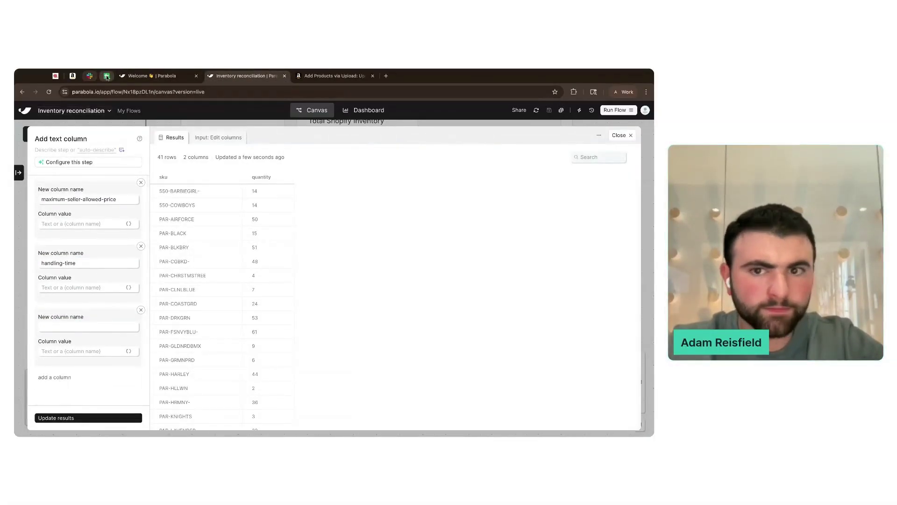
left_click(106, 76)
key("Right")
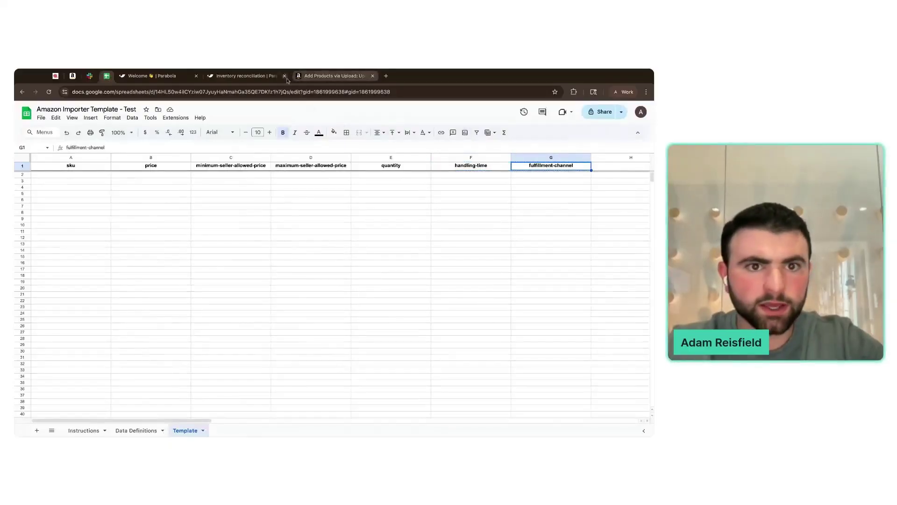
left_click(286, 79)
left_click(94, 355)
left_click(87, 328)
key("super+v")
scroll(87, 326, "up", 5)
left_click(80, 238)
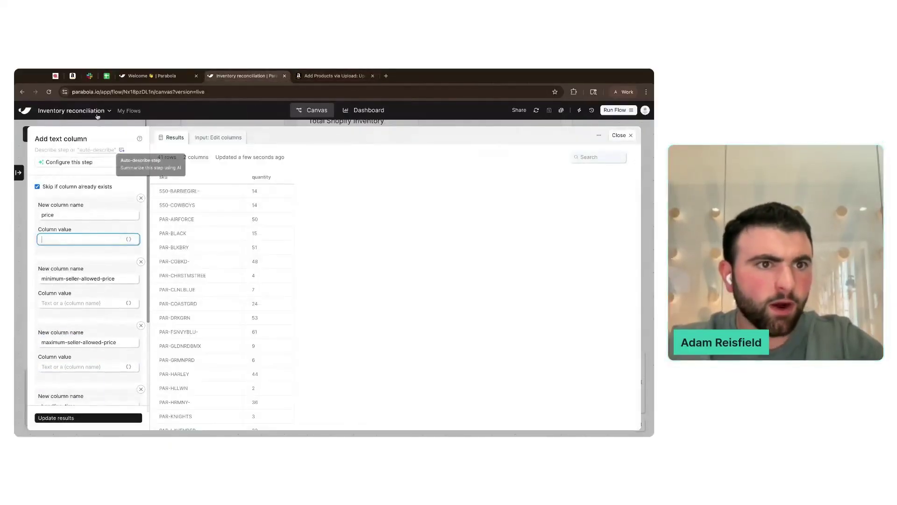
- Check the $11.99 Amazon listing price and the Lid Lace store's lace prices, keeping the edits
left_click(73, 79)
left_click_drag(321, 205, 303, 208)
left_click(406, 212)
left_click(56, 77)
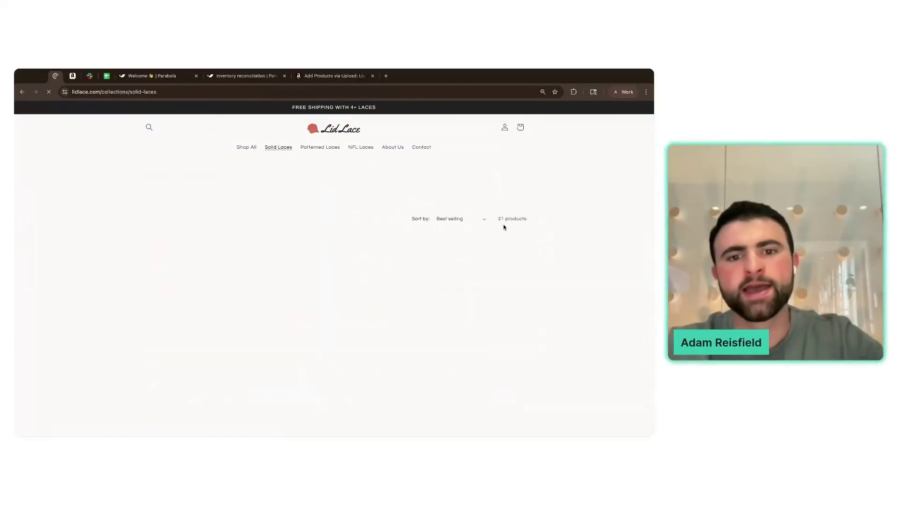
scroll(537, 215, "down", 2)
scroll(556, 210, "up", 2)
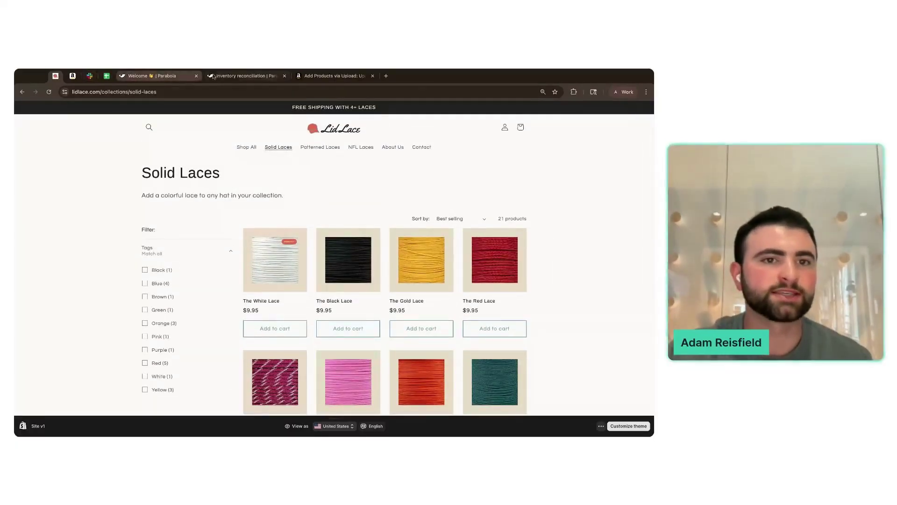
left_click(243, 76)
left_click(21, 261)
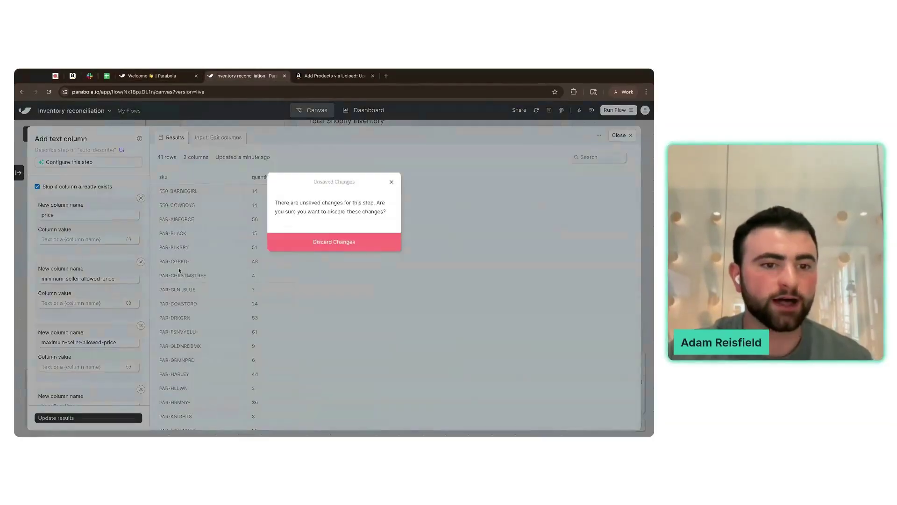
left_click(182, 271)
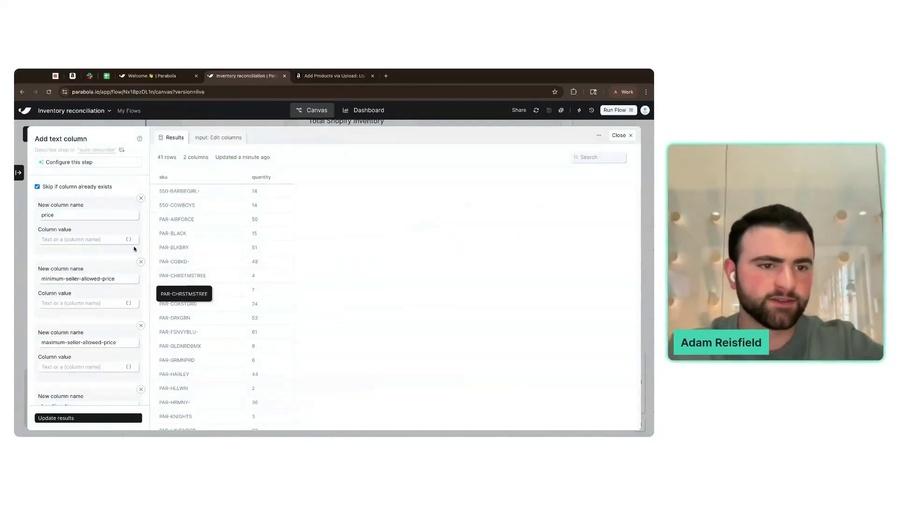
- Enter the price 11.99, minimum 10.99 and maximum 11.99 column values
left_click(96, 237)
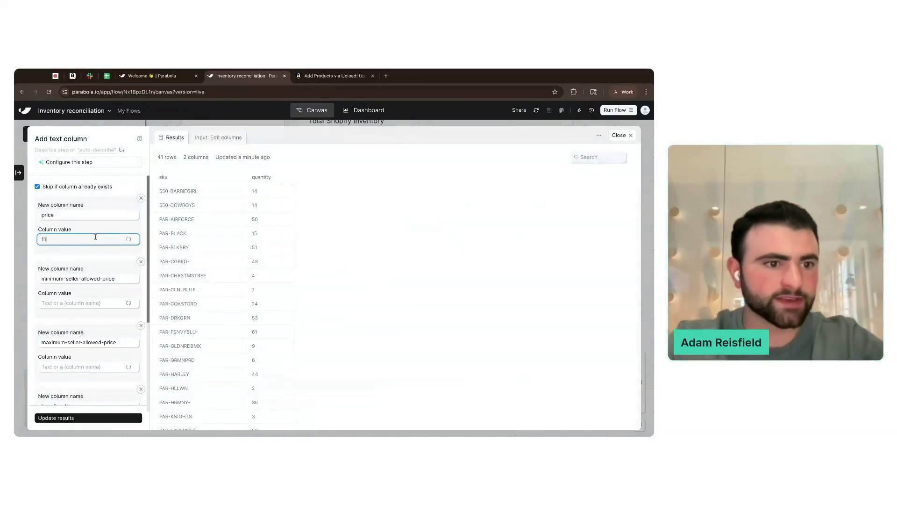
left_click(73, 76)
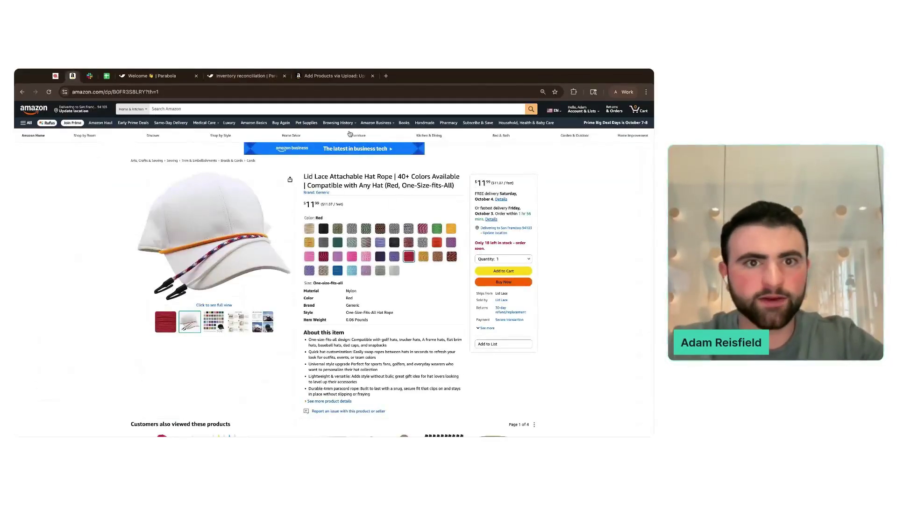
left_click(248, 77)
left_click(109, 238)
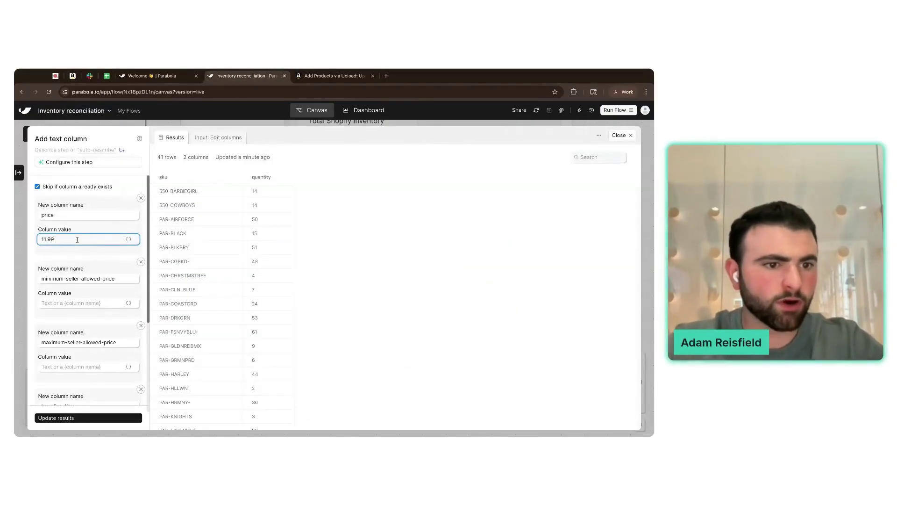
scroll(75, 252, "down", 2)
left_click(66, 262)
type("11.99")
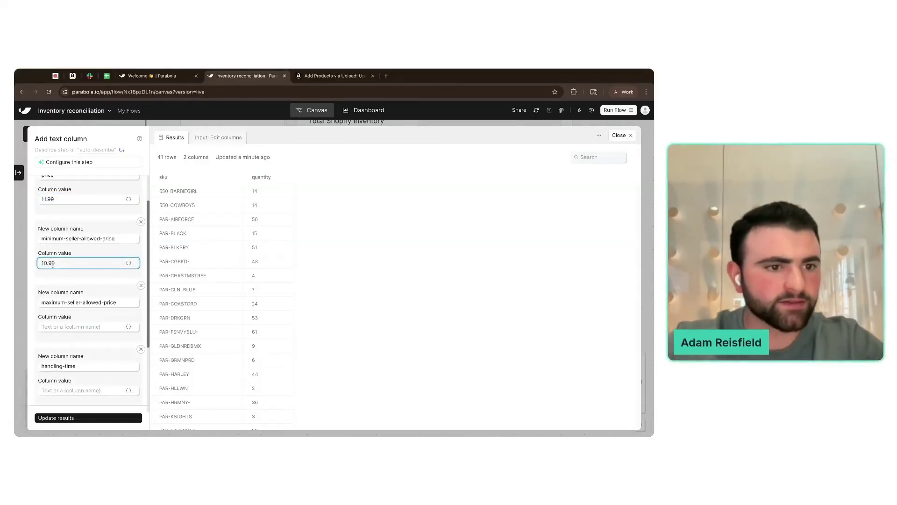
scroll(66, 285, "down", 1)
left_click(67, 300)
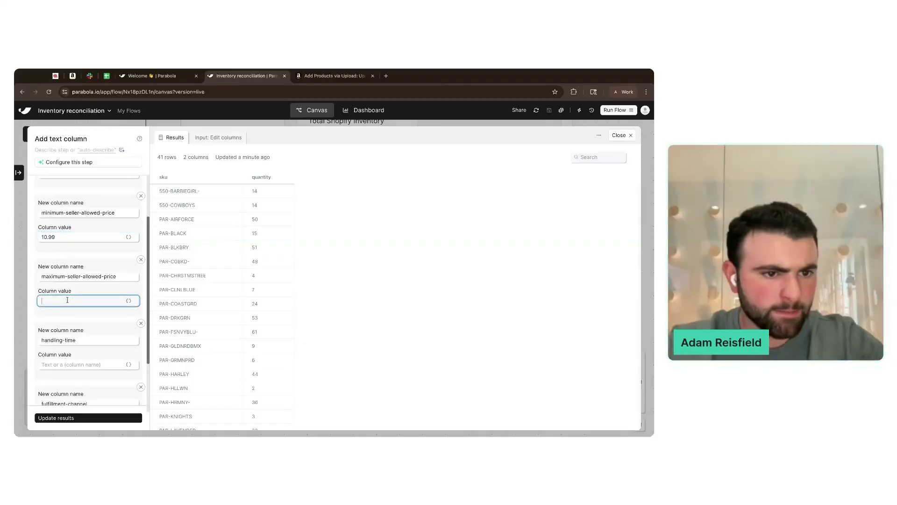
left_click(87, 323)
- Set handling-time to 1 and fulfillment-channel to default, then update the results
scroll(87, 322, "down", 3)
left_click(85, 290)
left_click(87, 310)
scroll(84, 327, "down", 1)
left_click(79, 351)
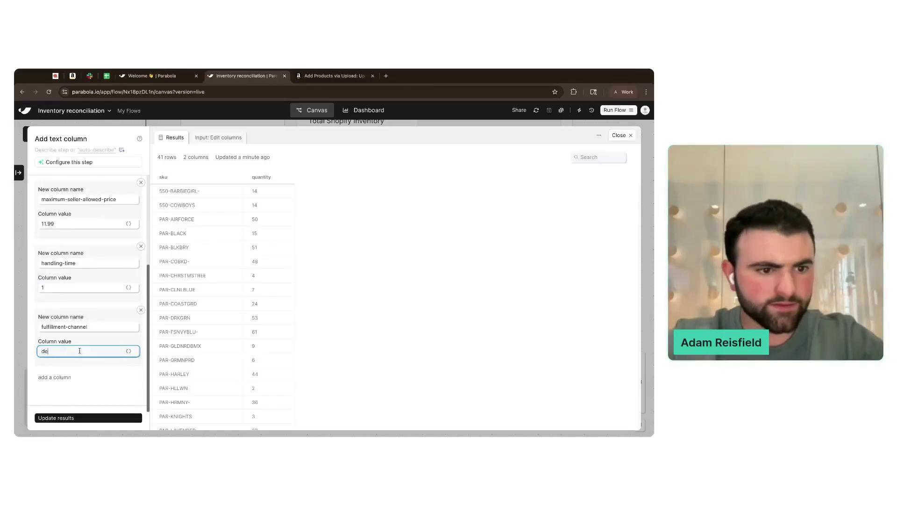
left_click(99, 417)
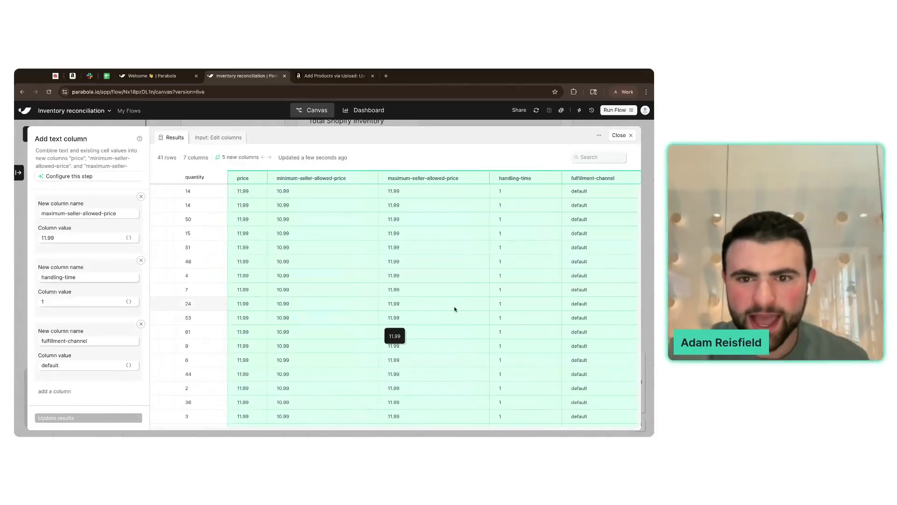
scroll(456, 308, "left", 3)
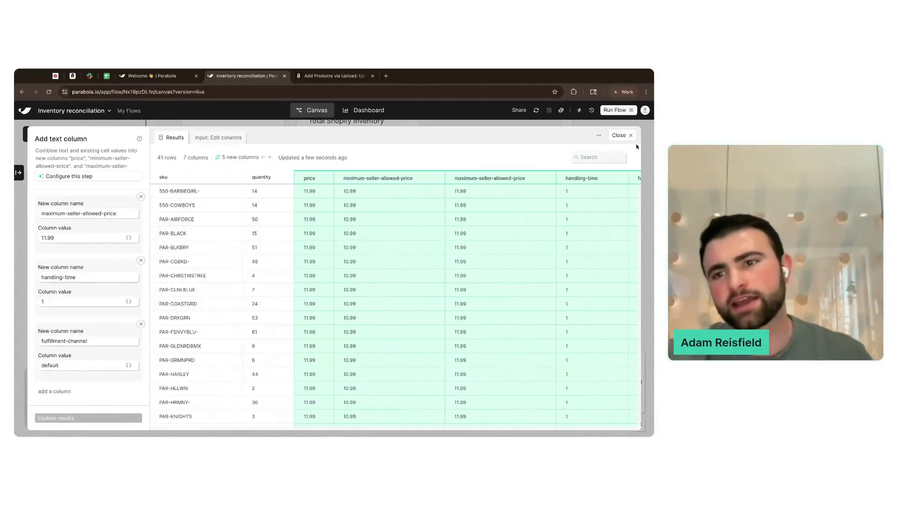
- Add a second Edit columns step to the Amazon template card and open it
left_click(621, 135)
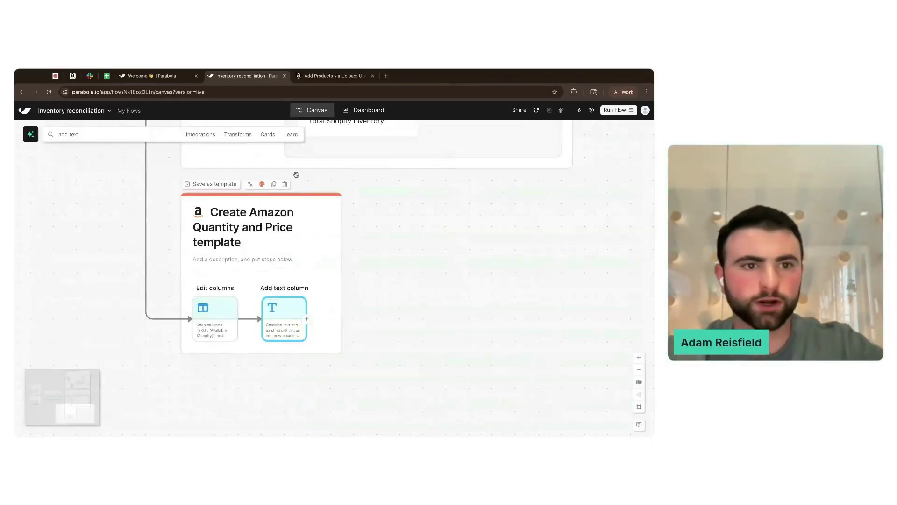
left_click(154, 137)
type("edit")
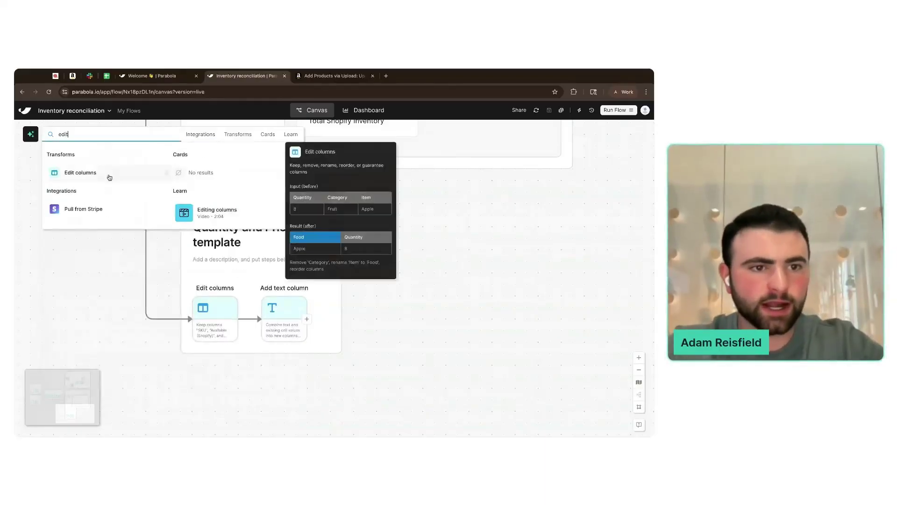
left_click(108, 175)
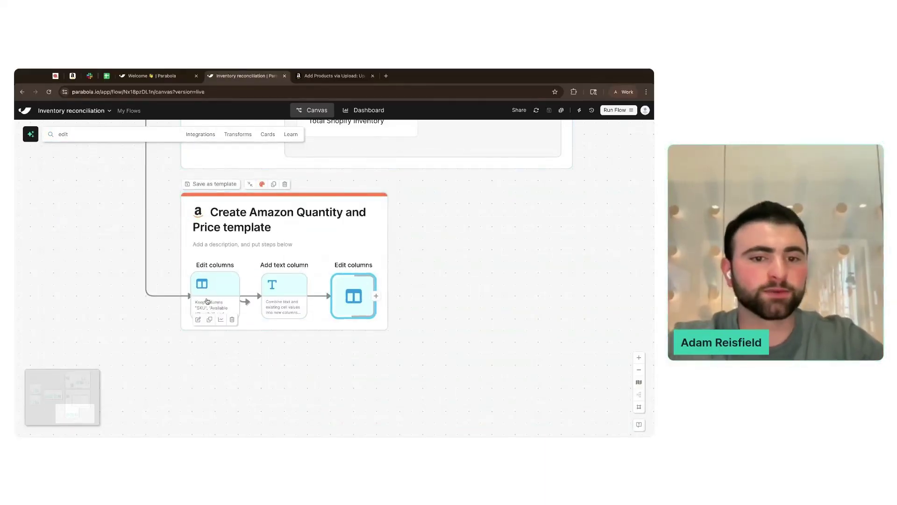
double_click(351, 293)
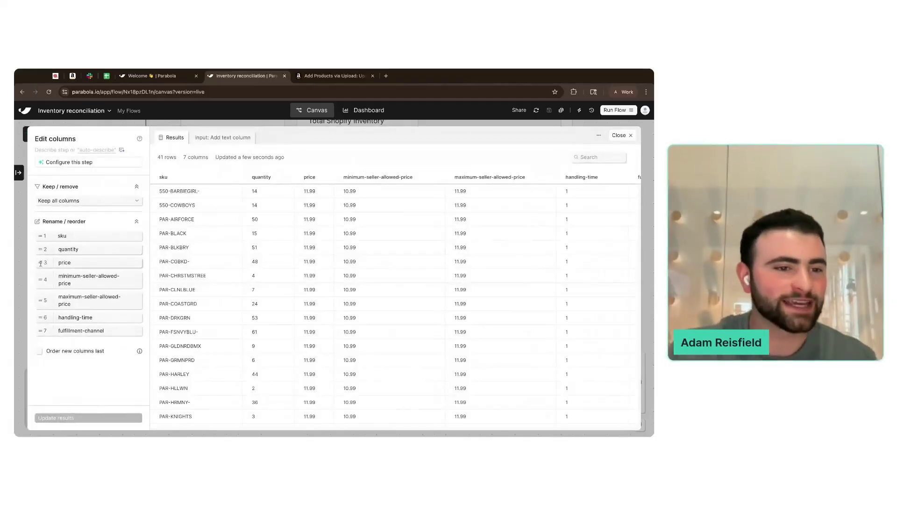
- Move quantity below maximum-seller-allowed-price to match the template order, and update results
left_click(106, 76)
left_click(213, 77)
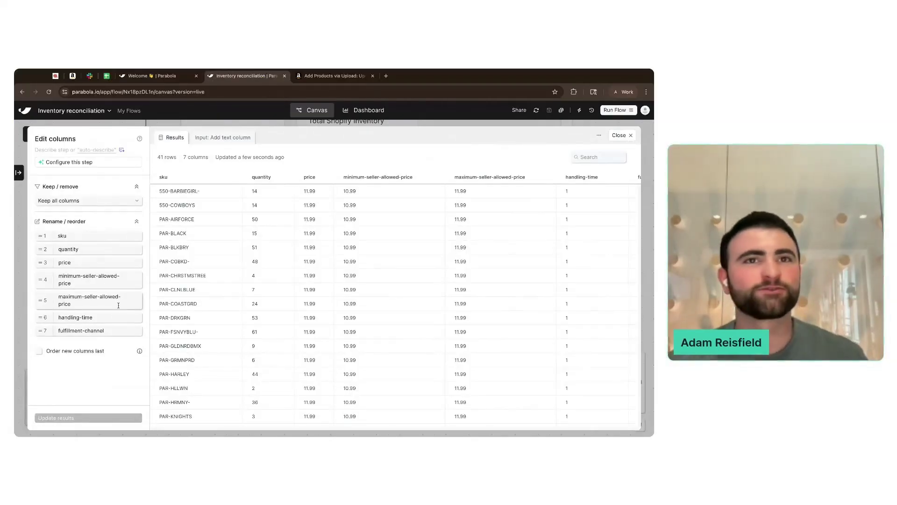
scroll(397, 268, "right", 3)
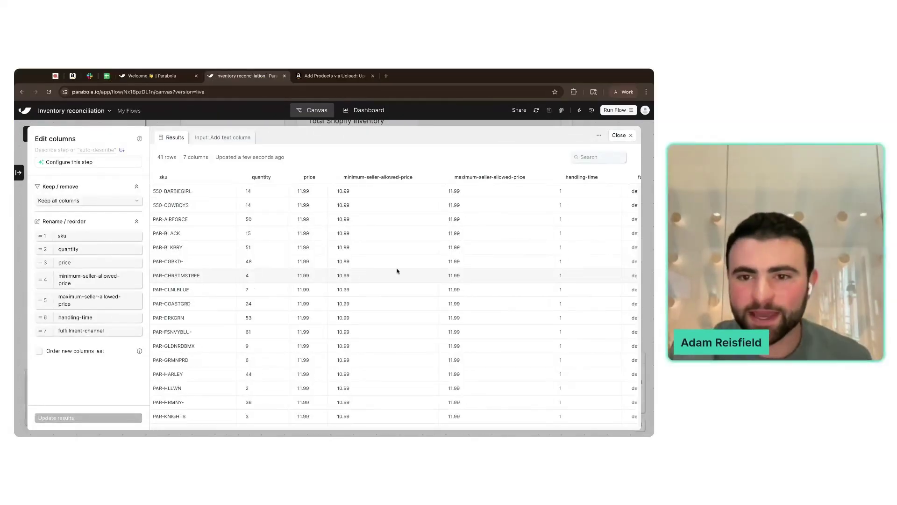
scroll(397, 268, "left", 3)
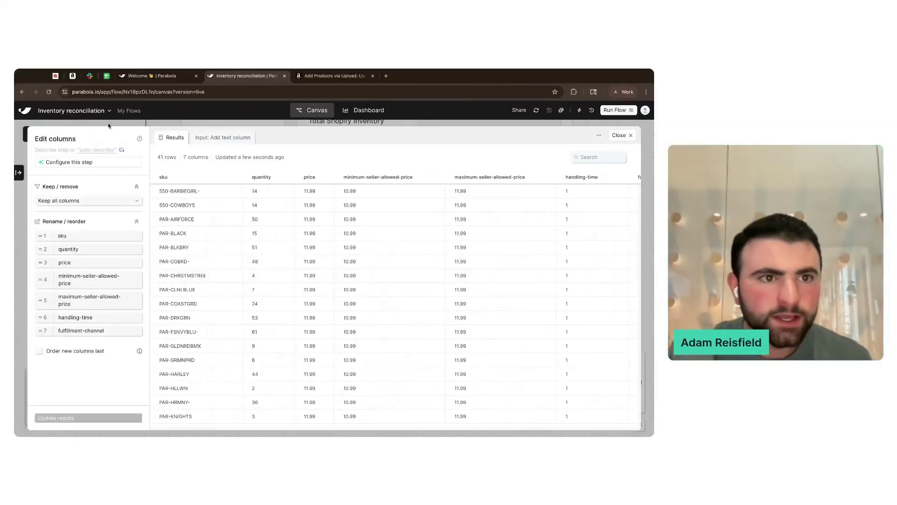
left_click(107, 76)
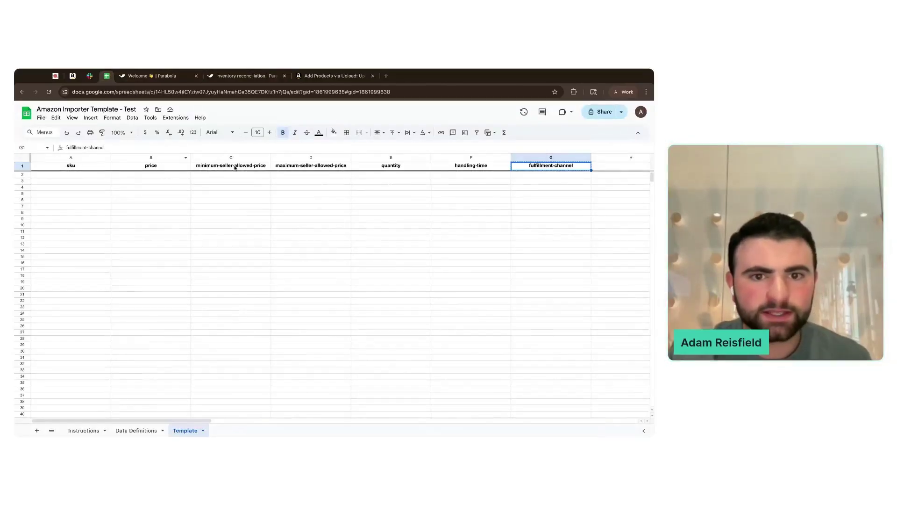
left_click(241, 76)
left_click_drag(39, 251, 39, 304)
left_click(100, 419)
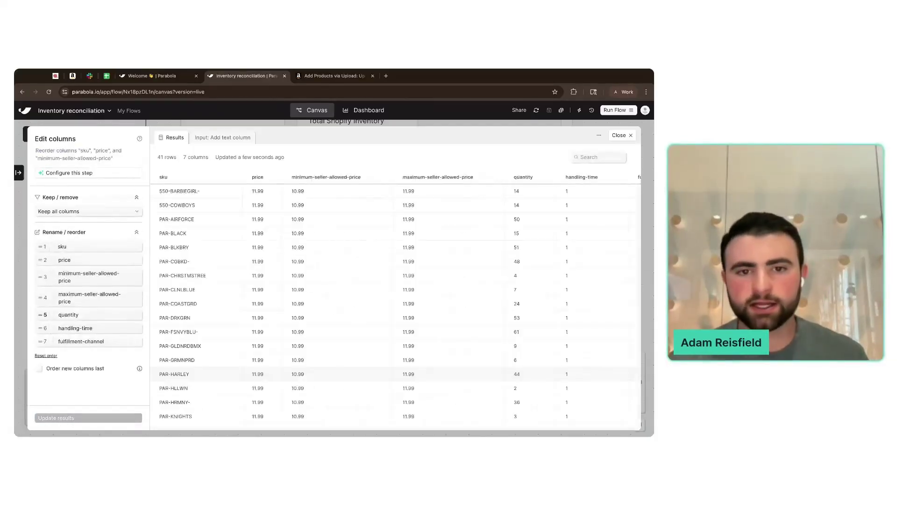
key("Escape")
- Add an Email a file attachment step and copy the Seller Central bulk upload page address
left_click(140, 137)
type("email")
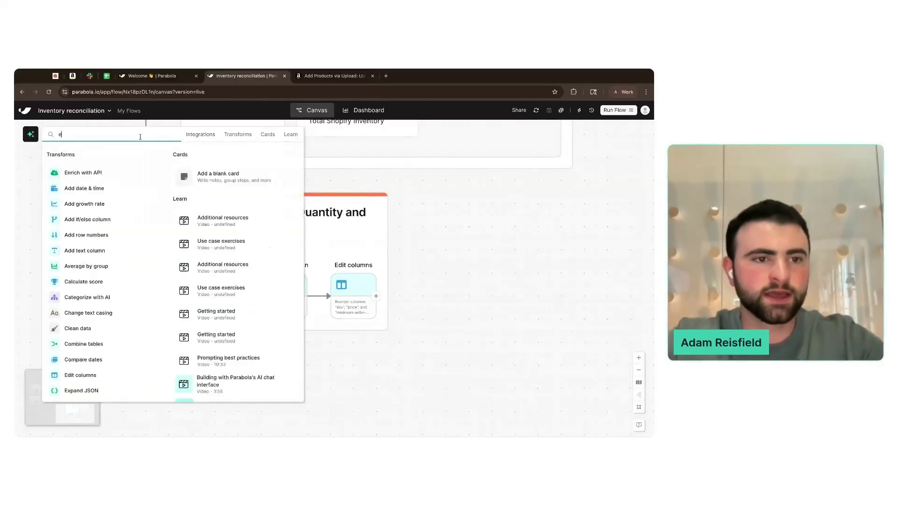
left_click(117, 215)
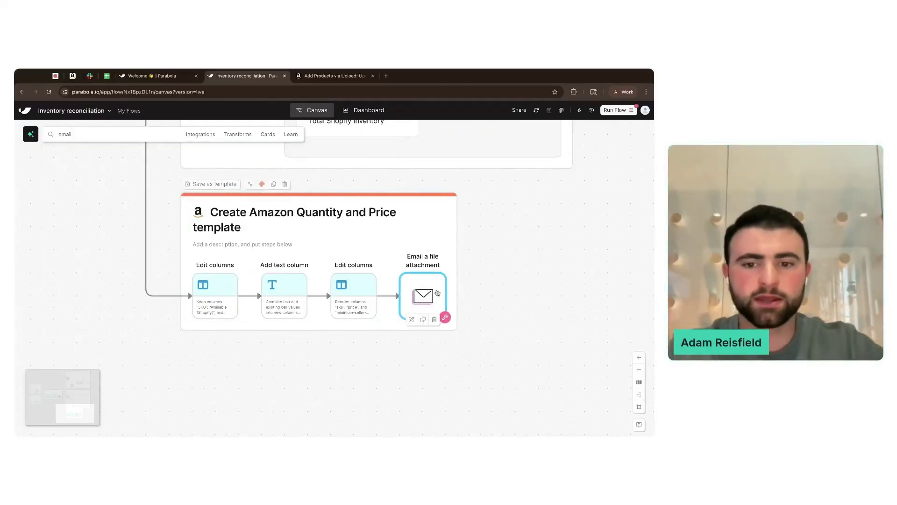
left_click(407, 287)
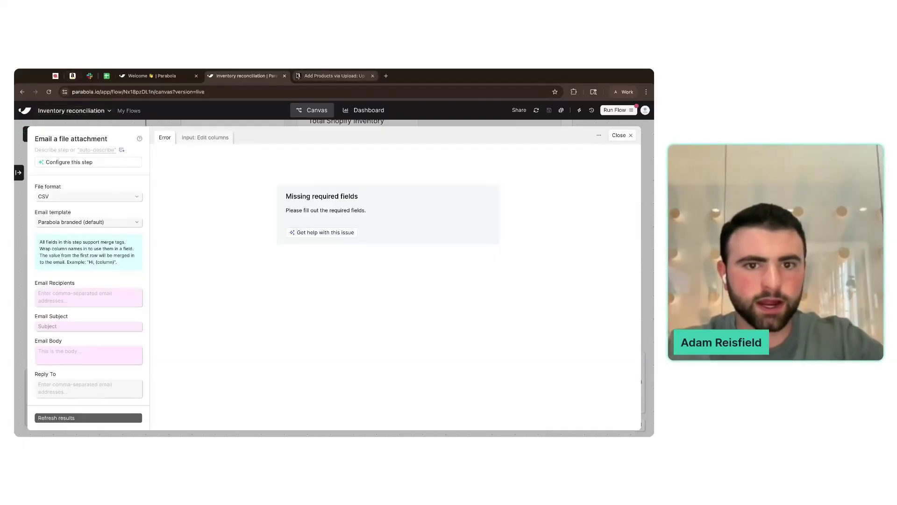
left_click(334, 75)
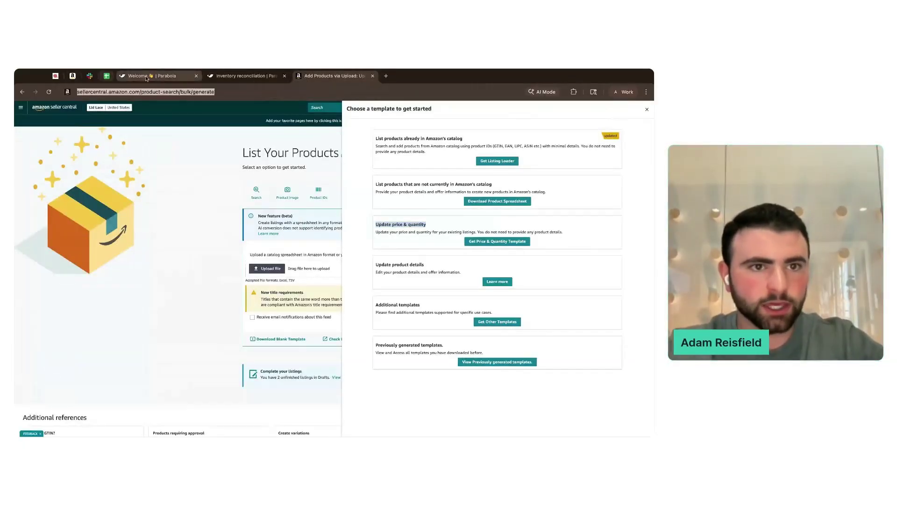
key("ctrl+shift+Tab")
- Enter the recipient's email address and the subject 'Update inventory'
left_click(77, 296)
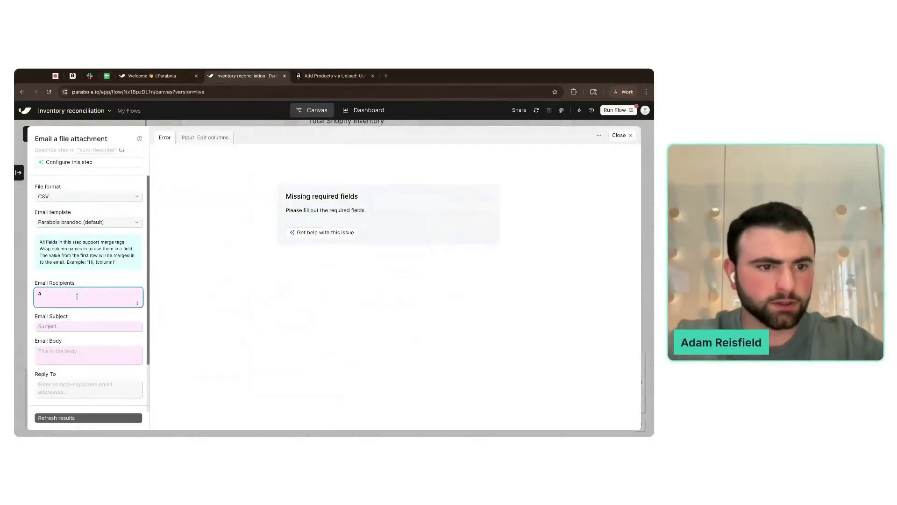
key("Tab")
type("Update inventory")
scroll(70, 322, "down", 1)
- Write the body 'Drop this CSV file into Amazon Price and Quantity uploader:' with the pasted link, and update results
left_click(70, 314)
type("Drop this CSV ")
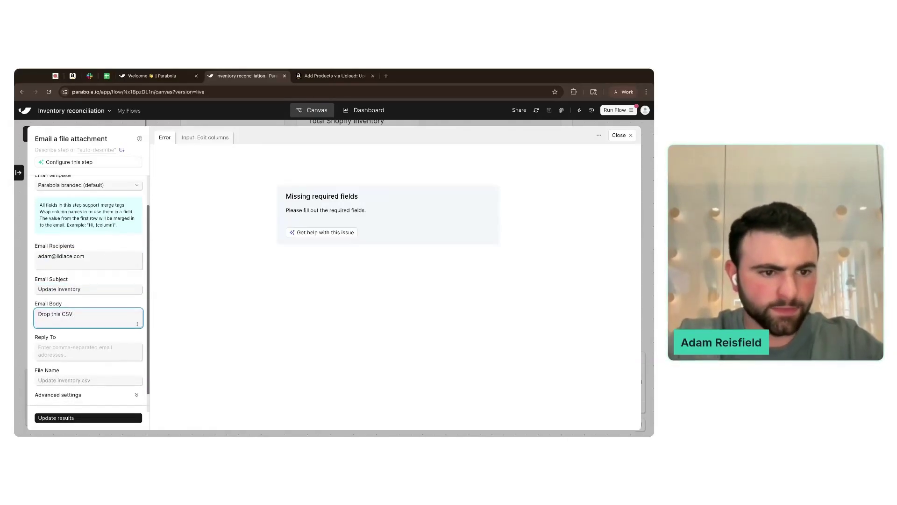
type("file into Am")
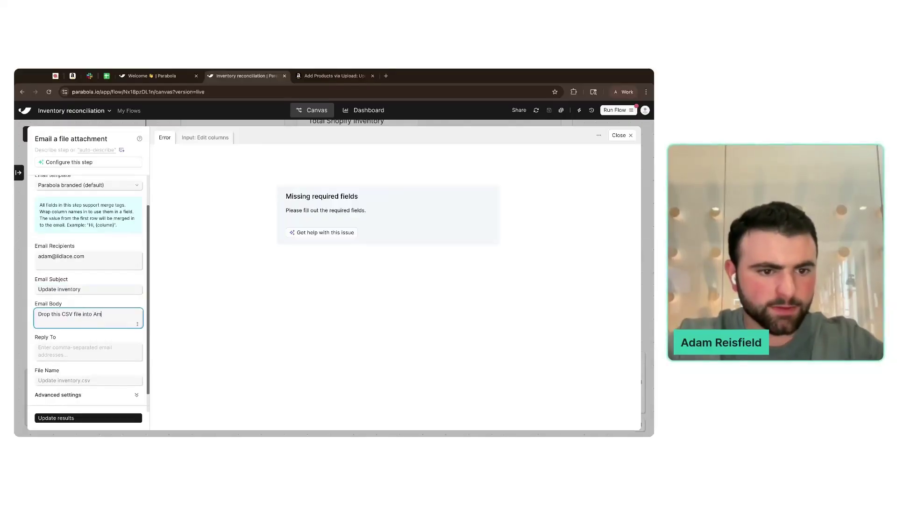
type("azon Price and Quantity uploadedr")
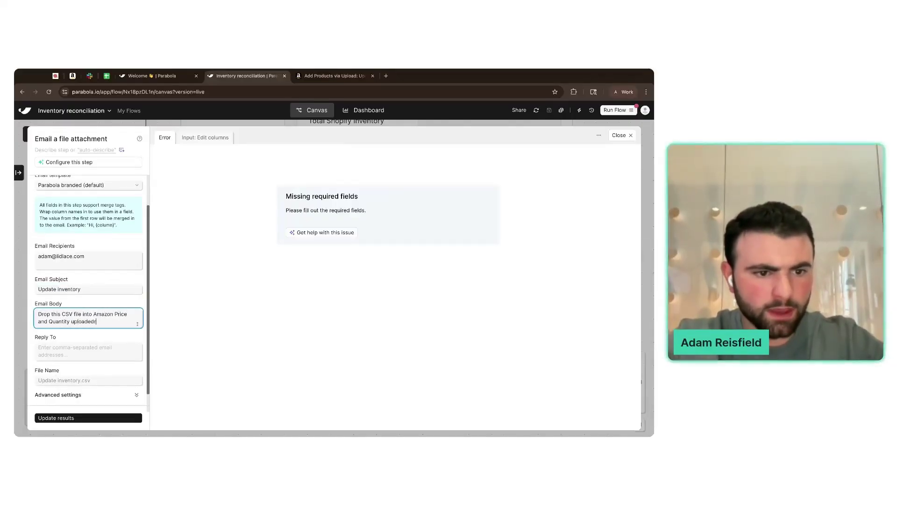
key("BackSpace")
key("BackSpace")
type("r:")
type("https://sellercentral.amazon.com/product-search/bulk/generate")
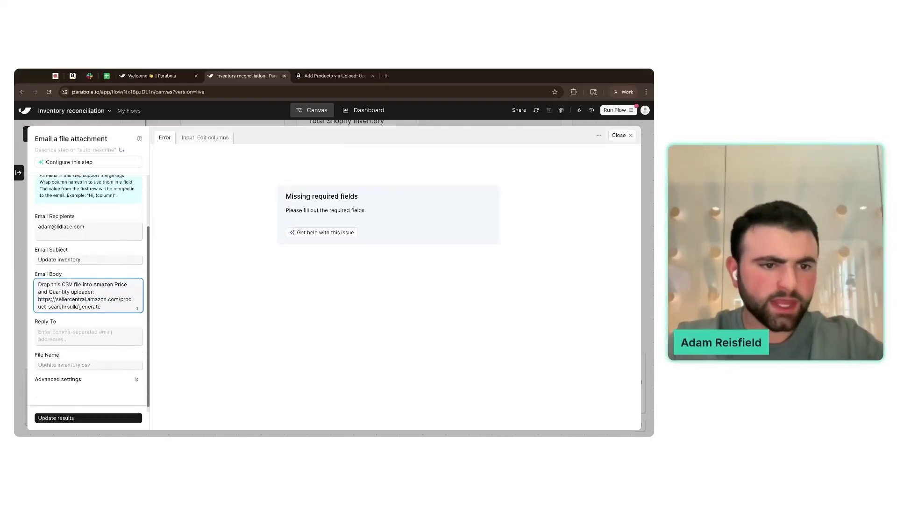
scroll(94, 322, "up", 1)
scroll(109, 349, "down", 1)
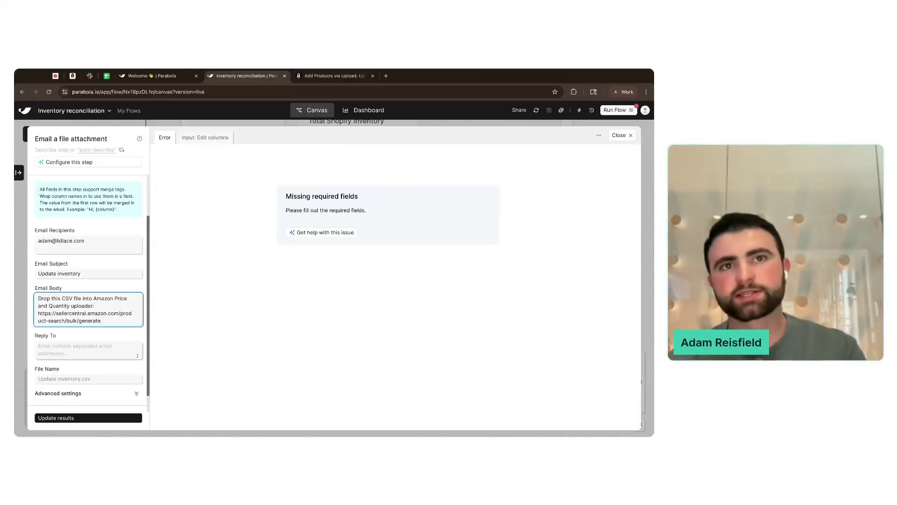
left_click(114, 418)
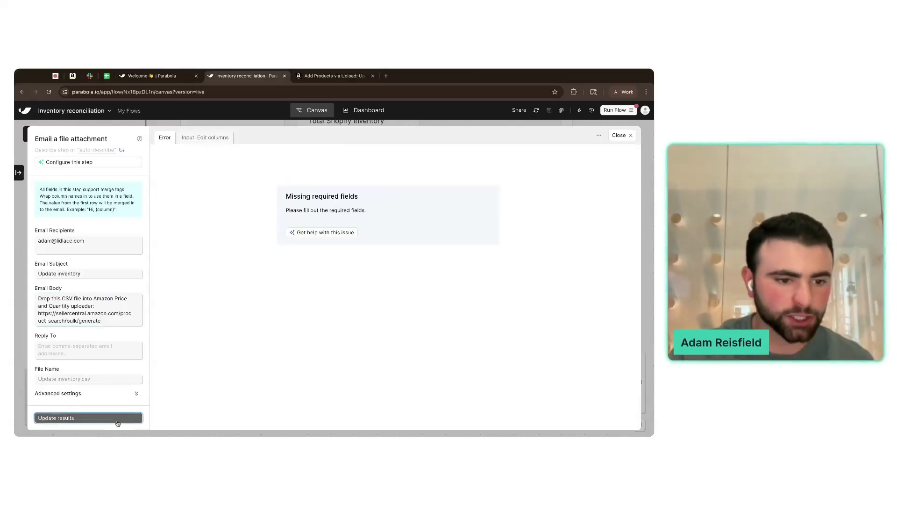
scroll(111, 355, "up", 1)
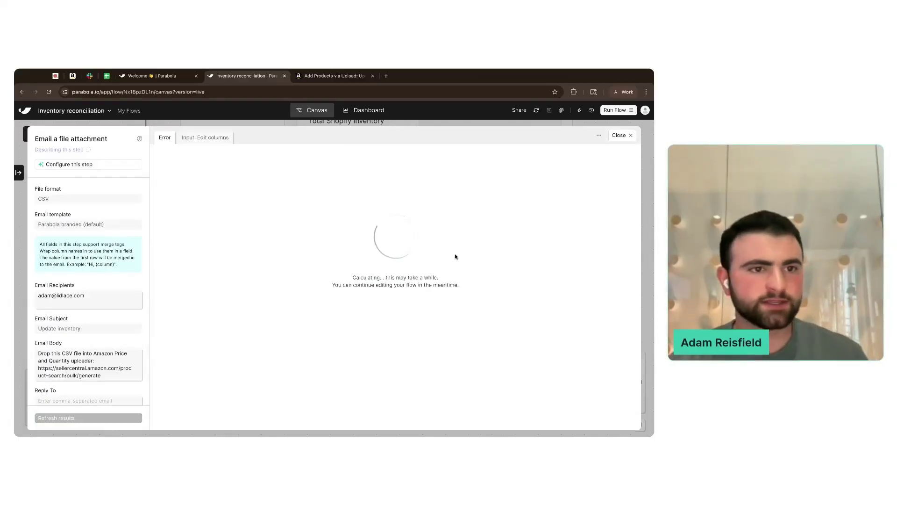
scroll(409, 288, "right", 3)
scroll(410, 288, "left", 3)
- Close the email step settings and zoom out over the canvas
left_click(627, 135)
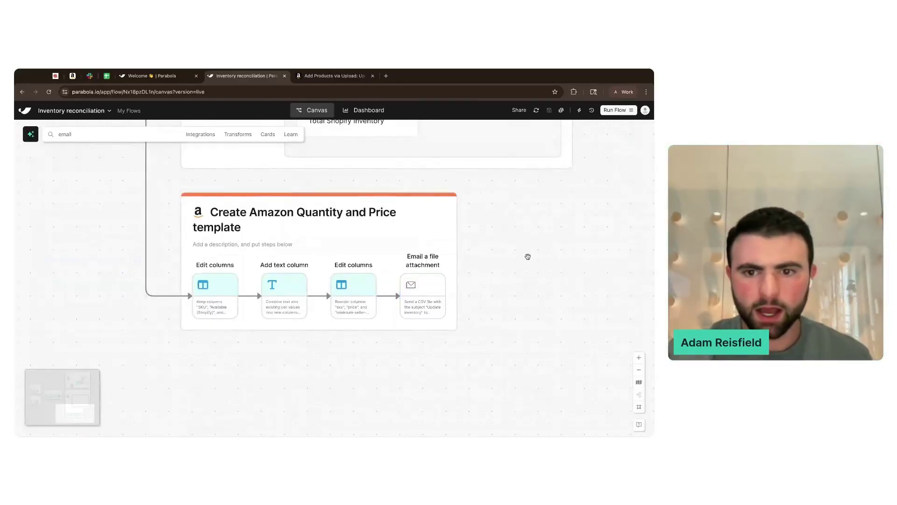
scroll(527, 257, "down", 5)
scroll(527, 259, "down", 10)
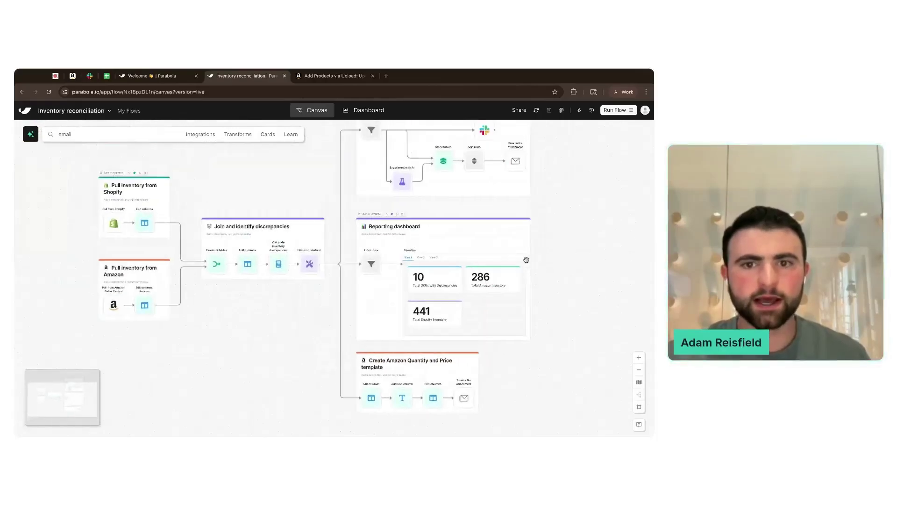
scroll(527, 262, "down", 2)
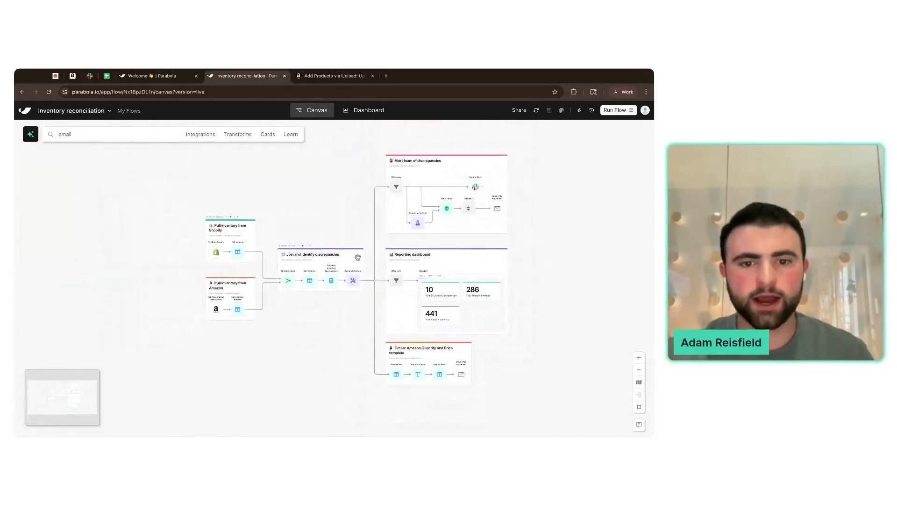
scroll(358, 258, "right", 1)
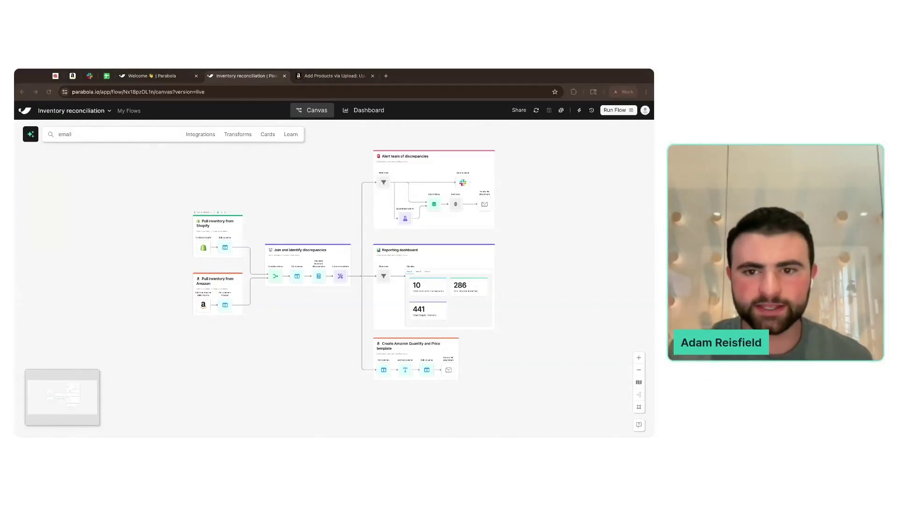
left_click(557, 243)
scroll(556, 243, "up", 3)
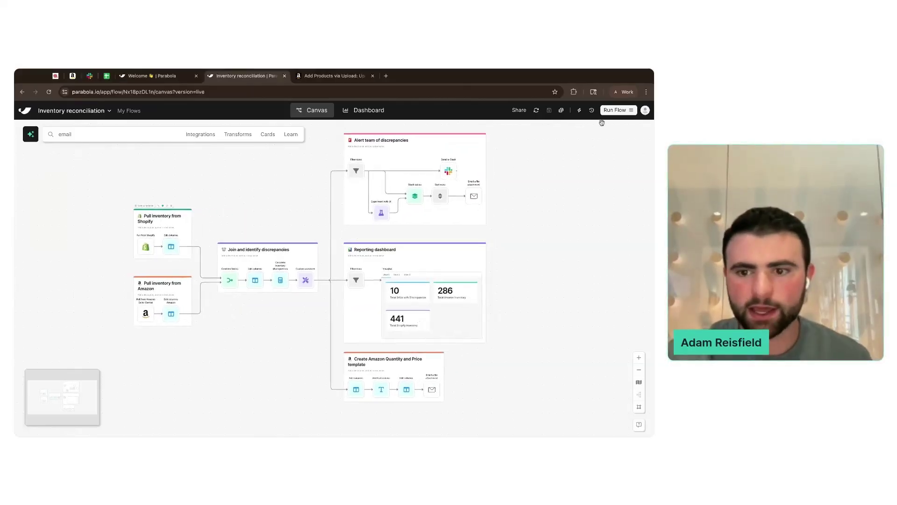
- Run the entire flow and review the refreshed dashboard figures
left_click(614, 110)
left_click(568, 279)
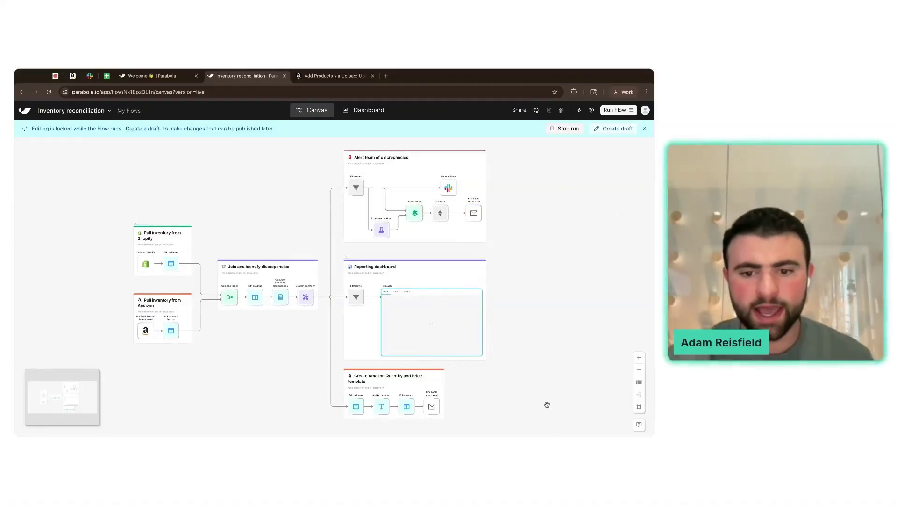
scroll(453, 322, "down", 3)
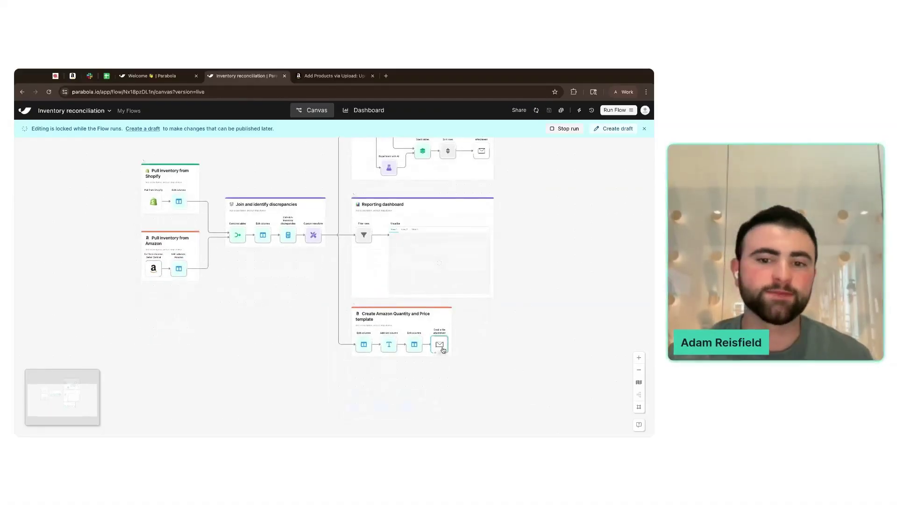
scroll(329, 272, "up", 3)
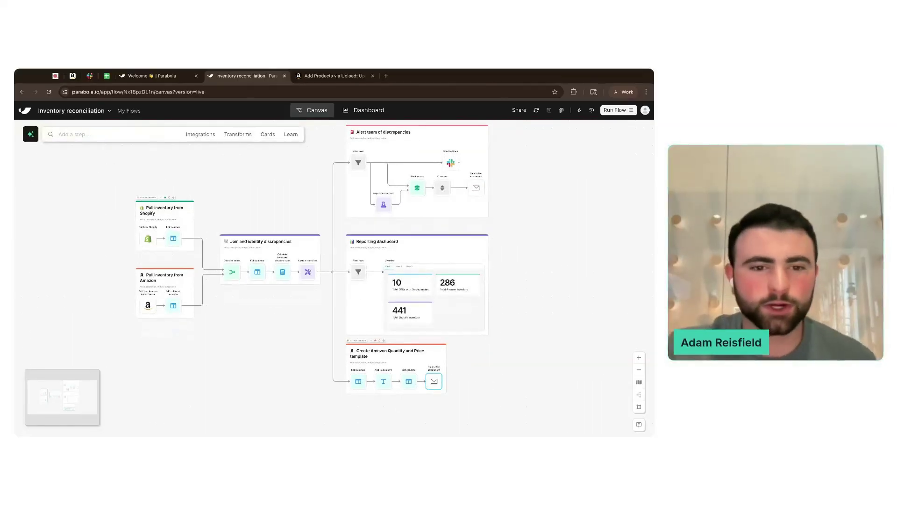
scroll(297, 199, "up", 3)
scroll(298, 199, "up", 2)
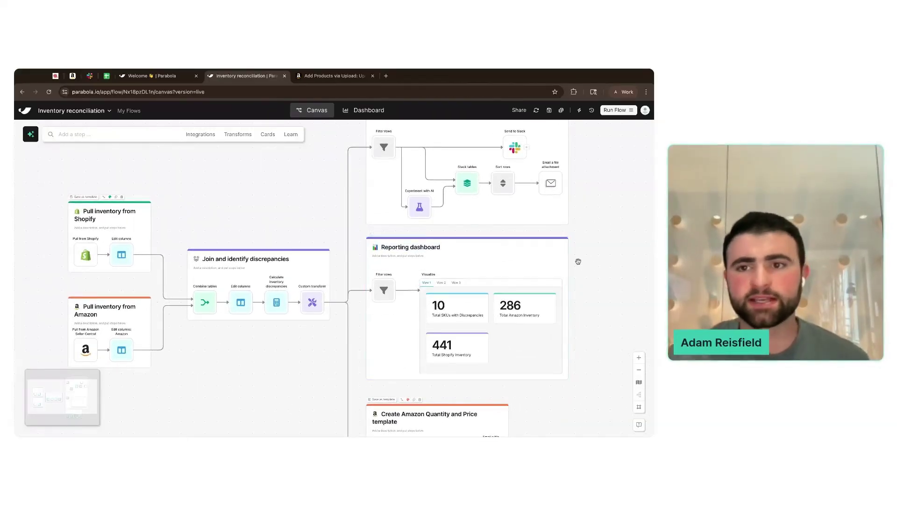
- Ask the AI assistant 'How are we assigning discrepancy statuses in the flow?'
left_click(31, 134)
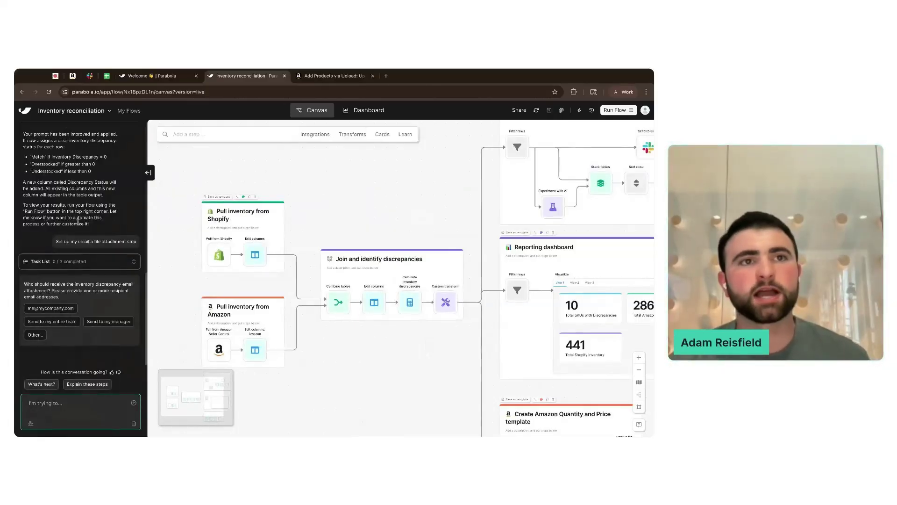
left_click(345, 215)
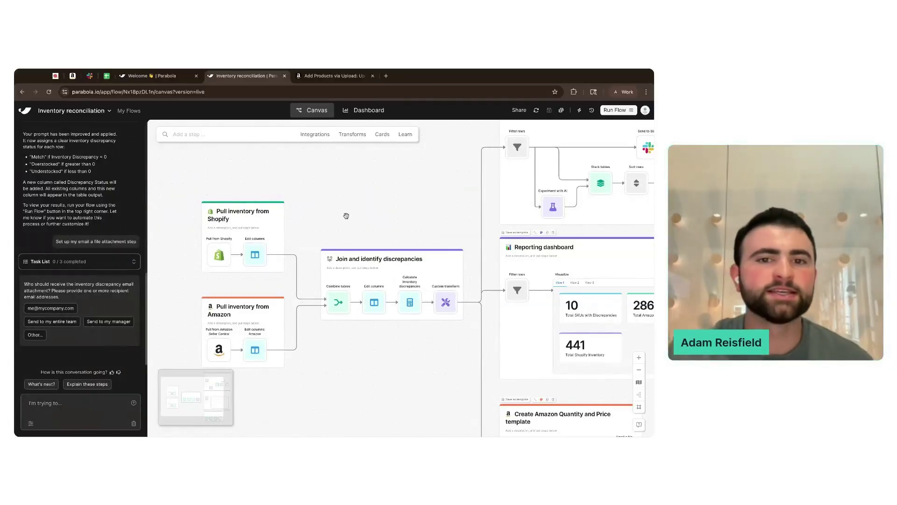
scroll(346, 216, "right", 1)
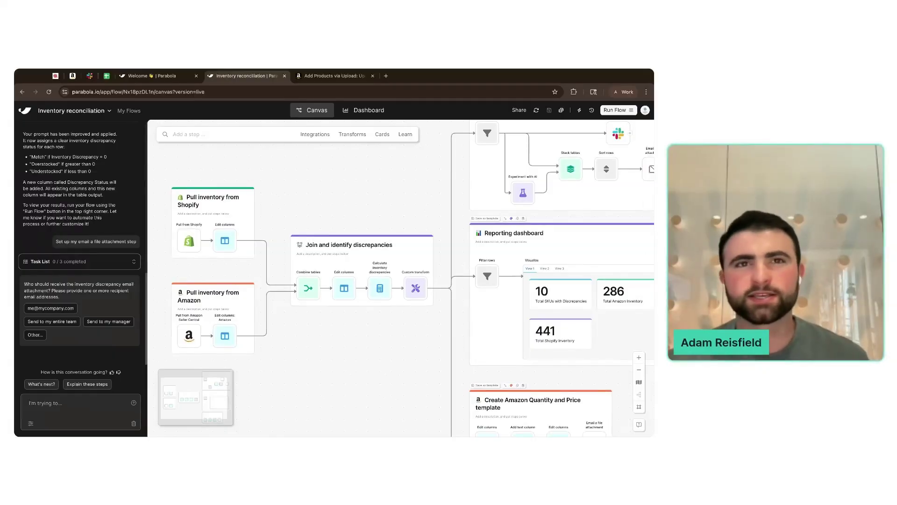
left_click(80, 400)
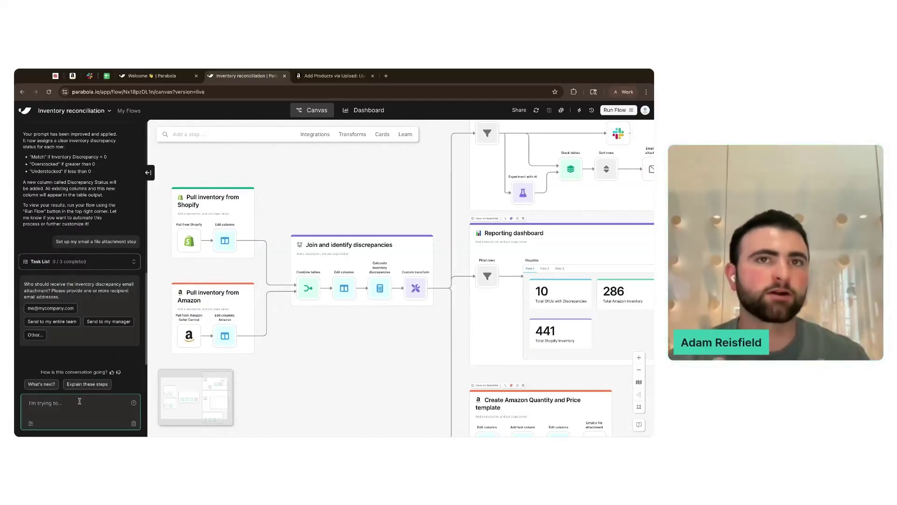
type("How are")
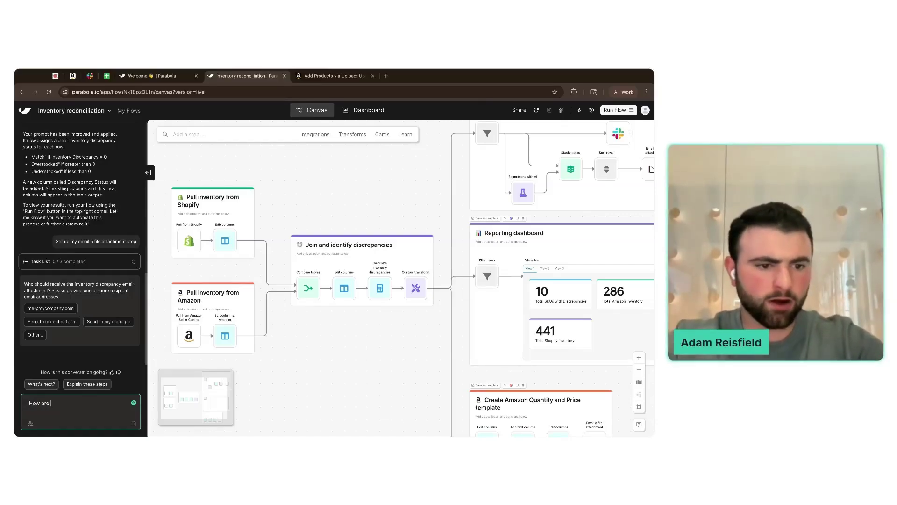
type(" we assigning discrea")
key("BackSpace")
type("pancy statuses in the flow?")
key("Return")
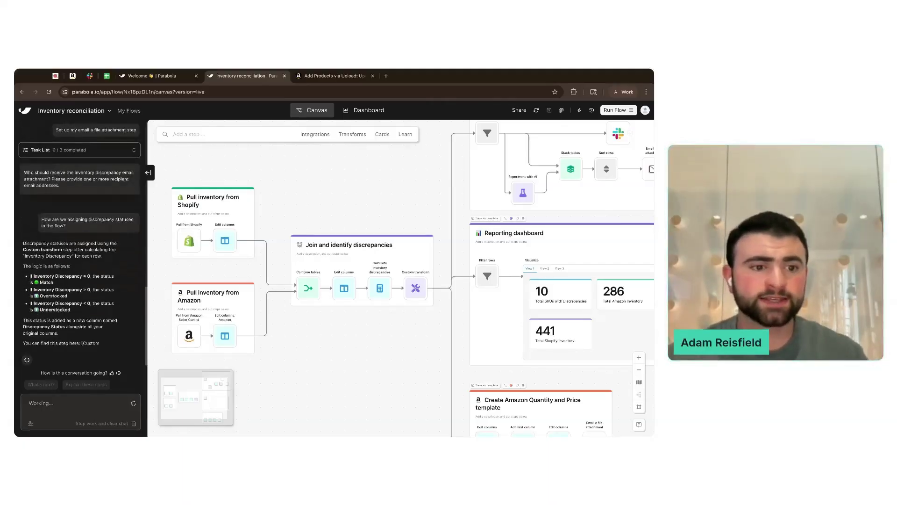
- Review the reply and inspect the Custom transform step in the Join and identify discrepancies card
left_click_drag(65, 228, 94, 354)
left_click(108, 327)
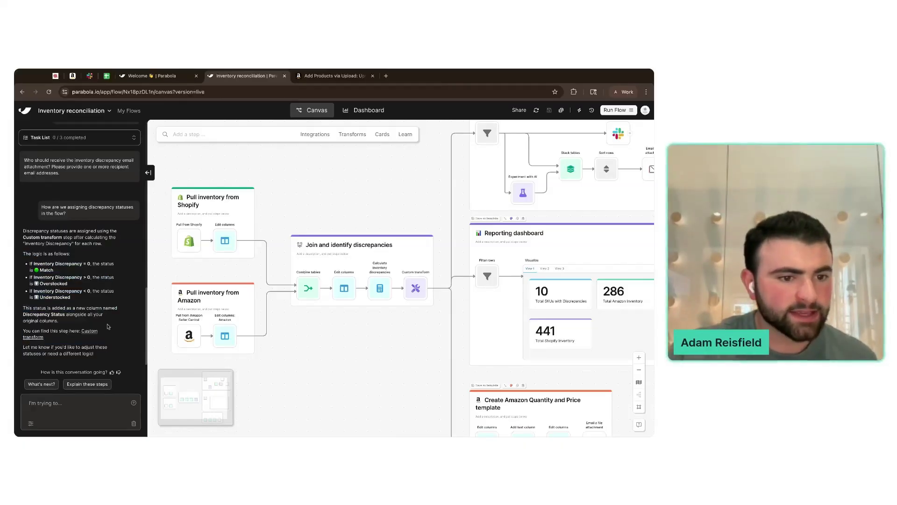
scroll(391, 289, "up", 5)
left_click(414, 205)
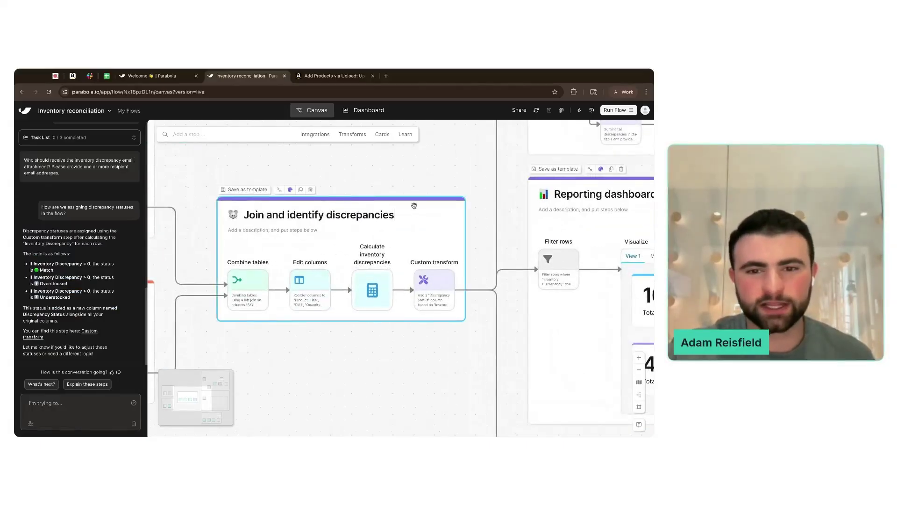
left_click(434, 287)
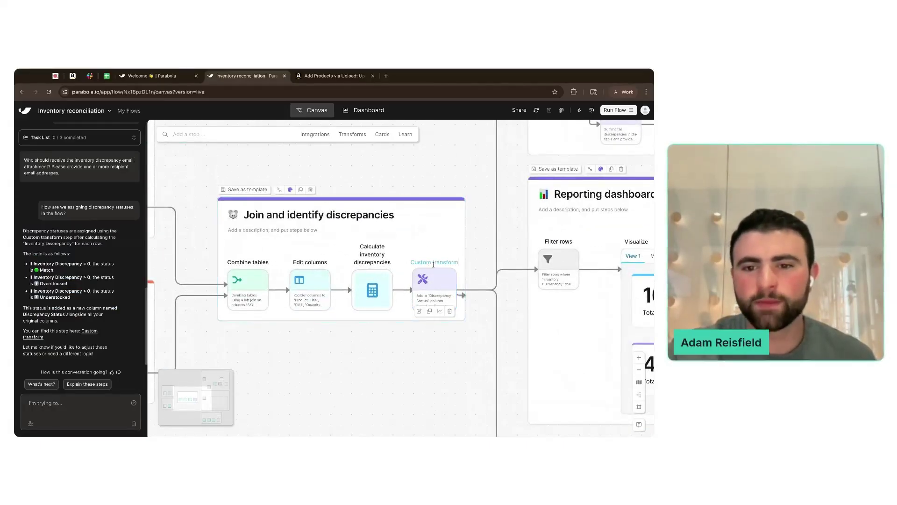
left_click(446, 335)
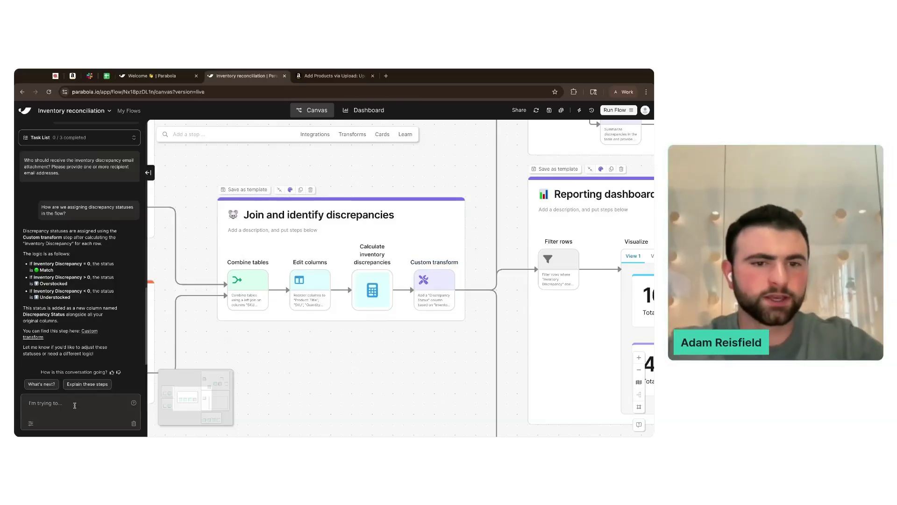
- Copy the card title and paste it into a new assistant message starting 'In the "'
triple_click(311, 218)
key("ctrl+c")
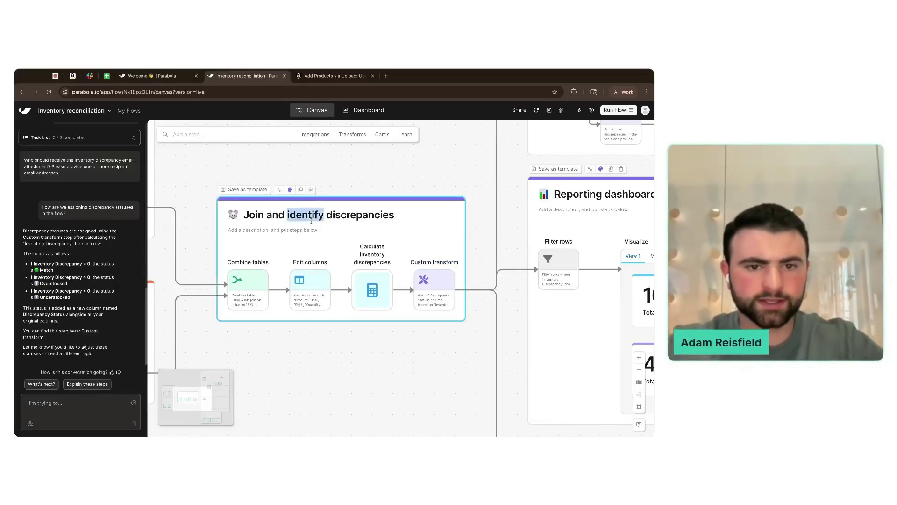
left_click(85, 407)
type("In the \"")
key("ctrl+v")
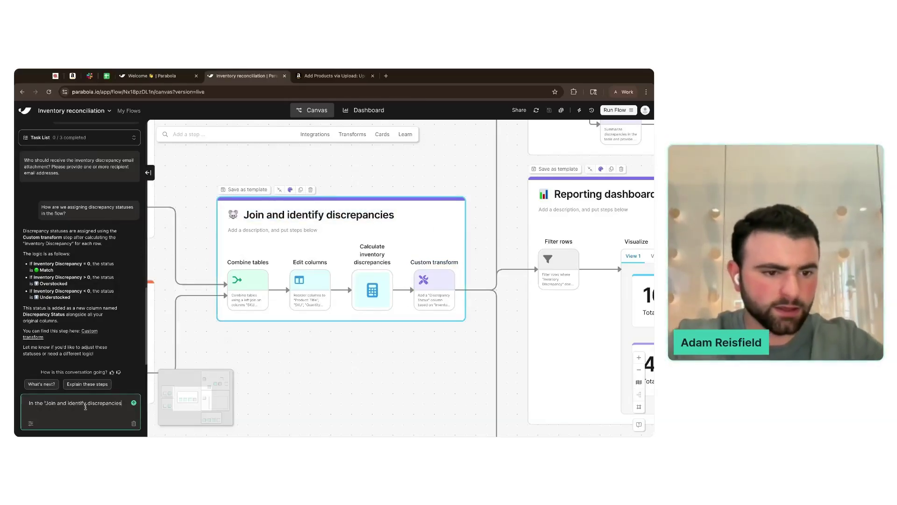
- Send the request to make the card's step names more descriptive and follow the assistant's task list
type("\" card, ")
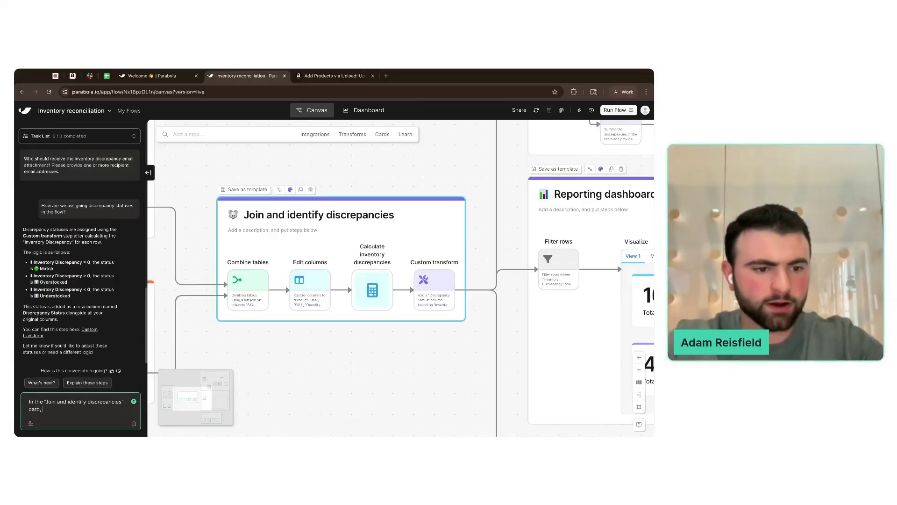
type("update step names to be more de")
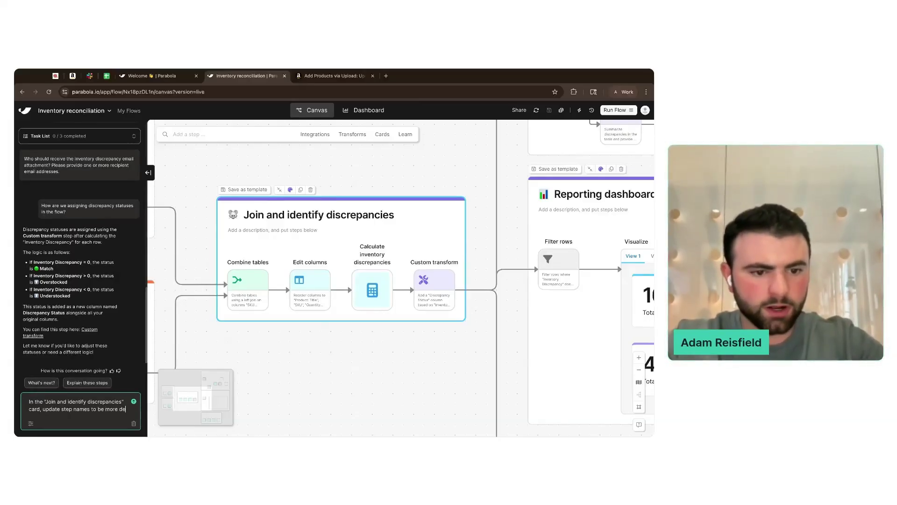
type("scriptive")
key("Return")
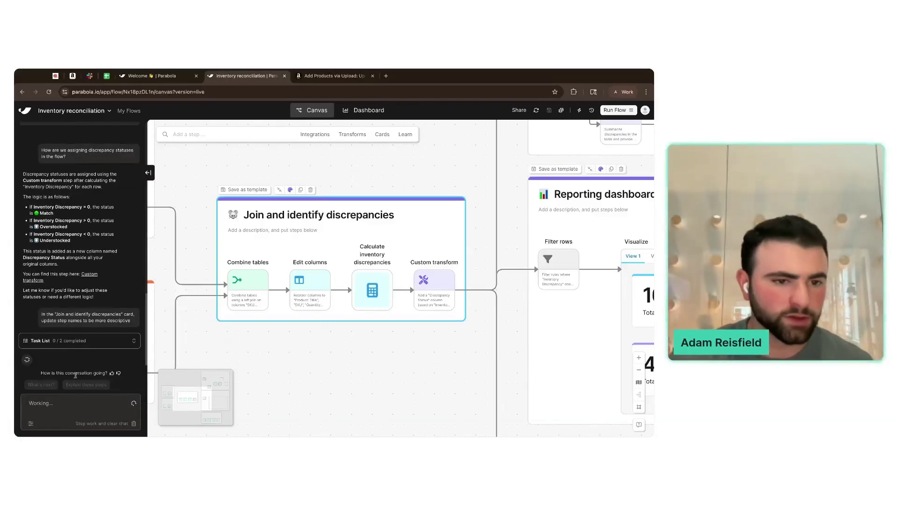
left_click(128, 342)
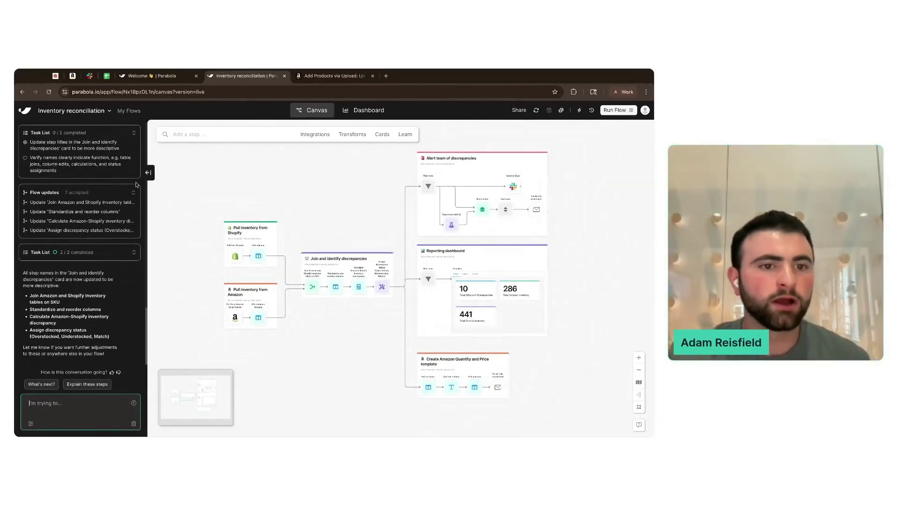
left_click(148, 172)
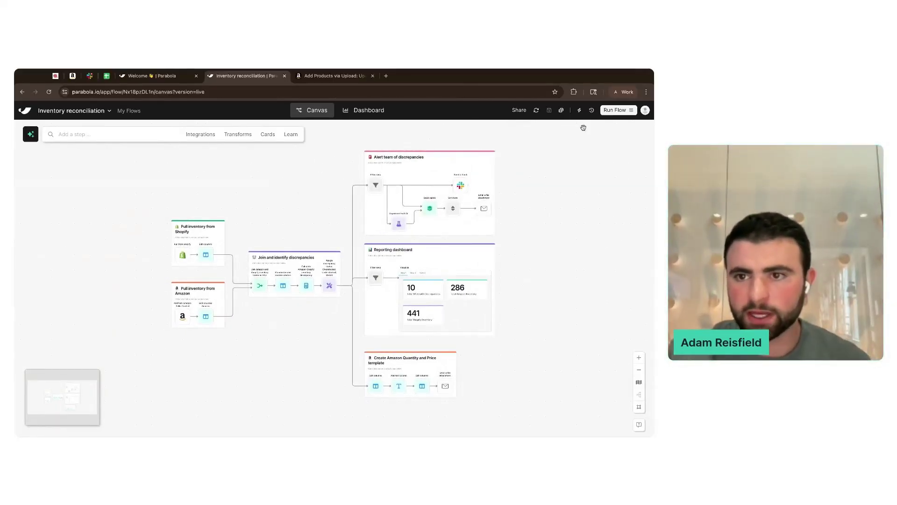
- Add a once-per-day recurring schedule with only Monday checked, save it, and confirm it is listed
left_click(579, 110)
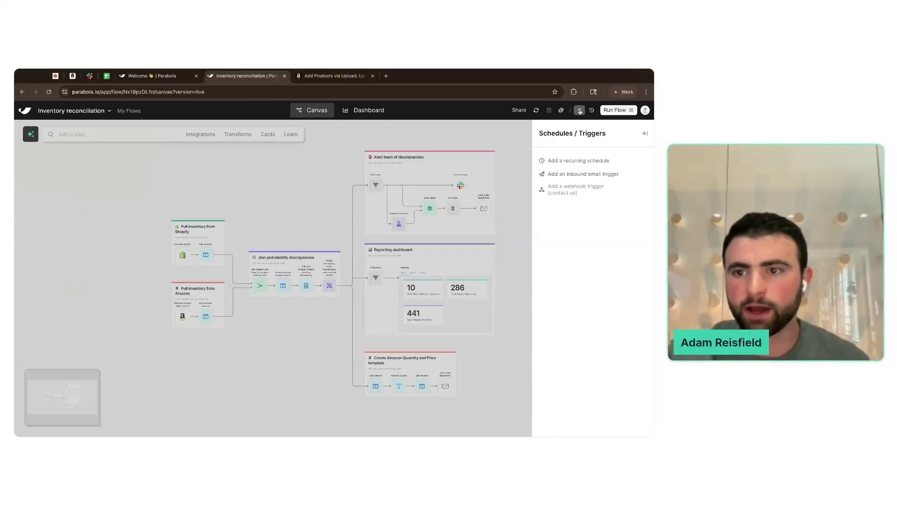
left_click(568, 161)
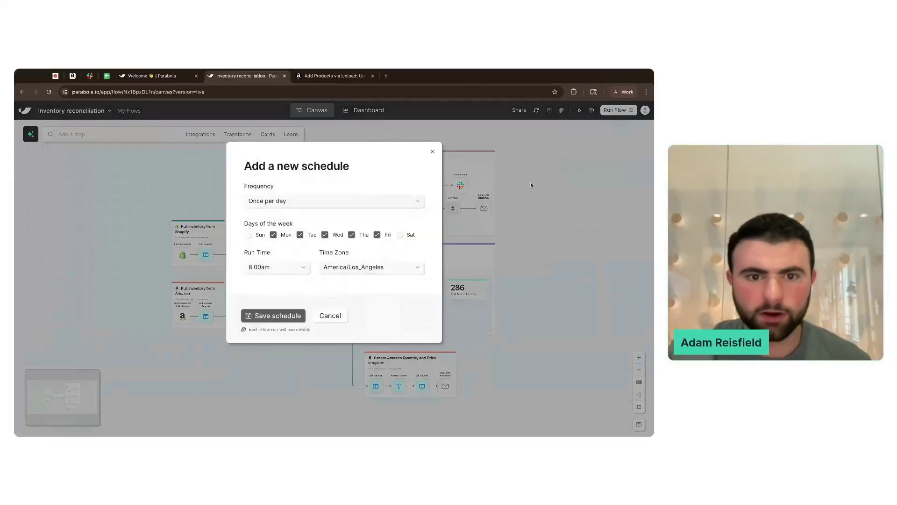
left_click(278, 200)
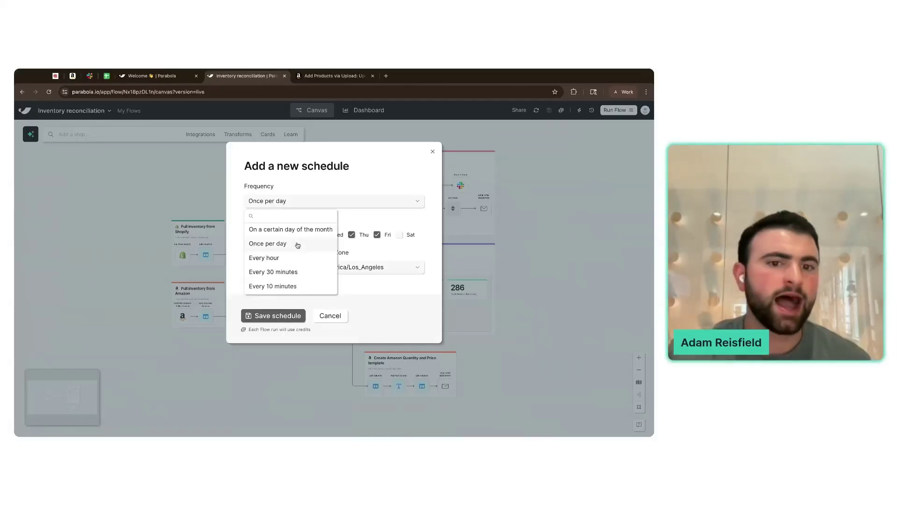
left_click(361, 202)
left_click(300, 234)
left_click(325, 235)
left_click(352, 235)
left_click(377, 235)
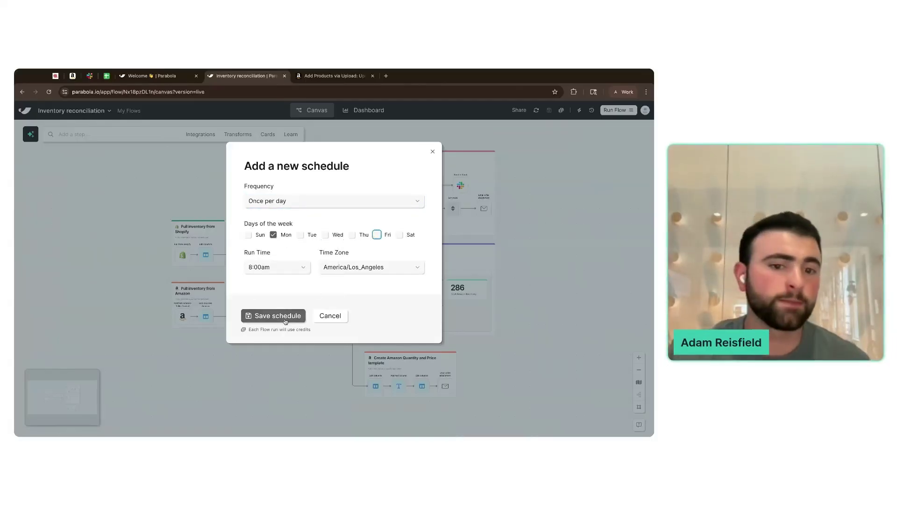
left_click(274, 316)
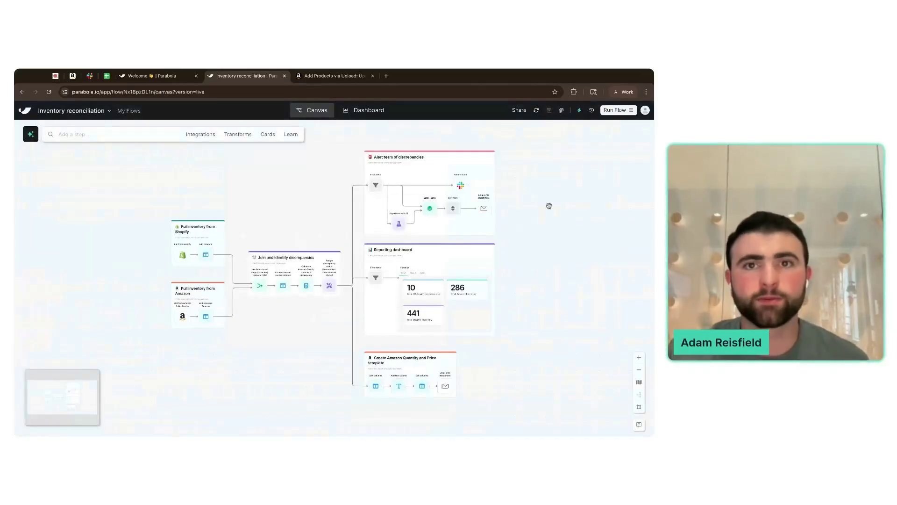
left_click(580, 110)
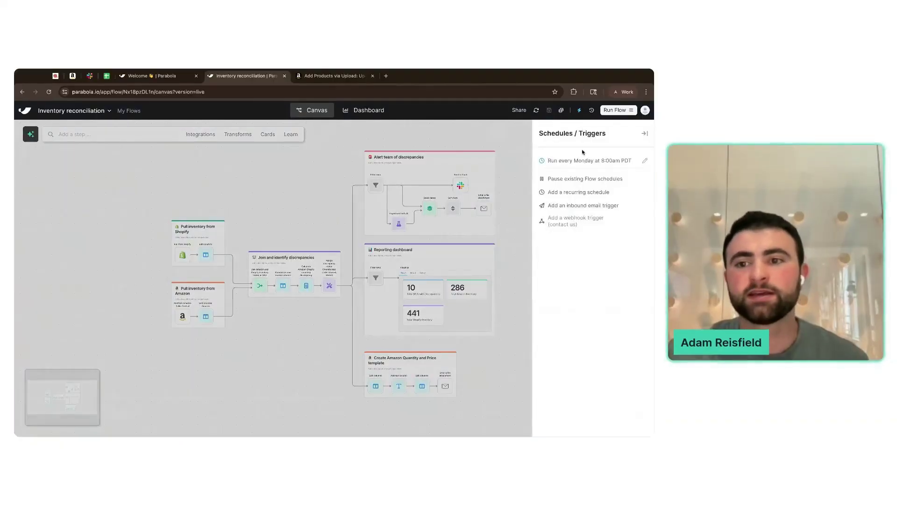
left_click(516, 187)
scroll(347, 236, "up", 2)
scroll(347, 236, "up", 3)
scroll(347, 237, "down", 1)
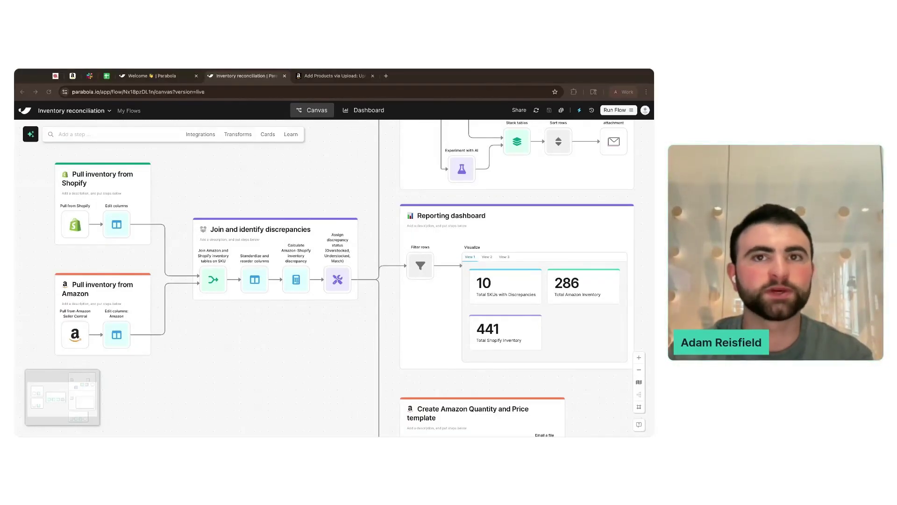
scroll(362, 168, "up", 3)
scroll(363, 168, "right", 2)
scroll(366, 165, "up", 3)
scroll(366, 165, "right", 3)
scroll(470, 270, "up", 3)
scroll(472, 276, "up", 1)
scroll(472, 275, "right", 1)
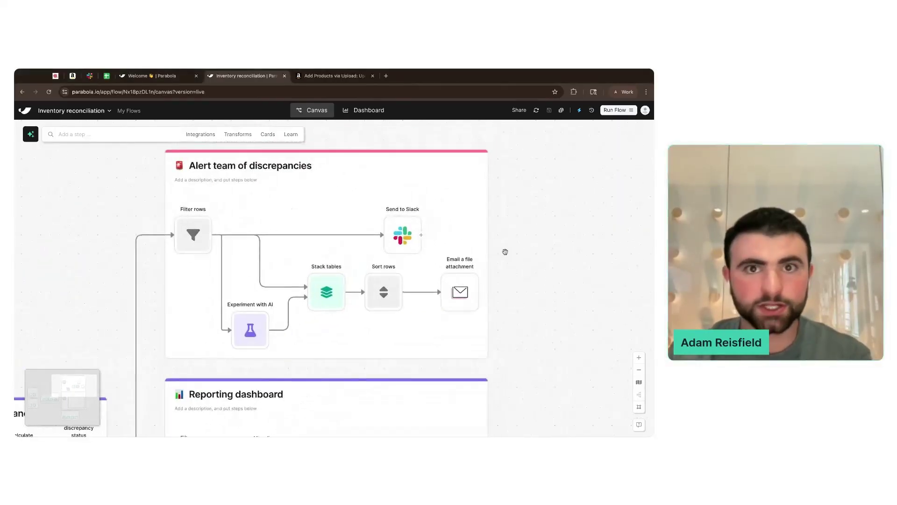
double_click(460, 291)
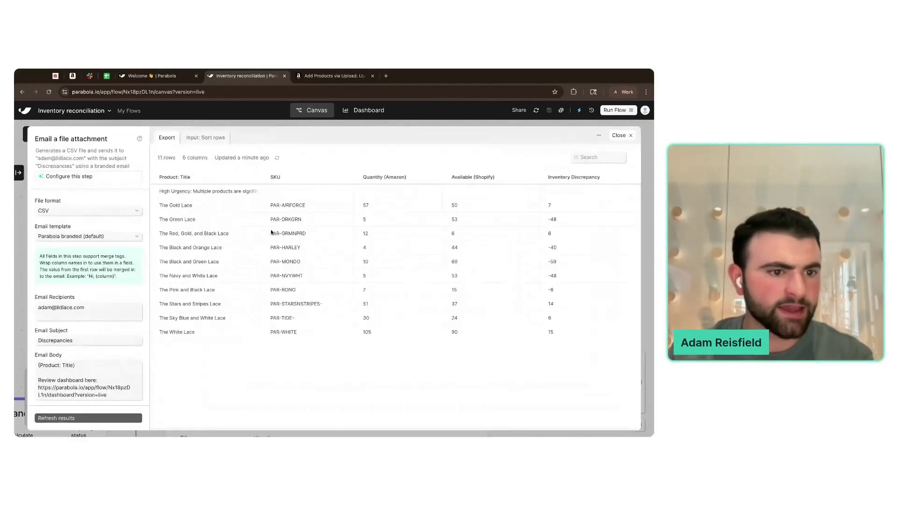
scroll(109, 325, "down", 3)
left_click(120, 331)
scroll(123, 317, "down", 1)
left_click_drag(120, 313, 117, 282)
left_click(118, 281)
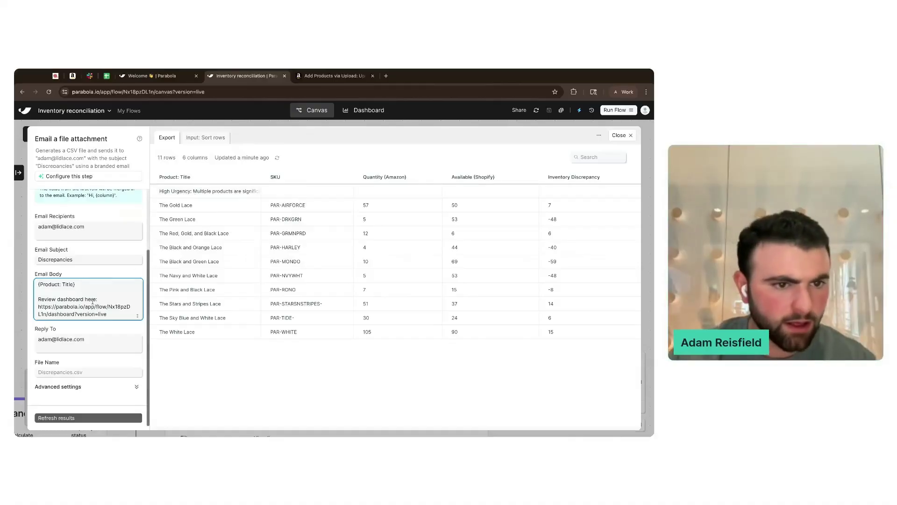
key("shift+Down")
key("shift+Down")
key("shift+Down")
key("shift+Down")
key("Right")
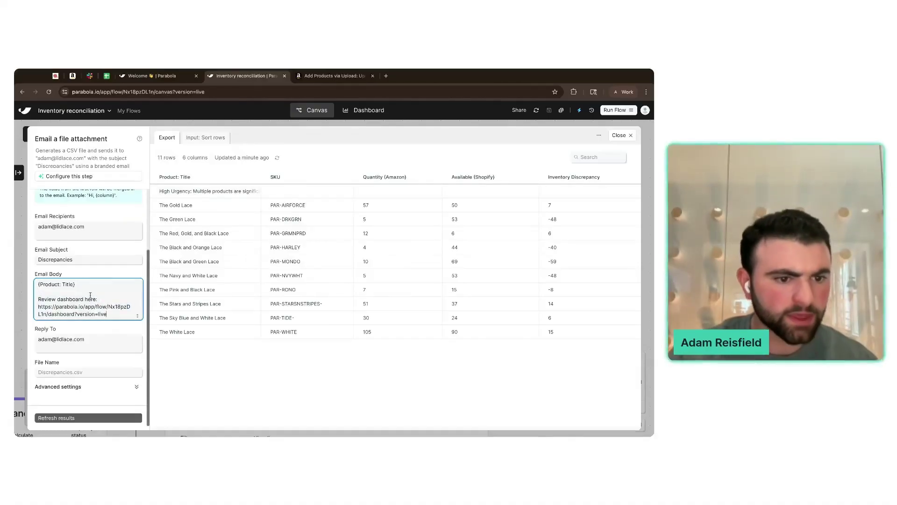
left_click(94, 373)
key("Escape")
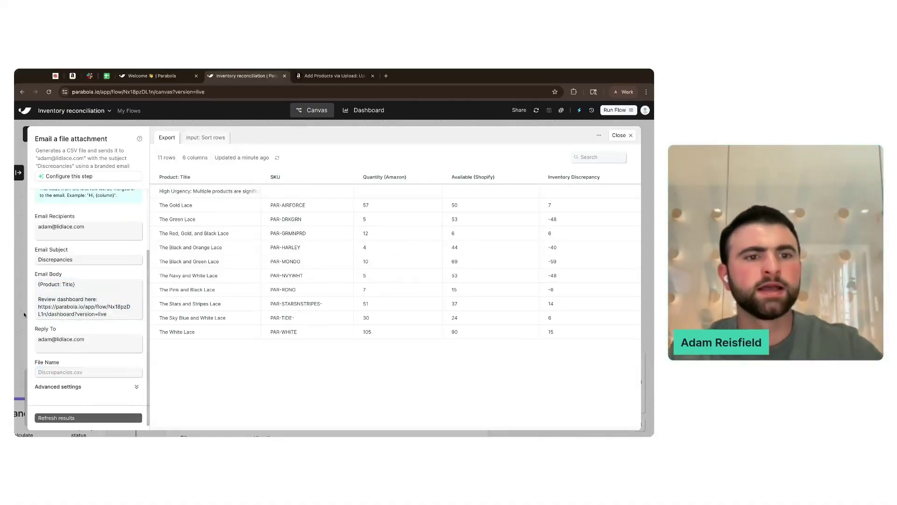
scroll(340, 214, "down", 2)
left_click_drag(340, 213, 341, 214)
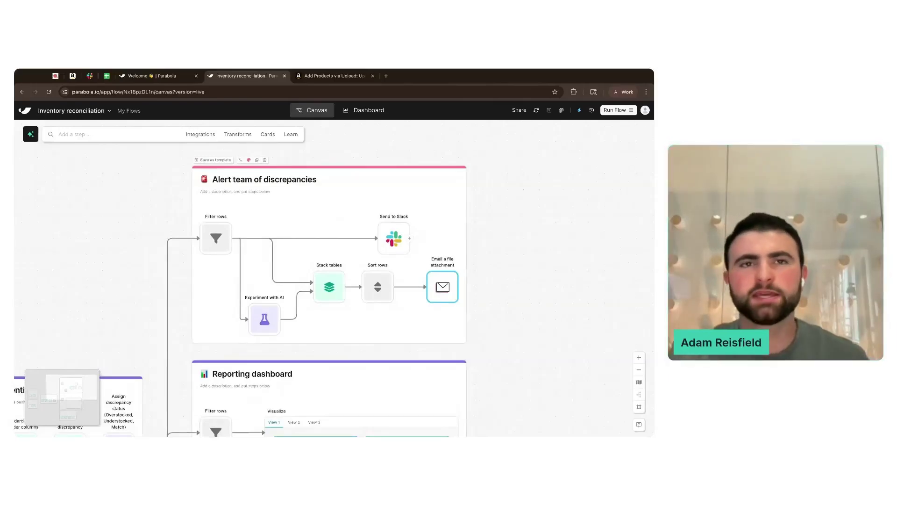
- Search 'email' and add a Send emails by row step to the Alert card
left_click(154, 135)
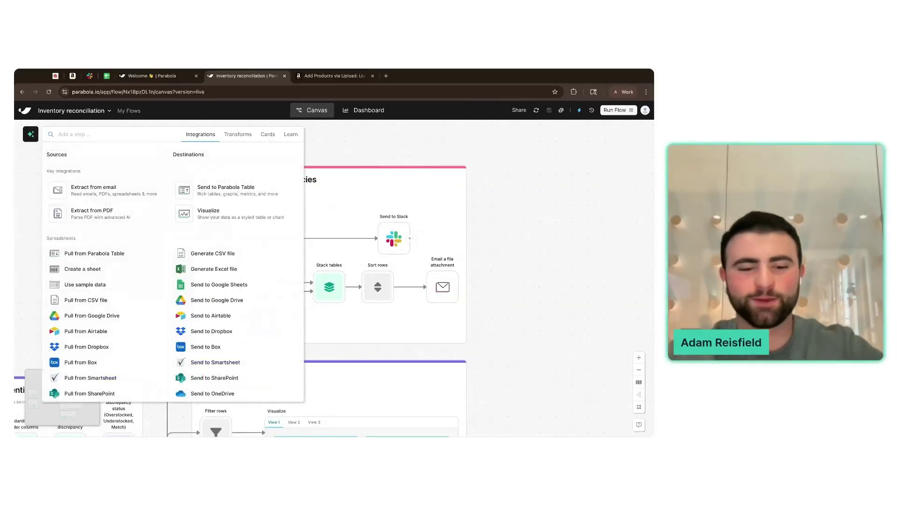
type("send")
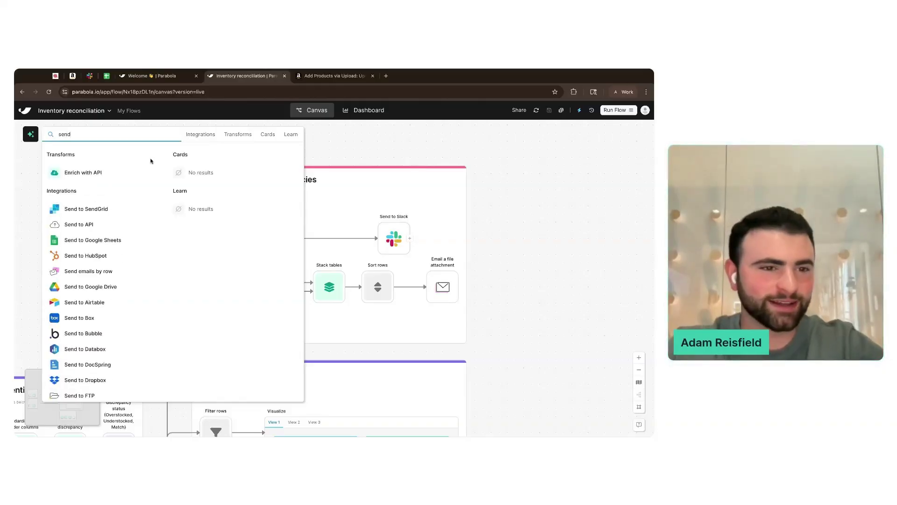
key("BackSpace")
key("BackSpace")
key("BackSpace")
key("BackSpace")
type("emai")
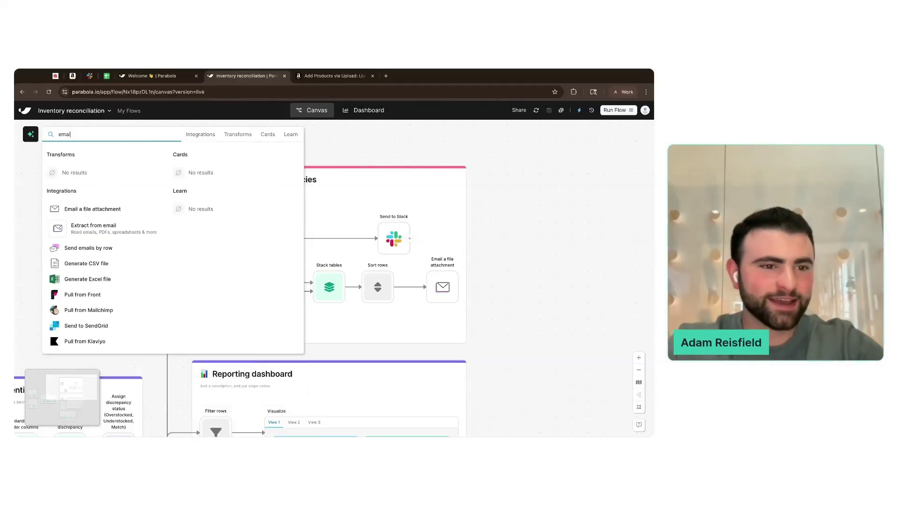
type("l")
left_click(111, 249)
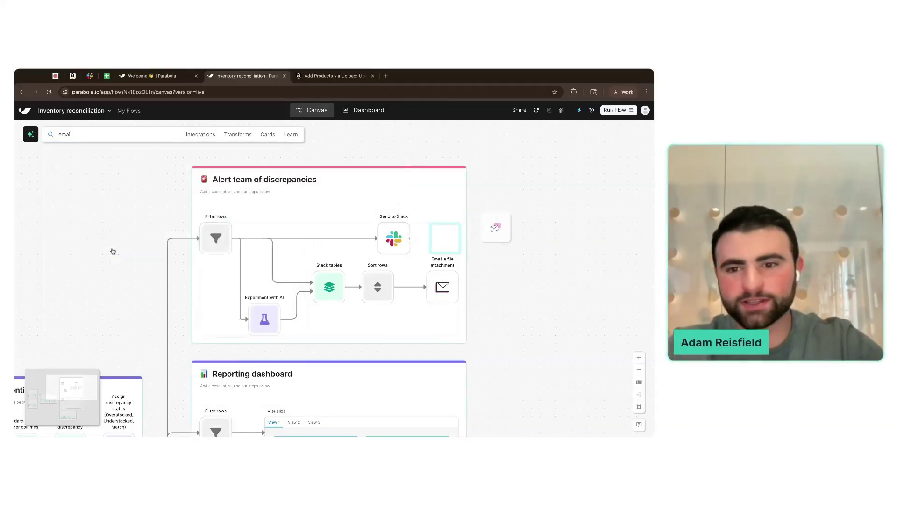
- Set the Send emails by row body format to HTML and update results
left_click(507, 238)
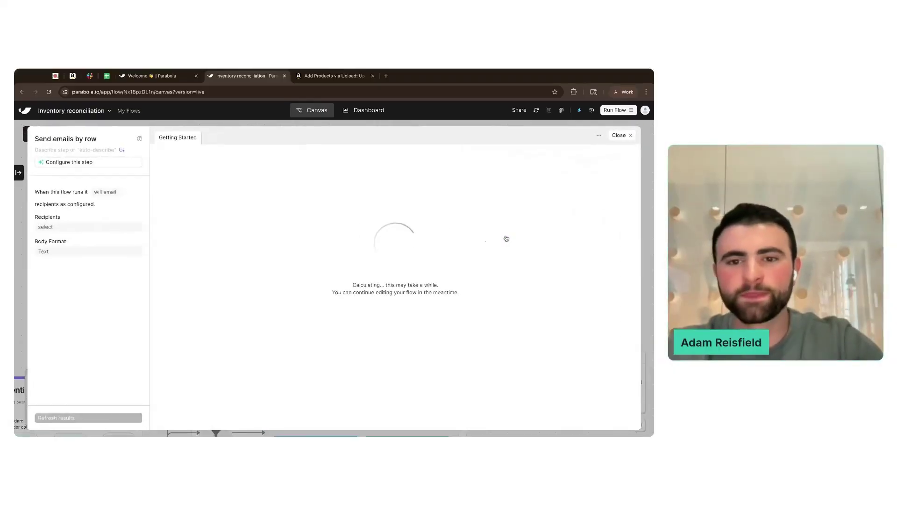
left_click(57, 253)
left_click(55, 262)
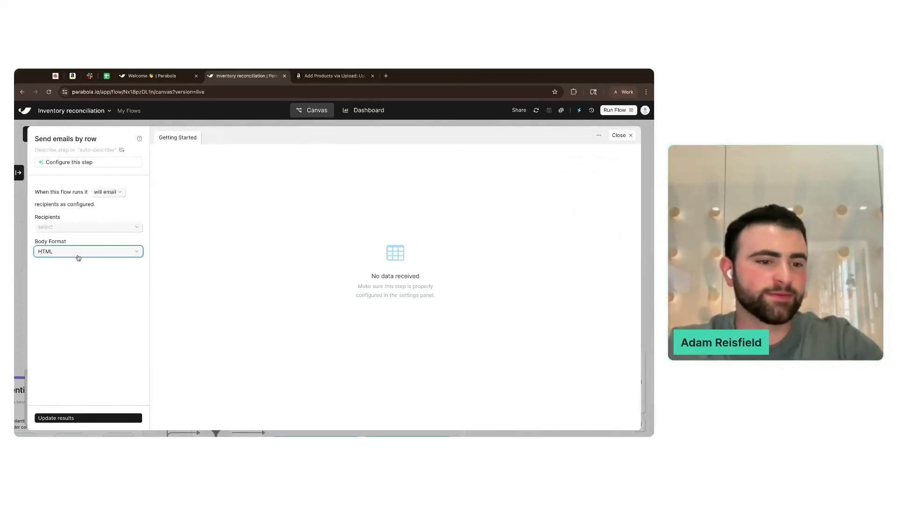
left_click(49, 417)
key("Escape")
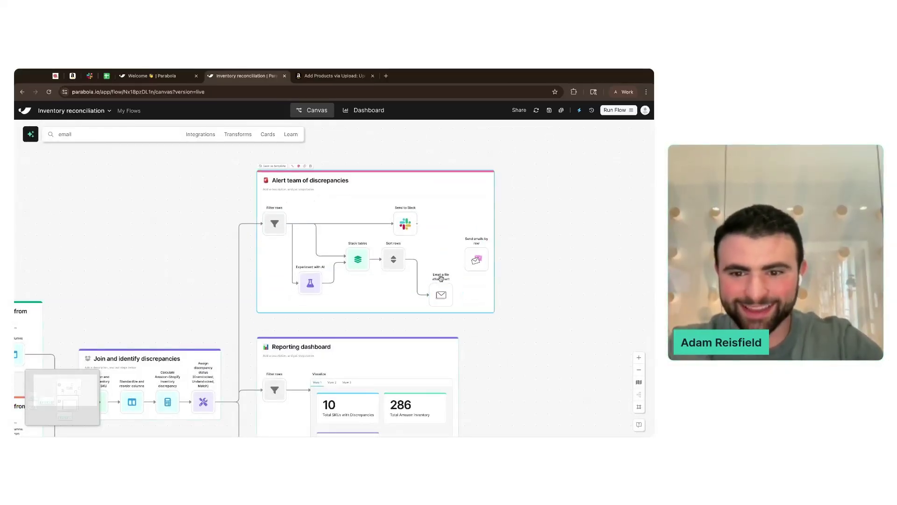
- Add a Custom transform step after Sort rows in the Alert card
scroll(441, 276, "up", 2)
left_click(96, 134)
type("custom")
left_click(89, 173)
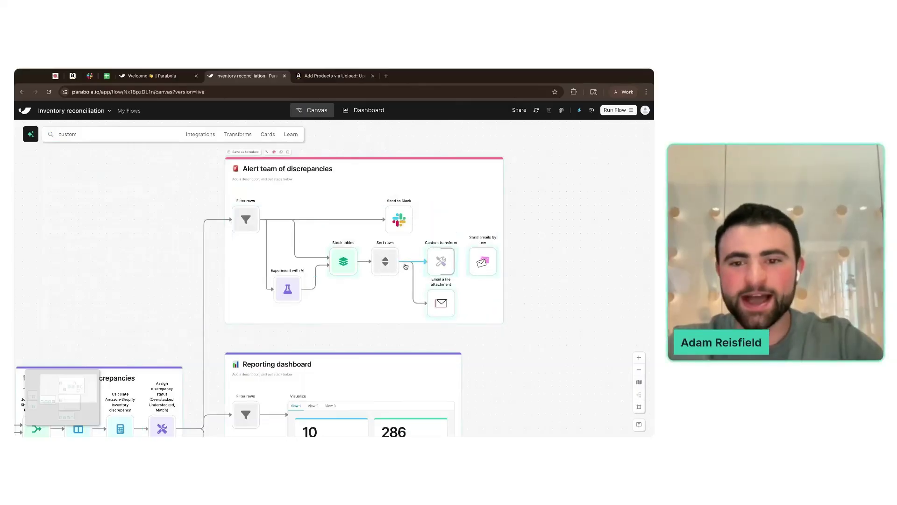
- Prompt the Custom transform to build an email-ready HTML table returned as one single cell, then run it
left_click(444, 262)
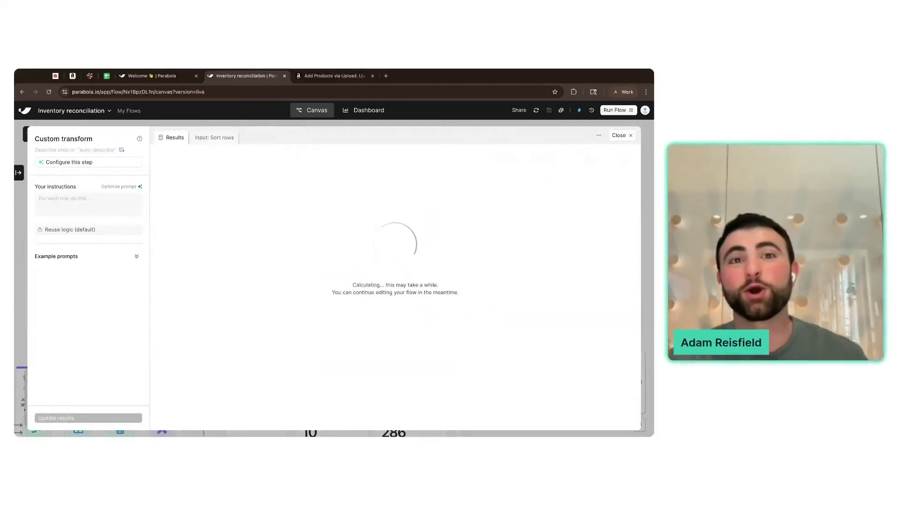
left_click(201, 137)
left_click(85, 205)
type("Cre")
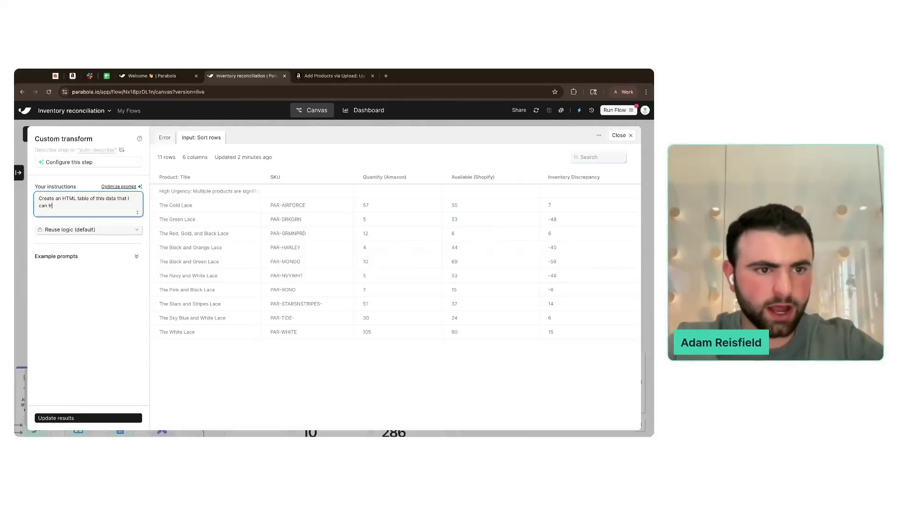
type("body of an emai")
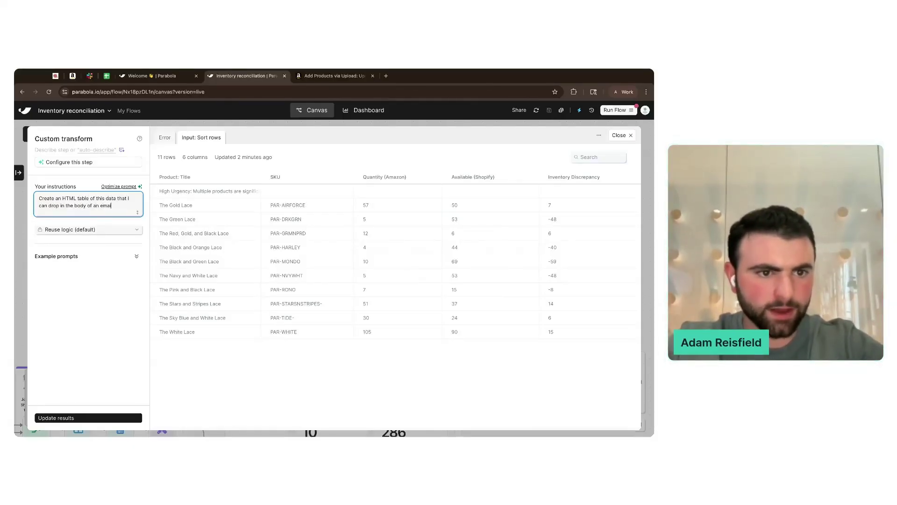
type("l. Return just 1 single c")
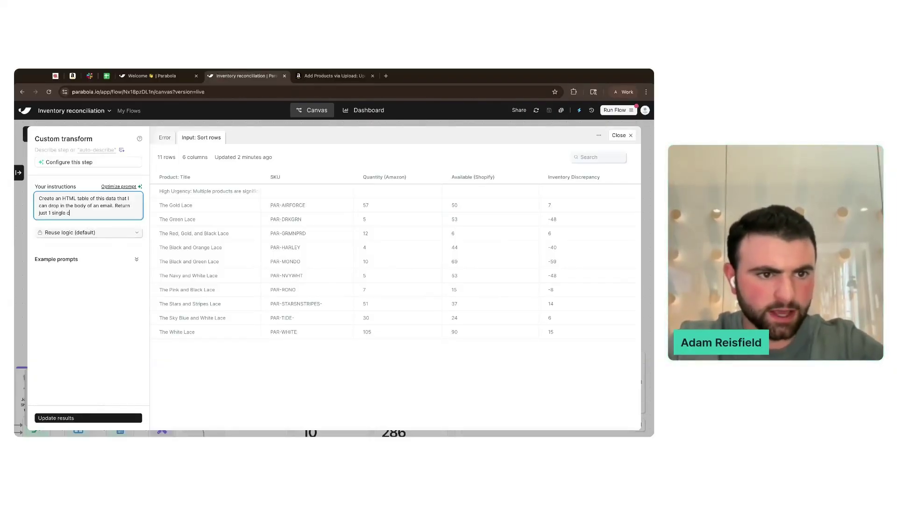
type("ell.")
left_click(105, 418)
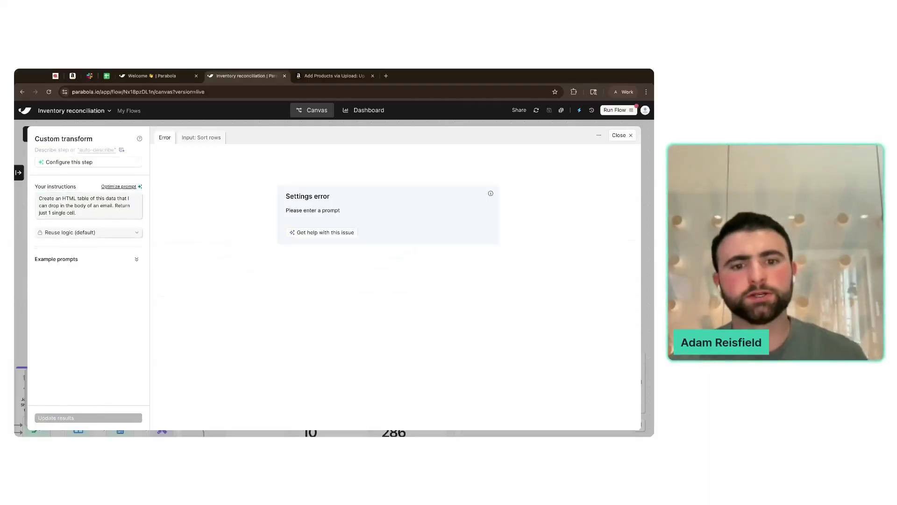
left_click(193, 139)
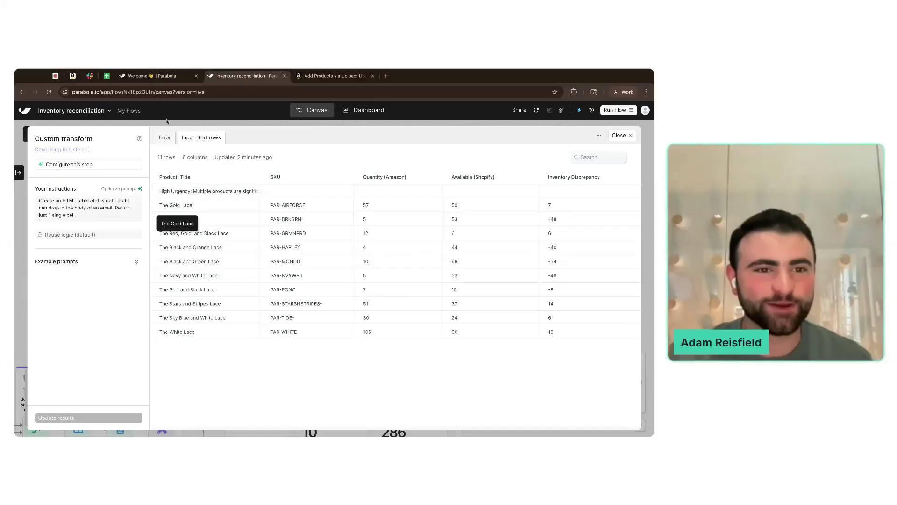
left_click(166, 138)
left_click(22, 234)
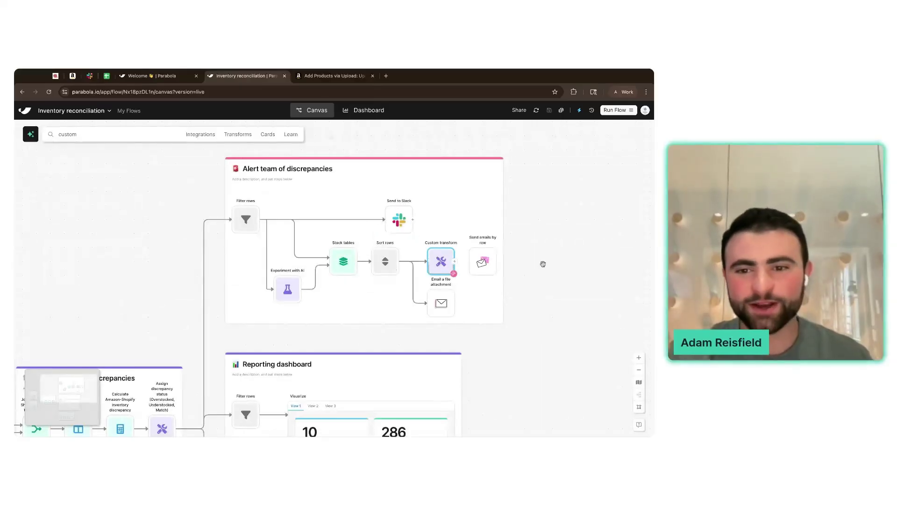
scroll(531, 256, "up", 1)
- In a new ChatGPT tab, request a simple HTML email body with a slot for an HTML-table variable
scroll(529, 255, "right", 1)
scroll(529, 255, "up", 3)
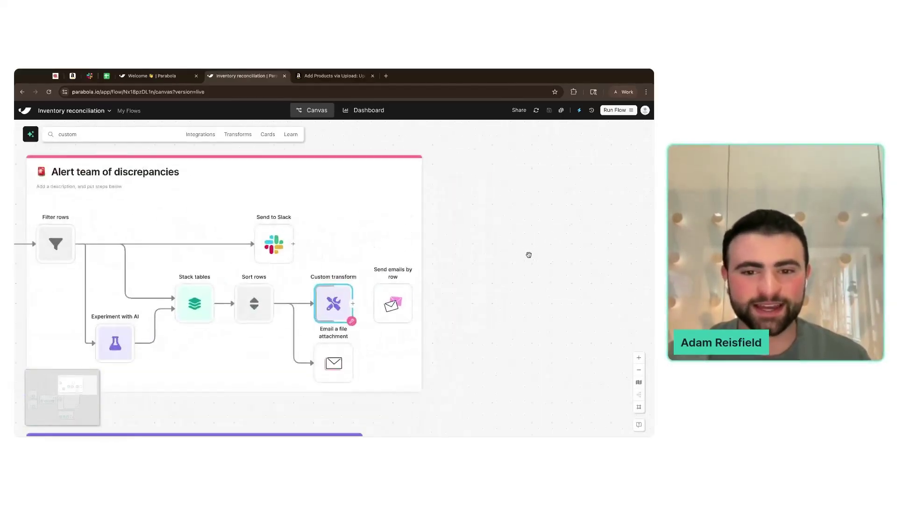
left_click(387, 76)
type("chat")
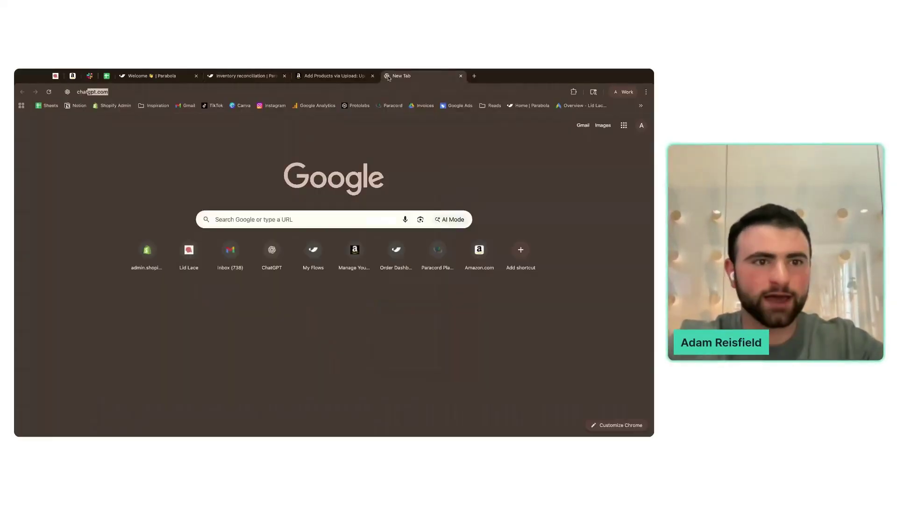
key("Return")
type("Create a simple HTM")
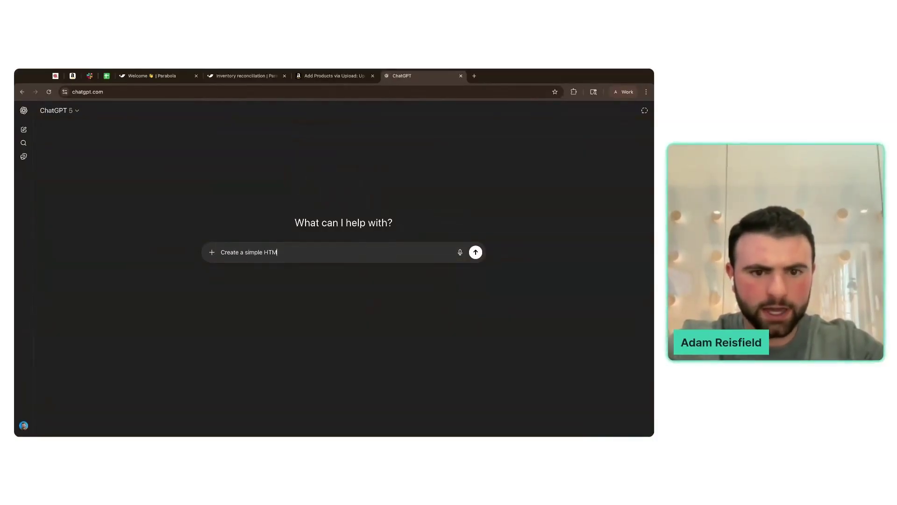
type("L email body")
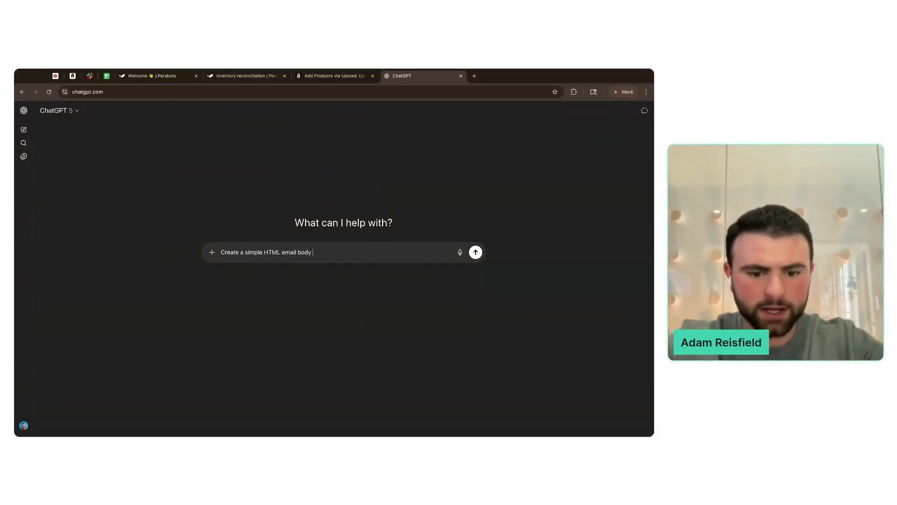
type(" where I can drop in a variab")
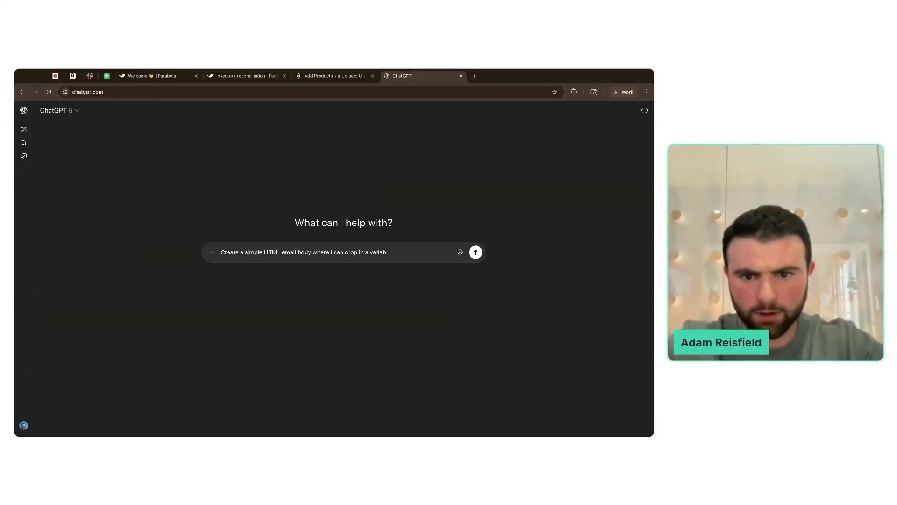
type("le containing a")
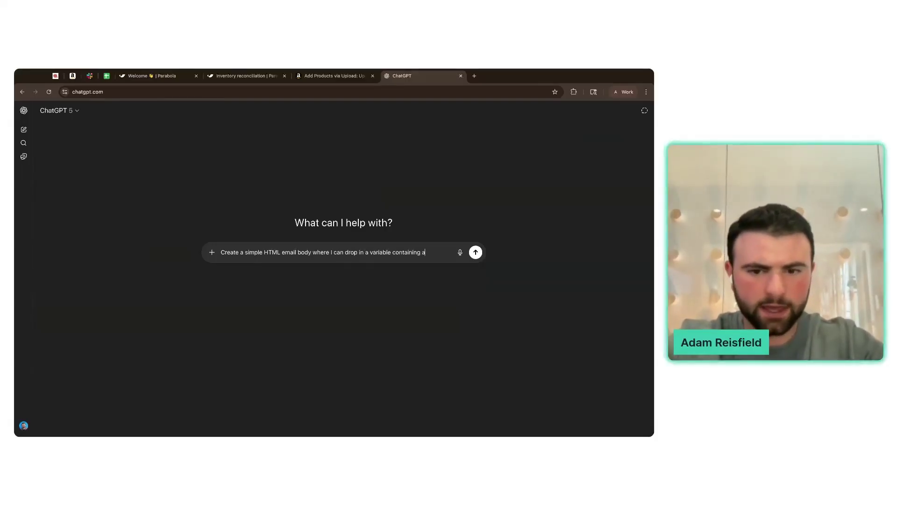
type("n HTML table")
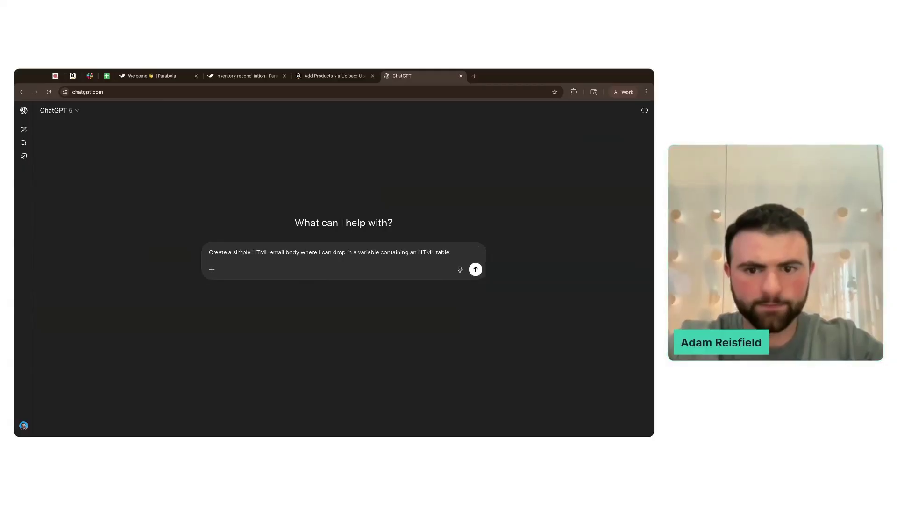
key("Return")
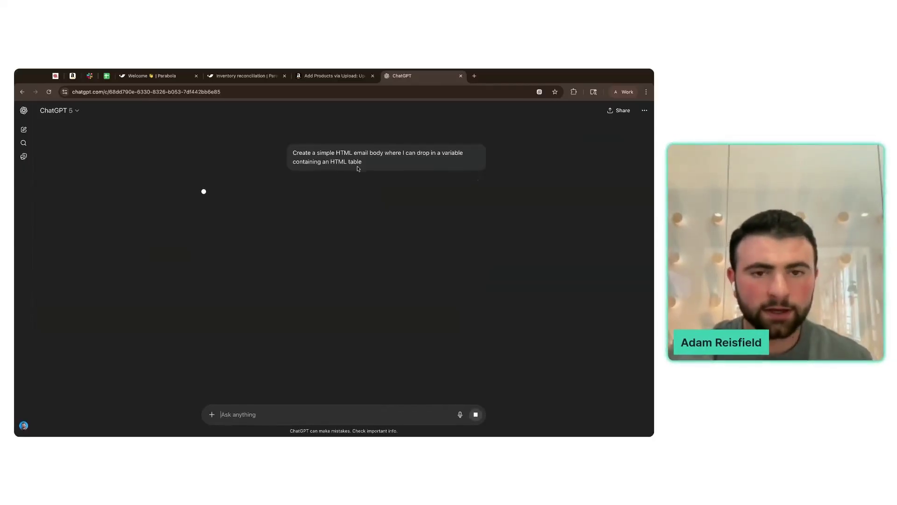
left_click(258, 84)
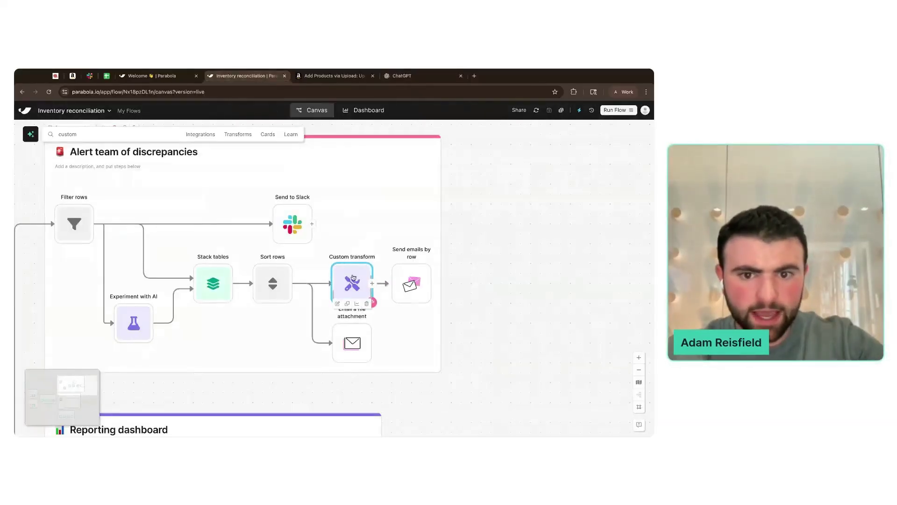
- Open the Custom transform results and copy the single-cell HTML Table output
scroll(488, 288, "up", 1)
scroll(488, 288, "down", 1)
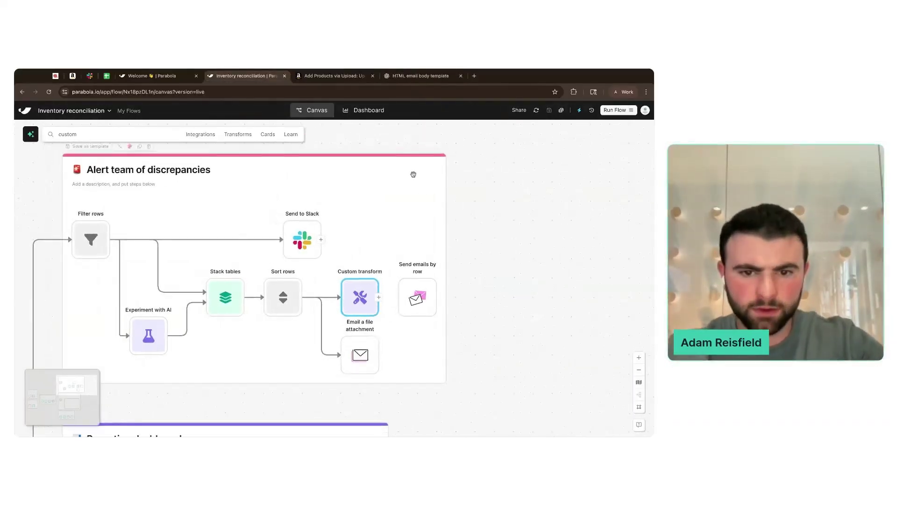
left_click(354, 294)
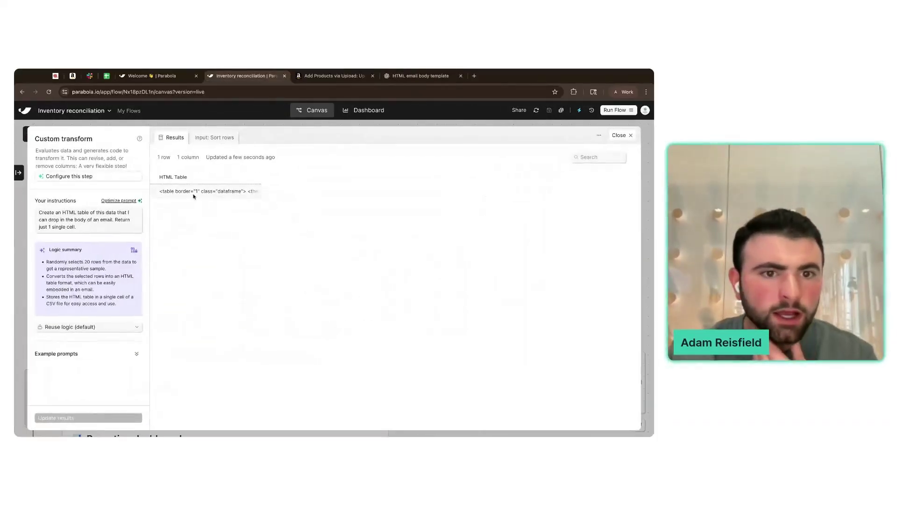
mouse_move(193, 196)
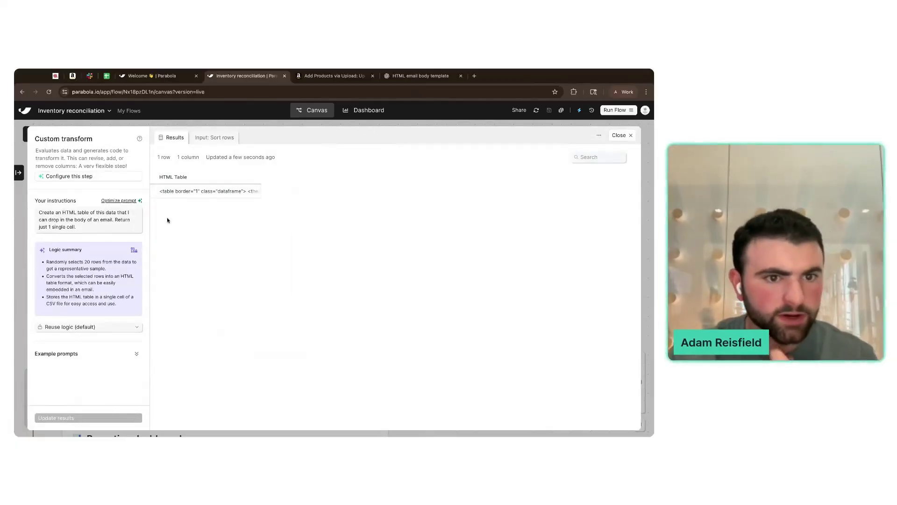
left_click(197, 190)
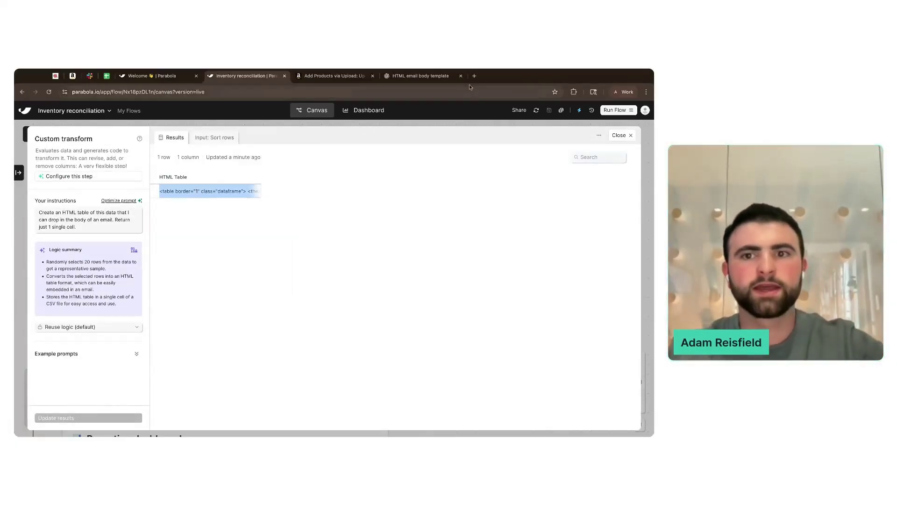
left_click(474, 76)
- Paste the HTML into html.onlineviewer.net to preview the discrepancy table, then review ChatGPT's template
type("html.onlineviewer.net")
key("Return")
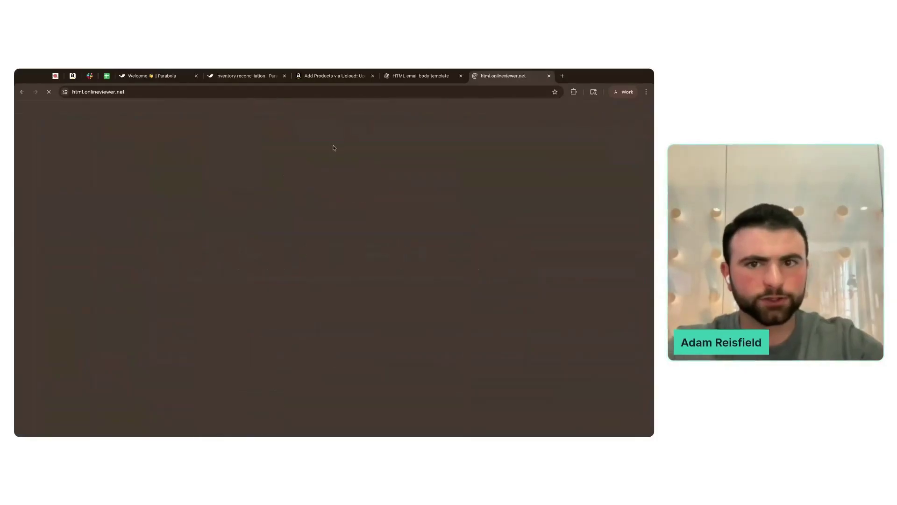
key("ctrl+v")
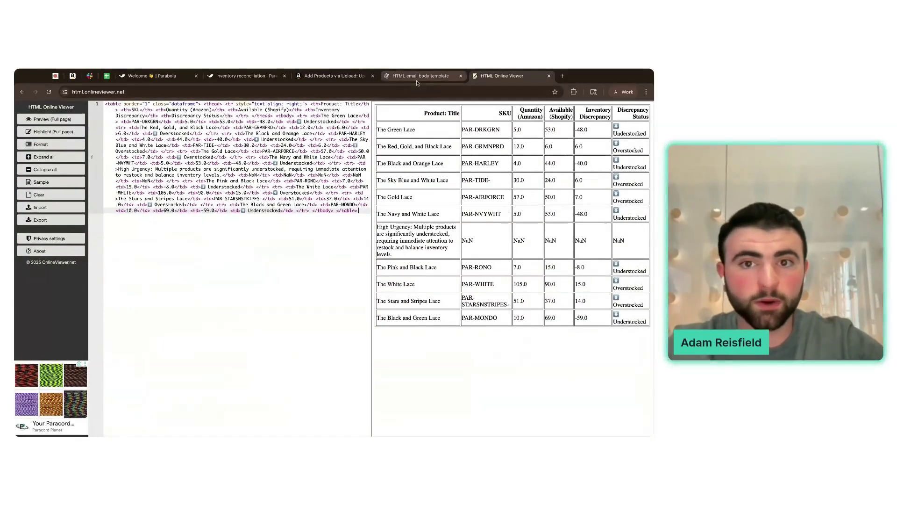
left_click(418, 76)
scroll(525, 232, "down", 6)
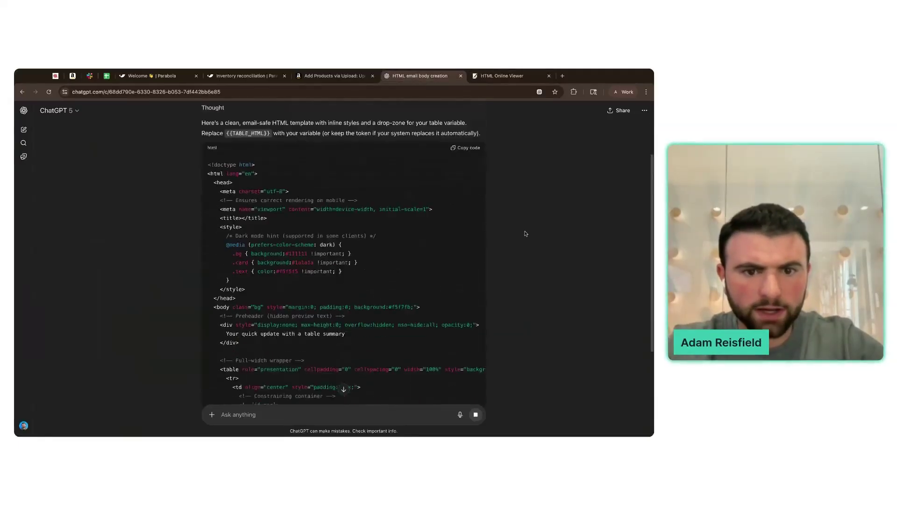
scroll(525, 233, "up", 4)
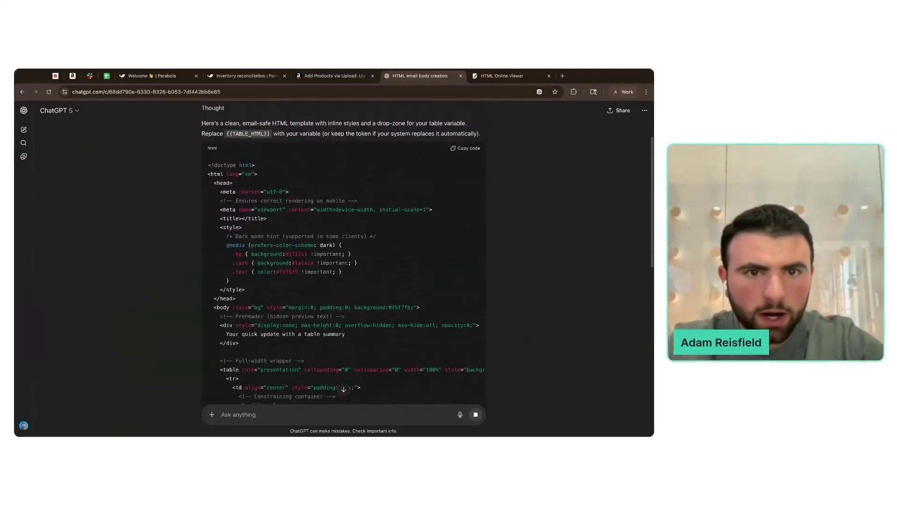
left_click(245, 75)
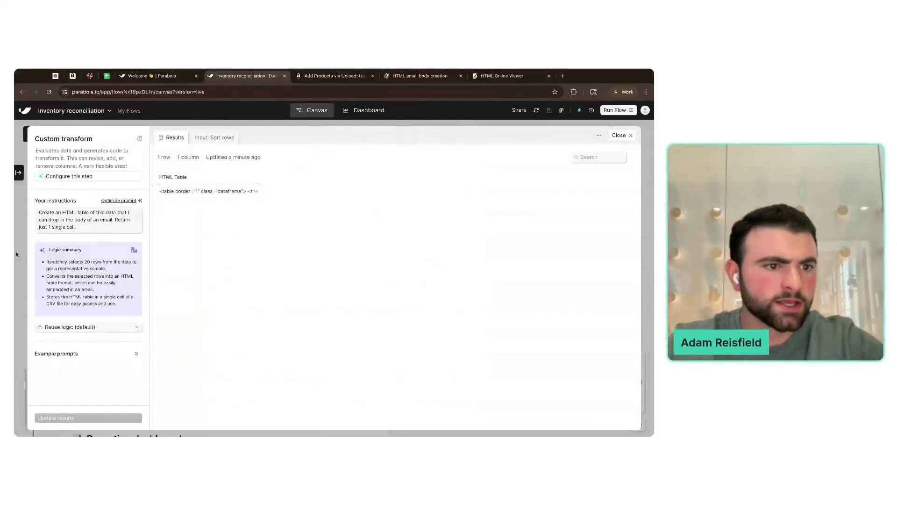
- Search 'add text' and add an Add text column step before Send emails by row
left_click(16, 254)
double_click(394, 302)
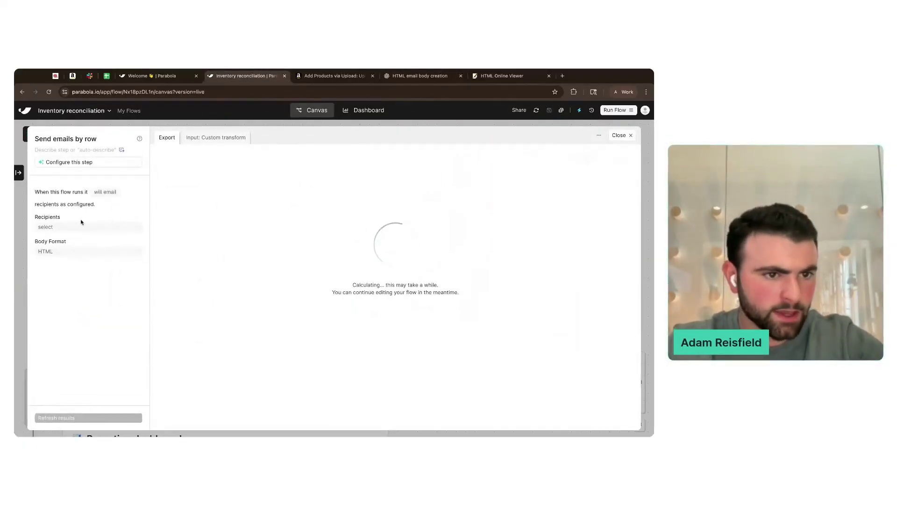
left_click(19, 172)
left_click(73, 135)
type("a")
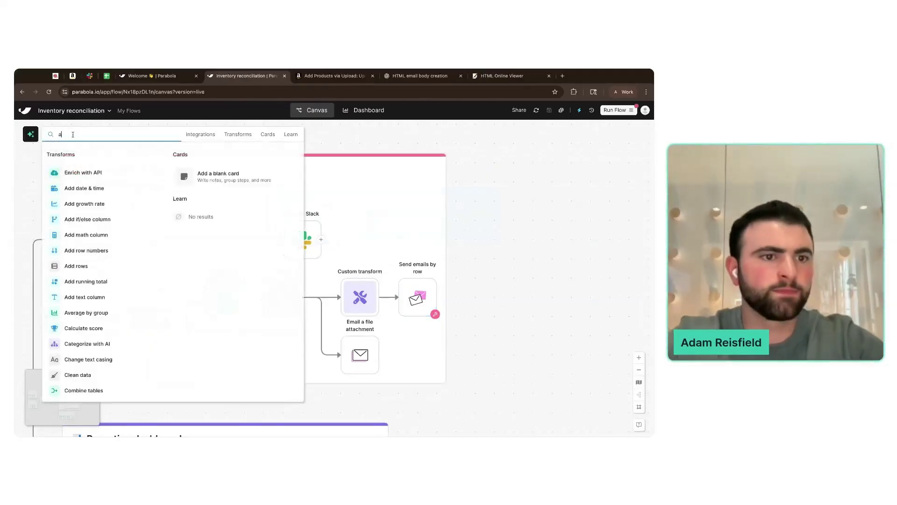
type("dd text")
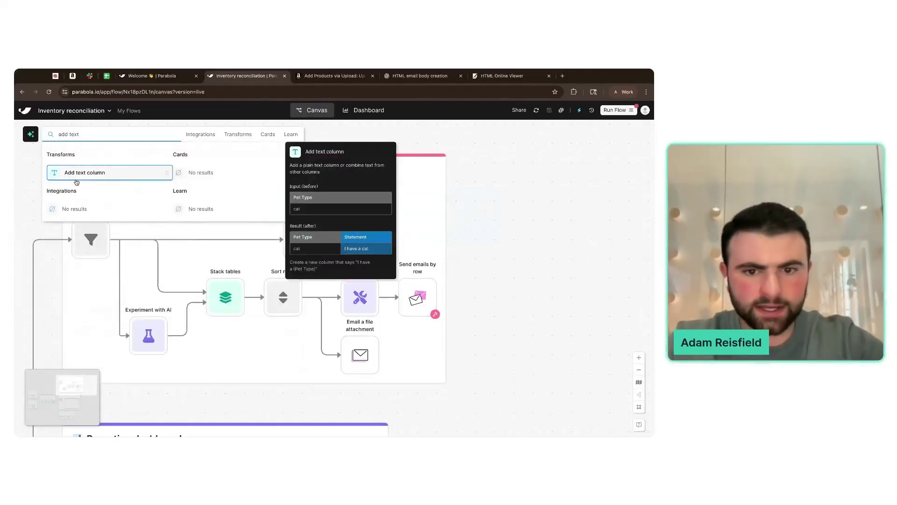
left_click(86, 173)
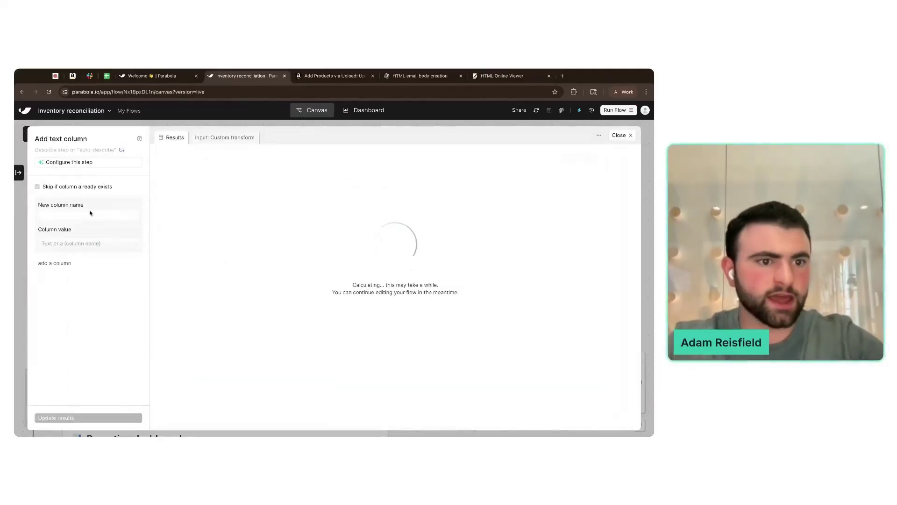
- Name the new column Email, fill it with the recipient's email address, and apply
left_click(74, 215)
type("Email")
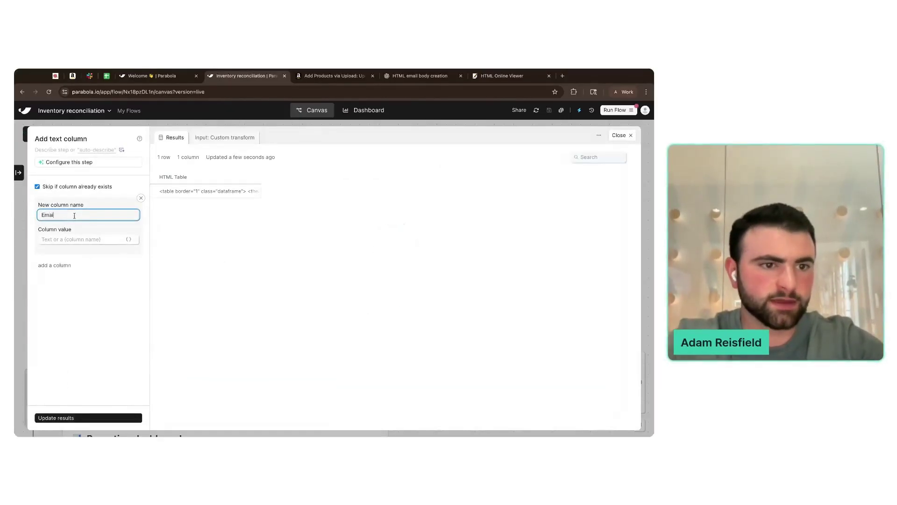
left_click(76, 241)
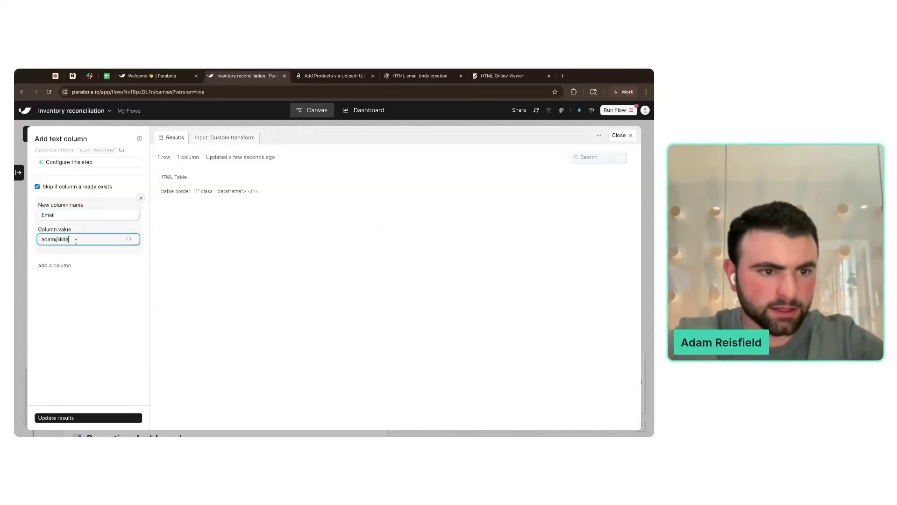
left_click(71, 417)
left_click(23, 323)
left_click(475, 297)
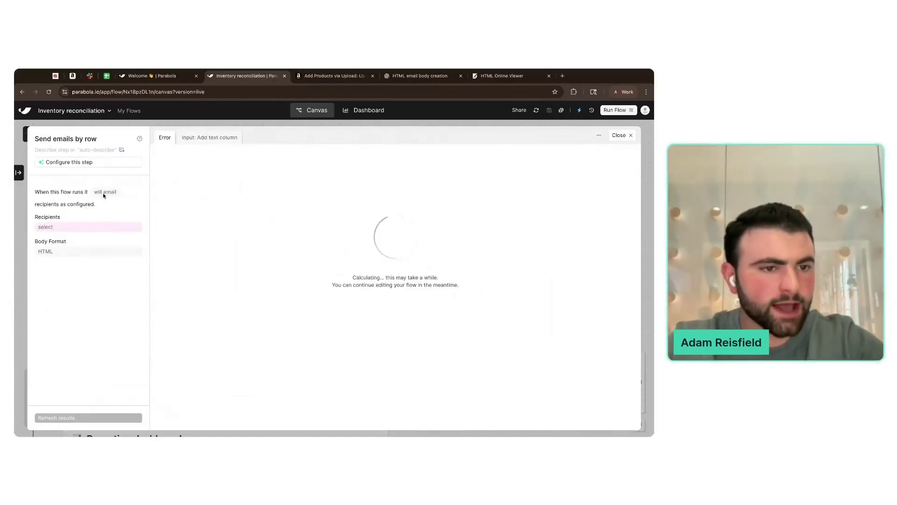
- Send to the Email column with subject 'Discrepancies' and body {HTML Table}, then recalculate
left_click(66, 227)
left_click(65, 251)
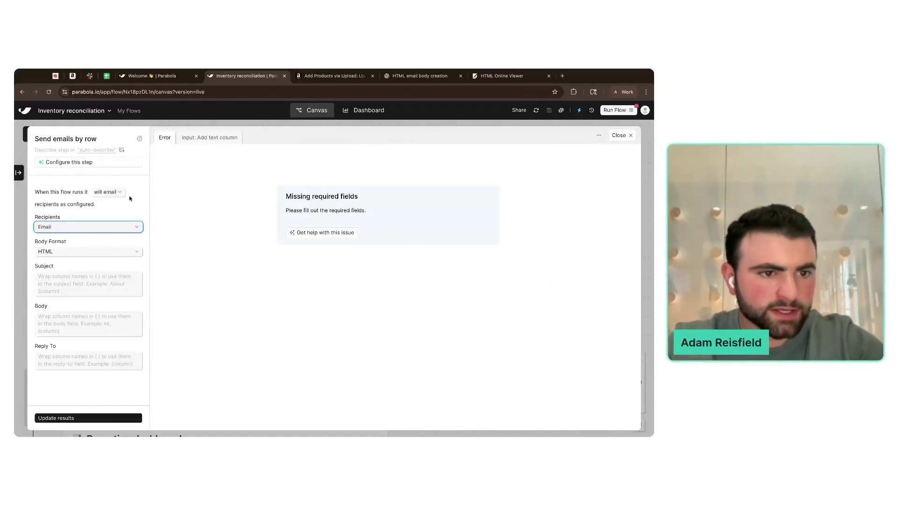
left_click(107, 275)
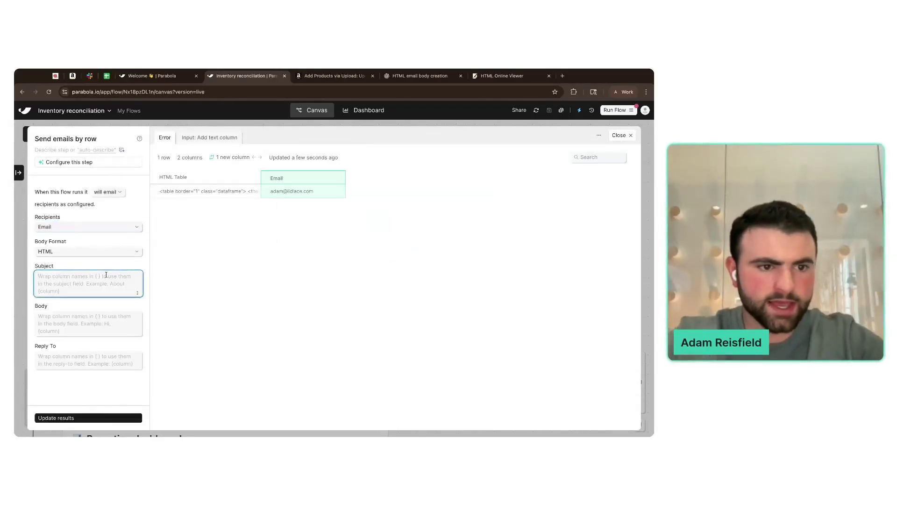
type("Discrepancies")
left_click(106, 305)
type("{H")
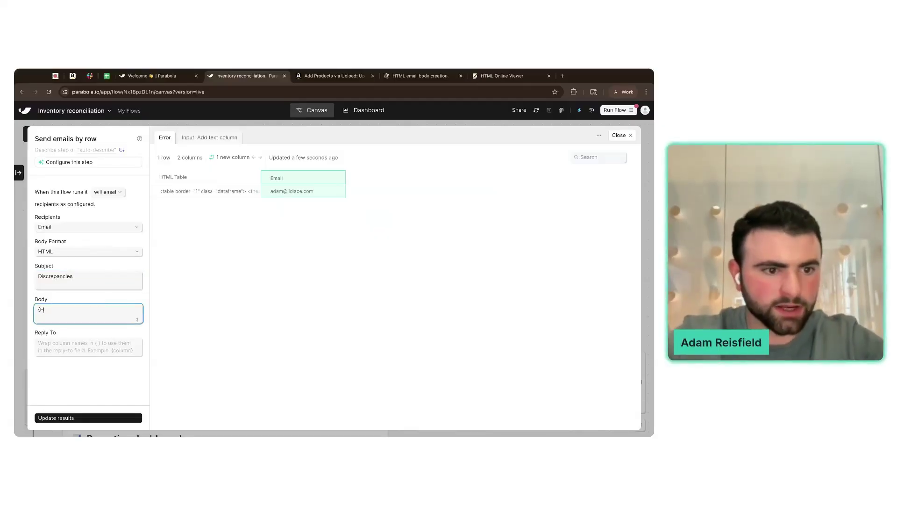
triple_click(169, 178)
key("super+c")
left_click(66, 309)
key("super+v")
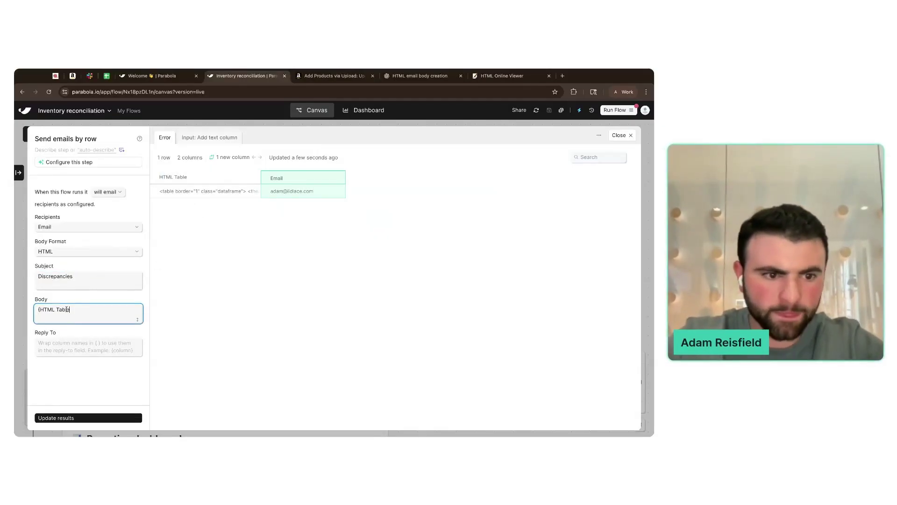
left_click(59, 416)
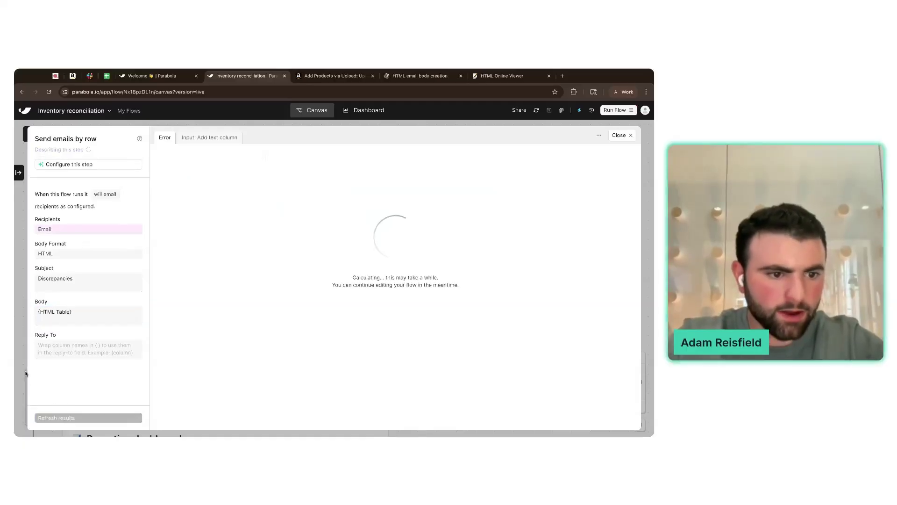
left_click(619, 135)
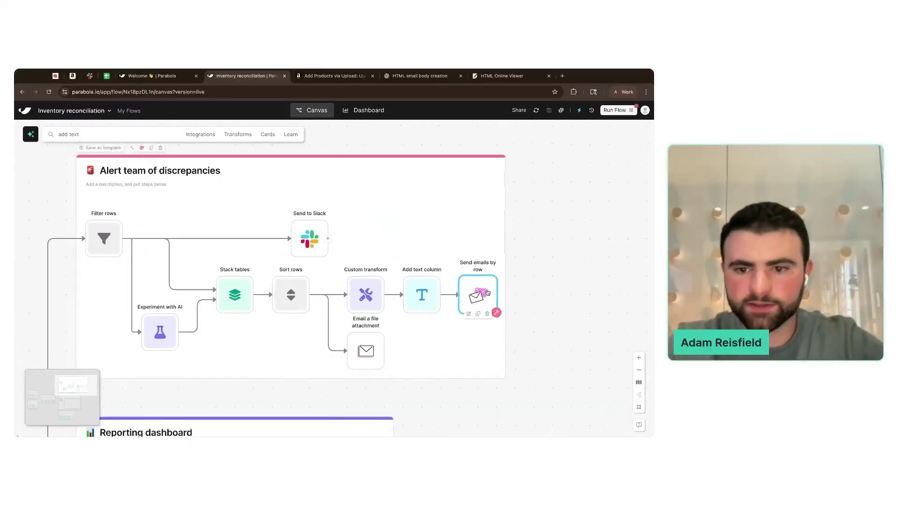
- Run the whole Inventory reconciliation flow after a quick check of the email step
left_click(479, 296)
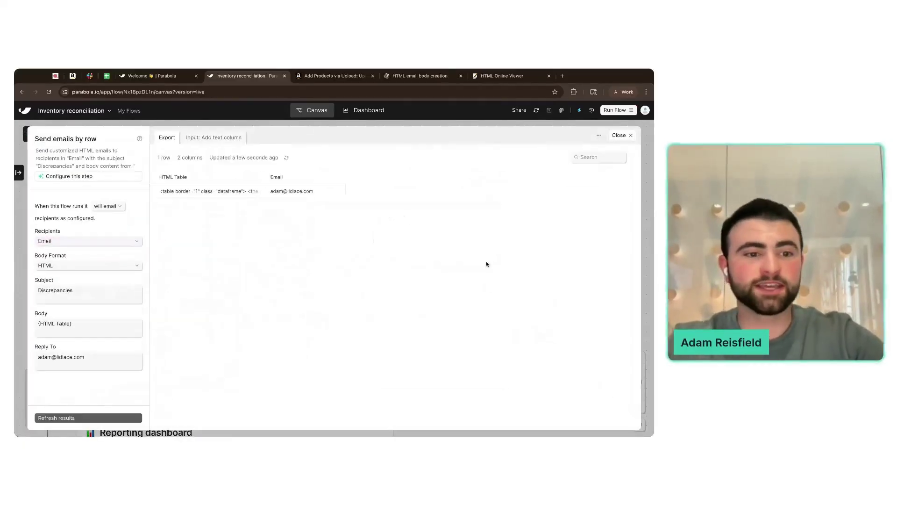
key("Escape")
left_click(614, 115)
left_click(562, 300)
- Inspect the Send emails by row and Send to Slack steps while the run progresses
scroll(551, 253, "down", 3)
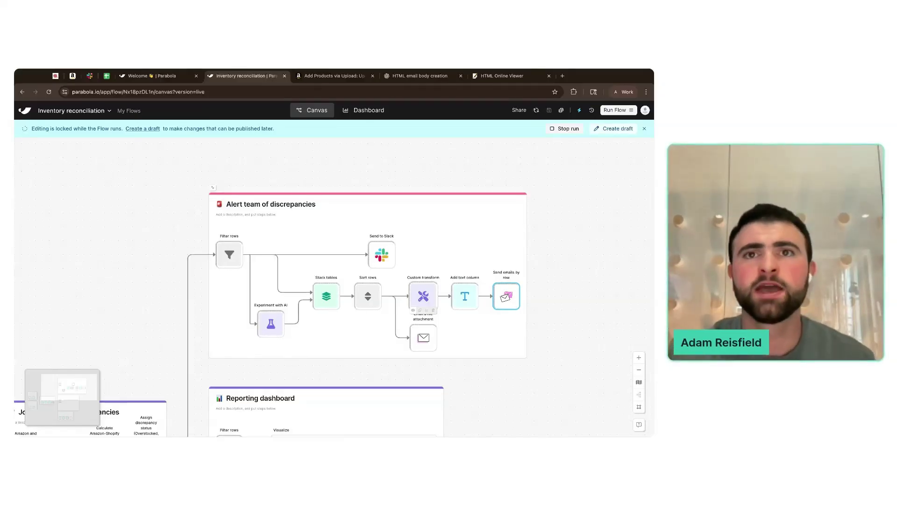
left_click(502, 292)
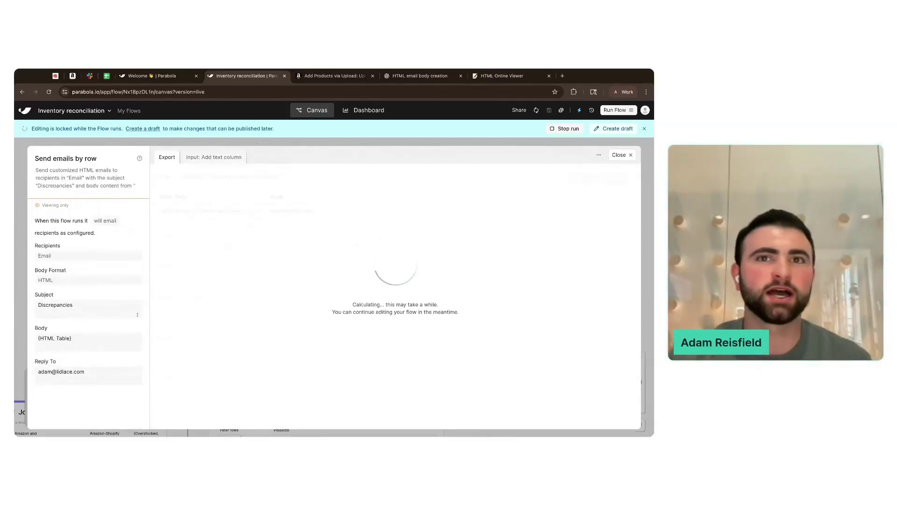
left_click(621, 155)
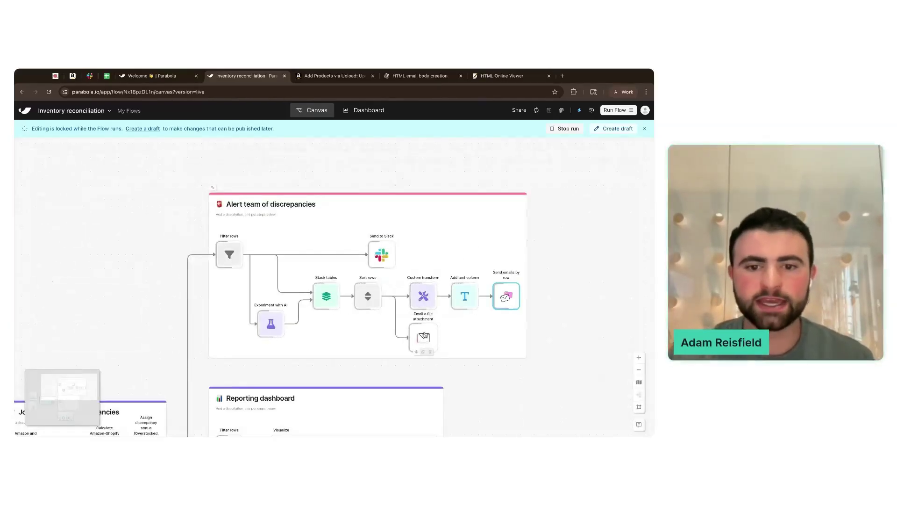
left_click(382, 256)
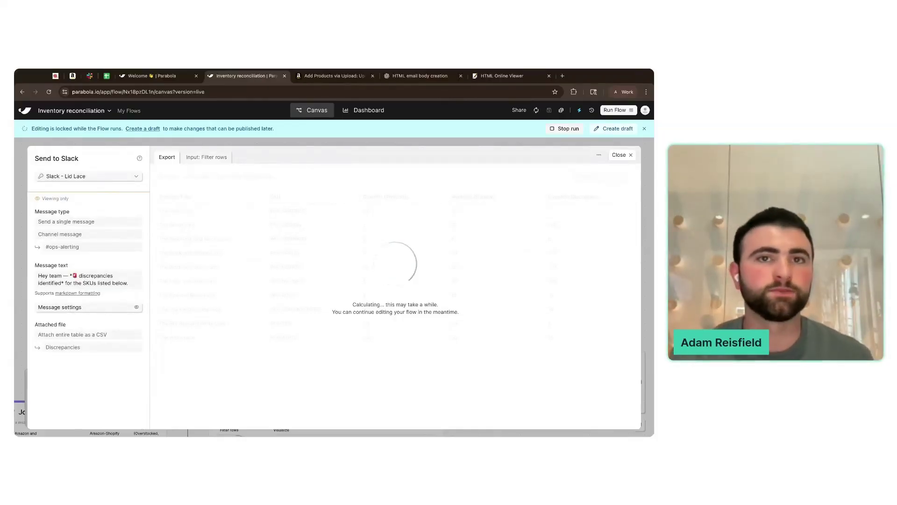
left_click(619, 154)
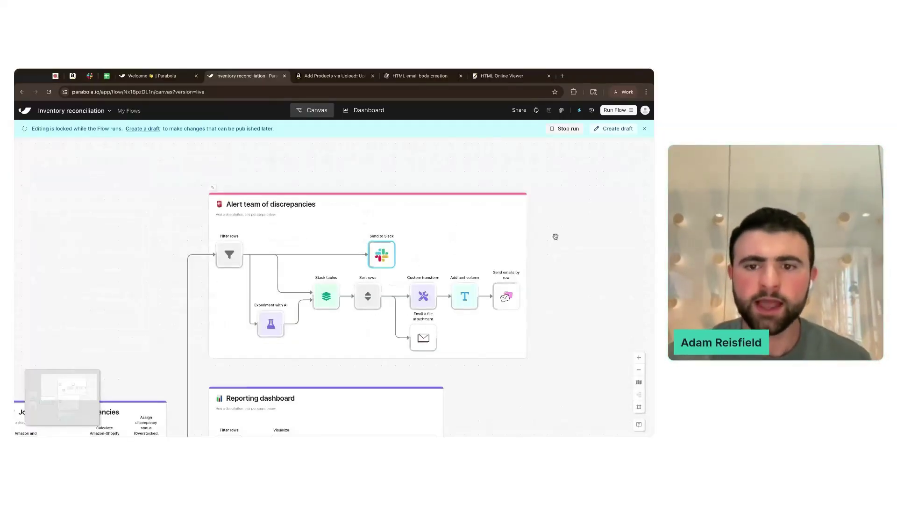
scroll(562, 276, "down", 1)
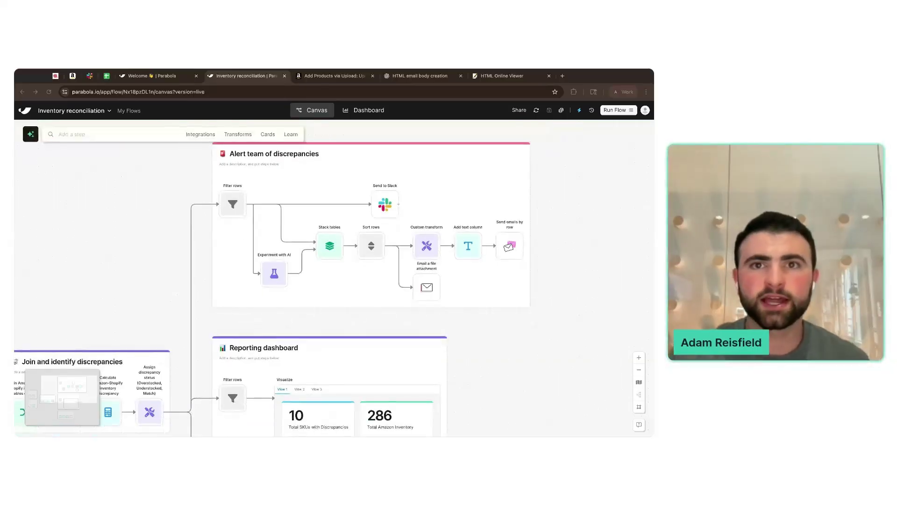
- After the run finishes, bring the canvas back to the Alert card and select Send emails by row
left_click_drag(587, 157, 552, 198)
scroll(360, 270, "up", 2)
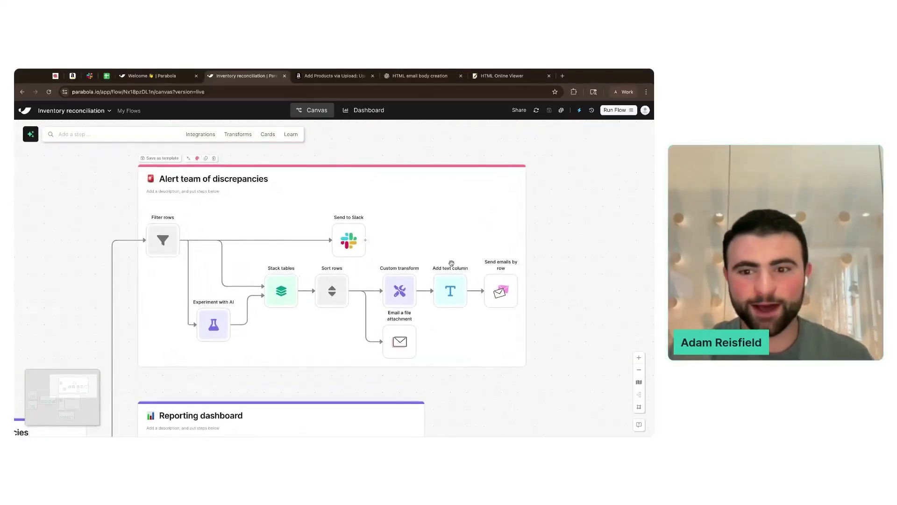
left_click(501, 291)
left_click(564, 76)
- Go to Gmail and check the Discrepancies and Update inventory emails in the inbox
type("mail.g")
key("Return")
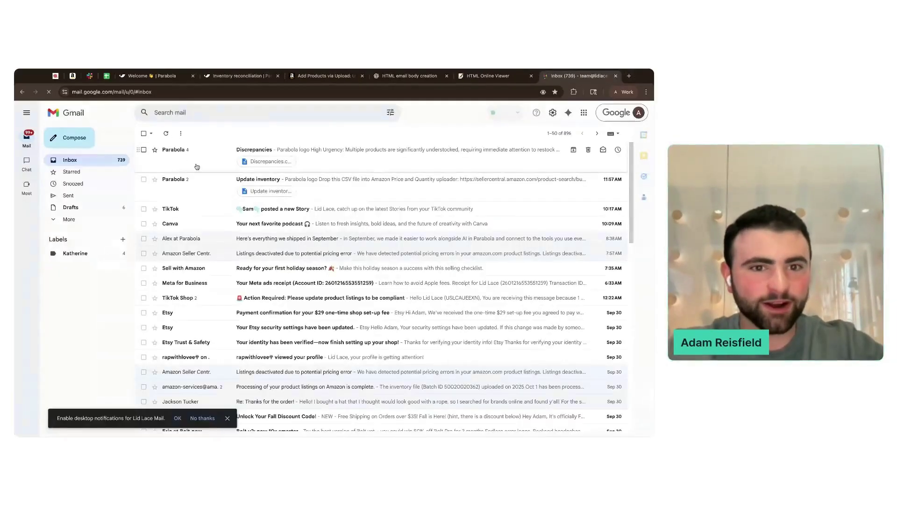
left_click(190, 157)
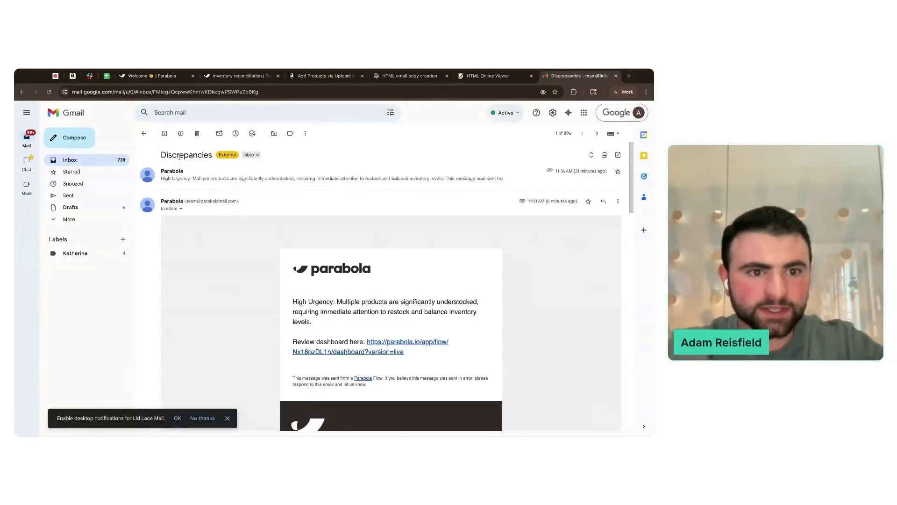
left_click(143, 133)
left_click(195, 190)
scroll(235, 252, "down", 3)
scroll(235, 252, "up", 3)
left_click(144, 133)
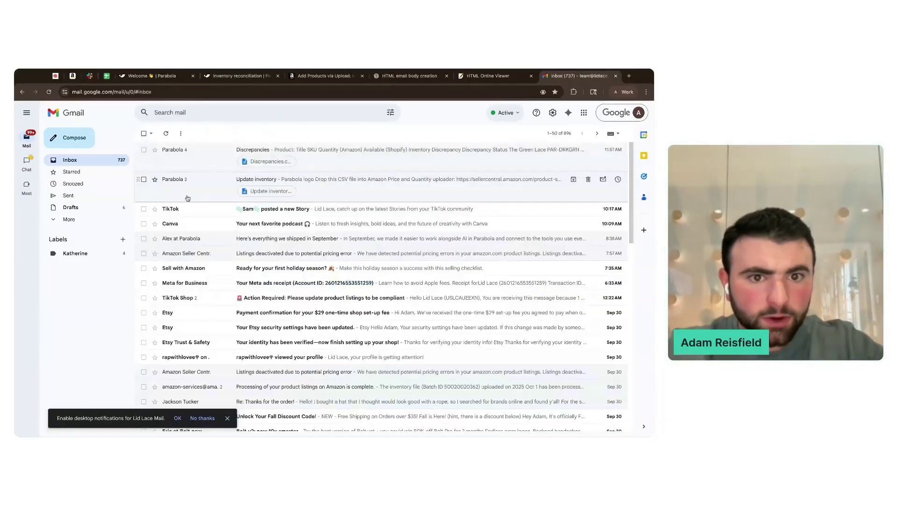
- Back in the Parabola flow, review the Email a file attachment step's recipient settings
left_click(486, 76)
left_click(434, 77)
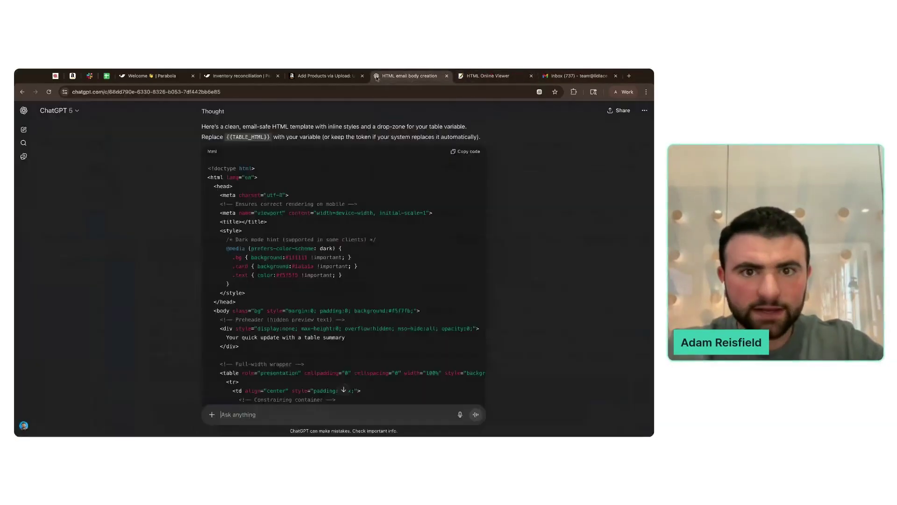
left_click(242, 76)
left_click(403, 348)
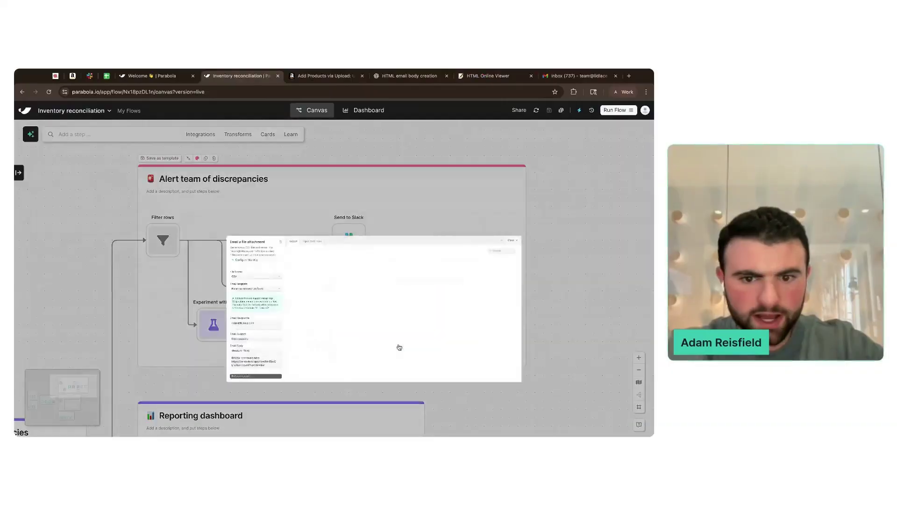
left_click(99, 304)
left_click(108, 294)
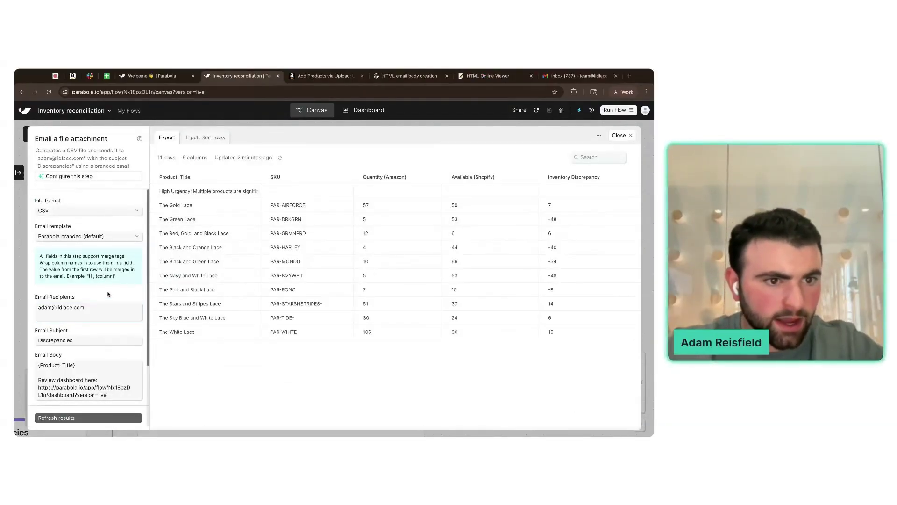
scroll(108, 294, "down", 3)
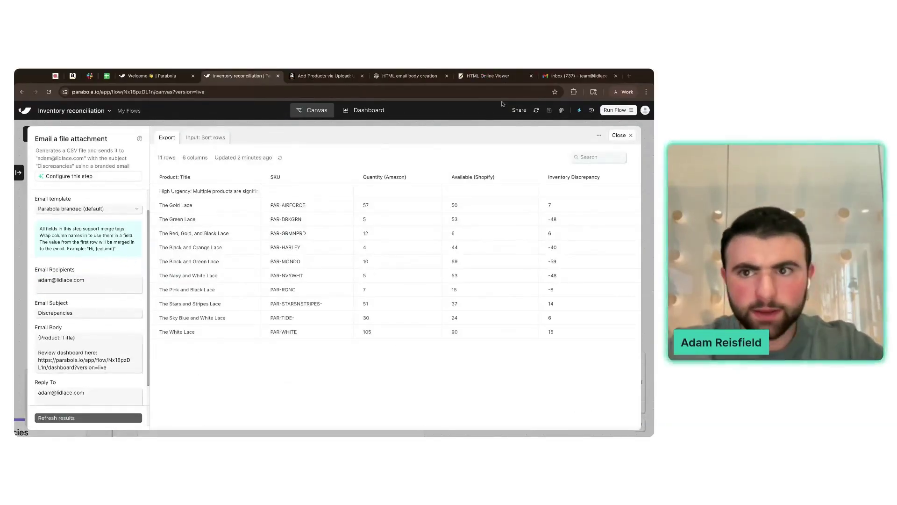
left_click(565, 77)
- Open the latest Parabola Discrepancies email and scroll through its ten-row SKU and status table
left_click(211, 156)
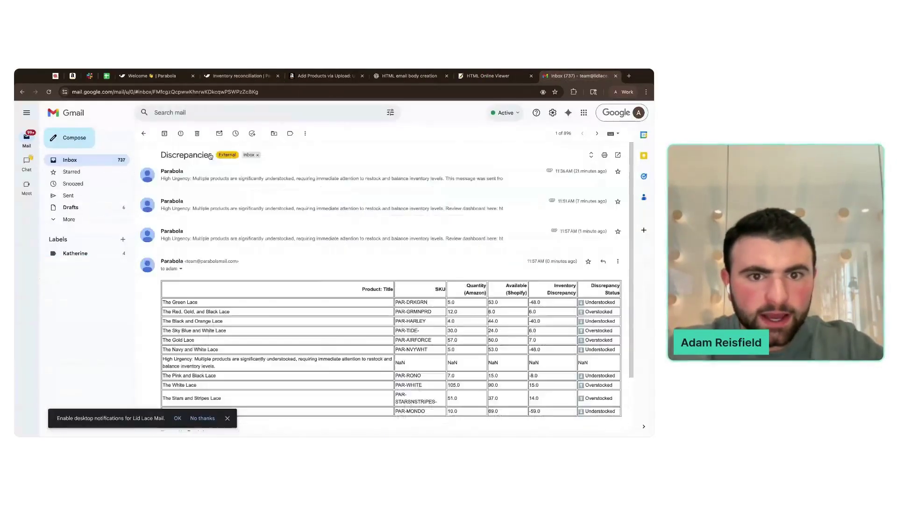
scroll(295, 236, "down", 2)
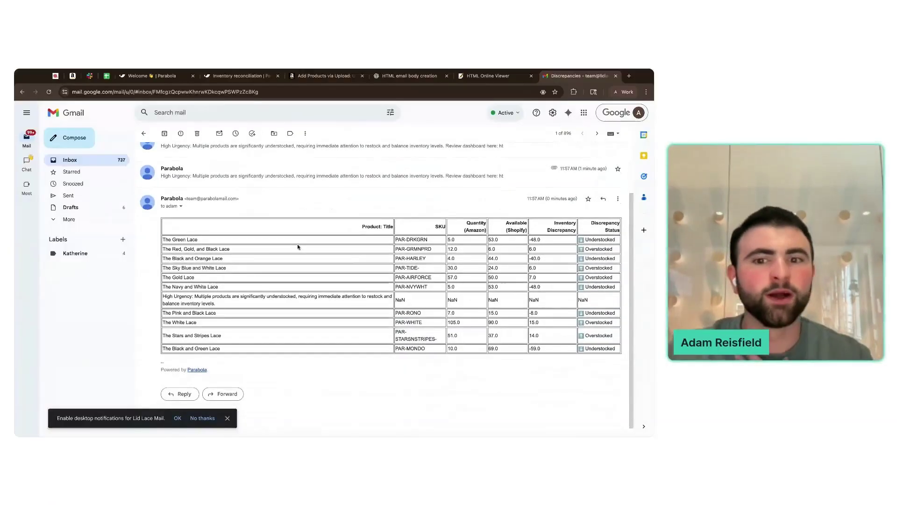
scroll(298, 247, "down", 1)
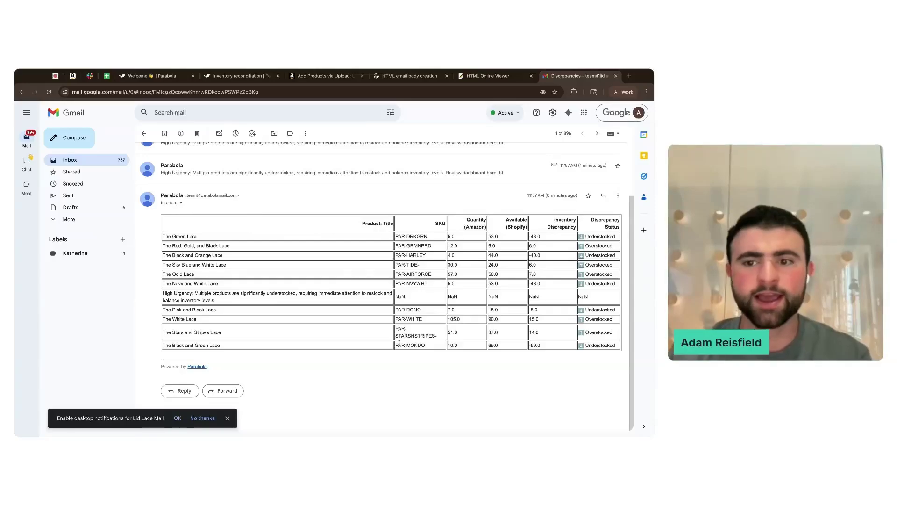
- Close the Email a file attachment panel and zoom out to show the whole reconciliation flow
left_click(239, 76)
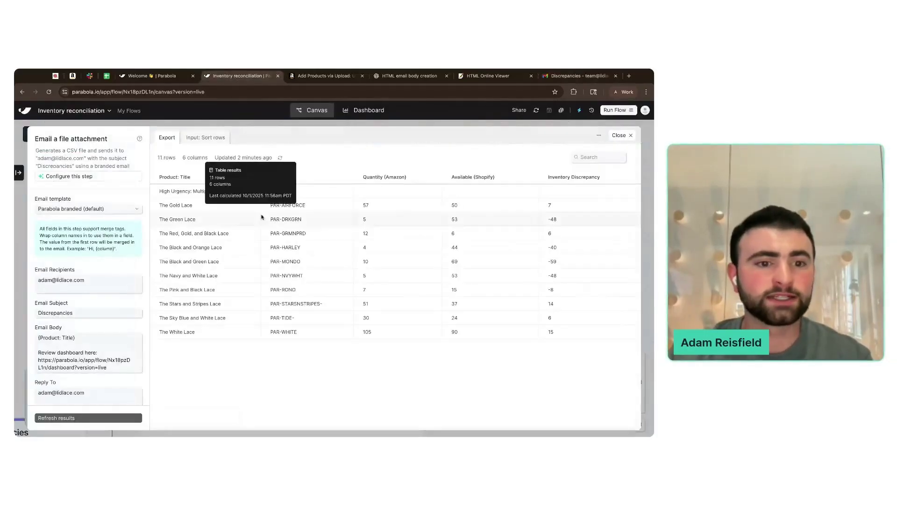
left_click(23, 222)
scroll(249, 260, "down", 4)
scroll(249, 259, "left", 4)
scroll(248, 260, "down", 2)
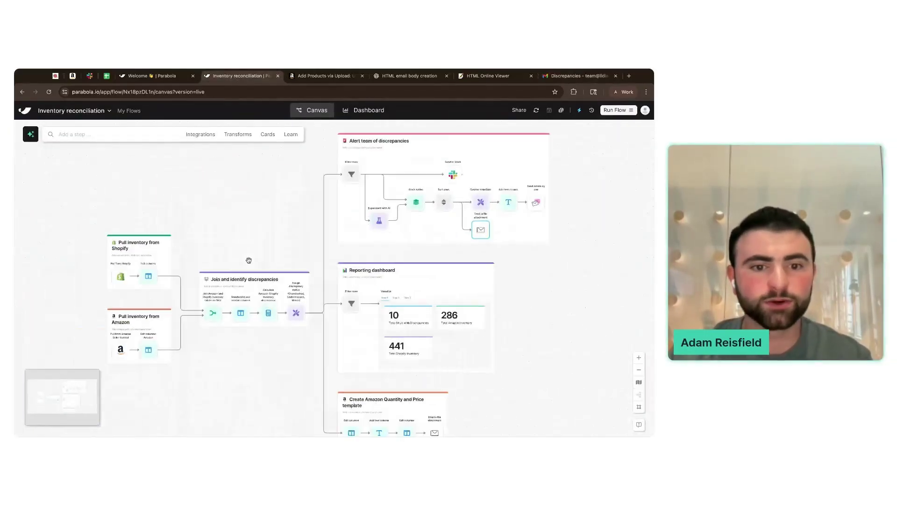
scroll(248, 260, "left", 2)
scroll(249, 260, "down", 1)
scroll(279, 224, "down", 2)
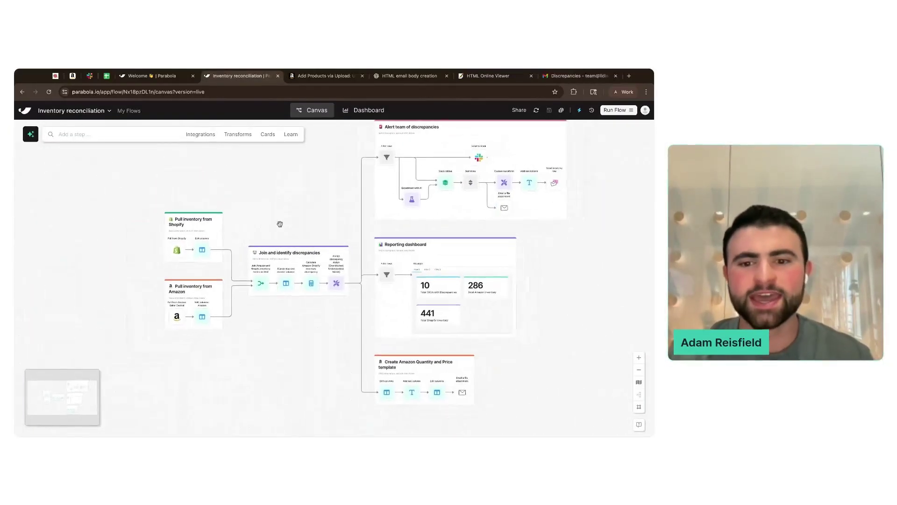
scroll(279, 224, "up", 1)
scroll(279, 225, "left", 2)
scroll(280, 225, "down", 1)
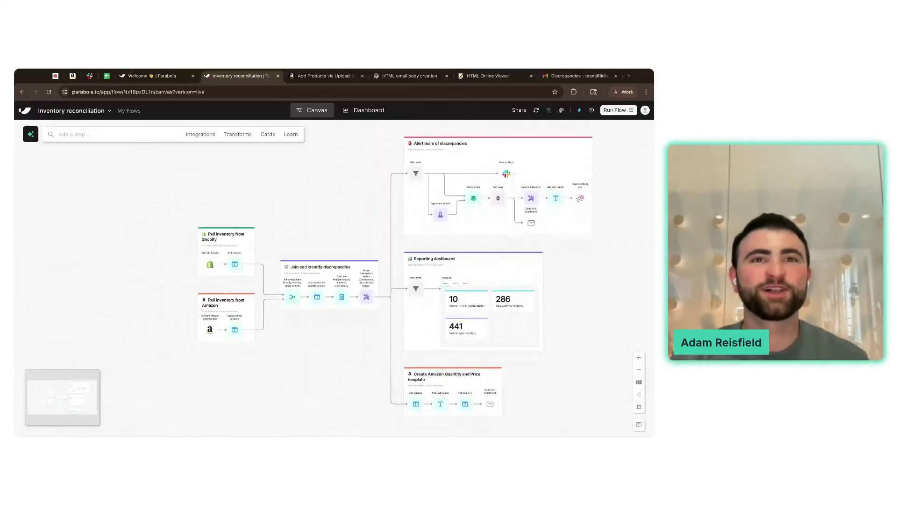